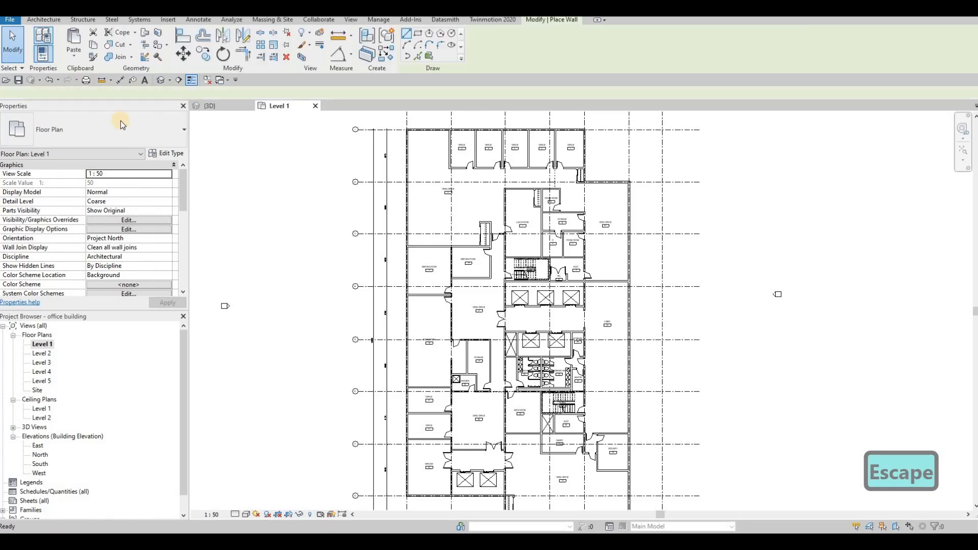
Step: Choose the Curtain Wall type for the walls drawn on the Level 1 floor plan
{"action": "left_click", "coordinate": [122, 124]}
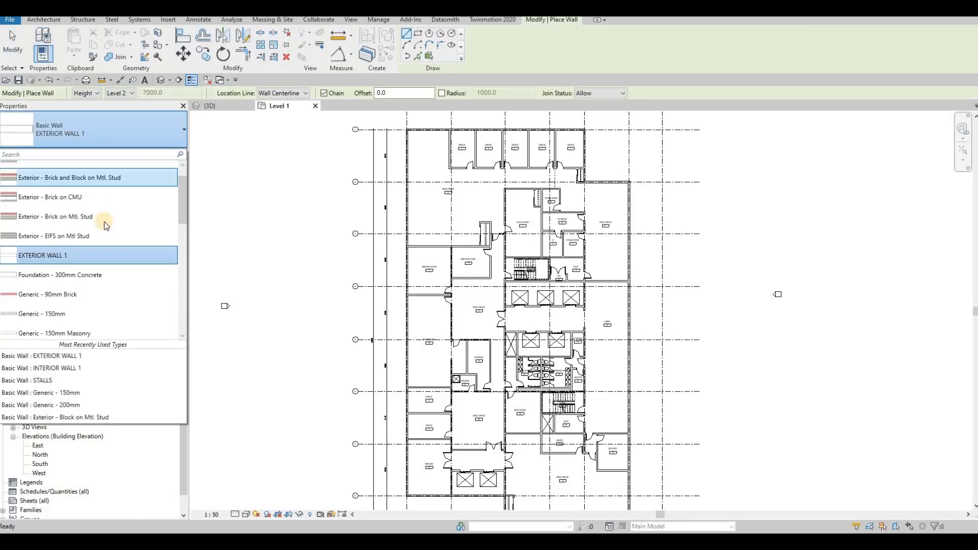
{"action": "scroll", "coordinate": [82, 255], "scroll_direction": "down", "scroll_amount": 6}
{"action": "left_click", "coordinate": [58, 319]}
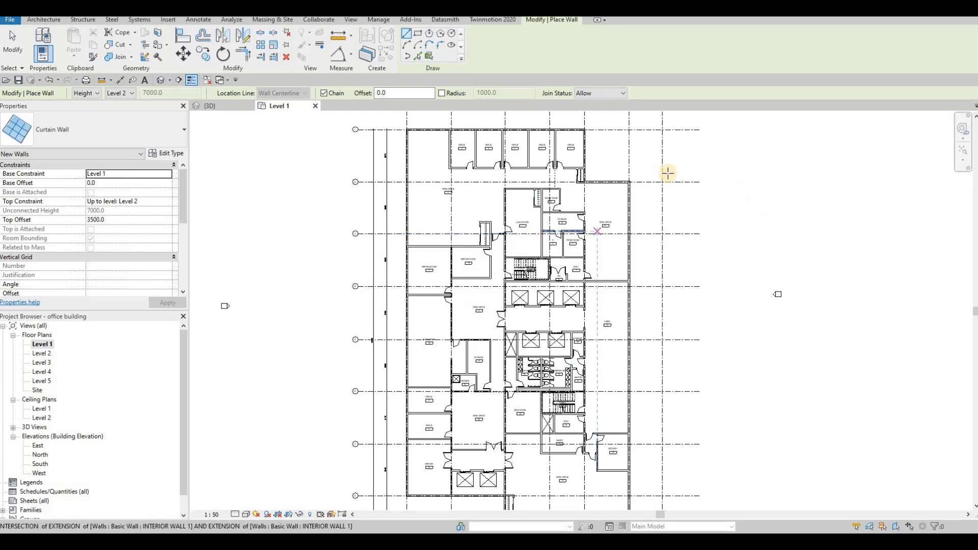
Step: Draw a curtain wall along the long east exterior wall, from the corner at Open Office 41 to the corner at Copy and Filing 40
{"action": "scroll", "coordinate": [662, 195], "scroll_direction": "up", "scroll_amount": 3}
{"action": "scroll", "coordinate": [540, 191], "scroll_direction": "up", "scroll_amount": 1}
{"action": "middle_click_drag", "start_coordinate": [558, 204], "coordinate": [500, 168]}
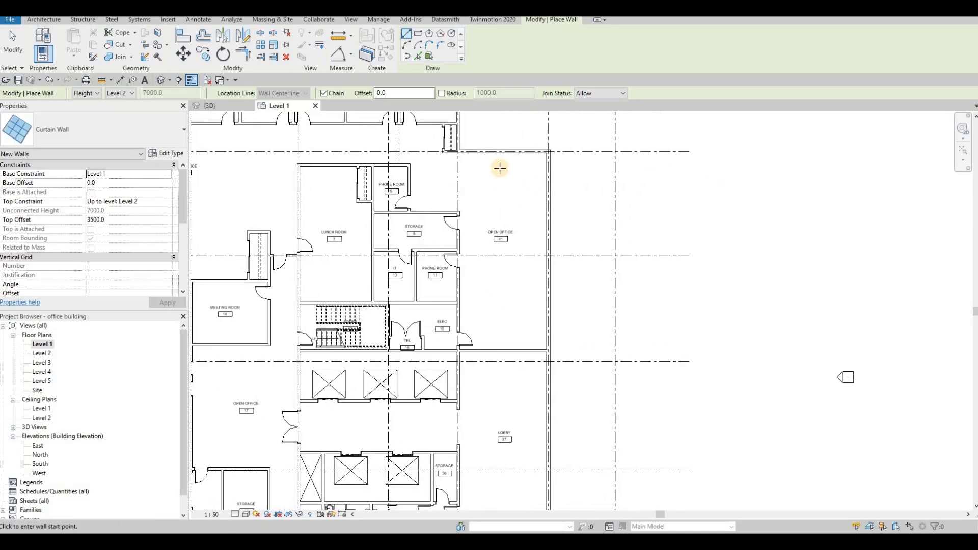
{"action": "scroll", "coordinate": [553, 161], "scroll_direction": "up", "scroll_amount": 4}
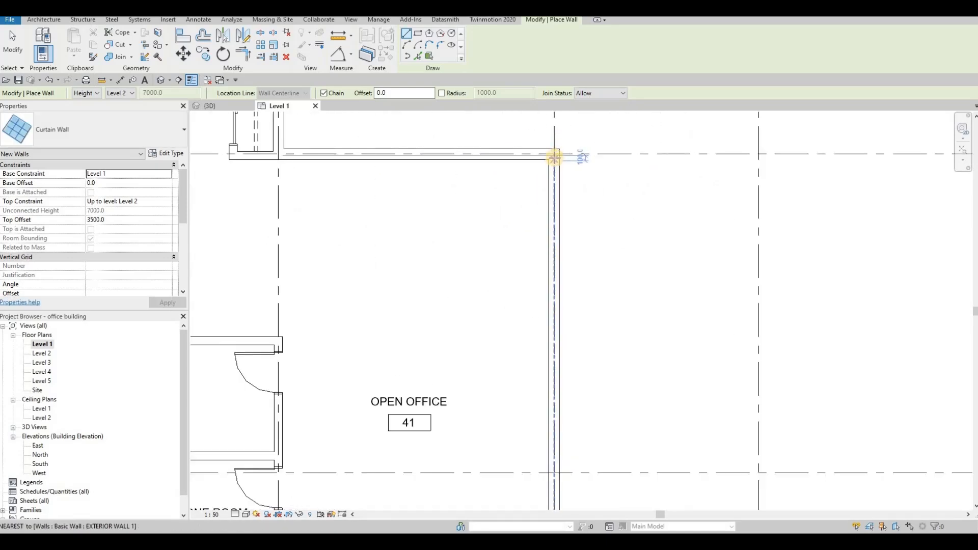
{"action": "left_click", "coordinate": [571, 217]}
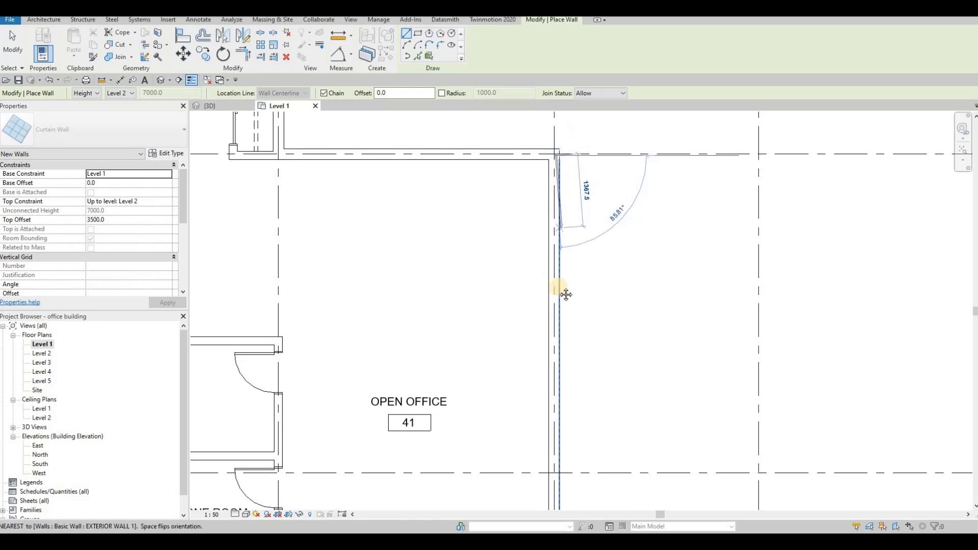
{"action": "middle_click_drag", "start_coordinate": [547, 403], "coordinate": [543, 331]}
{"action": "scroll", "coordinate": [543, 331], "scroll_direction": "down", "scroll_amount": 8}
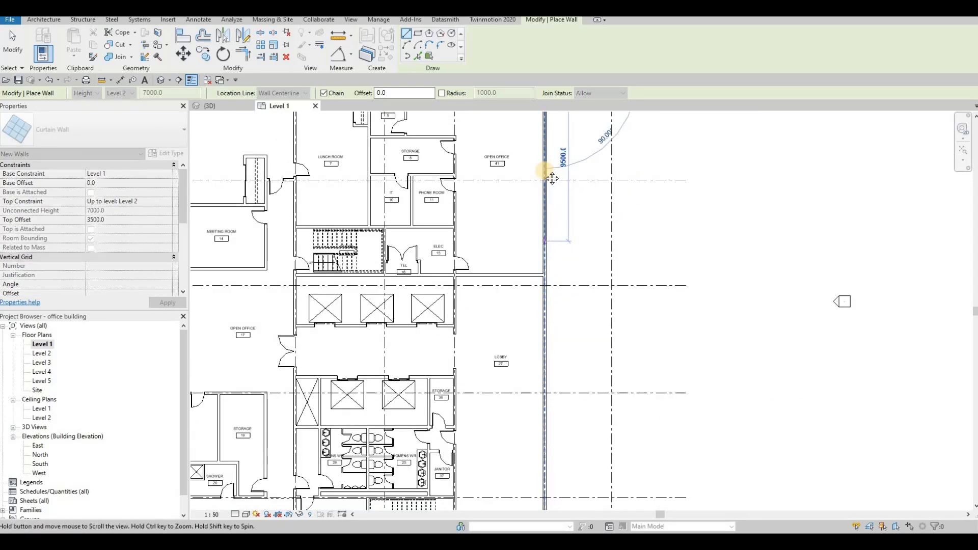
{"action": "scroll", "coordinate": [517, 262], "scroll_direction": "up", "scroll_amount": 5}
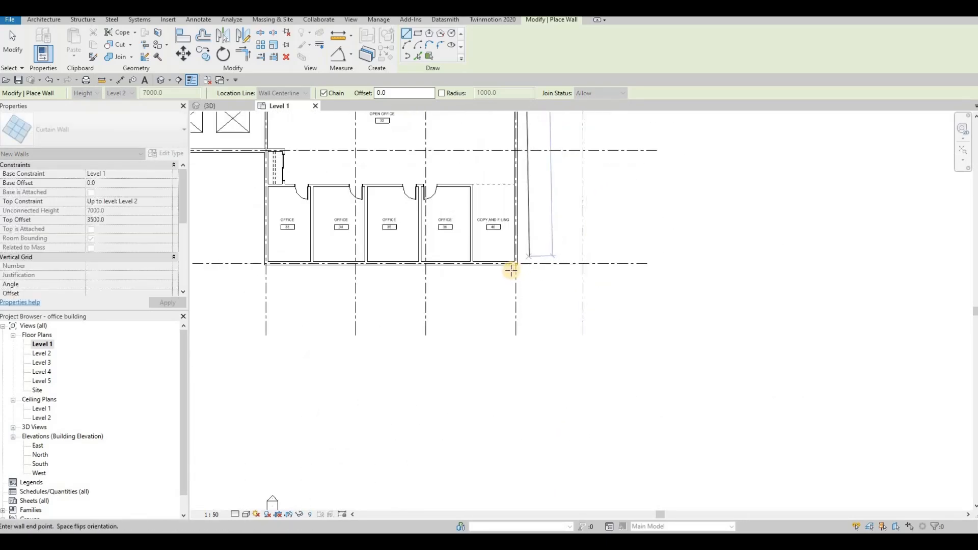
{"action": "left_click", "coordinate": [537, 230]}
{"action": "key", "text": "Escape"}
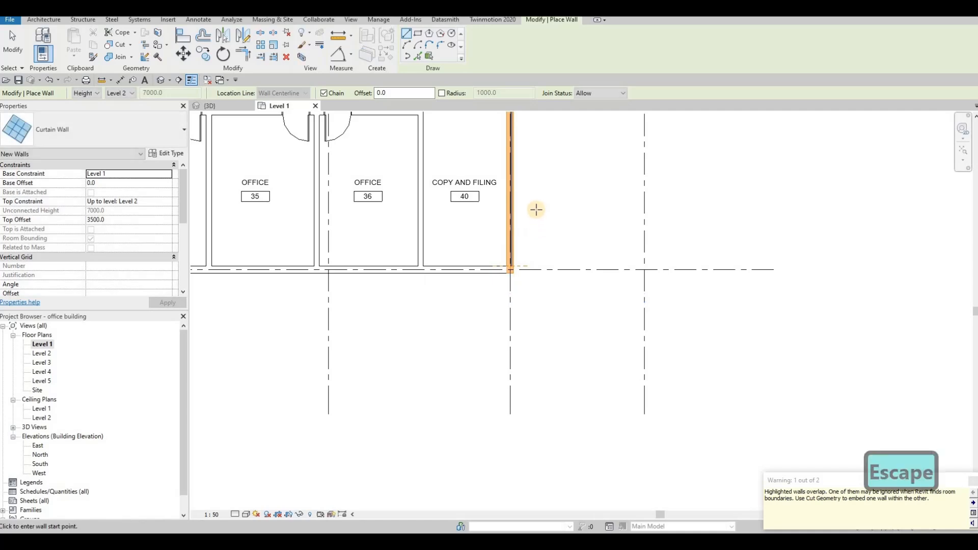
Step: Draw a curtain wall about 14380 mm long over the south exterior wall, from Copy and Filing 40 to Office 33
{"action": "scroll", "coordinate": [534, 227], "scroll_direction": "down", "scroll_amount": 5}
{"action": "scroll", "coordinate": [494, 301], "scroll_direction": "down", "scroll_amount": 3}
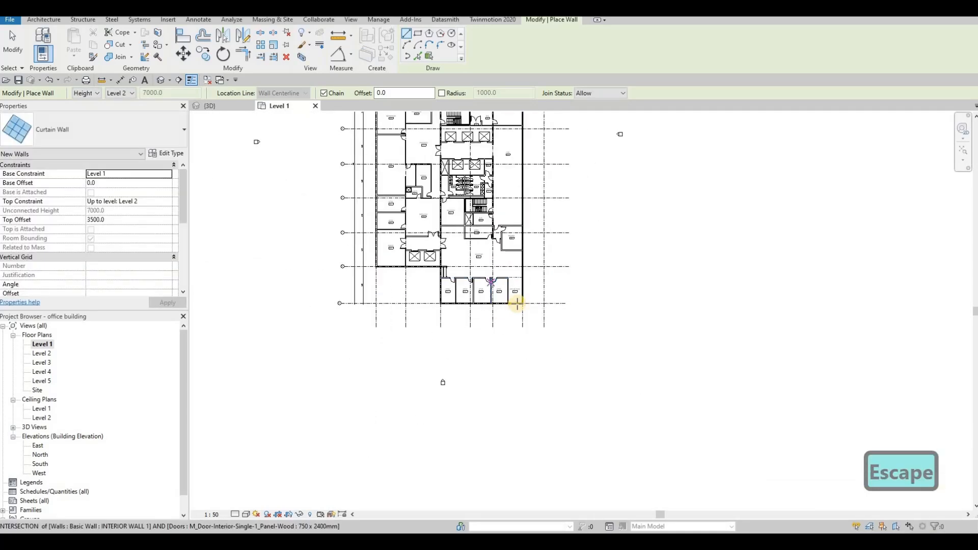
{"action": "scroll", "coordinate": [574, 290], "scroll_direction": "up", "scroll_amount": 5}
{"action": "scroll", "coordinate": [596, 282], "scroll_direction": "up", "scroll_amount": 3}
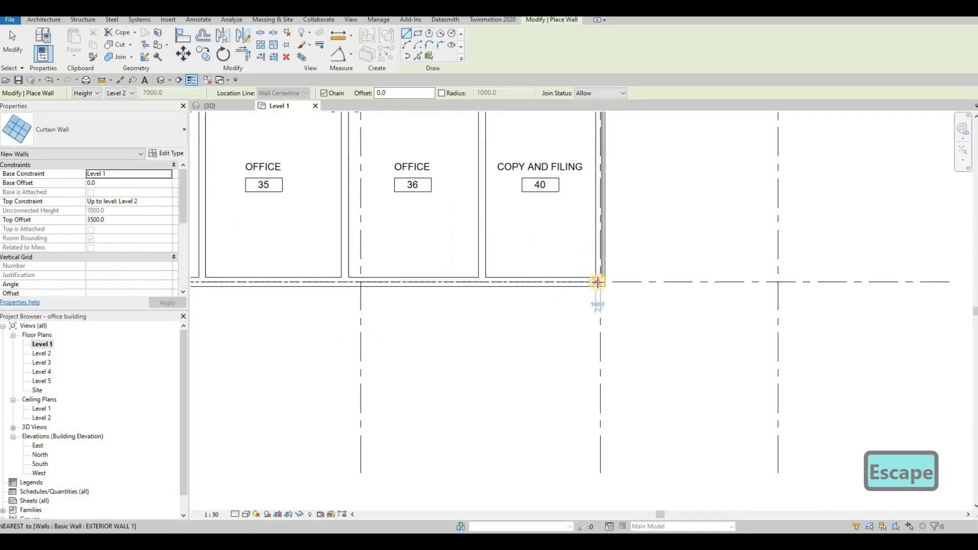
{"action": "left_click", "coordinate": [600, 282]}
{"action": "middle_click_drag", "start_coordinate": [214, 278], "coordinate": [525, 258]}
{"action": "left_click", "coordinate": [248, 263]}
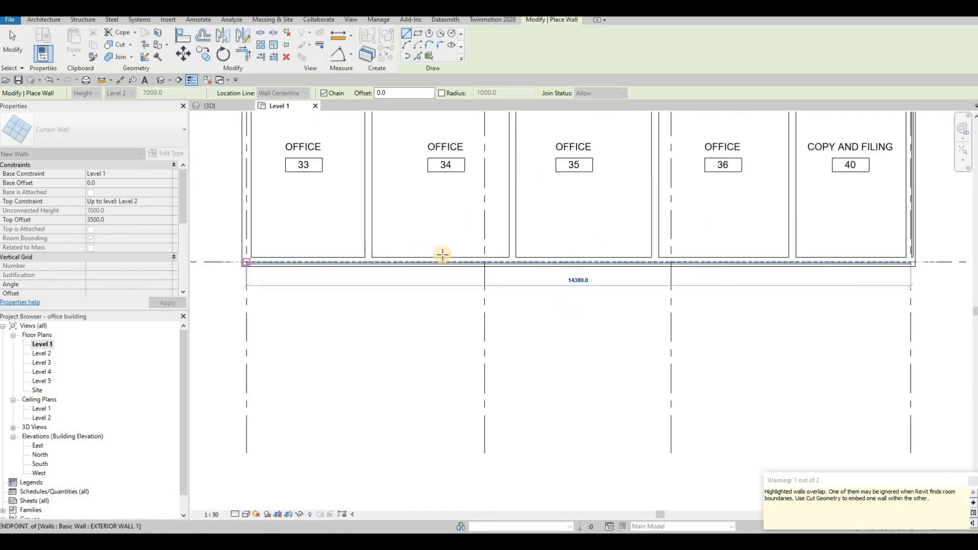
{"action": "key", "text": "Escape"}
Step: Draw a curtain wall about 20540 mm long over the north exterior wall, from Office 1 to the northwest corner
{"action": "scroll", "coordinate": [461, 242], "scroll_direction": "down", "scroll_amount": 4}
{"action": "scroll", "coordinate": [504, 262], "scroll_direction": "down", "scroll_amount": 5}
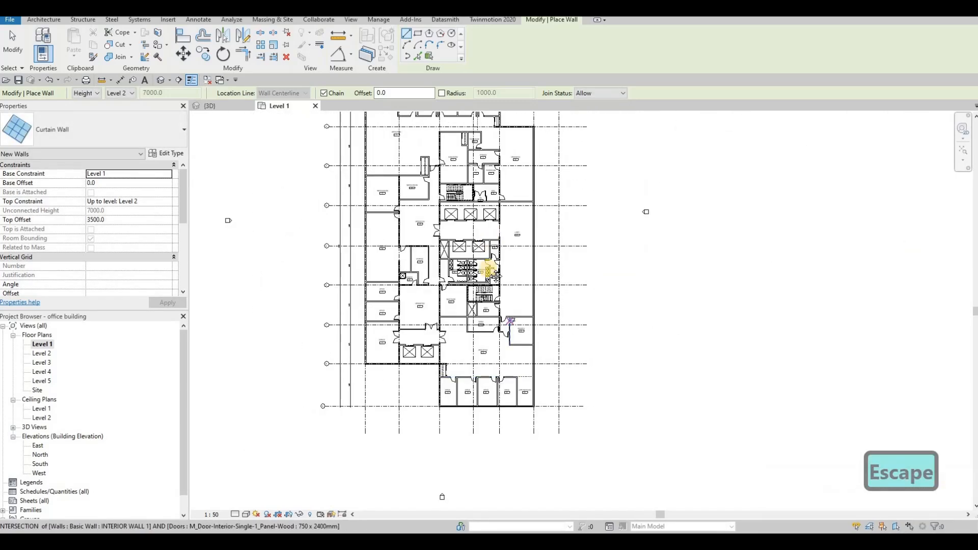
{"action": "scroll", "coordinate": [530, 218], "scroll_direction": "up", "scroll_amount": 6}
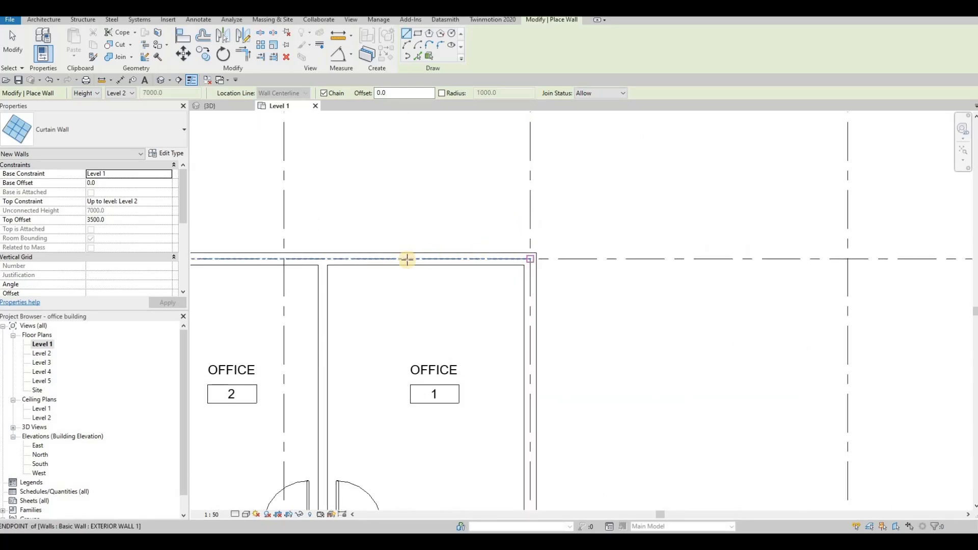
{"action": "left_click", "coordinate": [406, 258]}
{"action": "scroll", "coordinate": [431, 255], "scroll_direction": "down", "scroll_amount": 2}
{"action": "middle_click_drag", "start_coordinate": [370, 256], "coordinate": [722, 248]}
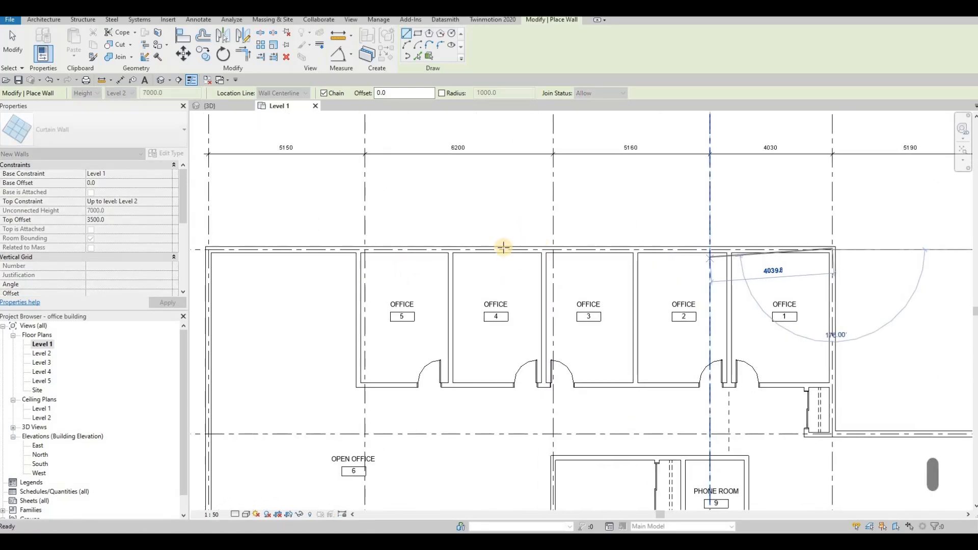
{"action": "middle_click_drag", "start_coordinate": [412, 246], "coordinate": [558, 236]}
{"action": "scroll", "coordinate": [339, 233], "scroll_direction": "up", "scroll_amount": 2}
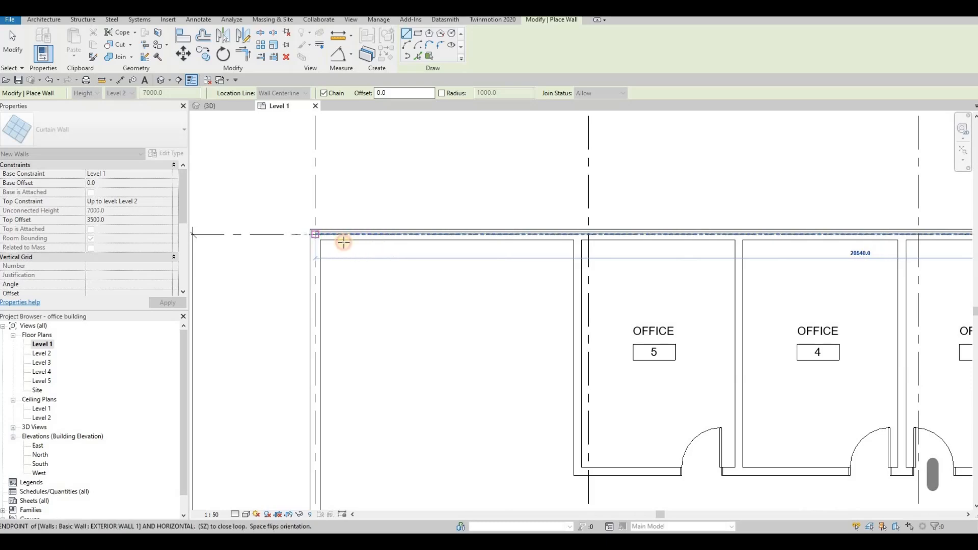
{"action": "key", "text": "Escape"}
Step: Draw a curtain wall over the short exterior wall on the north side of Open Office 41
{"action": "scroll", "coordinate": [594, 299], "scroll_direction": "down", "scroll_amount": 4}
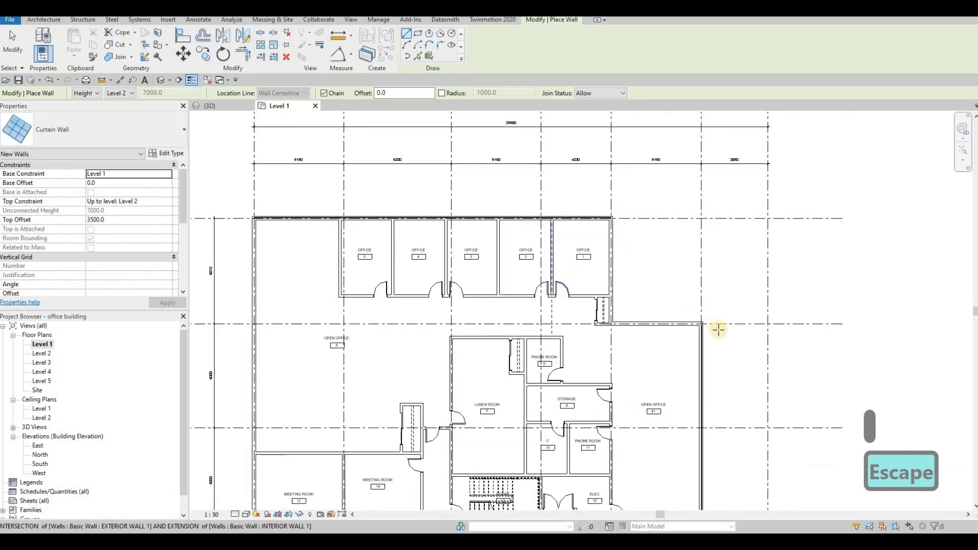
{"action": "scroll", "coordinate": [718, 330], "scroll_direction": "up", "scroll_amount": 4}
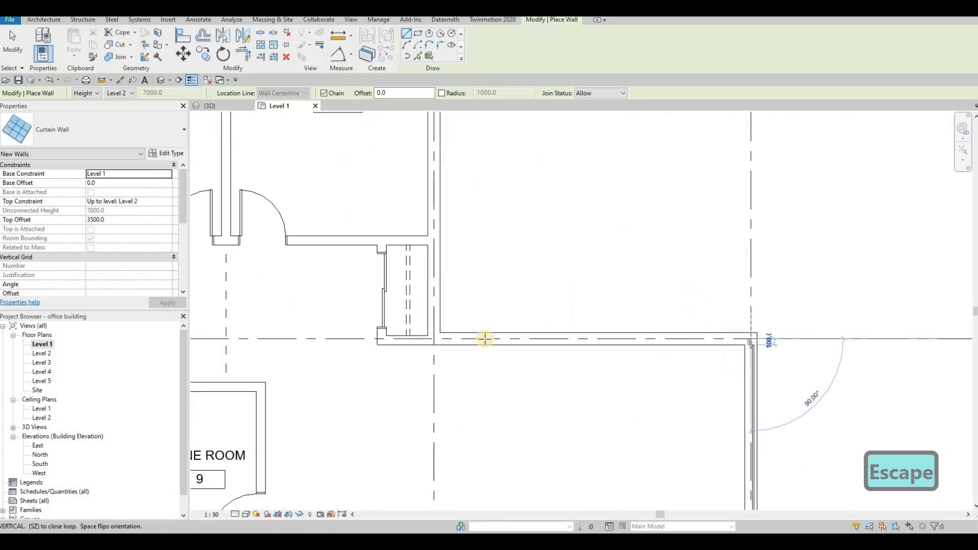
{"action": "left_click", "coordinate": [452, 338]}
{"action": "key", "text": "Escape"}
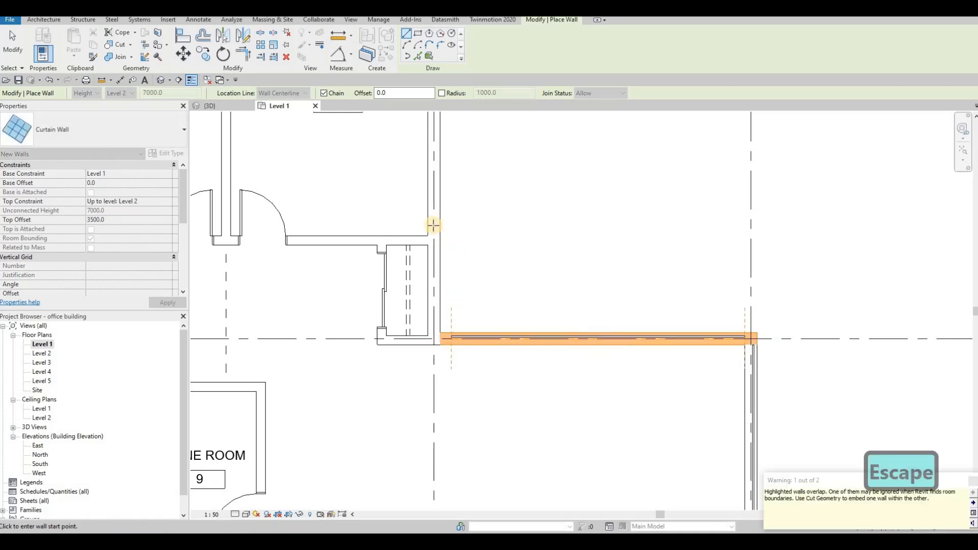
Step: Draw a curtain wall over the exterior wall on the east side of Office 1
{"action": "left_click", "coordinate": [434, 228]}
{"action": "middle_click_drag", "start_coordinate": [452, 173], "coordinate": [465, 345]}
{"action": "scroll", "coordinate": [465, 345], "scroll_direction": "down", "scroll_amount": 1}
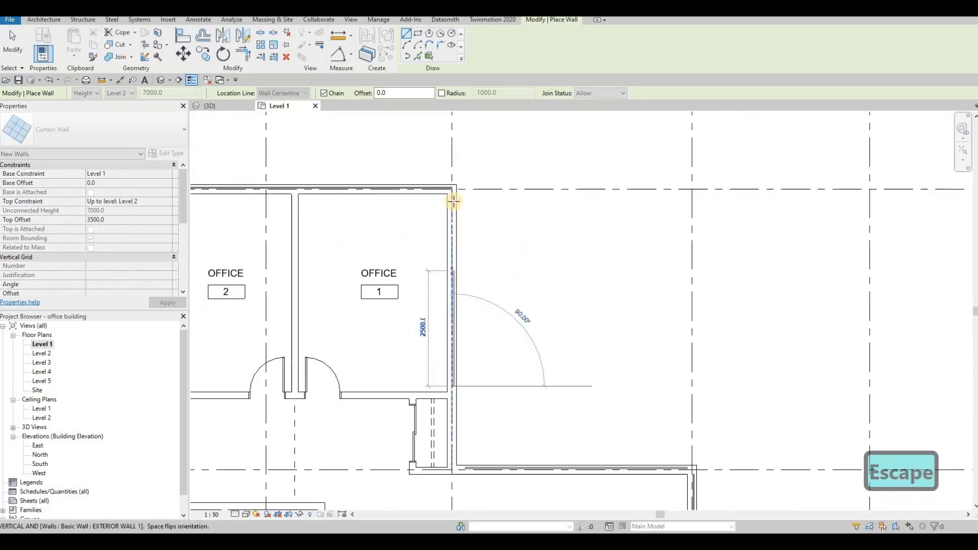
{"action": "left_click", "coordinate": [451, 235]}
{"action": "key", "text": "Escape"}
Step: Draw a curtain wall over the exterior wall on the west side of Office 33, down to the south corner
{"action": "scroll", "coordinate": [487, 366], "scroll_direction": "down", "scroll_amount": 3}
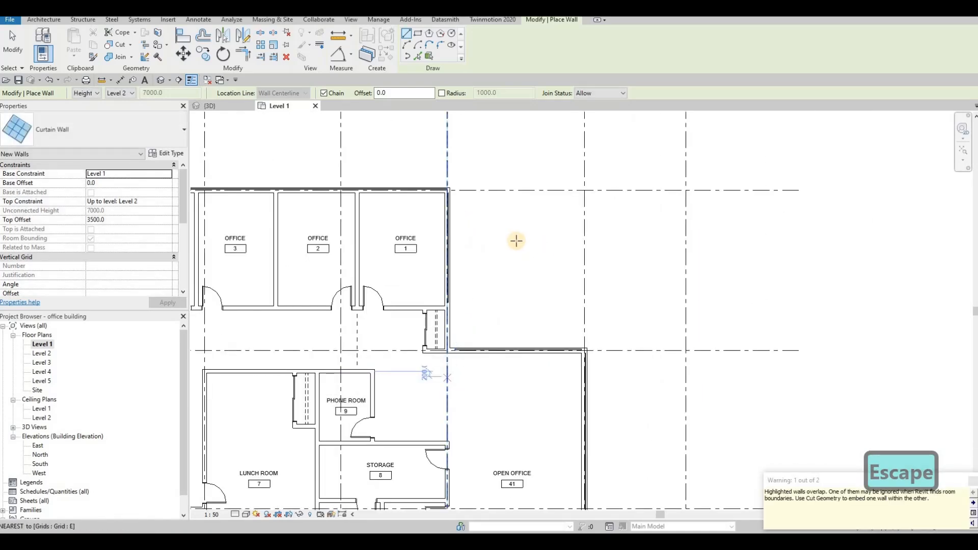
{"action": "scroll", "coordinate": [520, 259], "scroll_direction": "down", "scroll_amount": 4}
{"action": "scroll", "coordinate": [563, 338], "scroll_direction": "up", "scroll_amount": 4}
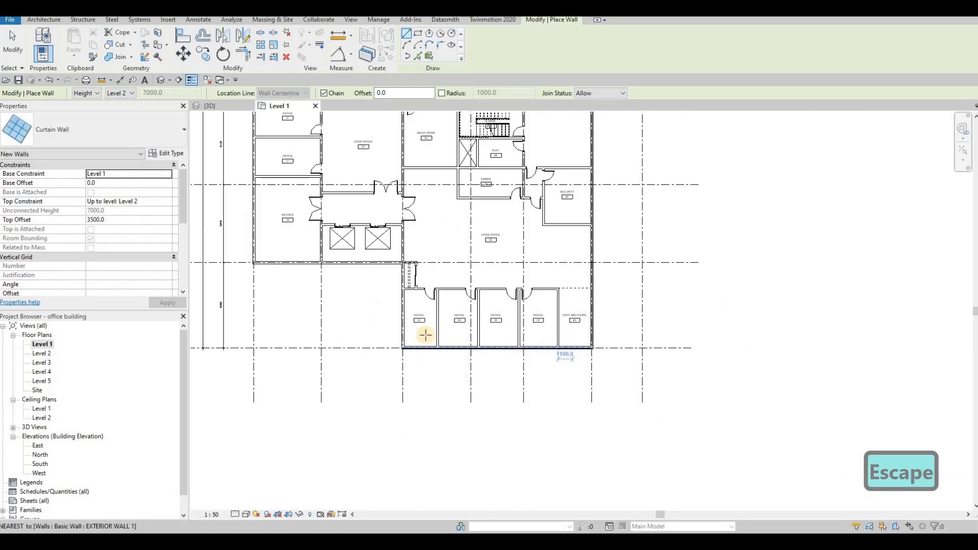
{"action": "scroll", "coordinate": [504, 298], "scroll_direction": "up", "scroll_amount": 2}
{"action": "middle_click_drag", "start_coordinate": [273, 250], "coordinate": [443, 269]}
{"action": "scroll", "coordinate": [449, 248], "scroll_direction": "up", "scroll_amount": 2}
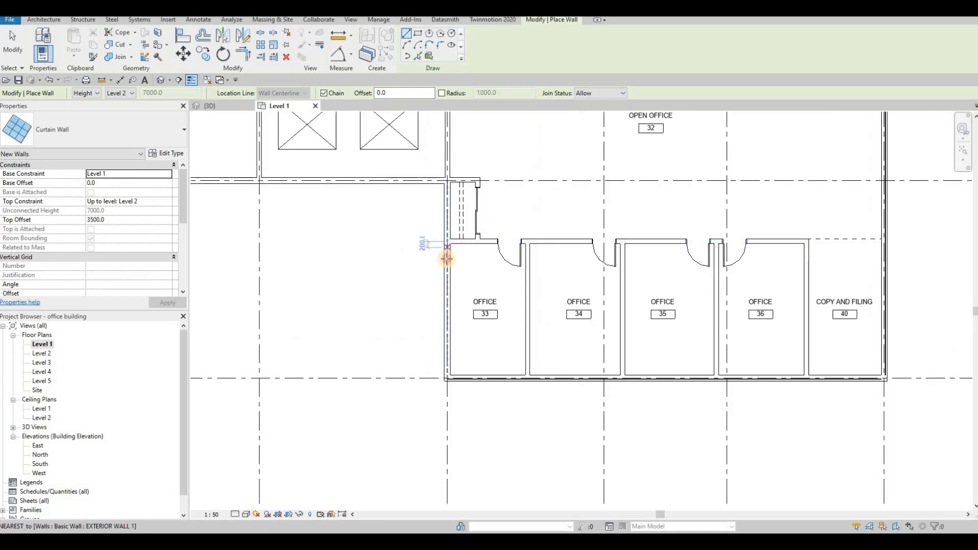
{"action": "scroll", "coordinate": [455, 370], "scroll_direction": "up", "scroll_amount": 2}
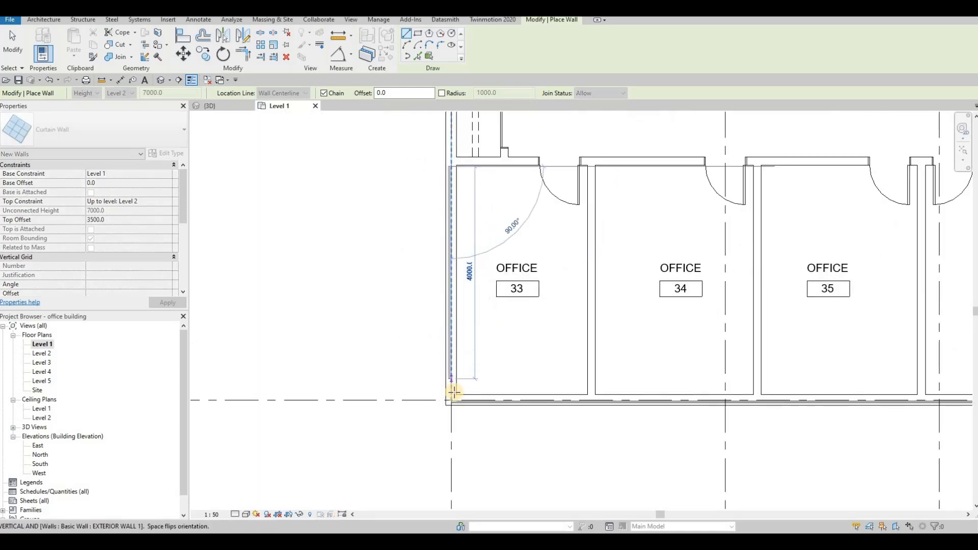
{"action": "key", "text": "Escape"}
Step: Draw a curtain wall along the west exterior wall, from the northwest corner down to the corner of Service 30, and end wall placement
{"action": "scroll", "coordinate": [458, 331], "scroll_direction": "down", "scroll_amount": 5}
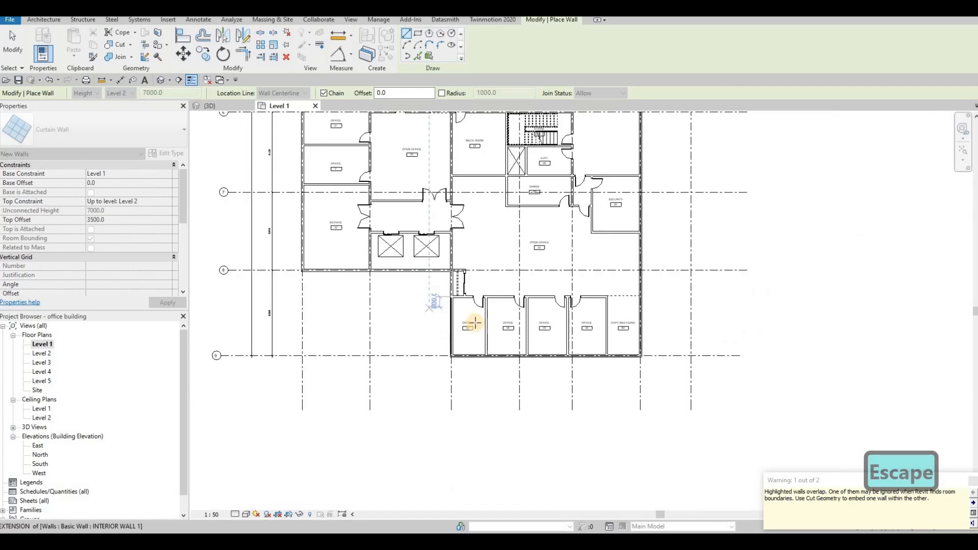
{"action": "scroll", "coordinate": [451, 351], "scroll_direction": "down", "scroll_amount": 3}
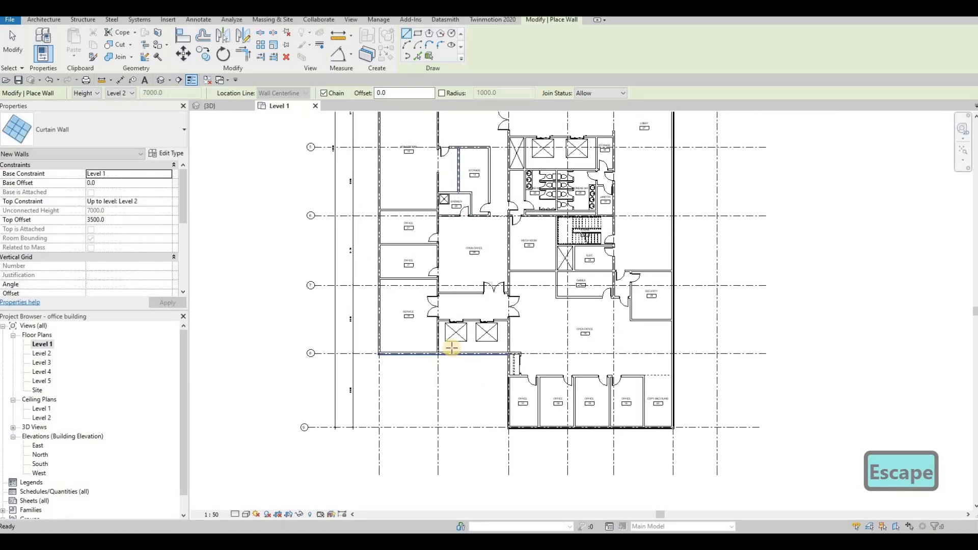
{"action": "middle_click_drag", "start_coordinate": [455, 338], "coordinate": [452, 380]}
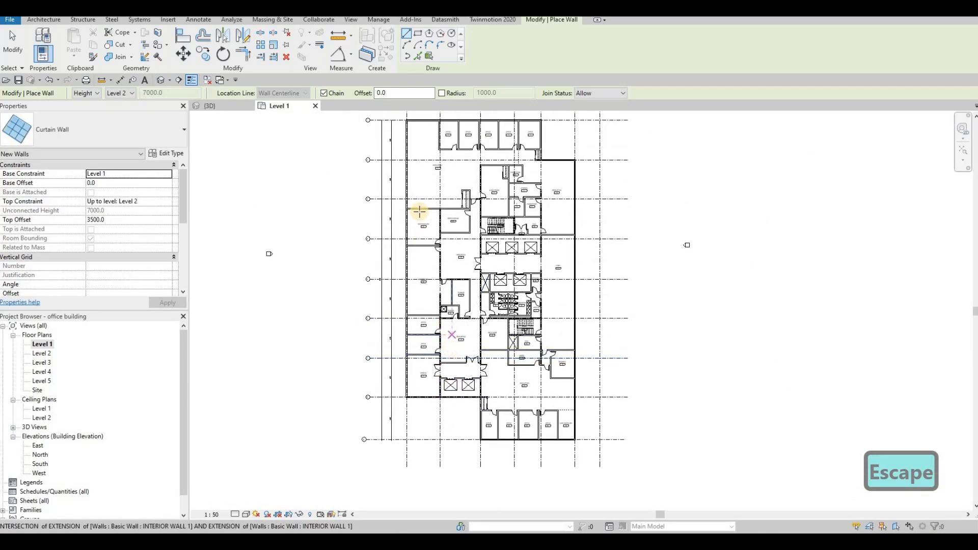
{"action": "scroll", "coordinate": [402, 121], "scroll_direction": "up", "scroll_amount": 6}
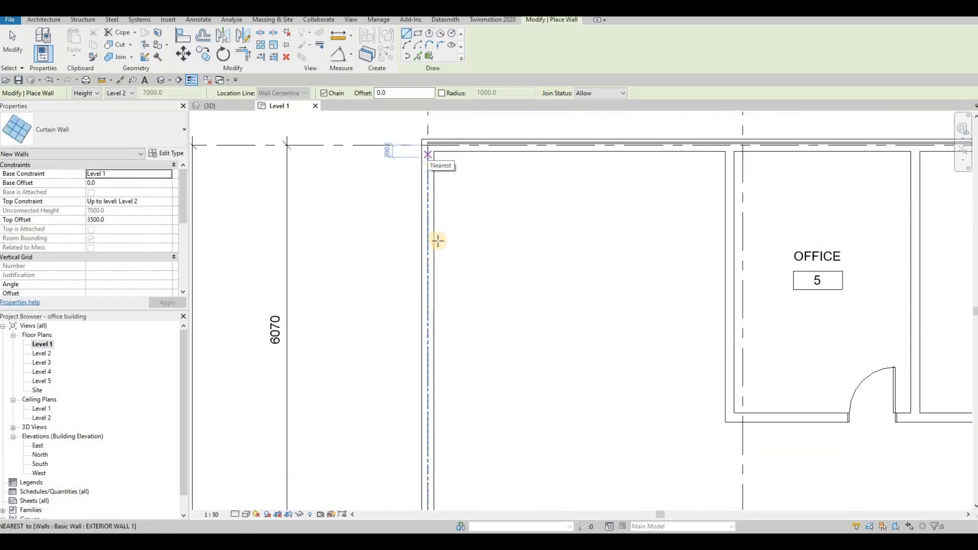
{"action": "left_click", "coordinate": [438, 241]}
{"action": "scroll", "coordinate": [440, 255], "scroll_direction": "down", "scroll_amount": 5}
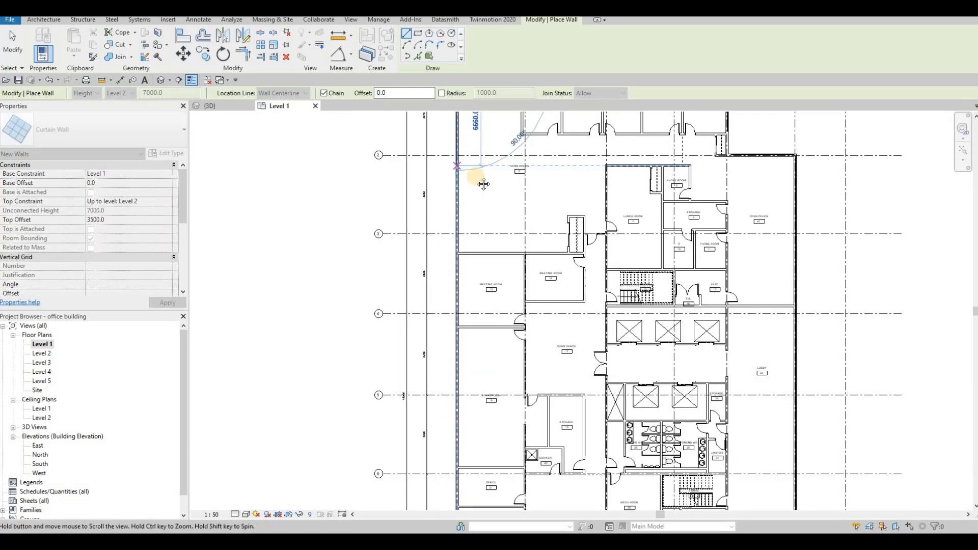
{"action": "scroll", "coordinate": [410, 269], "scroll_direction": "up", "scroll_amount": 4}
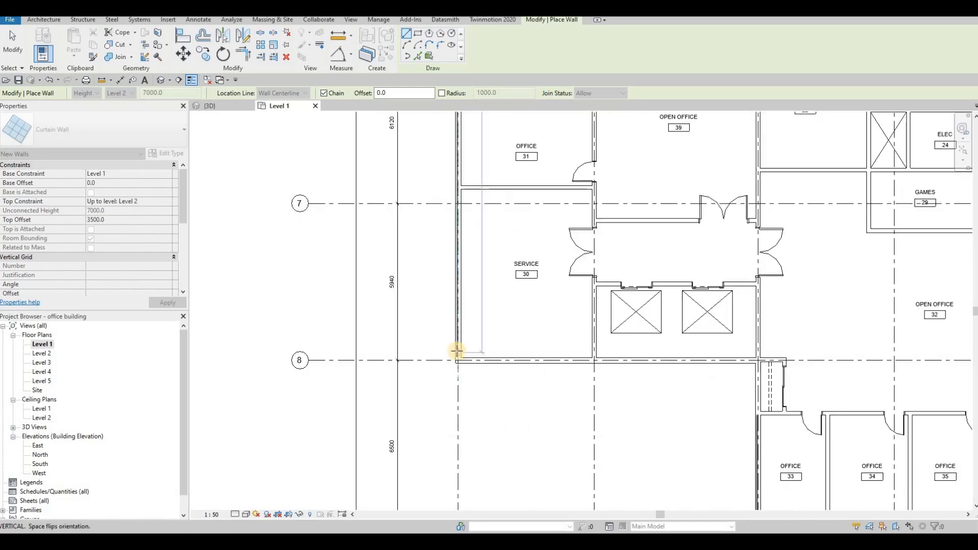
{"action": "scroll", "coordinate": [457, 351], "scroll_direction": "up", "scroll_amount": 4}
{"action": "left_click", "coordinate": [454, 351]}
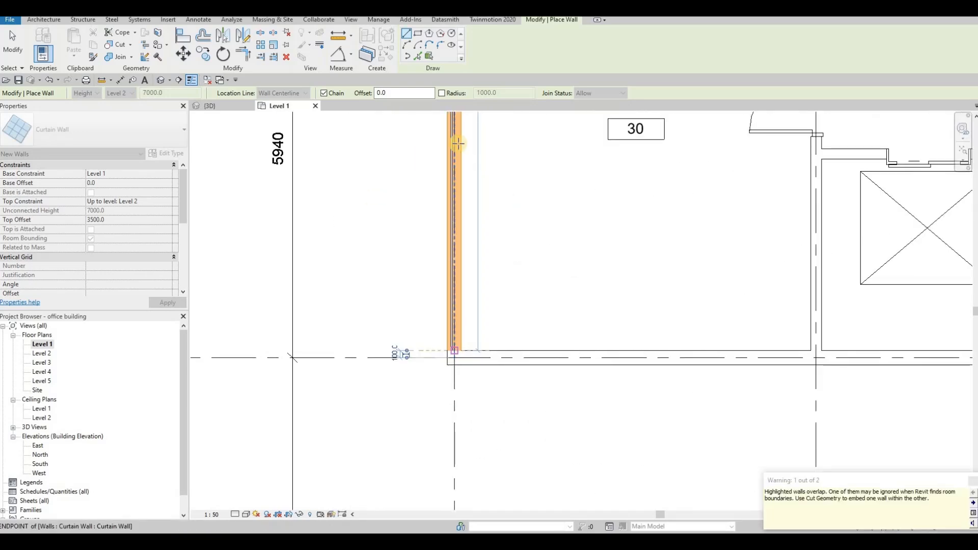
{"action": "key", "text": "Escape"}
{"action": "scroll", "coordinate": [400, 169], "scroll_direction": "down", "scroll_amount": 1}
{"action": "key", "text": "Escape"}
Step: Cut the west exterior wall with its overlapping curtain wall beside Service 30 using Cut Geometry
{"action": "left_click", "coordinate": [57, 41]}
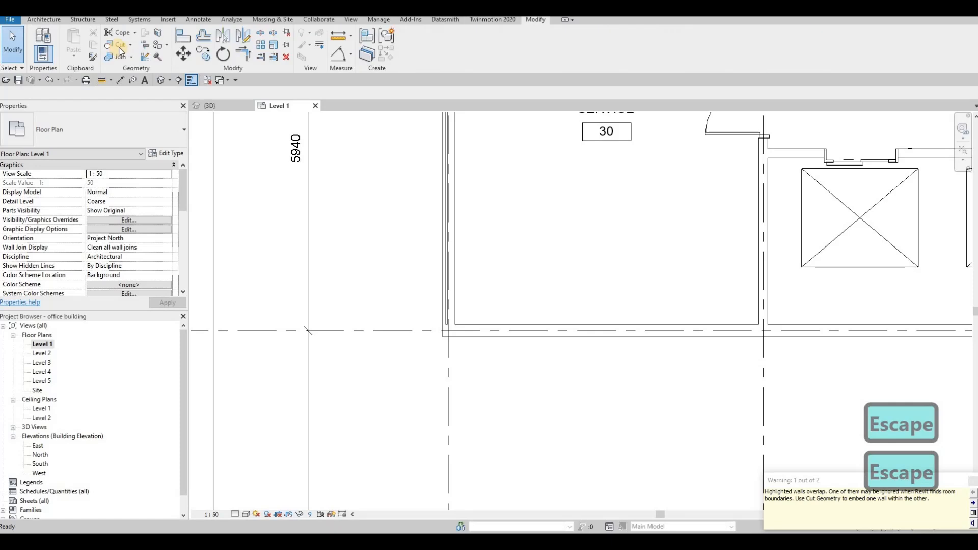
{"action": "left_click", "coordinate": [119, 46]}
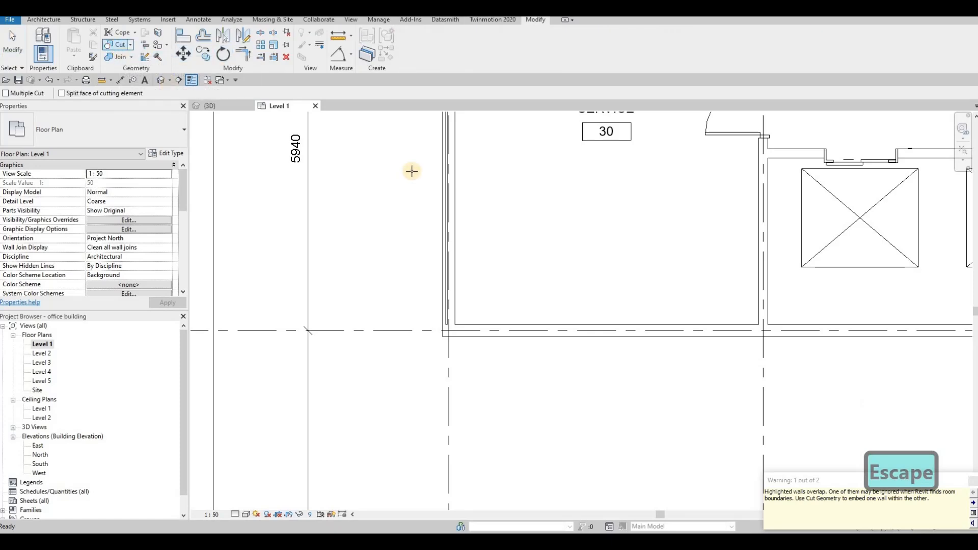
{"action": "left_click", "coordinate": [448, 186]}
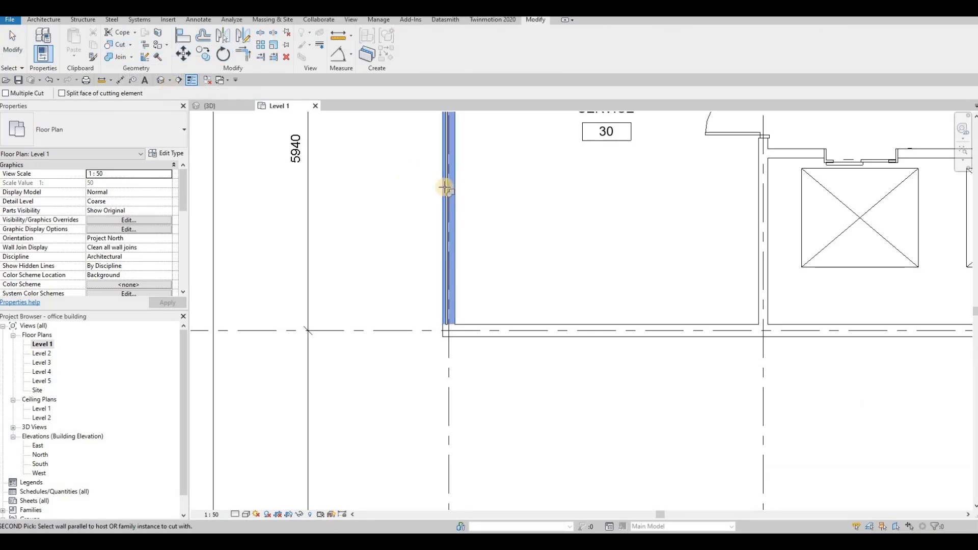
{"action": "scroll", "coordinate": [448, 186], "scroll_direction": "down", "scroll_amount": 2}
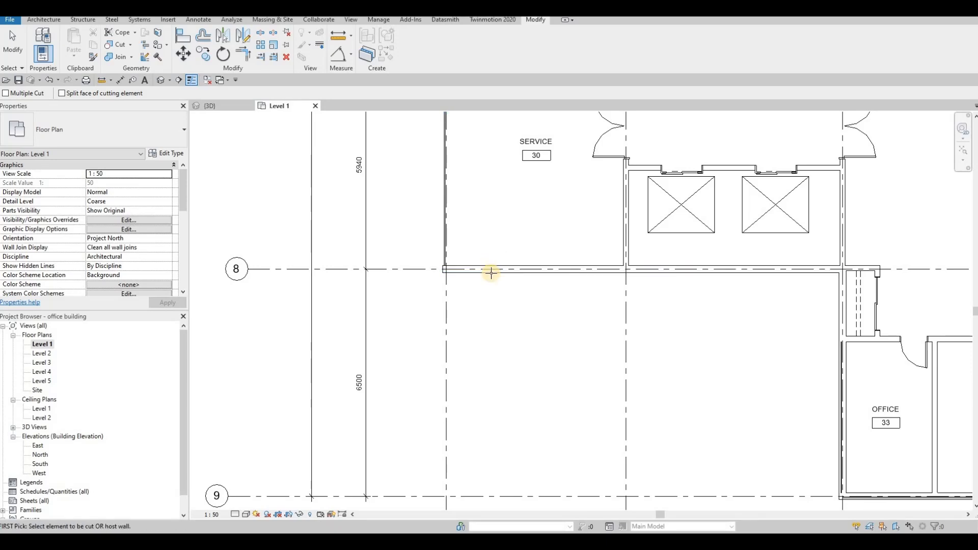
{"action": "scroll", "coordinate": [405, 203], "scroll_direction": "down", "scroll_amount": 2}
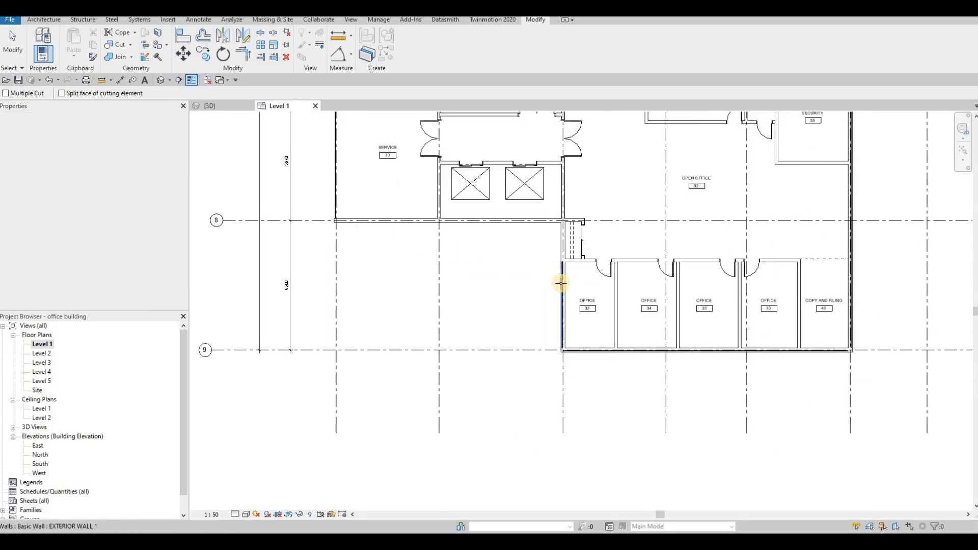
Step: Cut the exterior walls west of Office 33 and along the south side with their overlapping curtain walls using Cut Geometry
{"action": "scroll", "coordinate": [560, 283], "scroll_direction": "up", "scroll_amount": 2}
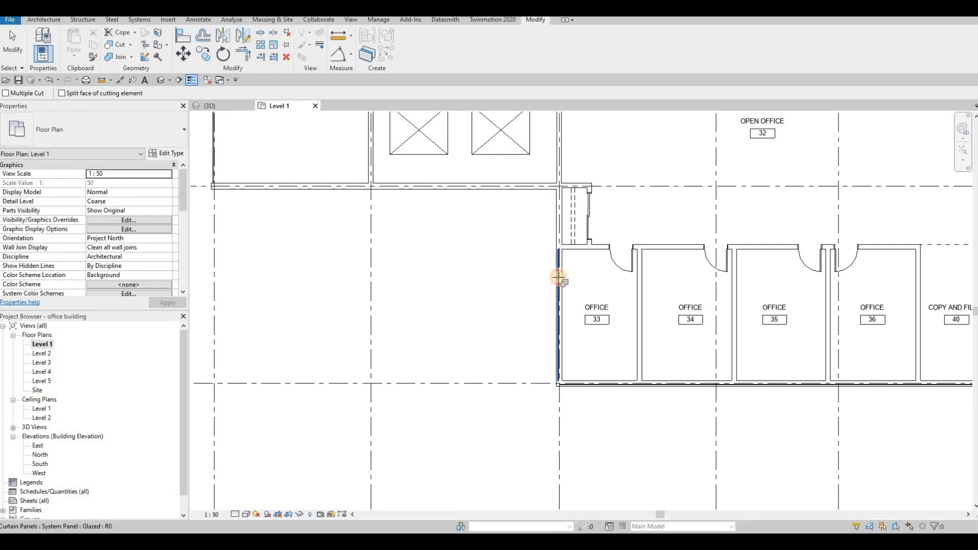
{"action": "scroll", "coordinate": [438, 279], "scroll_direction": "down", "scroll_amount": 4}
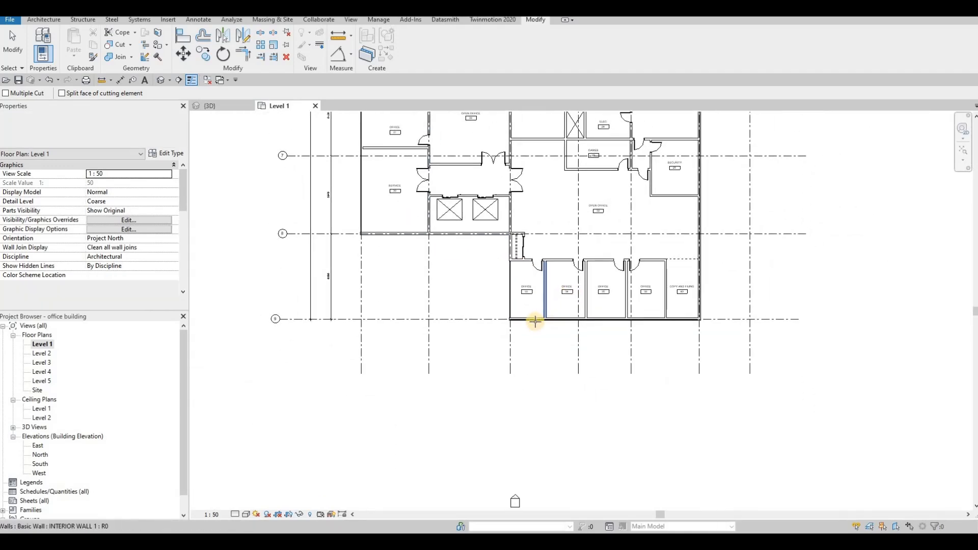
{"action": "scroll", "coordinate": [497, 320], "scroll_direction": "up", "scroll_amount": 2}
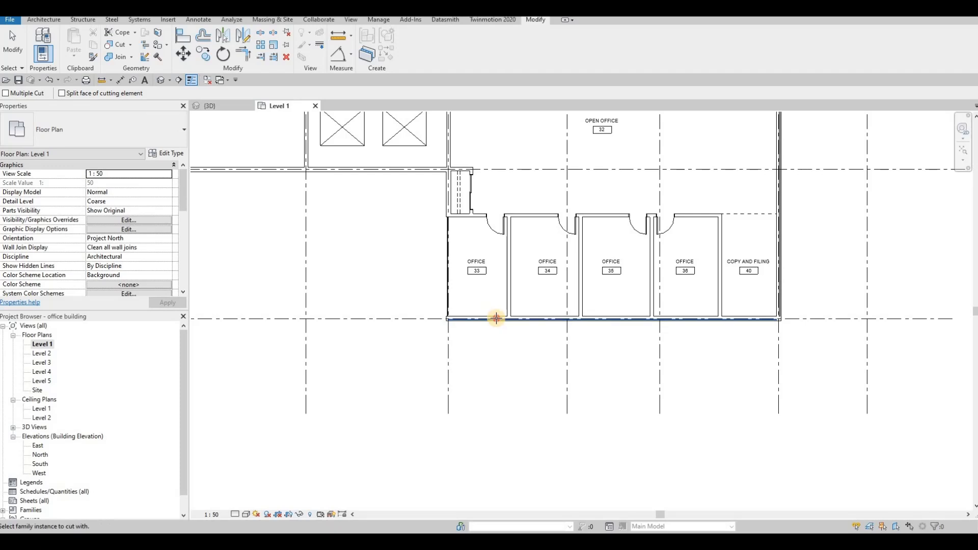
{"action": "left_click", "coordinate": [497, 320]}
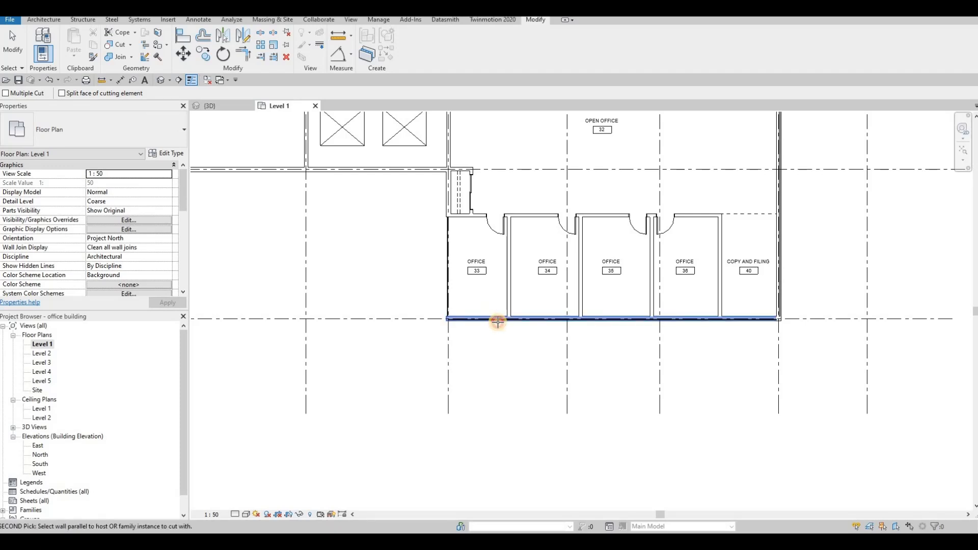
Step: Cut the east exterior wall and the wall north of Open Office 41 with their overlapping curtain walls, and end Cut Geometry
{"action": "left_click", "coordinate": [739, 298]}
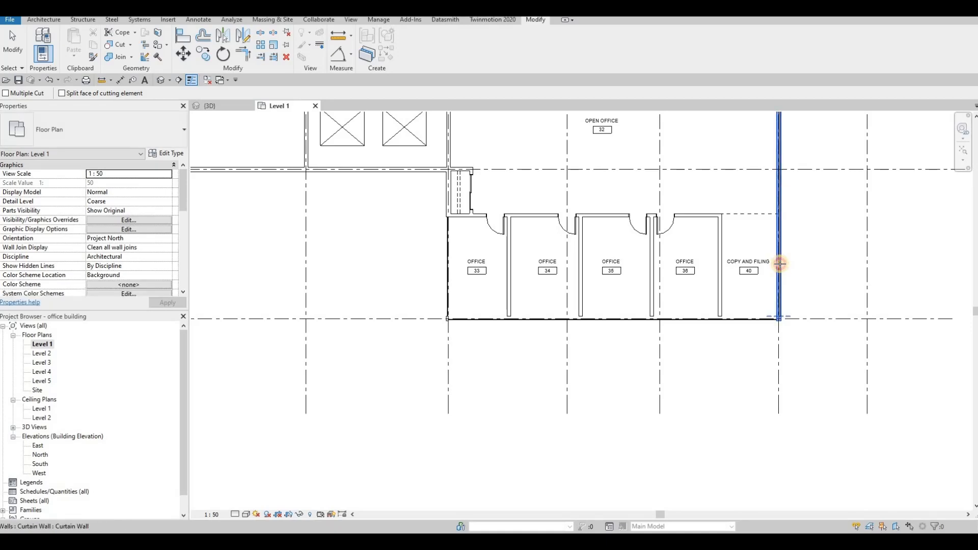
{"action": "scroll", "coordinate": [702, 324], "scroll_direction": "down", "scroll_amount": 5}
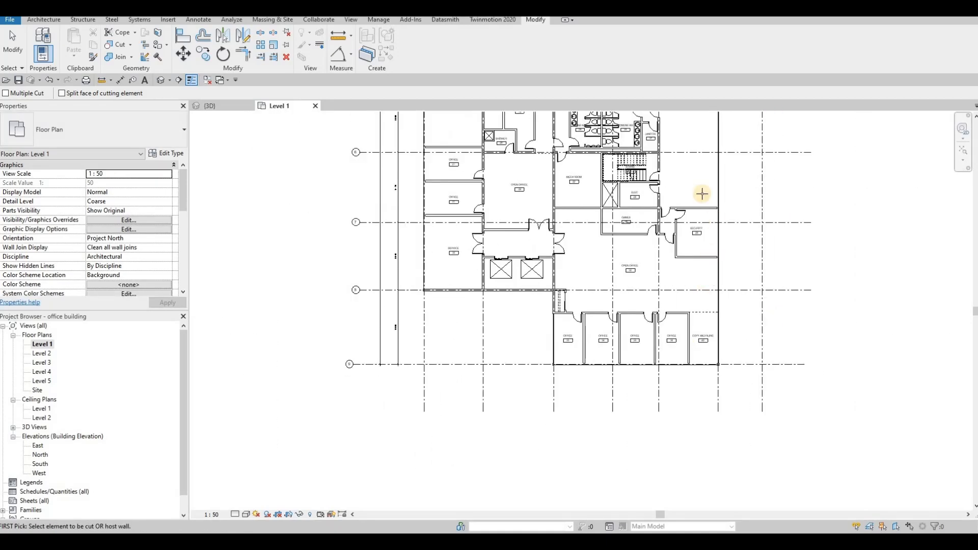
{"action": "scroll", "coordinate": [680, 260], "scroll_direction": "up", "scroll_amount": 6}
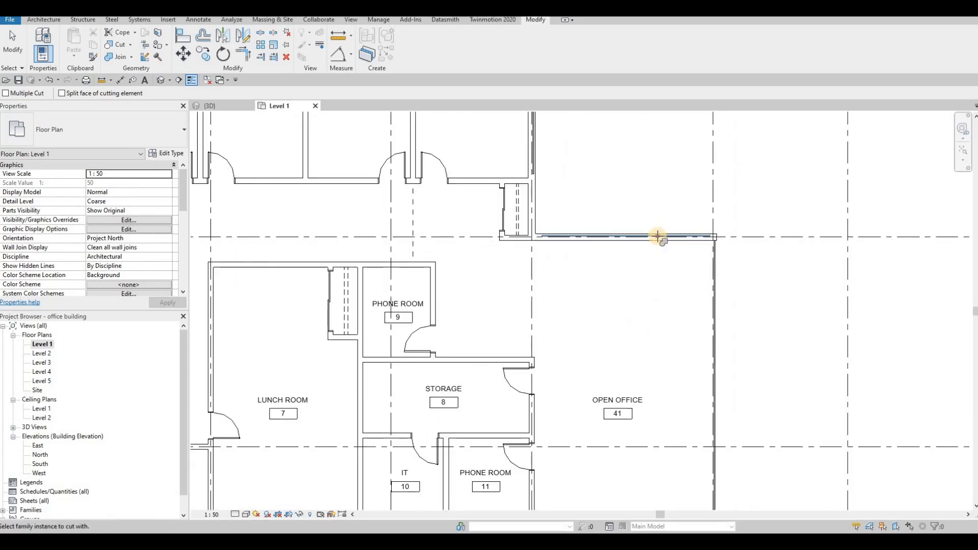
{"action": "scroll", "coordinate": [532, 274], "scroll_direction": "down", "scroll_amount": 5}
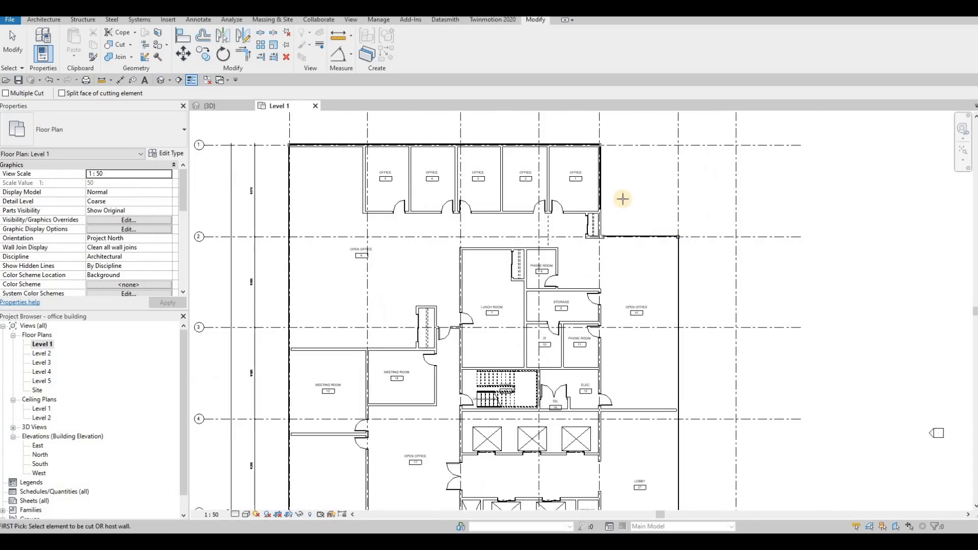
{"action": "scroll", "coordinate": [622, 199], "scroll_direction": "up", "scroll_amount": 4}
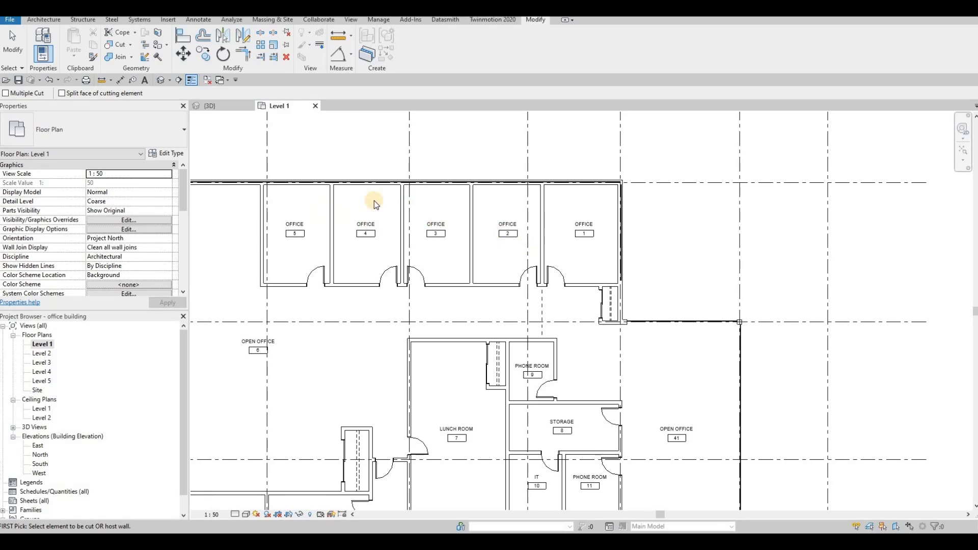
{"action": "key", "text": "Escape"}
{"action": "key", "text": "Escape"}
{"action": "key", "text": "Escape"}
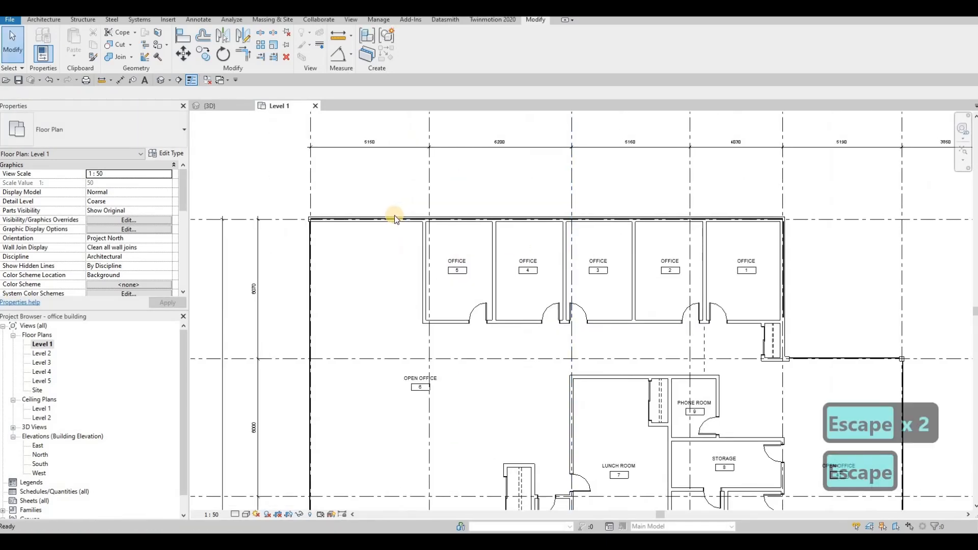
Step: Try the Exterior Glazing and Storefront curtain wall types on the north exterior wall along Offices 1 to 5
{"action": "left_click", "coordinate": [395, 217]}
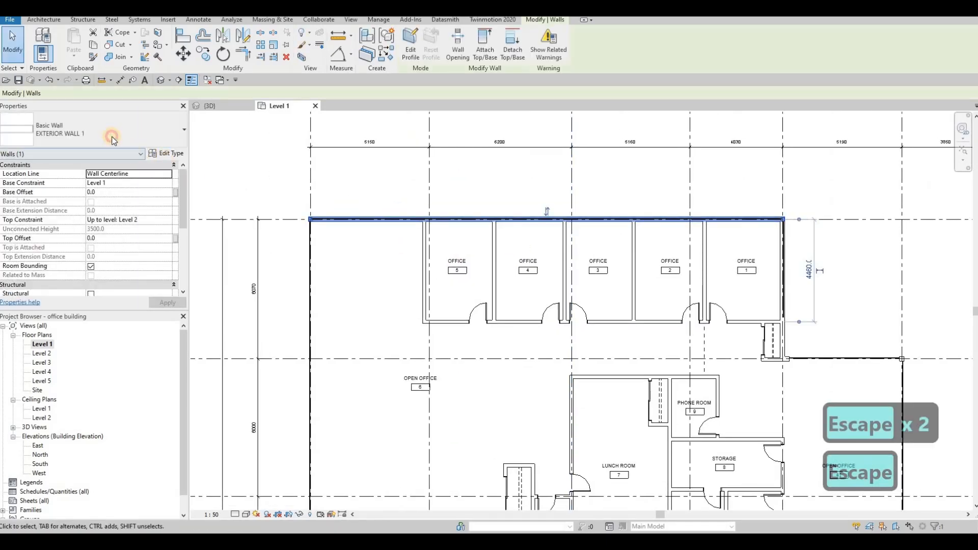
{"action": "left_click", "coordinate": [112, 138]}
{"action": "scroll", "coordinate": [85, 270], "scroll_direction": "down", "scroll_amount": 3}
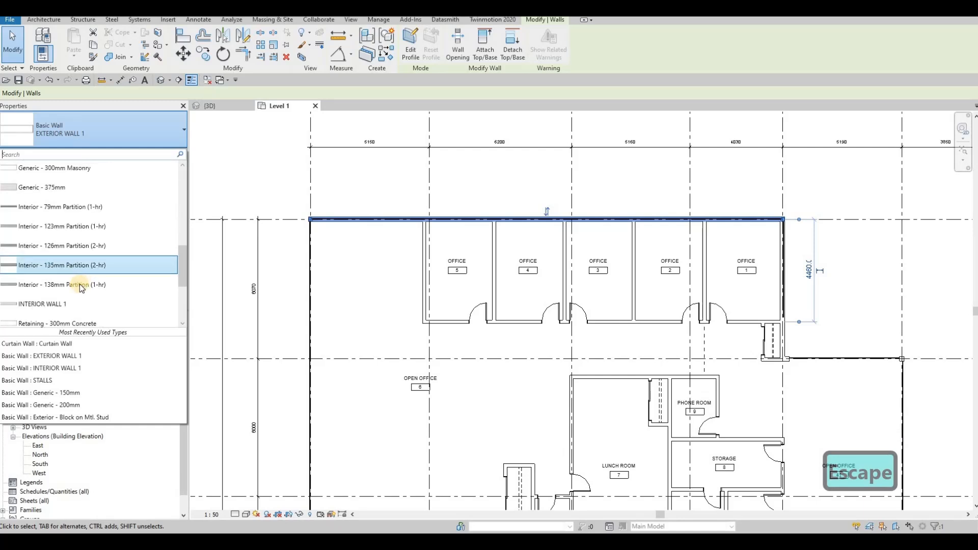
{"action": "scroll", "coordinate": [78, 278], "scroll_direction": "down", "scroll_amount": 5}
{"action": "left_click", "coordinate": [283, 282]}
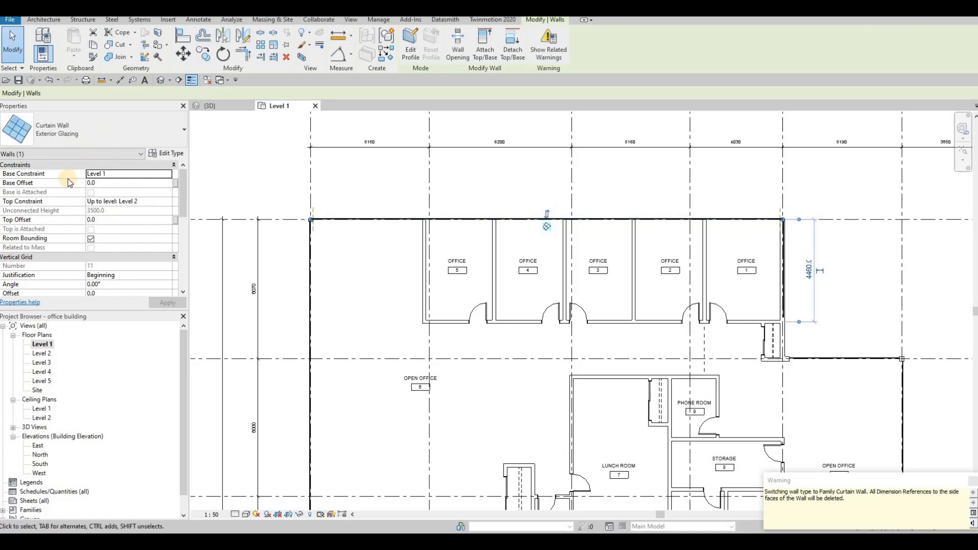
{"action": "left_click", "coordinate": [101, 130]}
{"action": "left_click", "coordinate": [82, 278]}
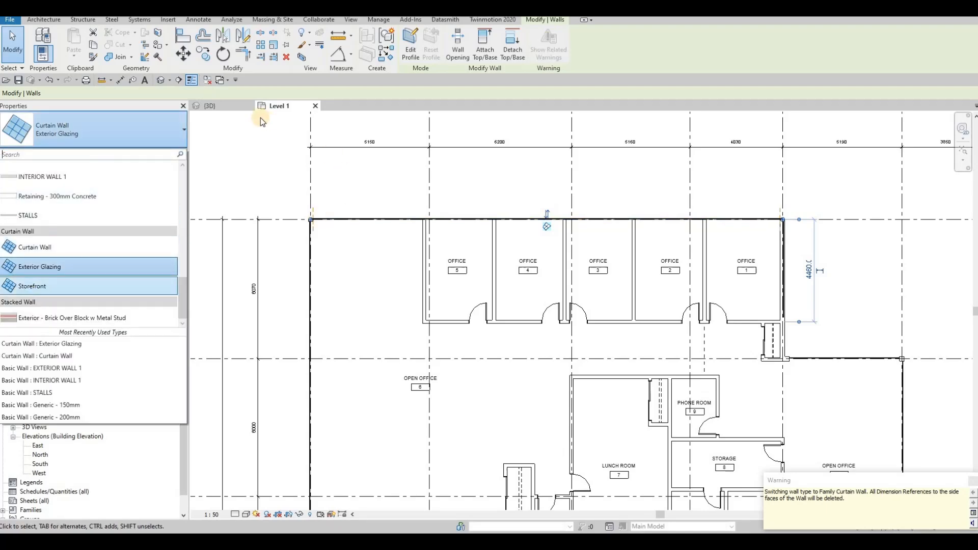
{"action": "key", "text": "Escape"}
Step: Examine the north wall's storefront mullions in the 3D view from the building's northeast side
{"action": "left_click", "coordinate": [209, 105]}
{"action": "middle_click_drag", "start_coordinate": [236, 212], "coordinate": [584, 287], "text": "shift"}
{"action": "key", "text": "Escape"}
{"action": "scroll", "coordinate": [672, 326], "scroll_direction": "up", "scroll_amount": 6}
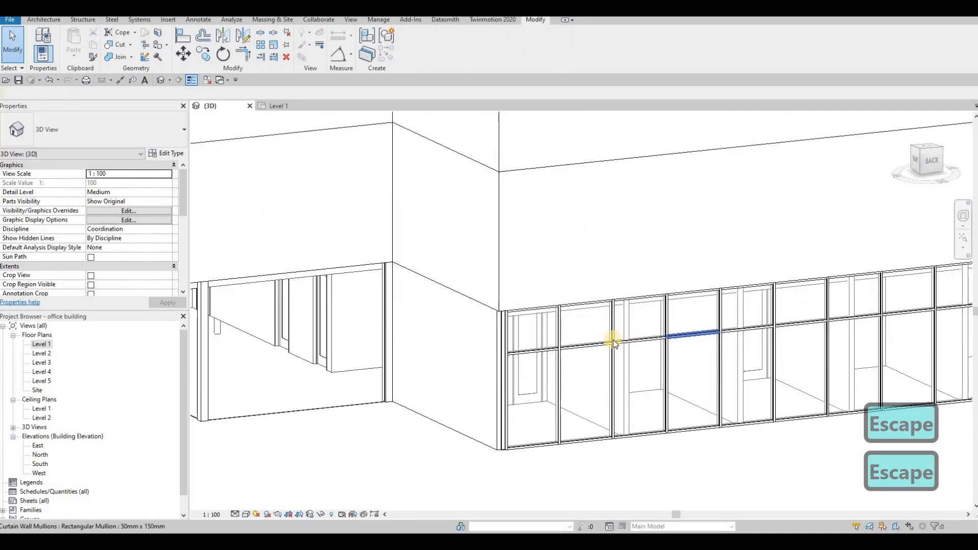
{"action": "scroll", "coordinate": [536, 344], "scroll_direction": "down", "scroll_amount": 6}
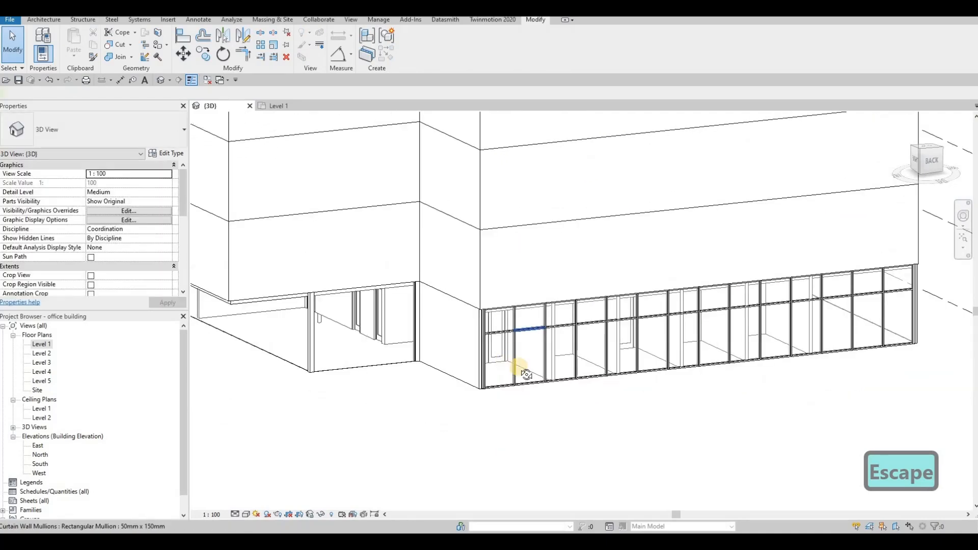
{"action": "middle_click_drag", "start_coordinate": [618, 372], "coordinate": [479, 363], "text": "shift"}
Step: Change the Level 1 curtain walls north of Open Office 41, along the east side and along the south side to Storefront
{"action": "left_click", "coordinate": [377, 335]}
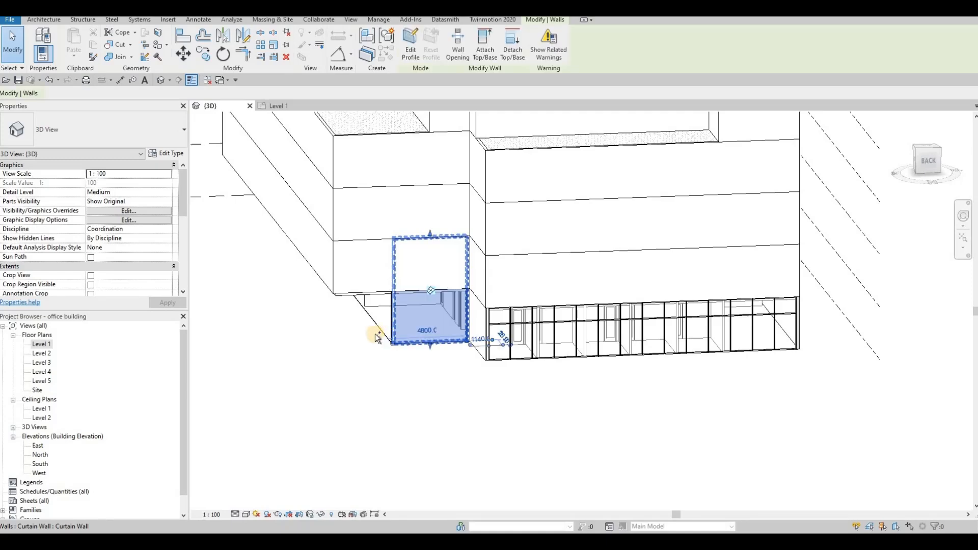
{"action": "left_click", "coordinate": [379, 341], "text": "ctrl"}
{"action": "middle_click_drag", "start_coordinate": [501, 310], "coordinate": [395, 296], "text": "shift"}
{"action": "middle_click_drag", "start_coordinate": [500, 307], "coordinate": [450, 330], "text": "shift"}
{"action": "scroll", "coordinate": [508, 353], "scroll_direction": "down", "scroll_amount": 5}
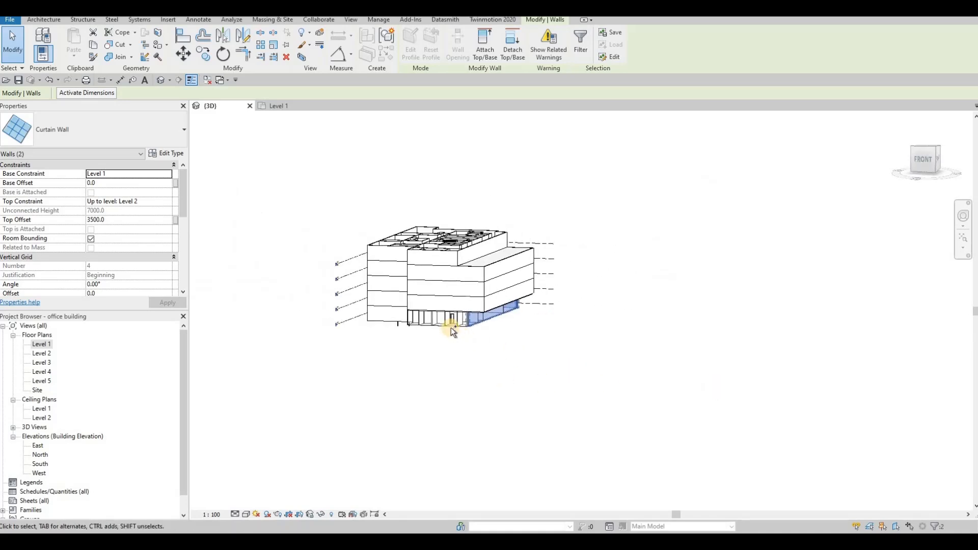
{"action": "left_click", "coordinate": [94, 138]}
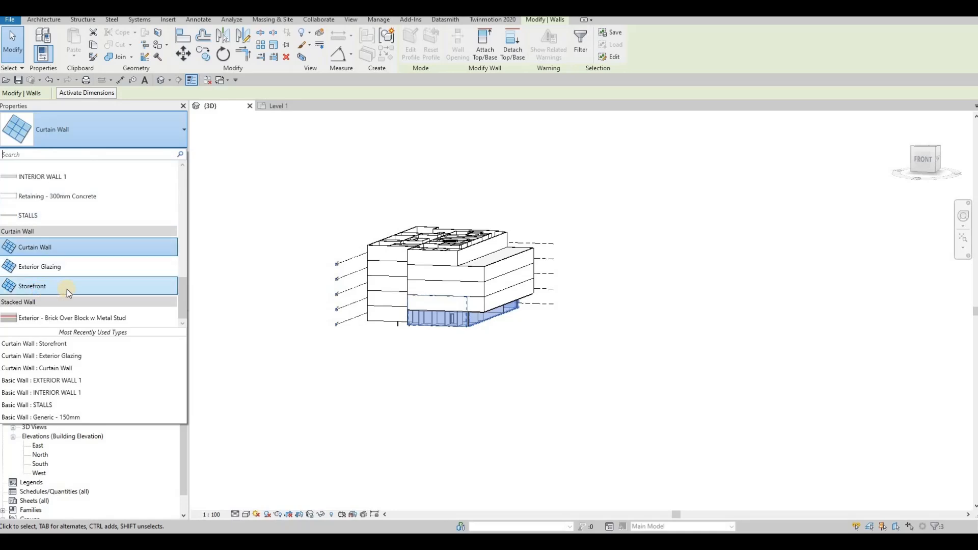
{"action": "left_click", "coordinate": [66, 290]}
{"action": "scroll", "coordinate": [467, 330], "scroll_direction": "up", "scroll_amount": 5}
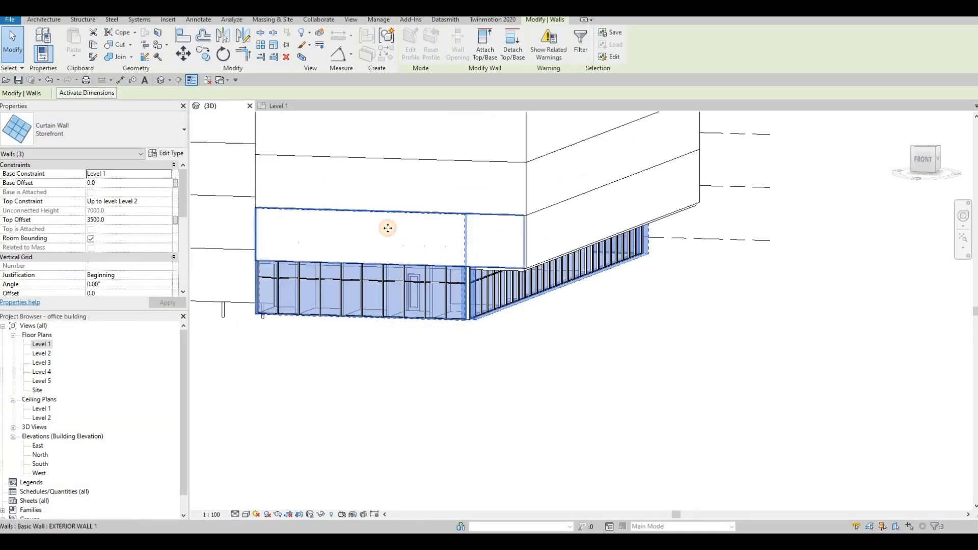
Step: Try to stretch the base of the Level 2 exterior wall above the south storefront
{"action": "left_click", "coordinate": [389, 209]}
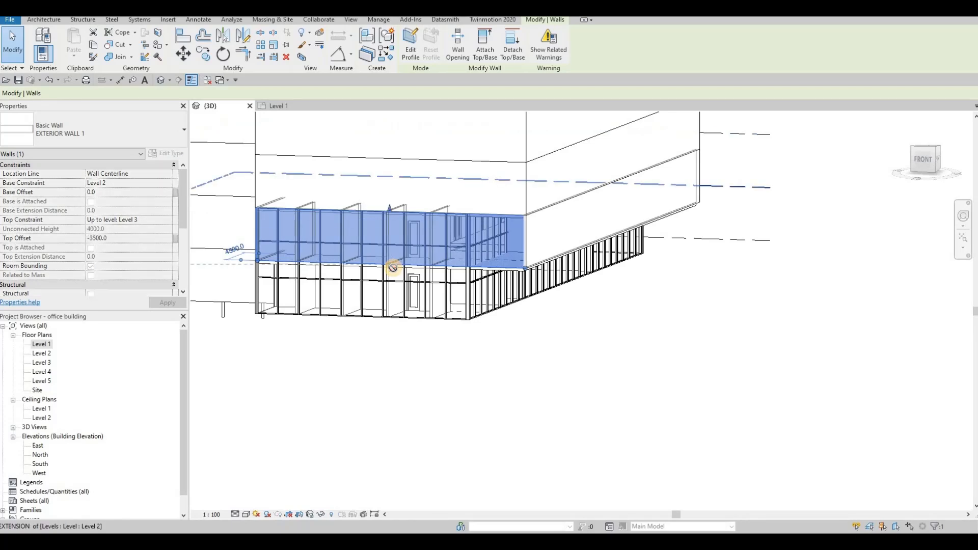
{"action": "left_click_drag", "start_coordinate": [393, 269], "coordinate": [459, 279]}
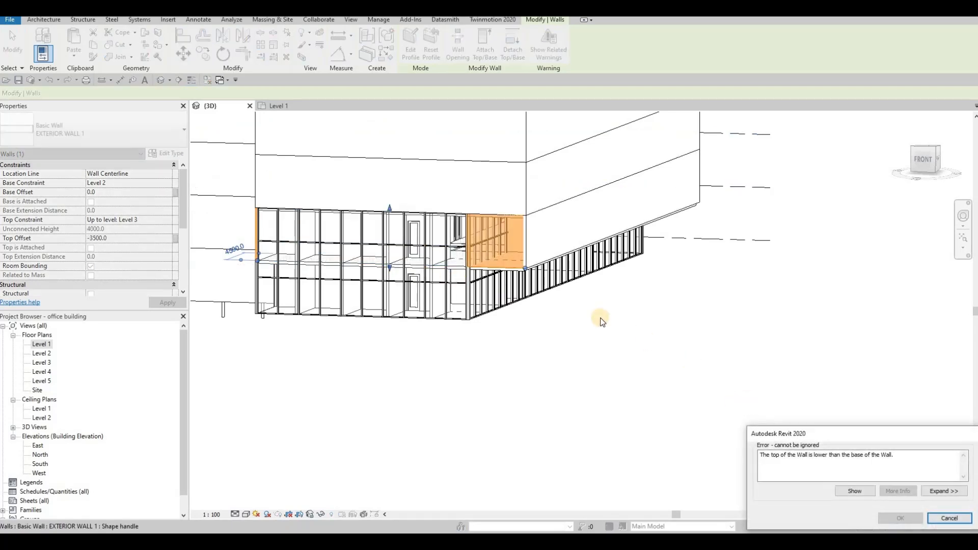
{"action": "key", "text": "Escape"}
{"action": "key", "text": "Escape"}
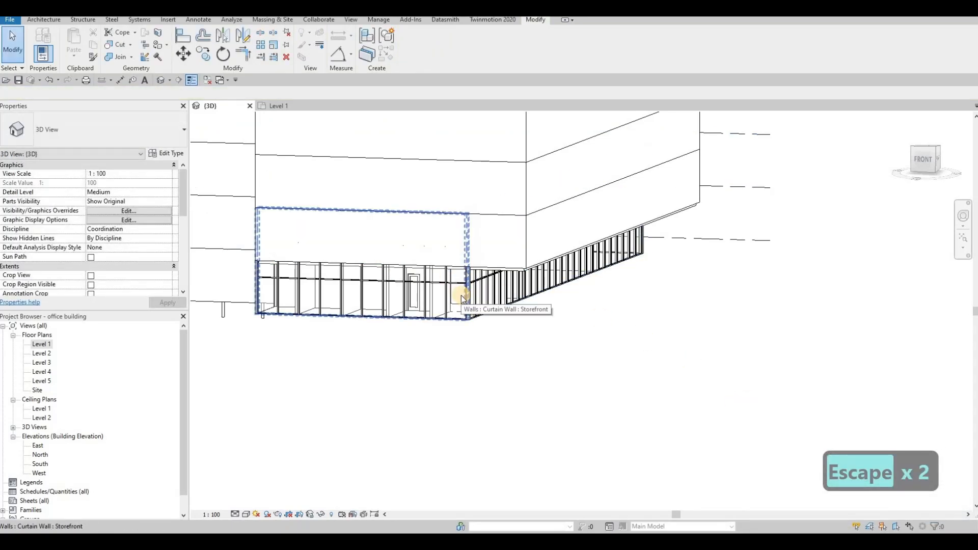
Step: Undo the Storefront type changes on the Level 1 walls
{"action": "key", "text": "ctrl+z"}
{"action": "key", "text": "ctrl+z"}
{"action": "key", "text": "ctrl+z"}
{"action": "key", "text": "ctrl+z"}
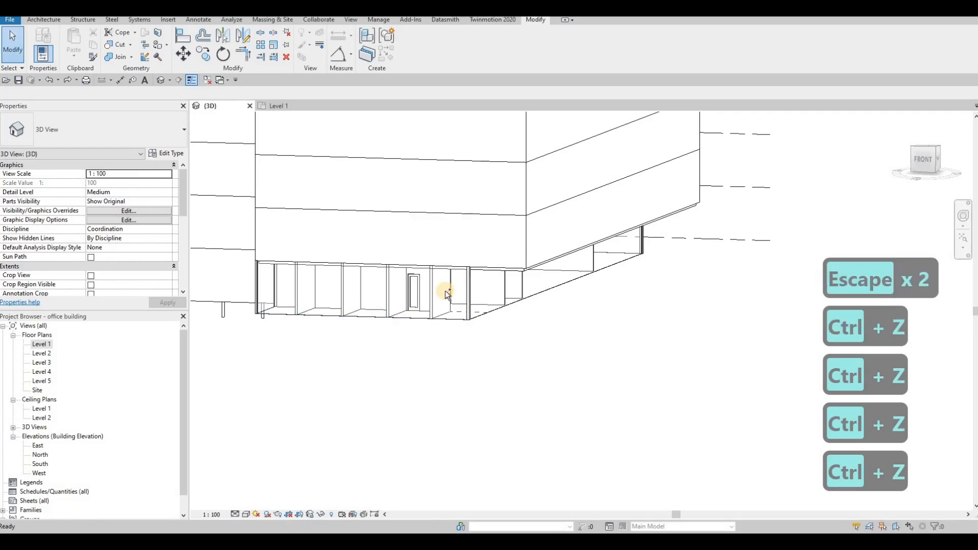
Step: Undo the curtain wall cuts in the Level 1 exterior walls, and select the north exterior wall to check it
{"action": "scroll", "coordinate": [445, 291], "scroll_direction": "down", "scroll_amount": 5}
{"action": "key", "text": "ctrl+z"}
{"action": "key", "text": "ctrl+z"}
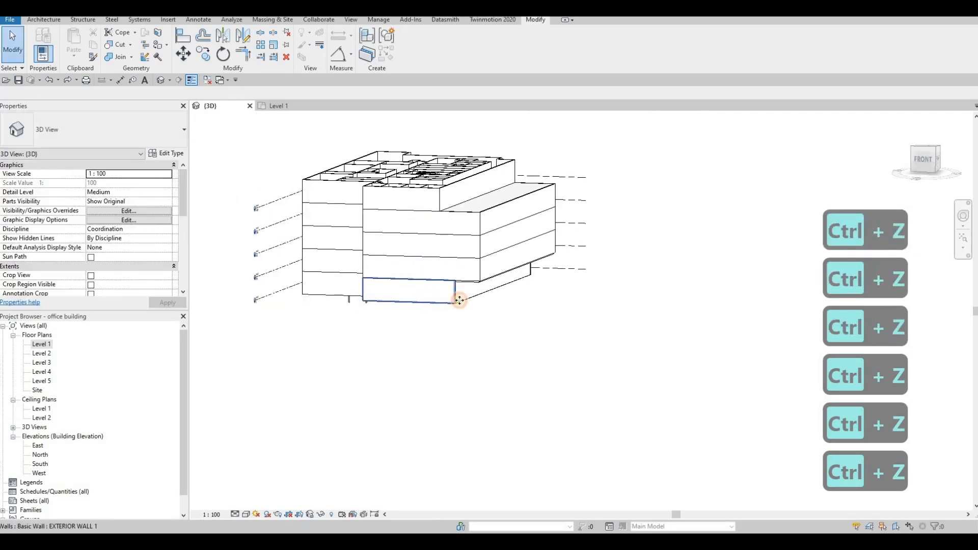
{"action": "left_click", "coordinate": [371, 309]}
{"action": "middle_click_drag", "start_coordinate": [379, 317], "coordinate": [590, 334], "text": "shift"}
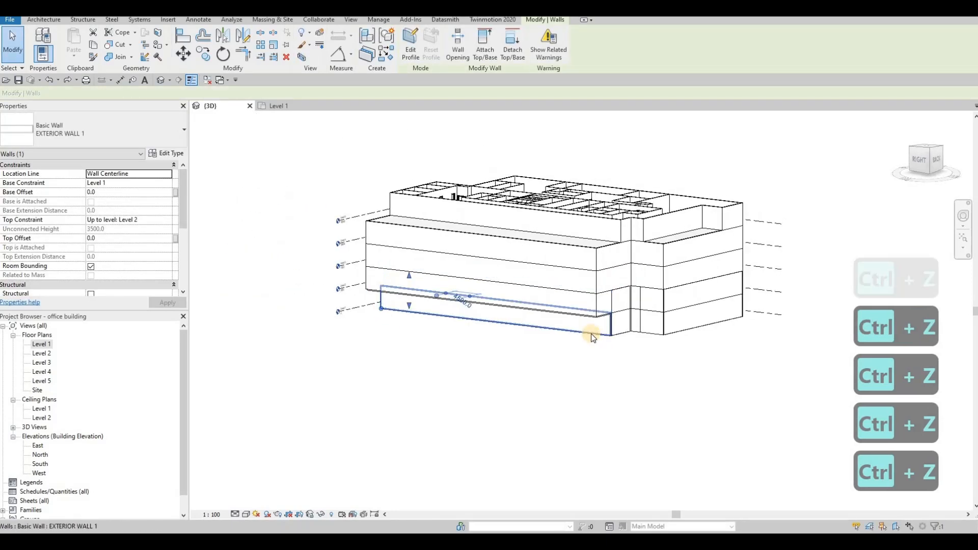
{"action": "key", "text": "ctrl+z"}
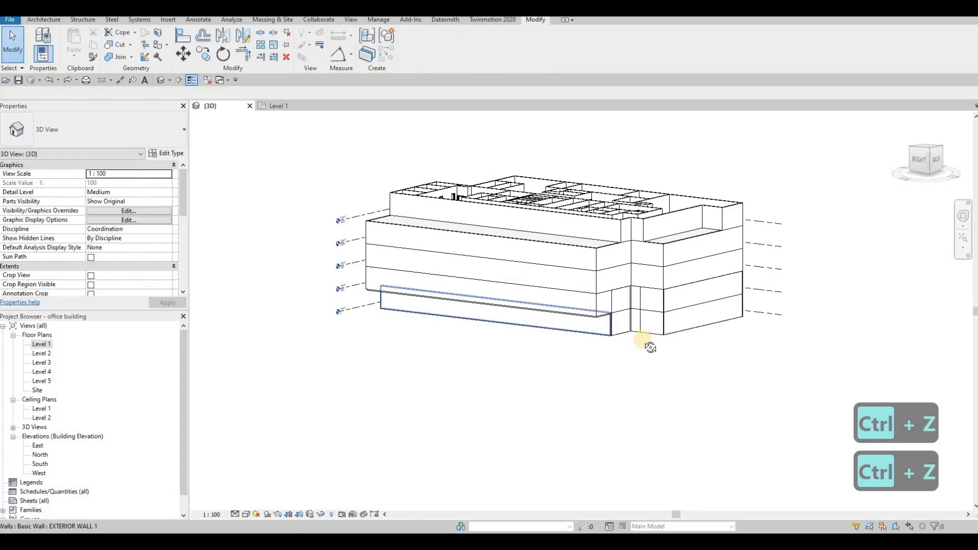
{"action": "middle_click_drag", "start_coordinate": [546, 335], "coordinate": [491, 333], "text": "shift"}
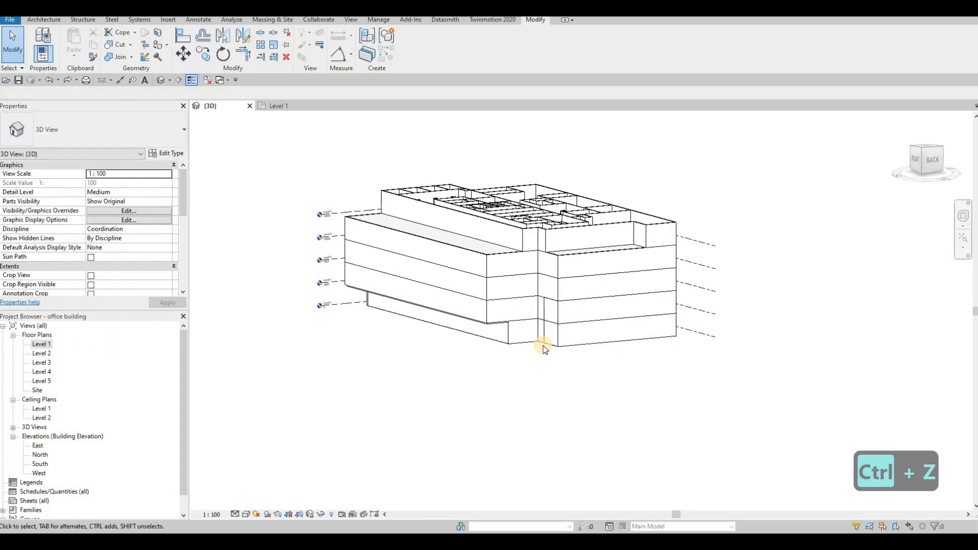
{"action": "left_click", "coordinate": [557, 337]}
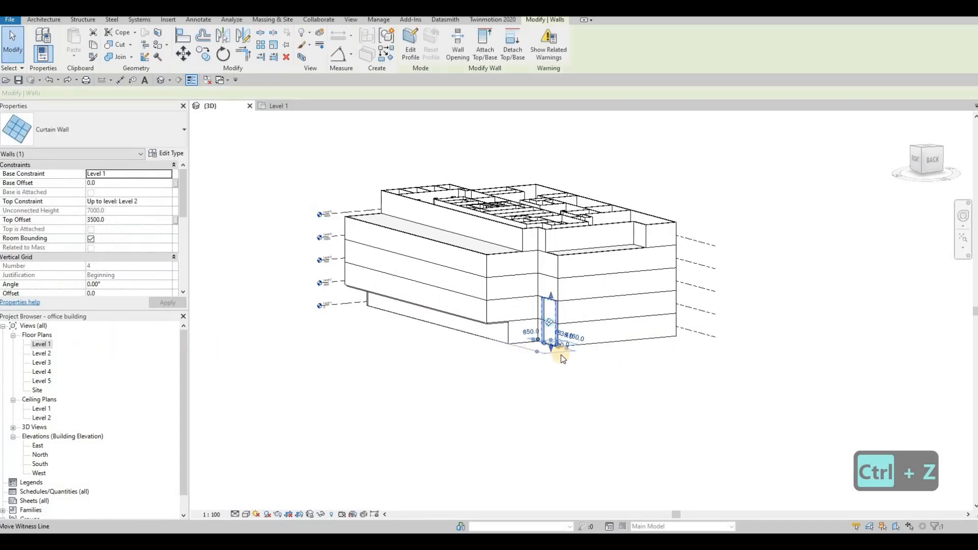
{"action": "key", "text": "ctrl+z"}
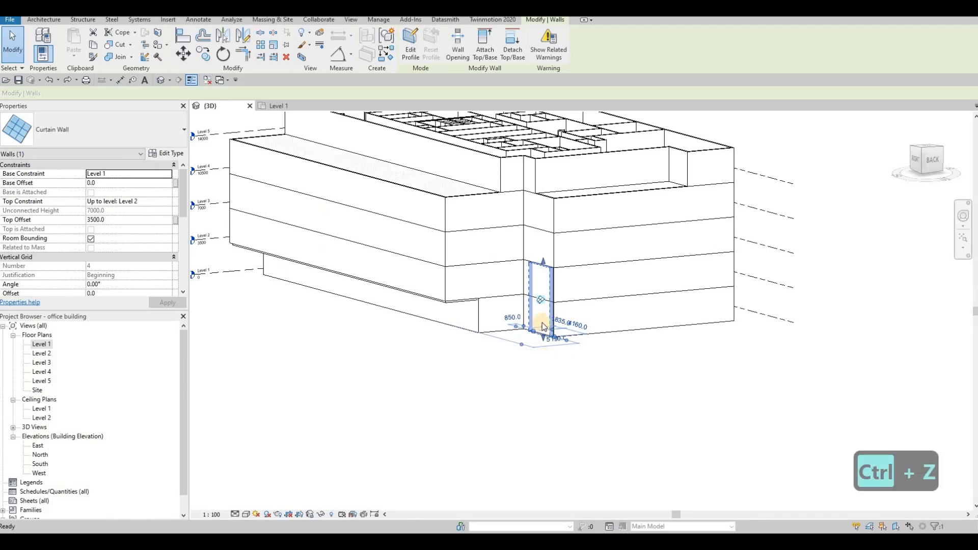
{"action": "scroll", "coordinate": [590, 323], "scroll_direction": "up", "scroll_amount": 3}
{"action": "left_click", "coordinate": [590, 322]}
{"action": "left_click", "coordinate": [567, 323]}
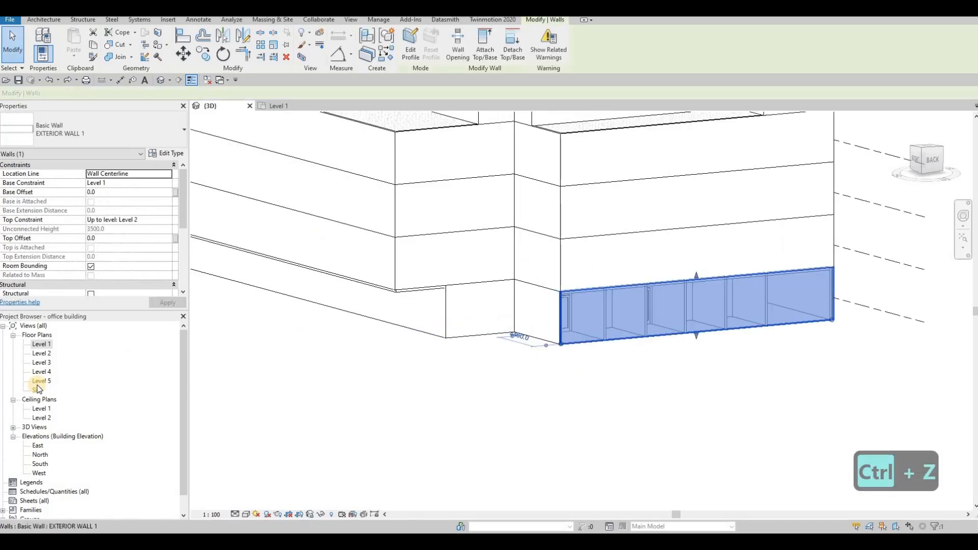
{"action": "key", "text": "Escape"}
Step: Open the Level 1 floor plan and delete the embedded curtain walls north of Open Office 41 and east of Office 1
{"action": "double_click", "coordinate": [63, 344]}
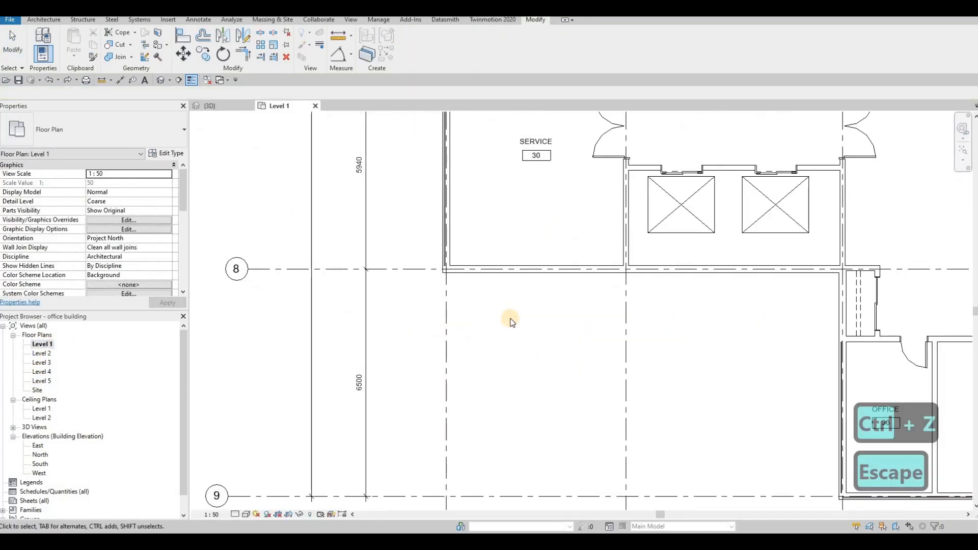
{"action": "scroll", "coordinate": [561, 325], "scroll_direction": "down", "scroll_amount": 5}
{"action": "middle_click_drag", "start_coordinate": [646, 221], "coordinate": [551, 273]}
{"action": "left_click", "coordinate": [552, 271]}
{"action": "key", "text": "Escape"}
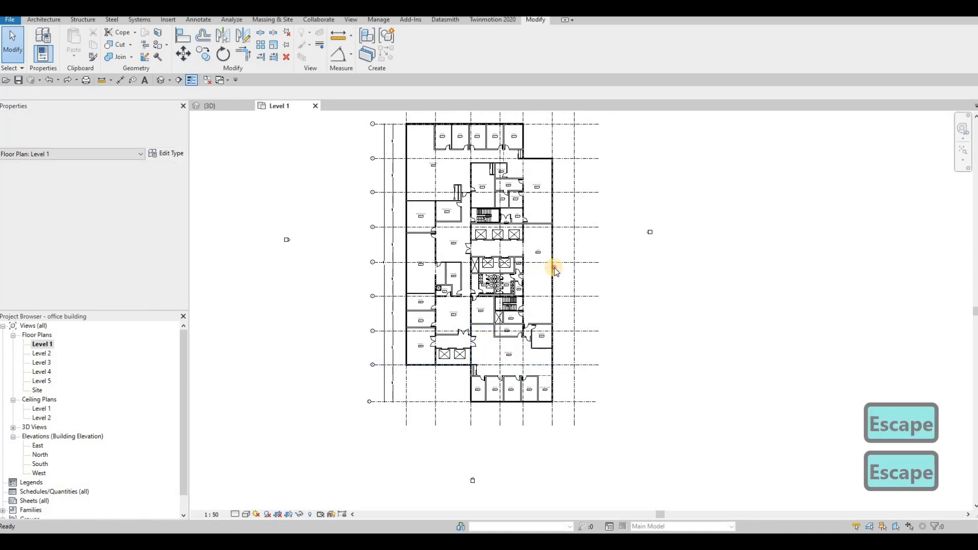
{"action": "left_click", "coordinate": [553, 268]}
{"action": "scroll", "coordinate": [591, 341], "scroll_direction": "up", "scroll_amount": 8}
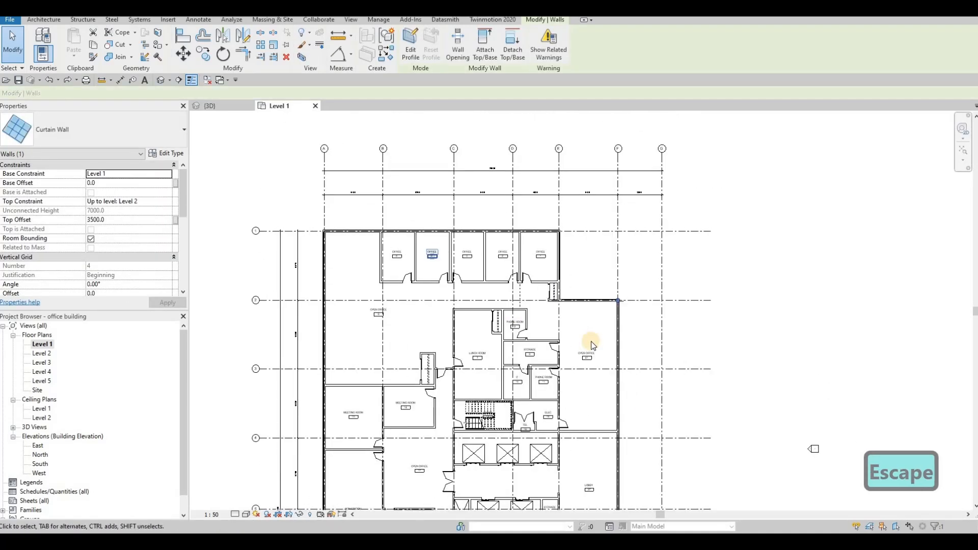
{"action": "key", "text": "Escape"}
{"action": "left_click", "coordinate": [588, 387]}
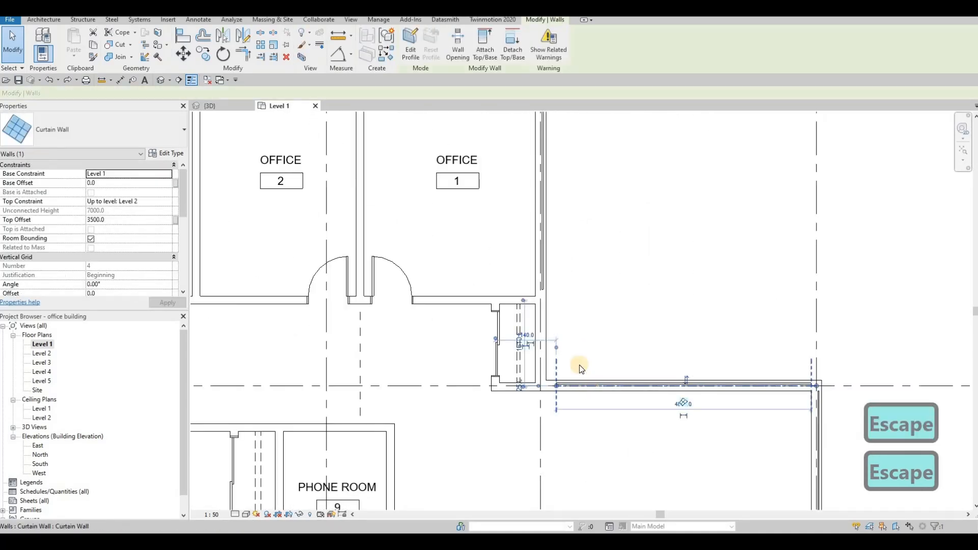
{"action": "key", "text": "Delete"}
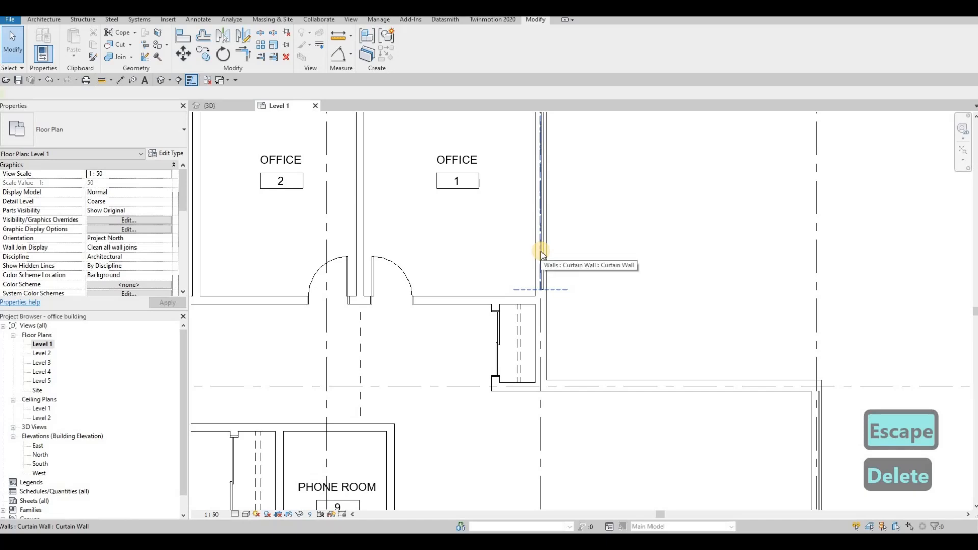
{"action": "left_click", "coordinate": [541, 253]}
{"action": "key", "text": "Delete"}
Step: Delete the embedded curtain walls along the north side above Offices 1 to 5 and along the west side
{"action": "scroll", "coordinate": [515, 275], "scroll_direction": "down", "scroll_amount": 3}
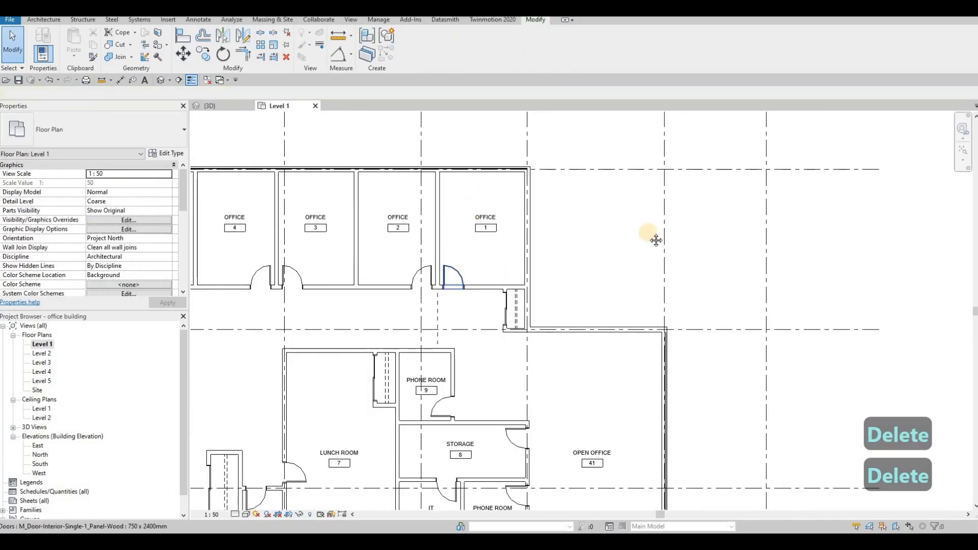
{"action": "middle_click_drag", "start_coordinate": [344, 173], "coordinate": [528, 200]}
{"action": "key", "text": "Escape"}
{"action": "left_click", "coordinate": [527, 202]}
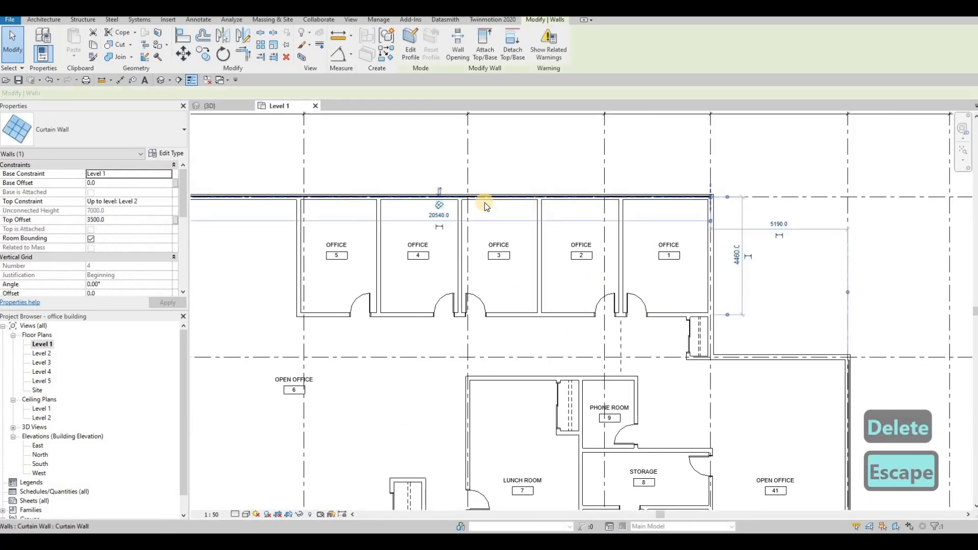
{"action": "key", "text": "Delete"}
{"action": "scroll", "coordinate": [485, 203], "scroll_direction": "down", "scroll_amount": 3}
{"action": "key", "text": "Escape"}
{"action": "left_click", "coordinate": [368, 219]}
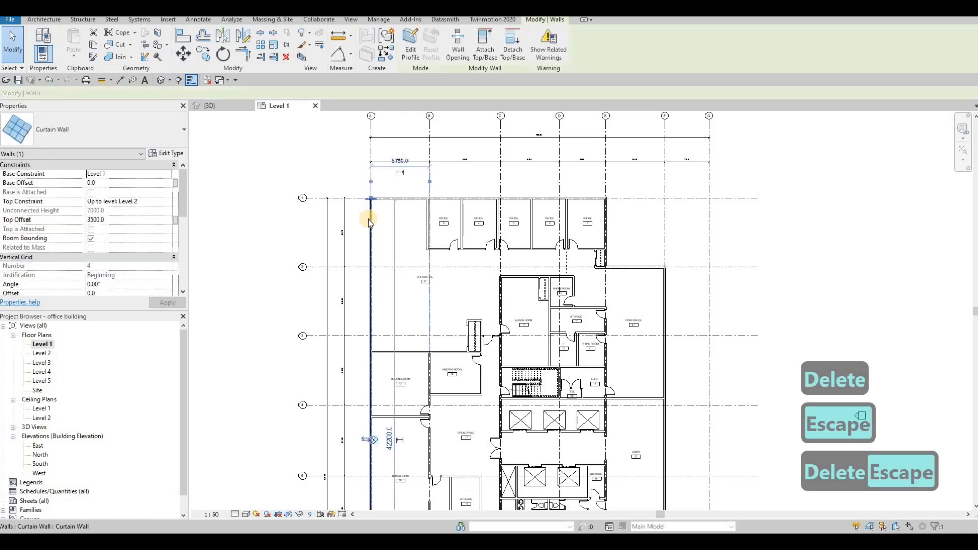
{"action": "key", "text": "Delete"}
{"action": "scroll", "coordinate": [399, 323], "scroll_direction": "down", "scroll_amount": 4}
{"action": "key", "text": "Escape"}
Step: Delete the remaining embedded curtain walls west of Office 33, along the south side and along the east side
{"action": "scroll", "coordinate": [392, 357], "scroll_direction": "up", "scroll_amount": 6}
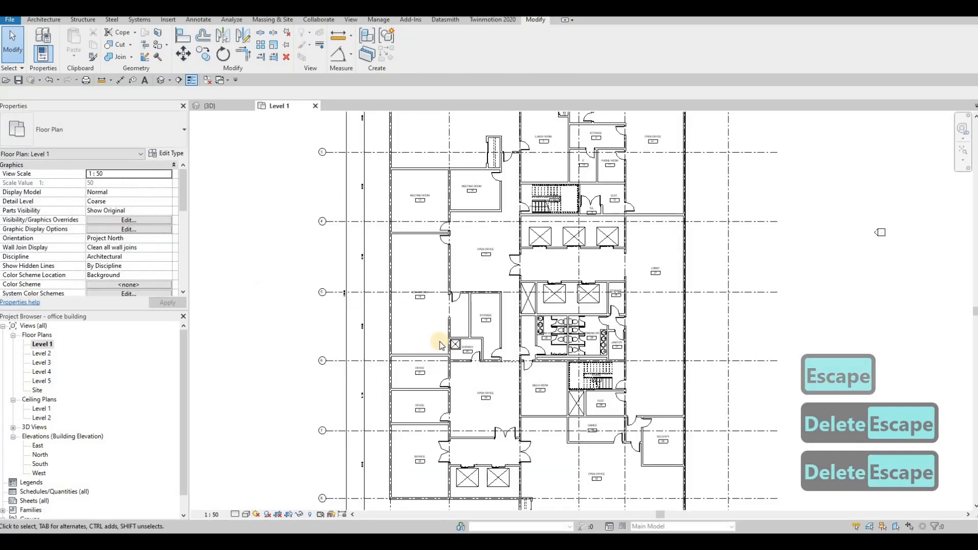
{"action": "scroll", "coordinate": [491, 305], "scroll_direction": "down", "scroll_amount": 3}
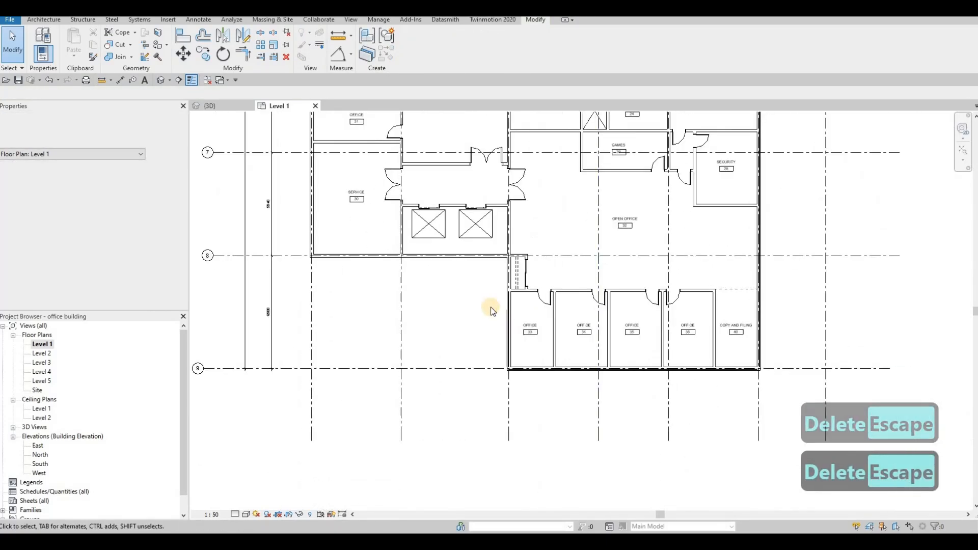
{"action": "key", "text": "Escape"}
{"action": "scroll", "coordinate": [490, 304], "scroll_direction": "up", "scroll_amount": 5}
{"action": "left_click", "coordinate": [493, 317]}
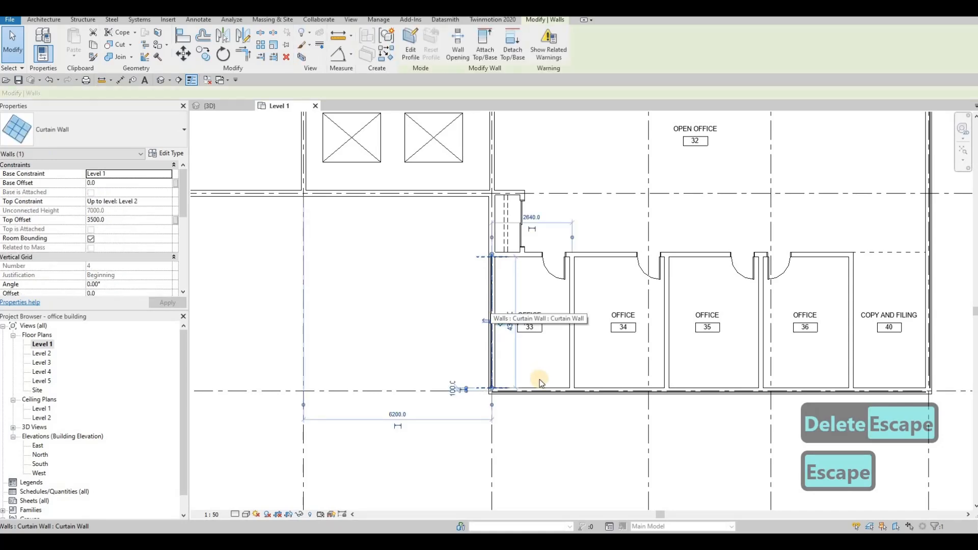
{"action": "key", "text": "Delete"}
{"action": "key", "text": "Escape"}
{"action": "scroll", "coordinate": [629, 371], "scroll_direction": "down", "scroll_amount": 3}
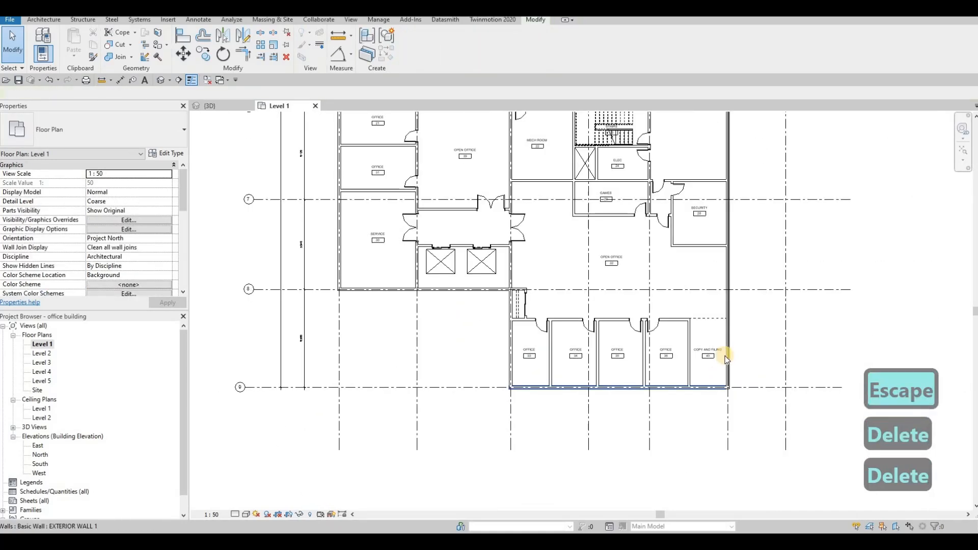
{"action": "left_click", "coordinate": [730, 355]}
{"action": "key", "text": "Delete"}
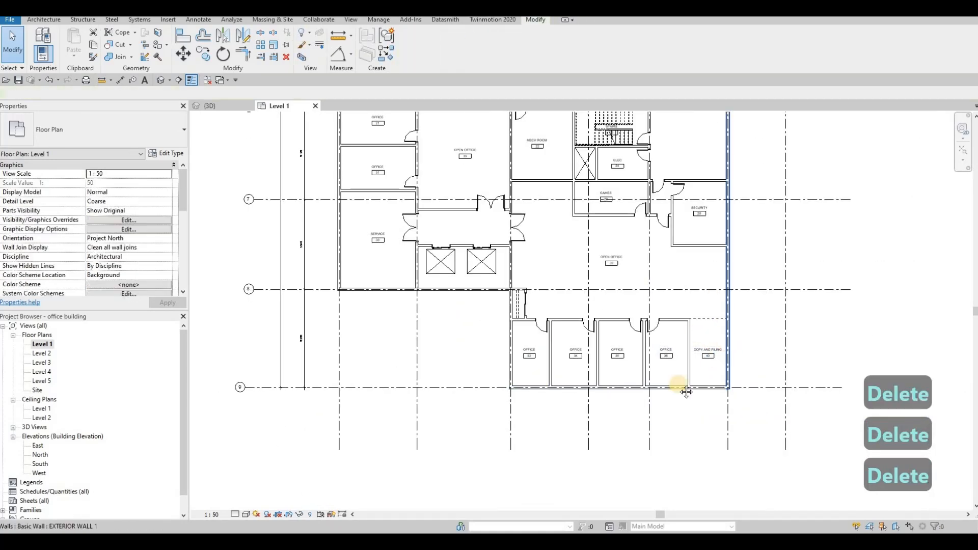
{"action": "scroll", "coordinate": [684, 389], "scroll_direction": "down", "scroll_amount": 3}
{"action": "key", "text": "Escape"}
Step: Split the exterior wall east of Office 1 near the office's south partition, keeping both segments
{"action": "middle_click_drag", "start_coordinate": [611, 244], "coordinate": [566, 353]}
{"action": "middle_click_drag", "start_coordinate": [521, 163], "coordinate": [478, 334]}
{"action": "scroll", "coordinate": [511, 209], "scroll_direction": "up", "scroll_amount": 2}
{"action": "scroll", "coordinate": [528, 257], "scroll_direction": "up", "scroll_amount": 2}
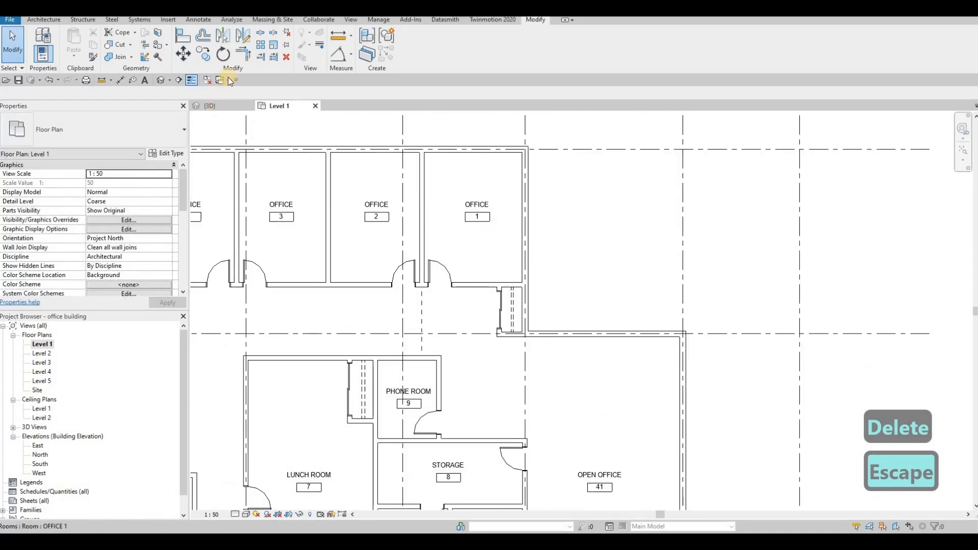
{"action": "left_click", "coordinate": [261, 33]}
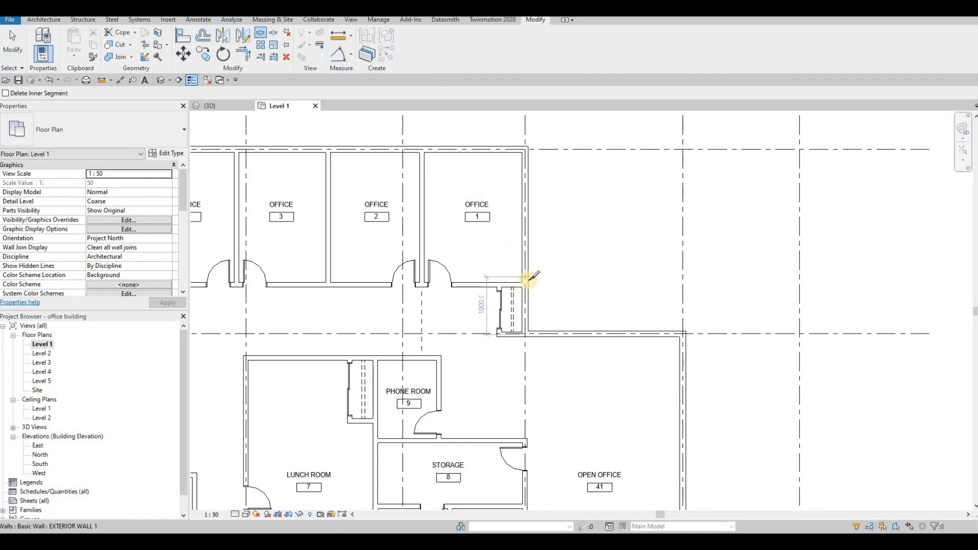
{"action": "scroll", "coordinate": [541, 254], "scroll_direction": "down", "scroll_amount": 3}
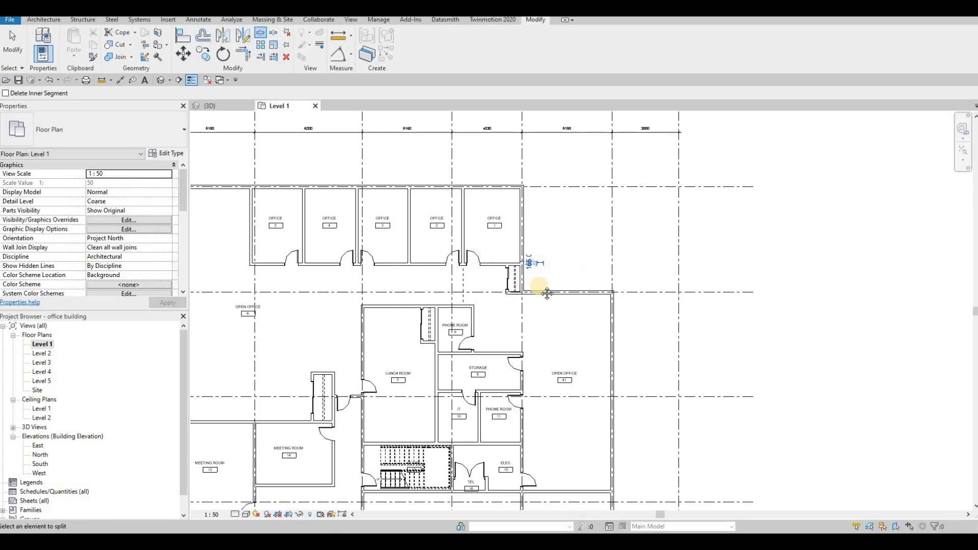
{"action": "scroll", "coordinate": [448, 244], "scroll_direction": "down", "scroll_amount": 5}
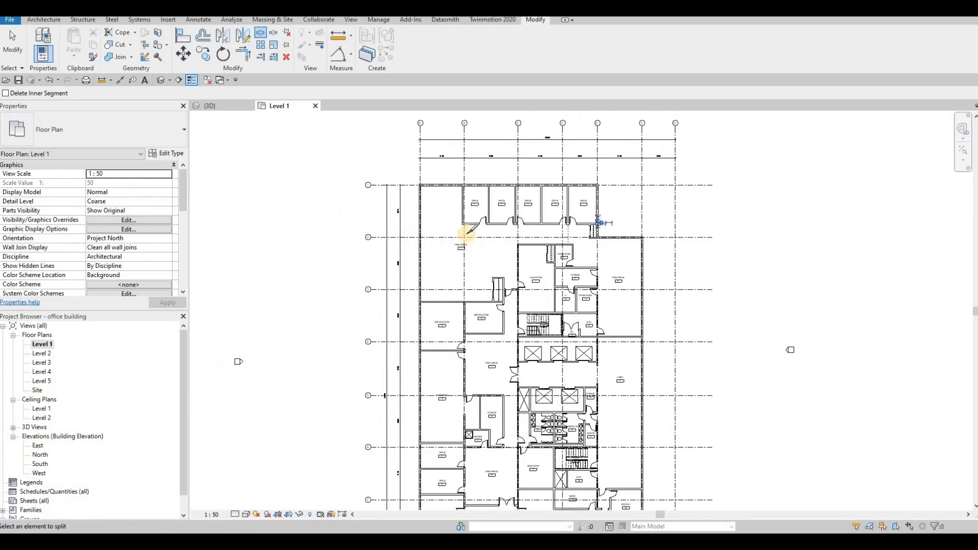
Step: Split the exterior wall beside Office 33's north partition and the west exterior wall near the partition between Office 31 and Service 30
{"action": "scroll", "coordinate": [379, 242], "scroll_direction": "up", "scroll_amount": 3}
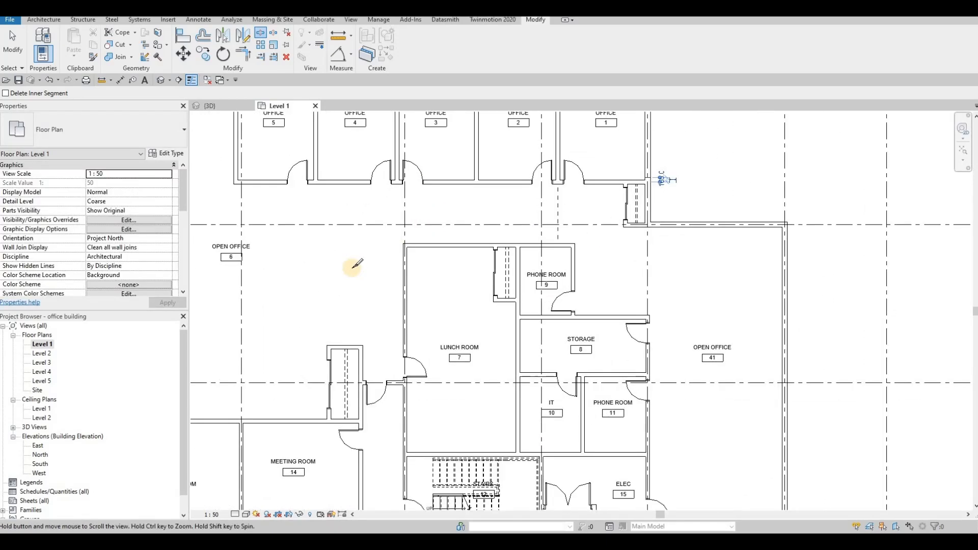
{"action": "scroll", "coordinate": [447, 375], "scroll_direction": "up", "scroll_amount": 2}
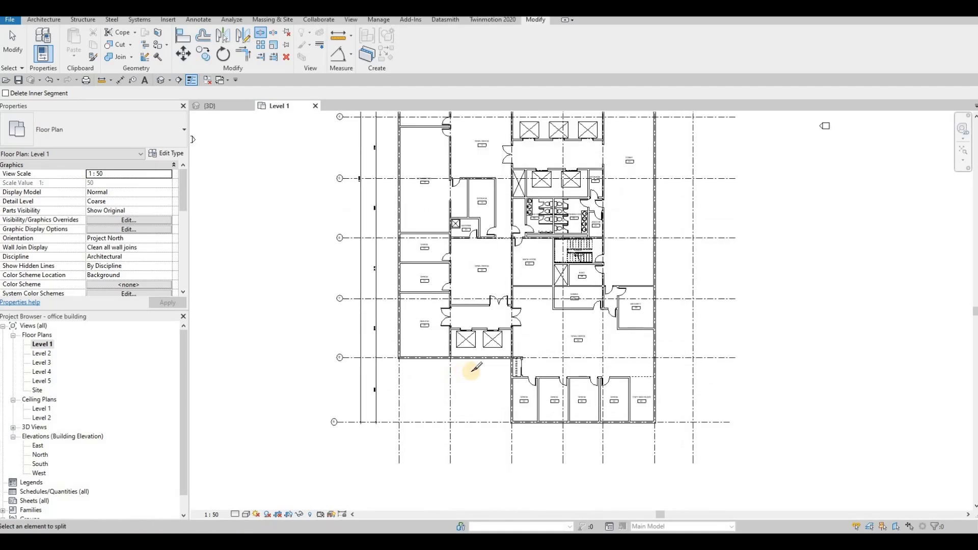
{"action": "scroll", "coordinate": [608, 402], "scroll_direction": "up", "scroll_amount": 2}
{"action": "scroll", "coordinate": [532, 339], "scroll_direction": "up", "scroll_amount": 3}
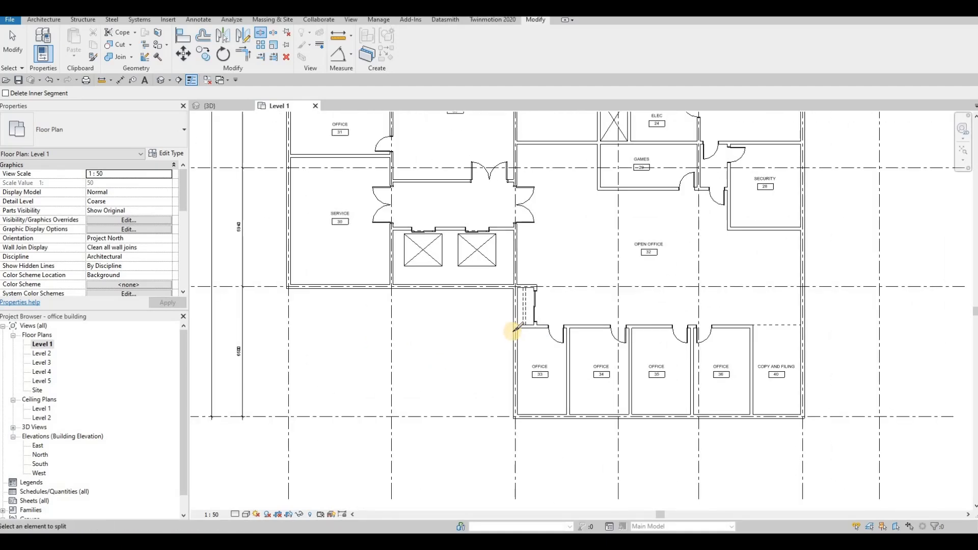
{"action": "scroll", "coordinate": [467, 335], "scroll_direction": "down", "scroll_amount": 5}
{"action": "scroll", "coordinate": [458, 367], "scroll_direction": "up", "scroll_amount": 3}
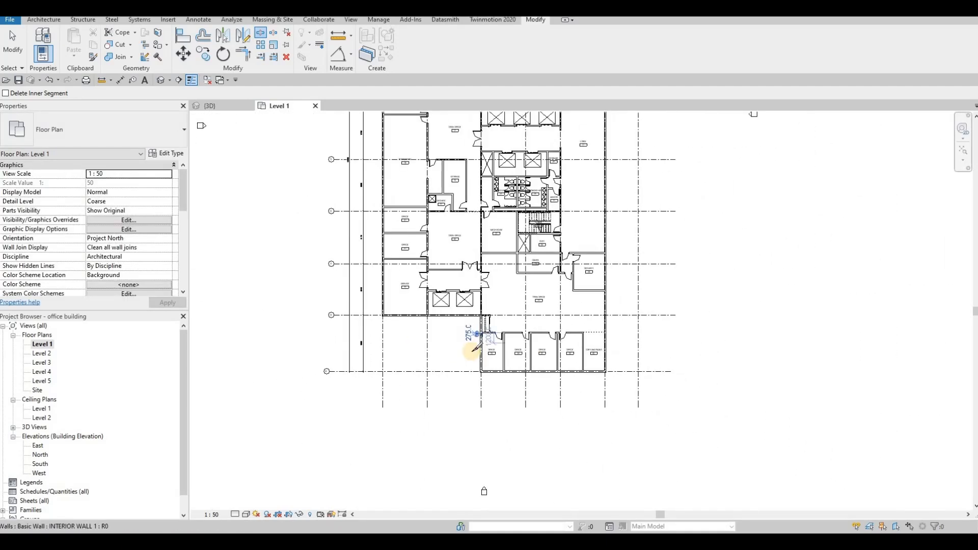
{"action": "scroll", "coordinate": [443, 318], "scroll_direction": "up", "scroll_amount": 1}
{"action": "scroll", "coordinate": [423, 356], "scroll_direction": "down", "scroll_amount": 2}
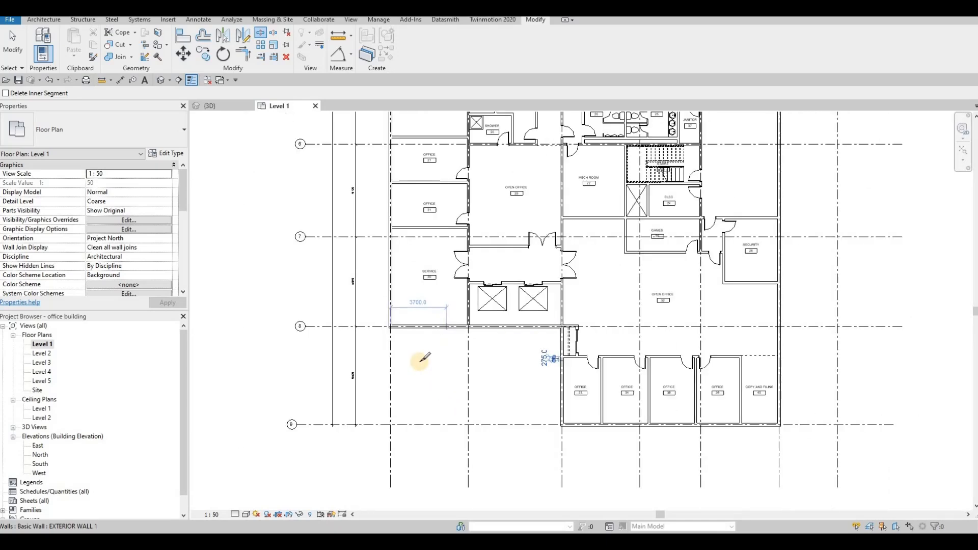
{"action": "scroll", "coordinate": [406, 292], "scroll_direction": "up", "scroll_amount": 2}
{"action": "scroll", "coordinate": [406, 296], "scroll_direction": "up", "scroll_amount": 3}
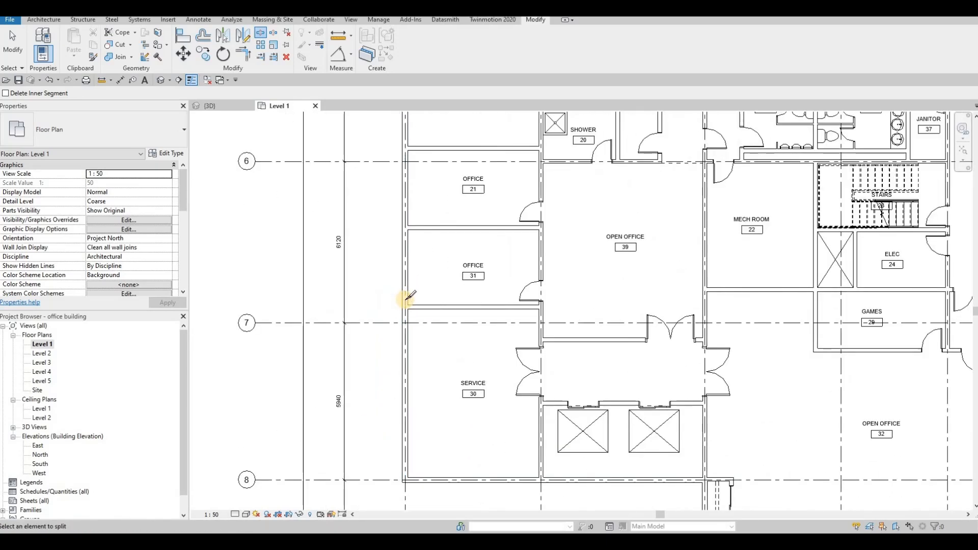
{"action": "key", "text": "Escape"}
{"action": "key", "text": "Escape"}
{"action": "key", "text": "Escape"}
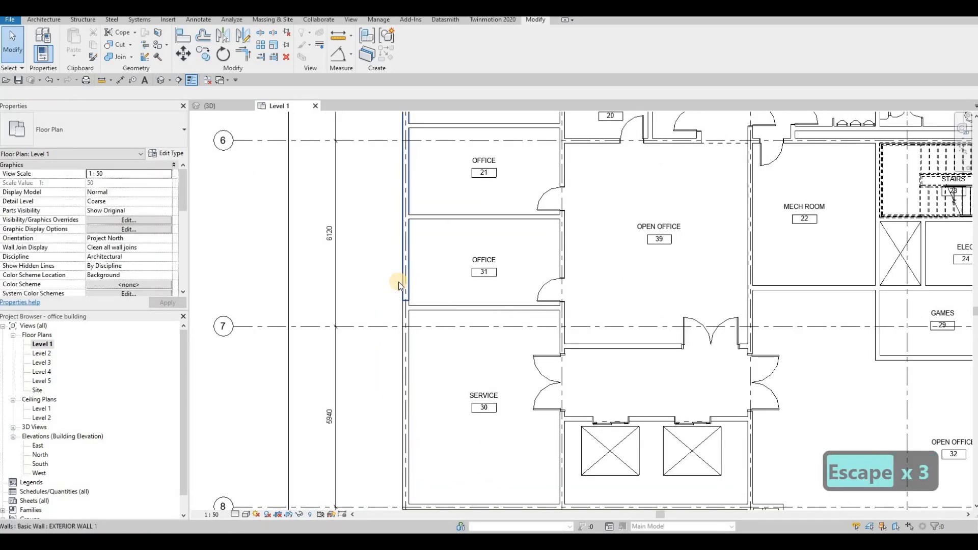
Step: Change the west wall segment above Service 30, the north wall, and the walls east of Office 1 and north of Open Office 41 to Storefront
{"action": "left_click", "coordinate": [406, 278]}
{"action": "scroll", "coordinate": [399, 281], "scroll_direction": "down", "scroll_amount": 2}
{"action": "scroll", "coordinate": [430, 419], "scroll_direction": "down", "scroll_amount": 3}
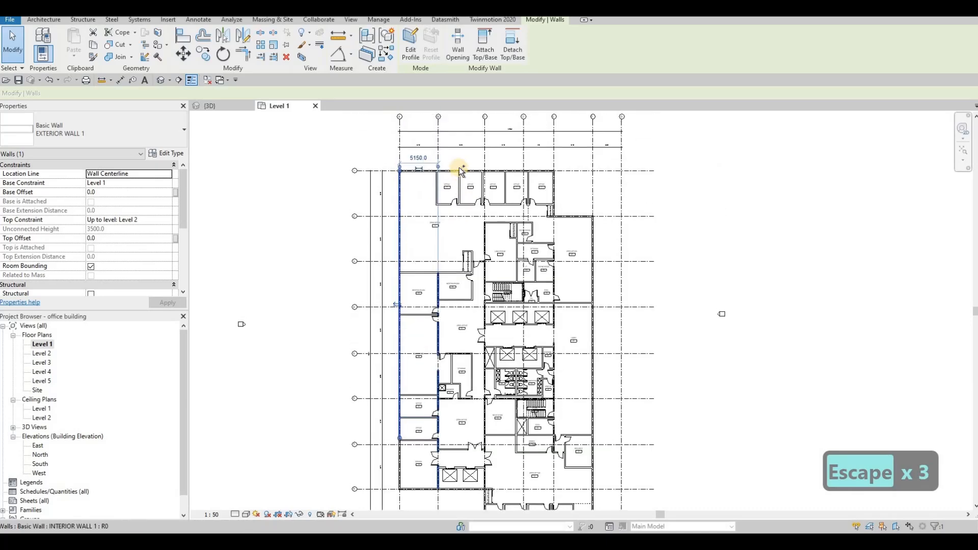
{"action": "left_click", "coordinate": [552, 183], "text": "ctrl"}
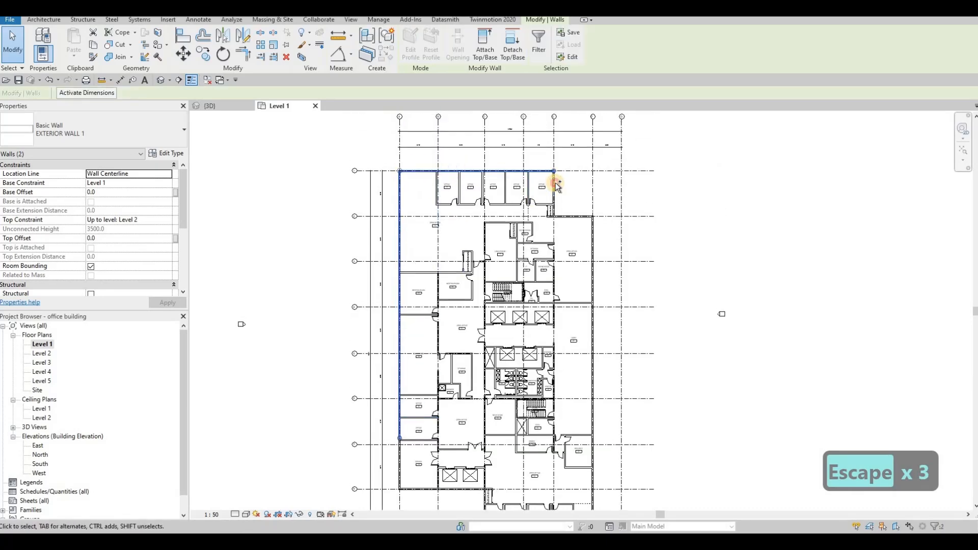
{"action": "left_click", "coordinate": [578, 214], "text": "ctrl"}
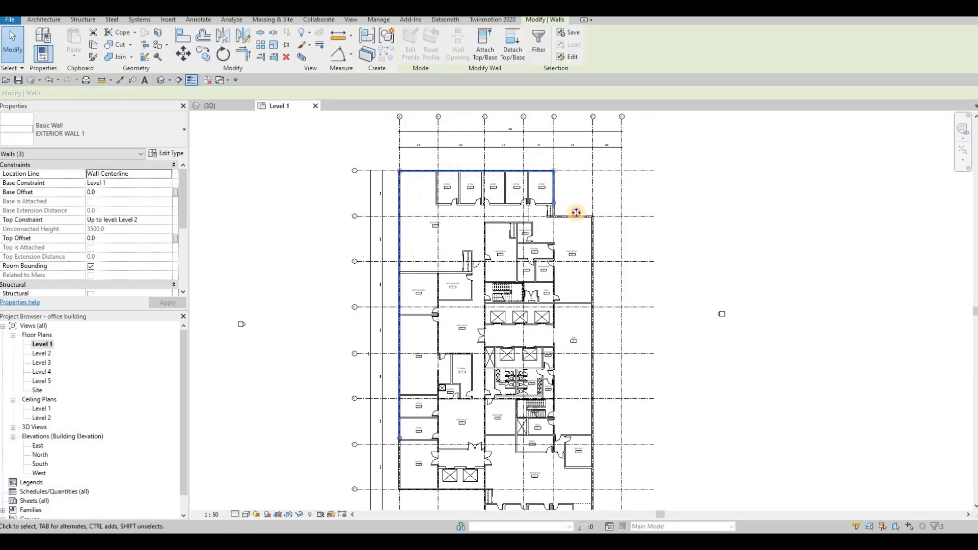
{"action": "left_click", "coordinate": [136, 133]}
{"action": "scroll", "coordinate": [69, 312], "scroll_direction": "down", "scroll_amount": 5}
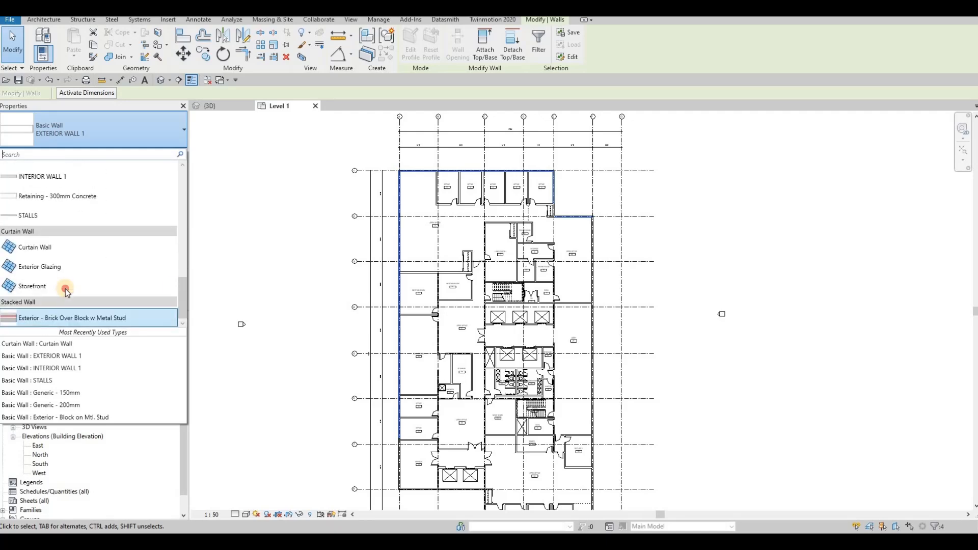
{"action": "left_click", "coordinate": [592, 233], "text": "ctrl"}
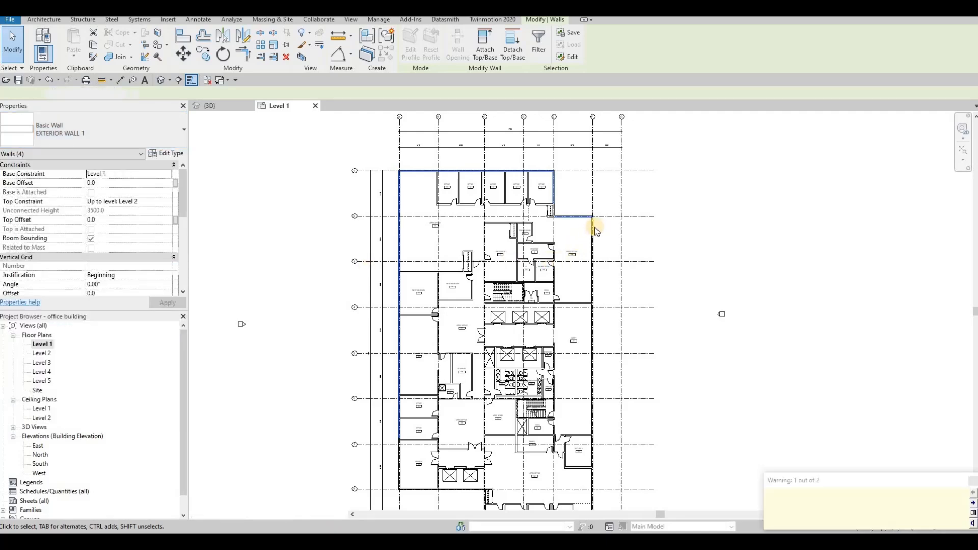
{"action": "key", "text": "Escape"}
Step: Change the east exterior wall, the south wall below the offices and the segment west of Office 33 to Storefront
{"action": "left_click", "coordinate": [593, 238]}
{"action": "middle_click_drag", "start_coordinate": [650, 227], "coordinate": [651, 202]}
{"action": "scroll", "coordinate": [560, 377], "scroll_direction": "up", "scroll_amount": 5}
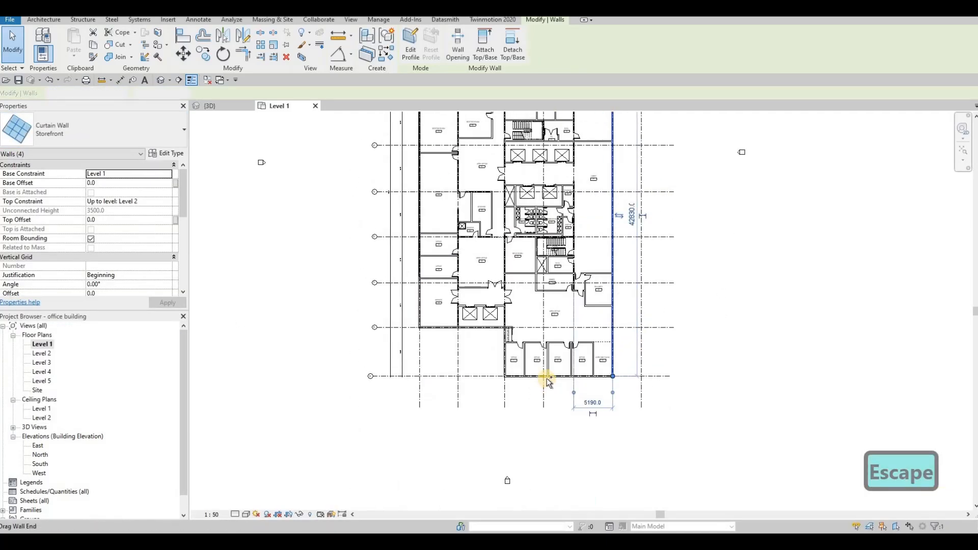
{"action": "left_click", "coordinate": [540, 372]}
{"action": "scroll", "coordinate": [386, 311], "scroll_direction": "down", "scroll_amount": 4}
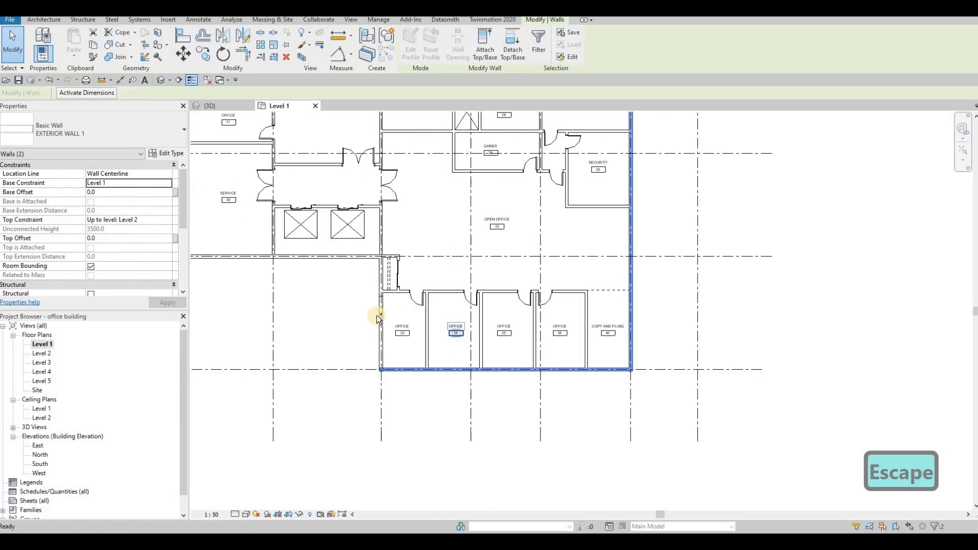
{"action": "left_click", "coordinate": [377, 315], "text": "ctrl"}
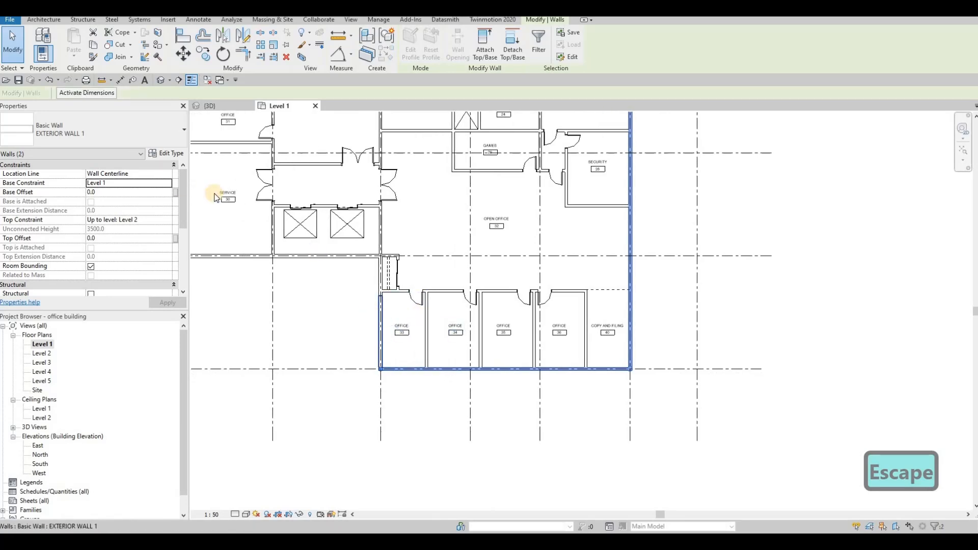
{"action": "left_click", "coordinate": [88, 128]}
{"action": "scroll", "coordinate": [64, 290], "scroll_direction": "down", "scroll_amount": 5}
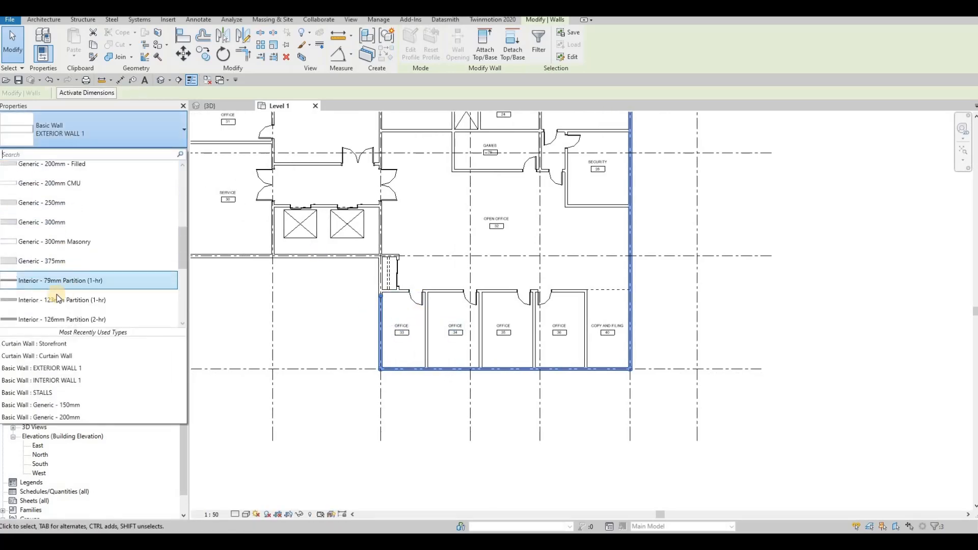
Step: Switch to the 3D view and inspect the Level 1 Storefront walls around the building's corners
{"action": "left_click", "coordinate": [227, 107]}
{"action": "key", "text": "Escape"}
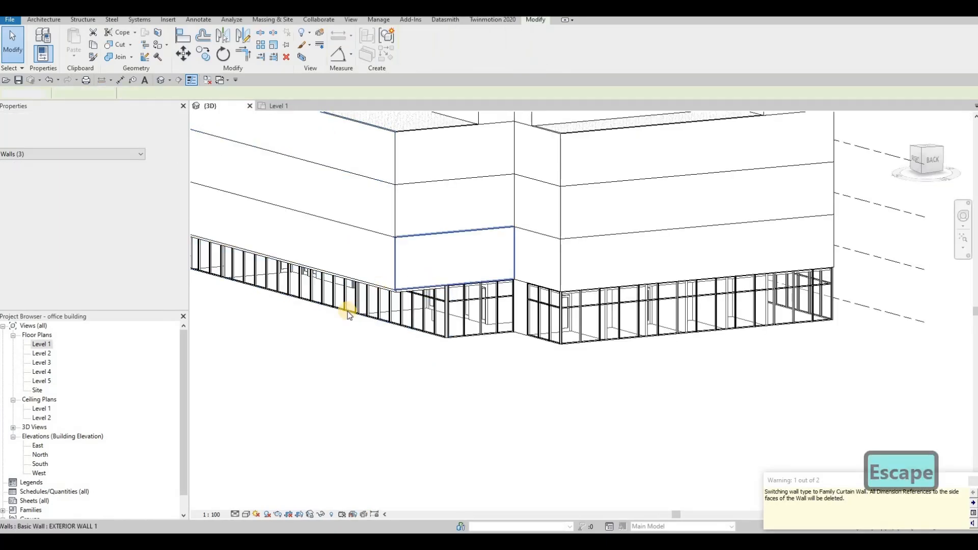
{"action": "middle_click_drag", "start_coordinate": [347, 312], "coordinate": [312, 240], "text": "shift"}
{"action": "scroll", "coordinate": [457, 284], "scroll_direction": "down", "scroll_amount": 2}
{"action": "scroll", "coordinate": [312, 239], "scroll_direction": "up", "scroll_amount": 3}
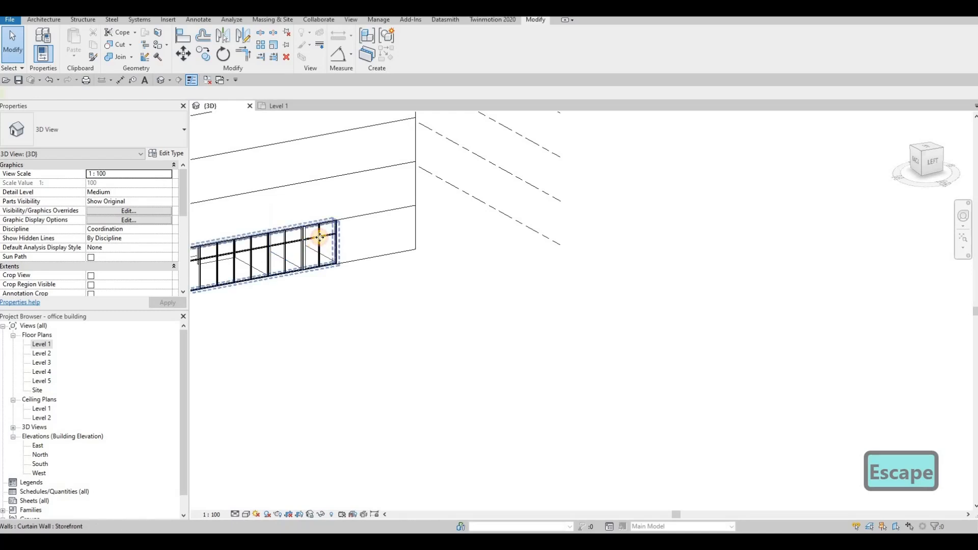
Step: Examine the type properties of a horizontal mullion at the end of the Storefront wall in the 3D view
{"action": "left_click", "coordinate": [319, 237]}
{"action": "scroll", "coordinate": [323, 234], "scroll_direction": "up", "scroll_amount": 4}
{"action": "key", "text": "Escape"}
{"action": "key", "text": "Escape"}
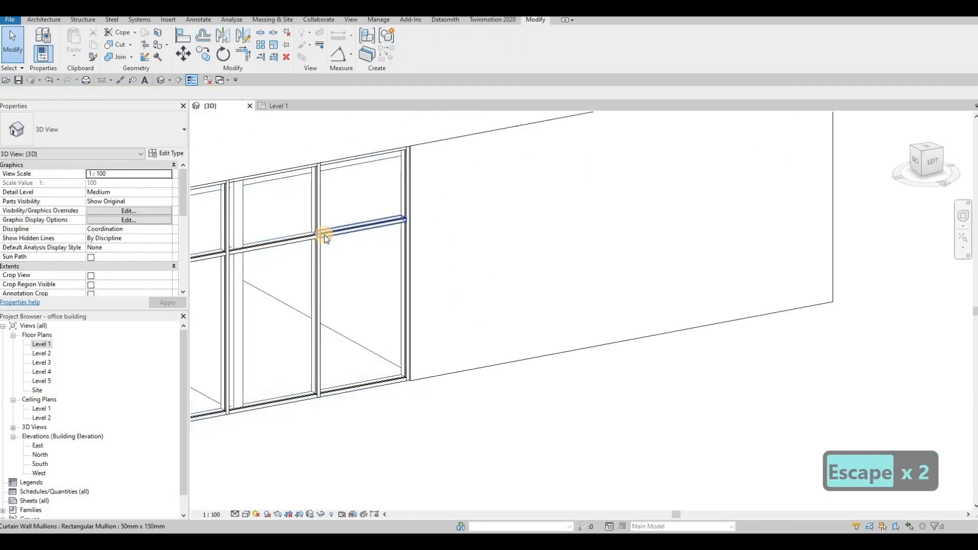
{"action": "left_click", "coordinate": [326, 238]}
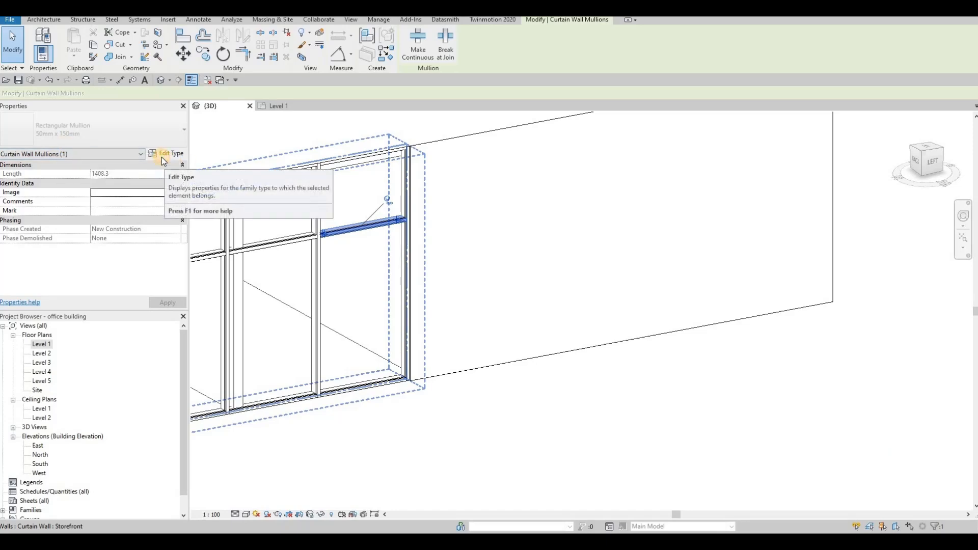
{"action": "left_click", "coordinate": [160, 157]}
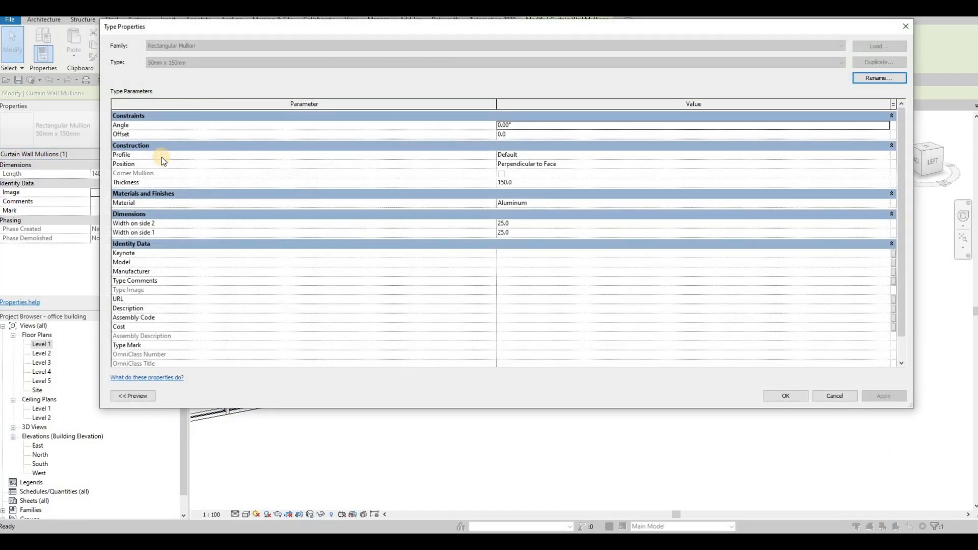
{"action": "key", "text": "Escape"}
{"action": "key", "text": "Escape"}
{"action": "key", "text": "Escape"}
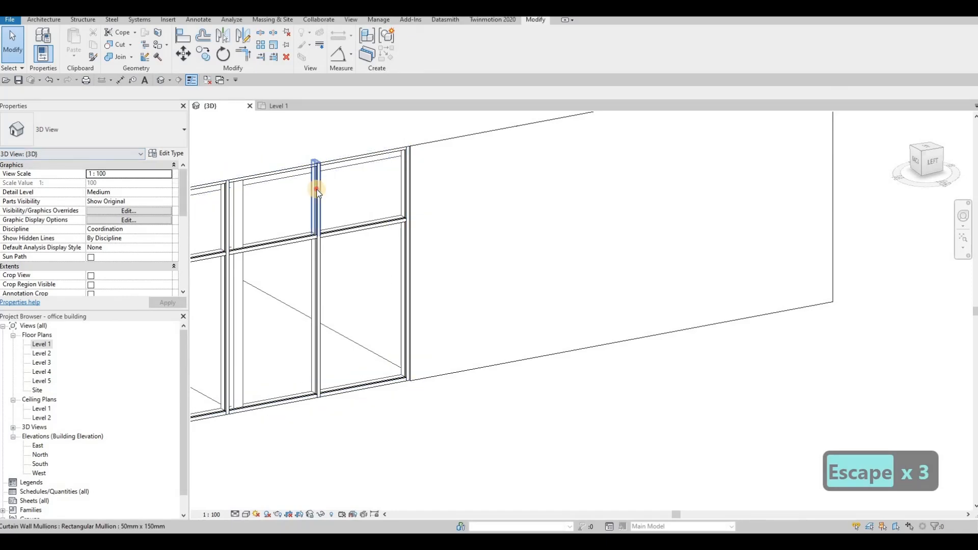
Step: Inspect a vertical Storefront mullion and the glazed Level 1 walls from the front, side and back of the building
{"action": "left_click", "coordinate": [316, 191]}
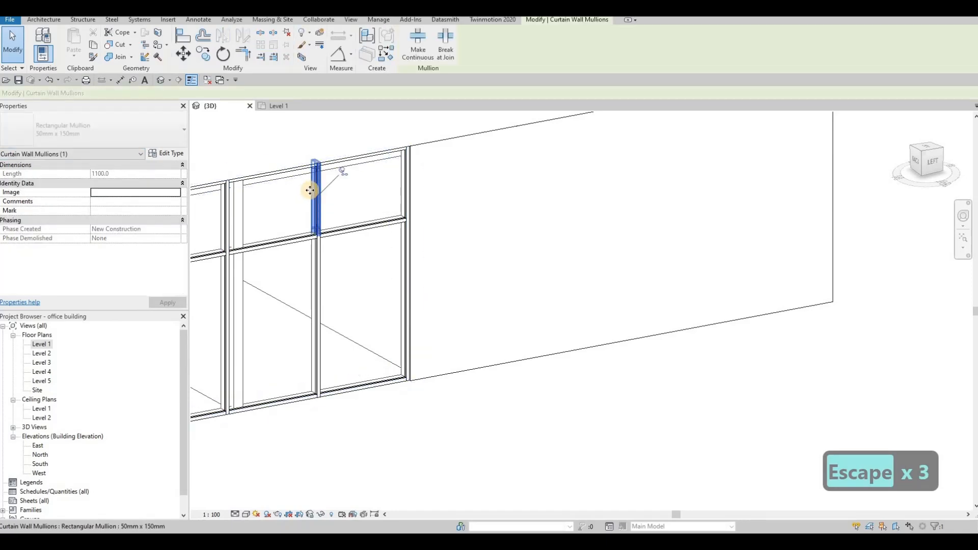
{"action": "scroll", "coordinate": [309, 190], "scroll_direction": "down", "scroll_amount": 6}
{"action": "middle_click_drag", "start_coordinate": [528, 255], "coordinate": [377, 295], "text": "shift"}
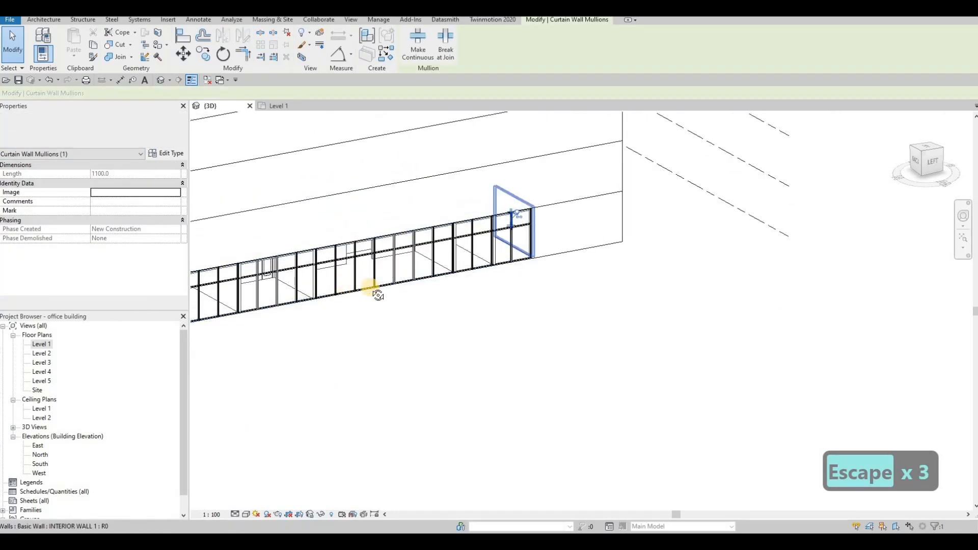
{"action": "key", "text": "Escape"}
{"action": "scroll", "coordinate": [580, 295], "scroll_direction": "down", "scroll_amount": 5}
{"action": "middle_click_drag", "start_coordinate": [580, 295], "coordinate": [508, 314], "text": "shift"}
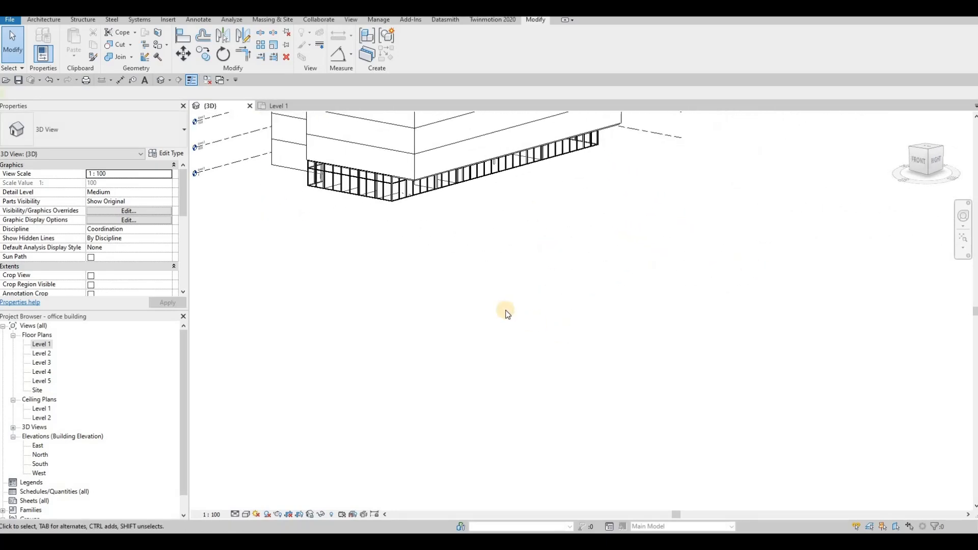
{"action": "middle_click_drag", "start_coordinate": [472, 184], "coordinate": [502, 302]}
{"action": "scroll", "coordinate": [501, 302], "scroll_direction": "down", "scroll_amount": 2}
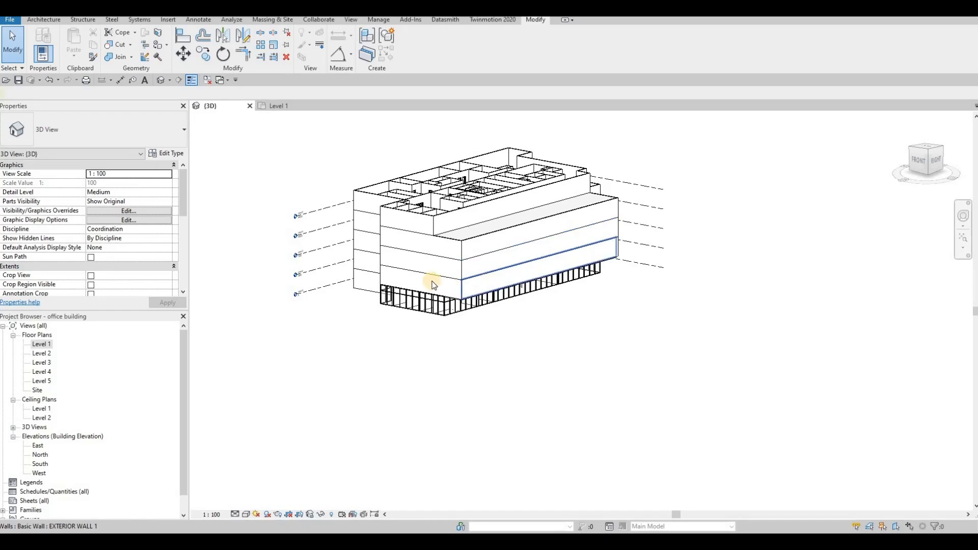
{"action": "scroll", "coordinate": [429, 283], "scroll_direction": "up", "scroll_amount": 3}
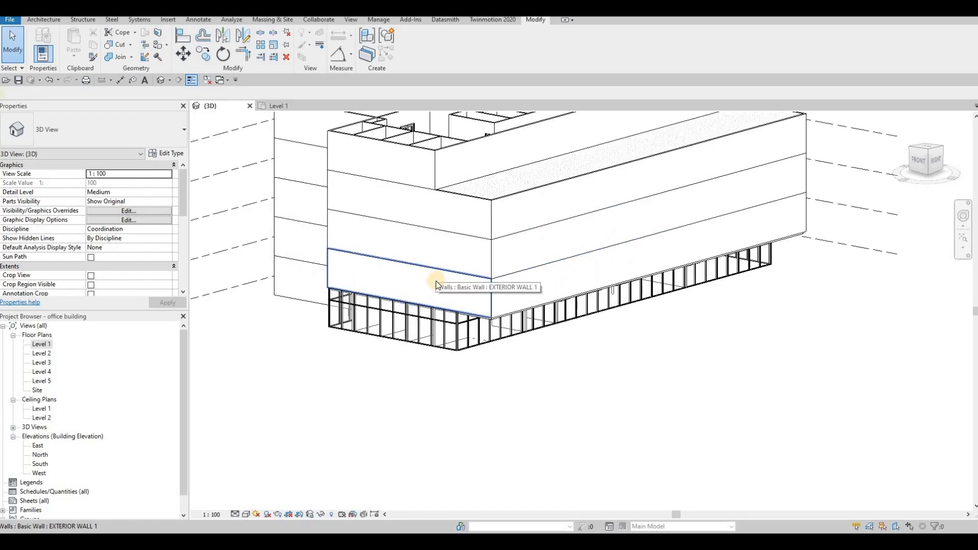
{"action": "middle_click_drag", "start_coordinate": [467, 300], "coordinate": [407, 348], "text": "shift"}
{"action": "scroll", "coordinate": [513, 314], "scroll_direction": "down", "scroll_amount": 2}
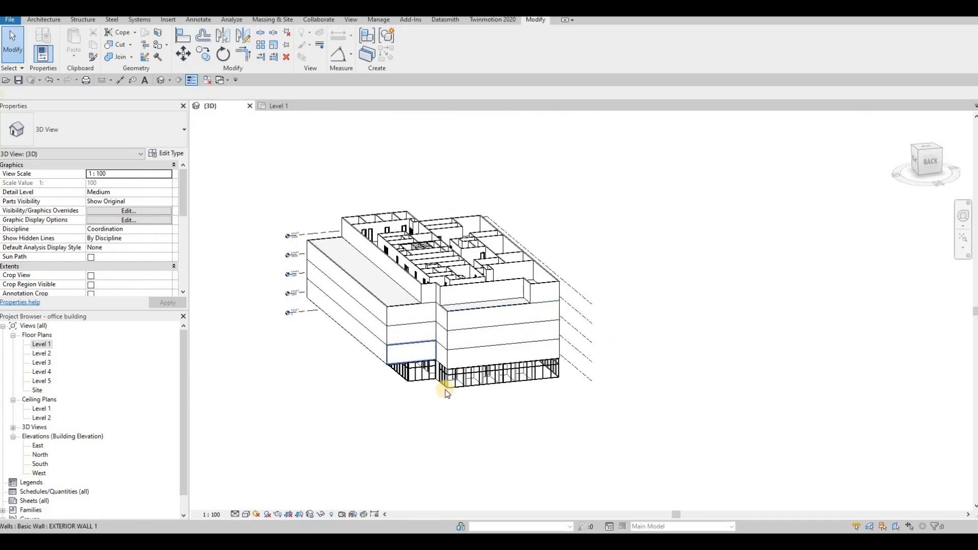
{"action": "scroll", "coordinate": [448, 380], "scroll_direction": "up", "scroll_amount": 3}
{"action": "scroll", "coordinate": [488, 369], "scroll_direction": "up", "scroll_amount": 3}
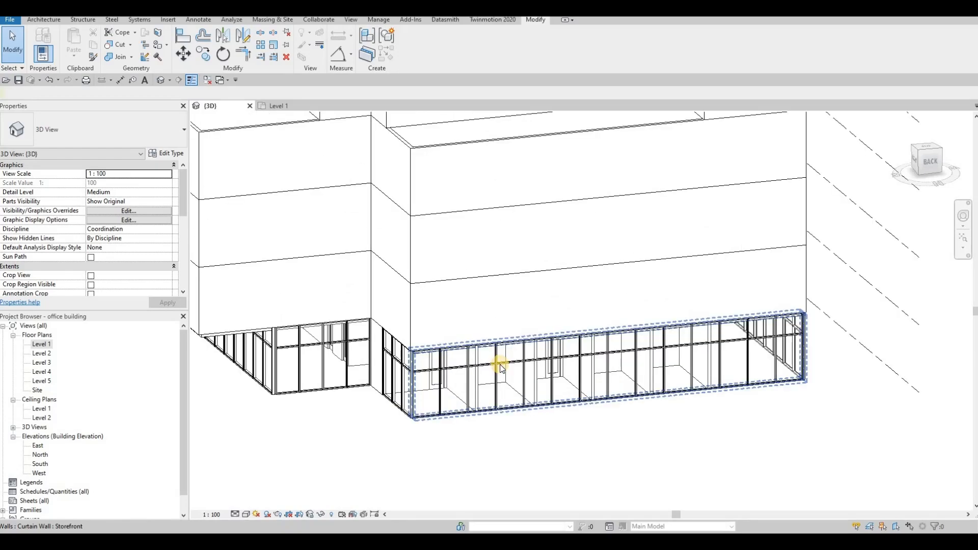
{"action": "scroll", "coordinate": [487, 340], "scroll_direction": "down", "scroll_amount": 4}
{"action": "middle_click_drag", "start_coordinate": [487, 340], "coordinate": [51, 347], "text": "shift"}
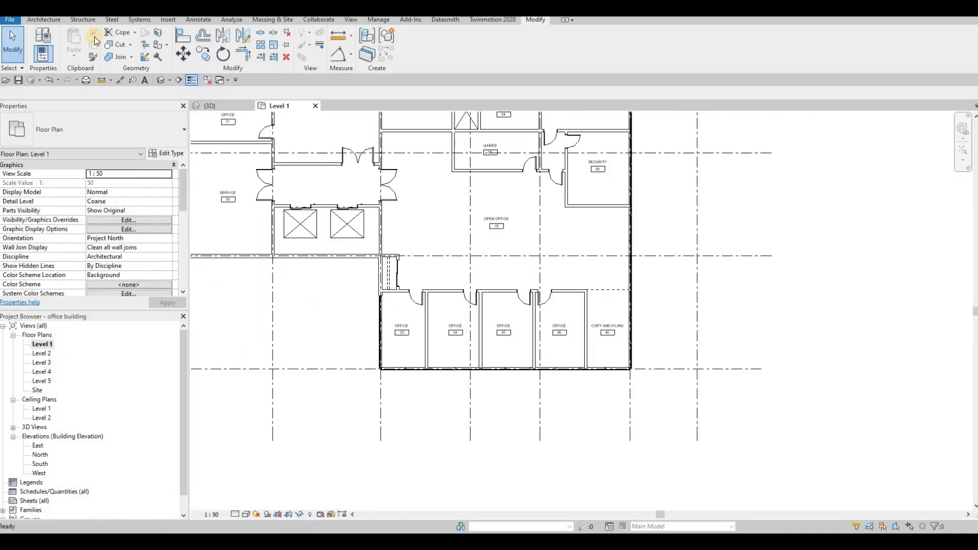
{"action": "key", "text": "Escape"}
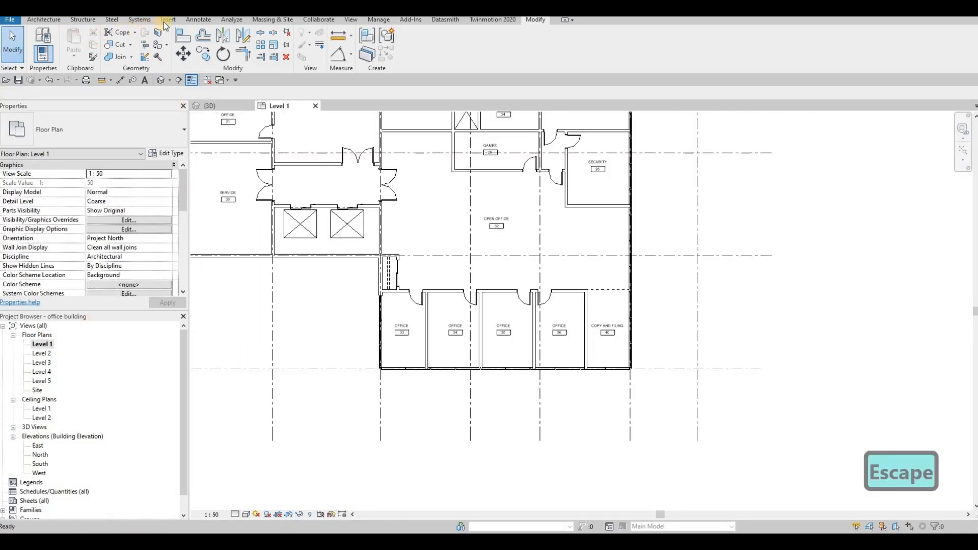
{"action": "left_click", "coordinate": [50, 21]}
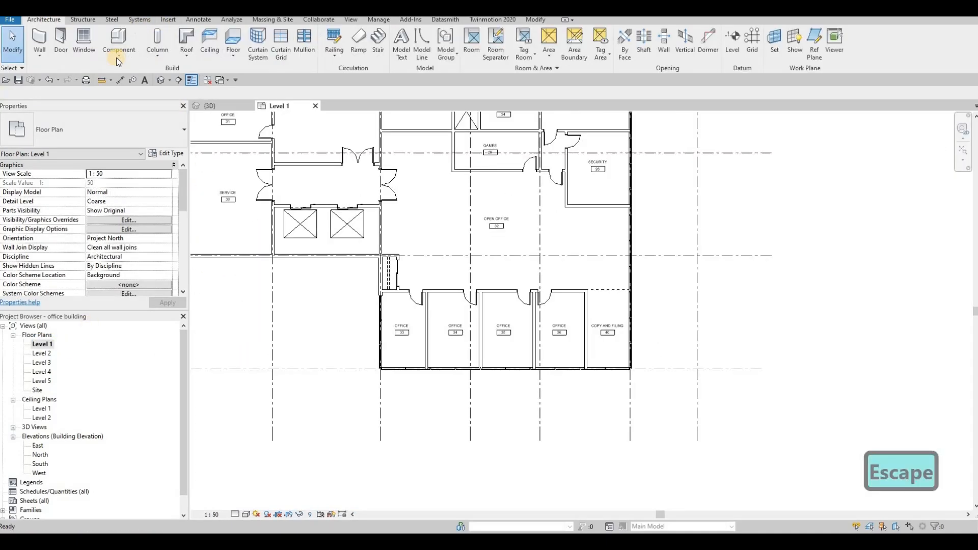
{"action": "left_click", "coordinate": [166, 75]}
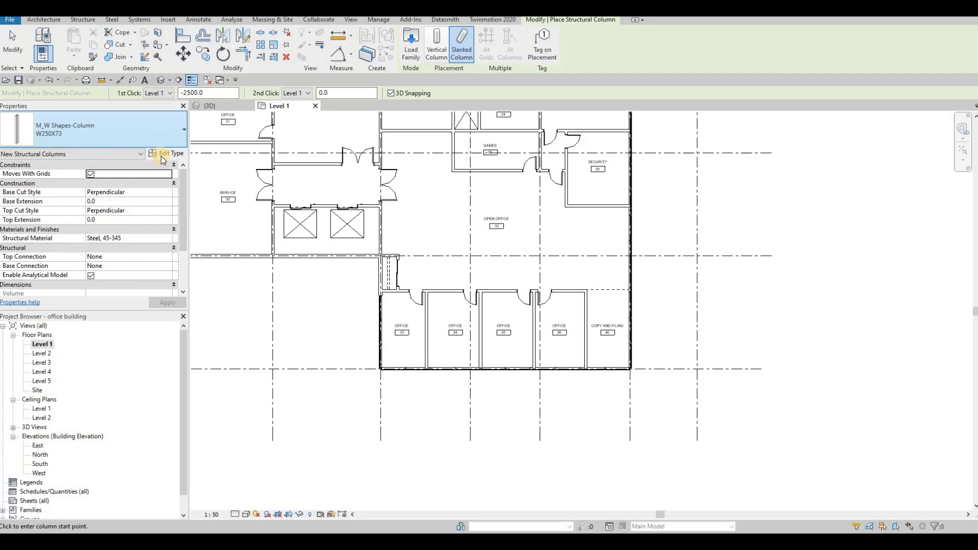
{"action": "key", "text": "Escape"}
{"action": "key", "text": "Escape"}
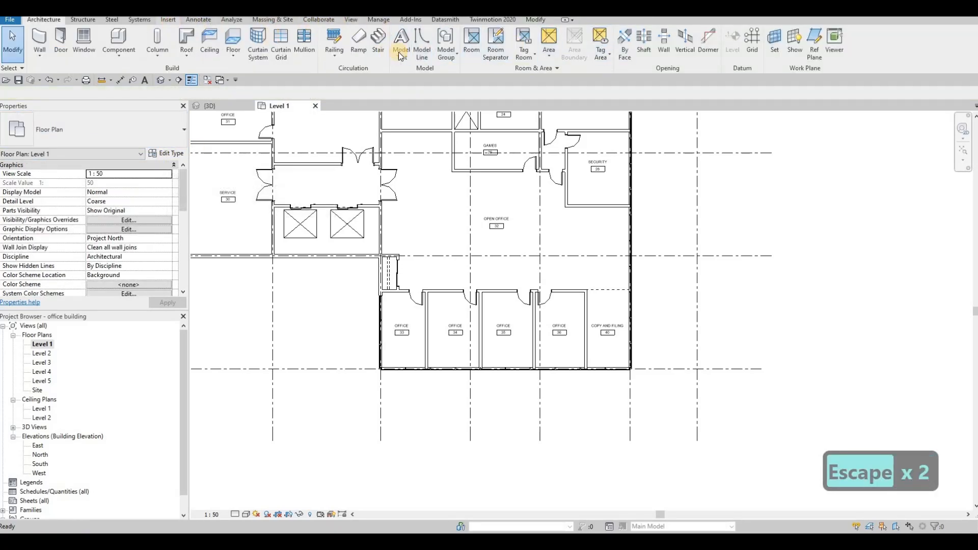
Step: Load the M_Round Column family from the Columns folder of the family library
{"action": "scroll", "coordinate": [399, 52], "scroll_direction": "down", "scroll_amount": 4}
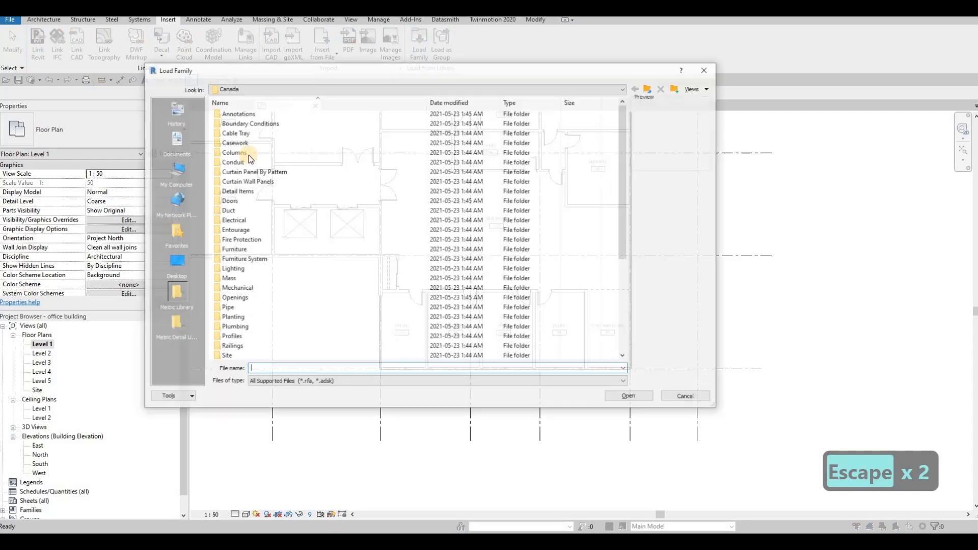
{"action": "double_click", "coordinate": [251, 152]}
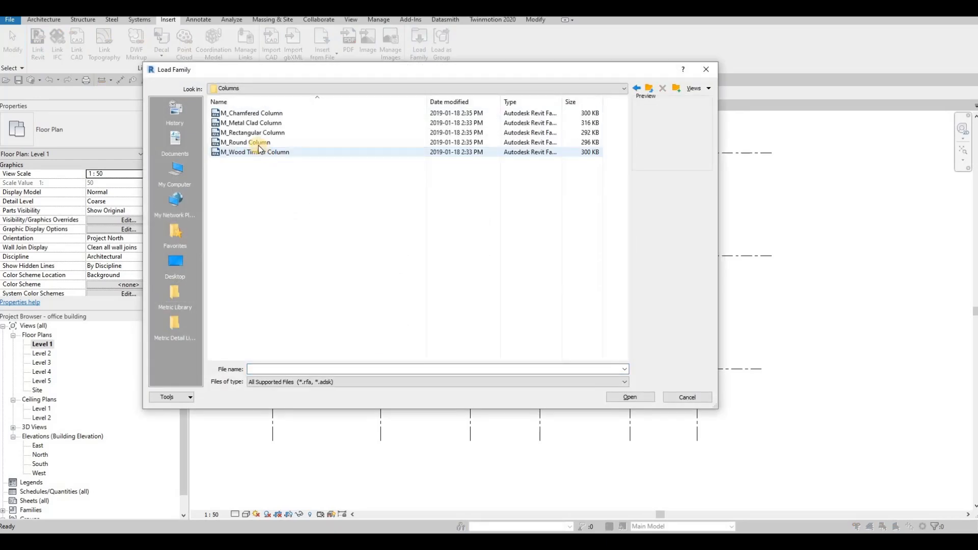
{"action": "left_click", "coordinate": [258, 144]}
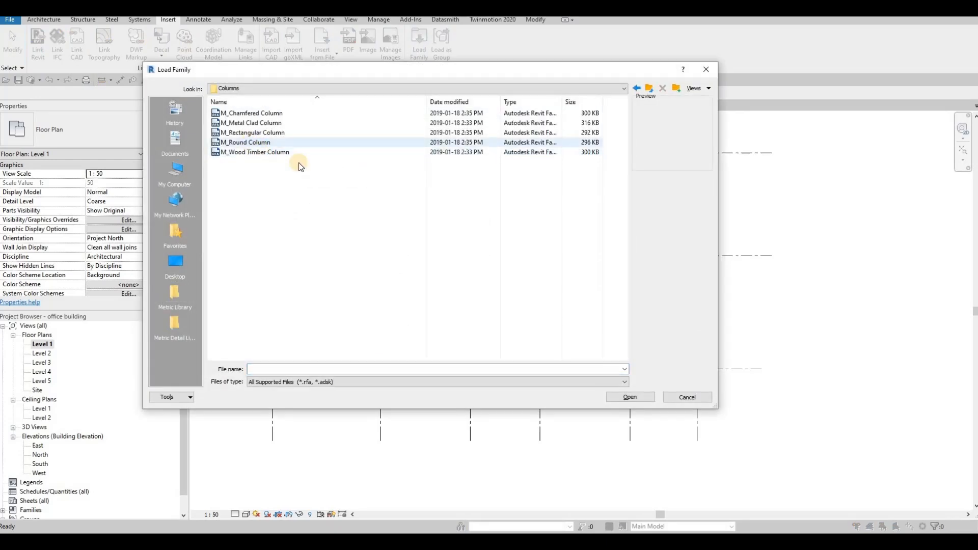
{"action": "left_click", "coordinate": [632, 396]}
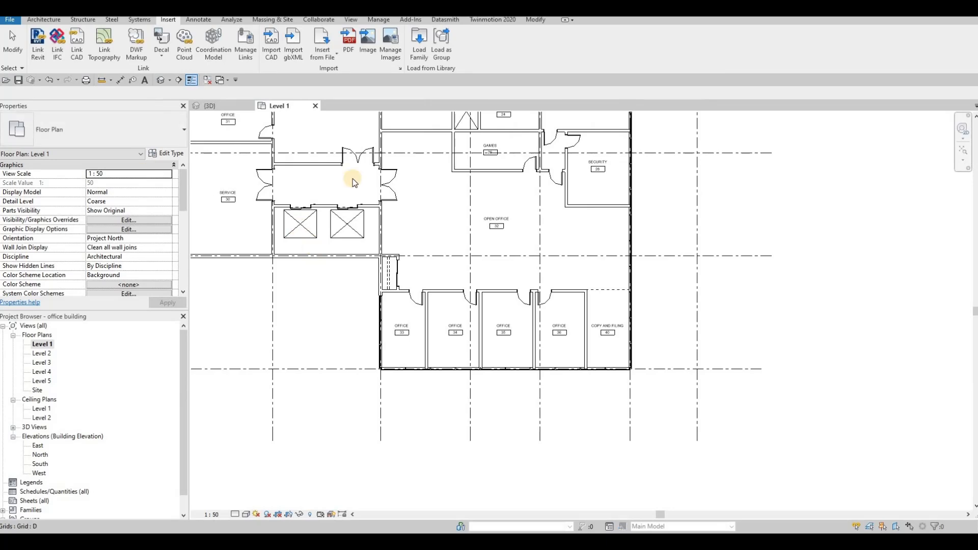
Step: Place a slanted W250X73 structural column, about 6100 mm long, from Level 1 at -2500 to Level 2 outside Copy and Filing, ending on the outermost grid line
{"action": "scroll", "coordinate": [313, 219], "scroll_direction": "down", "scroll_amount": 2}
{"action": "middle_click_drag", "start_coordinate": [403, 203], "coordinate": [369, 310]}
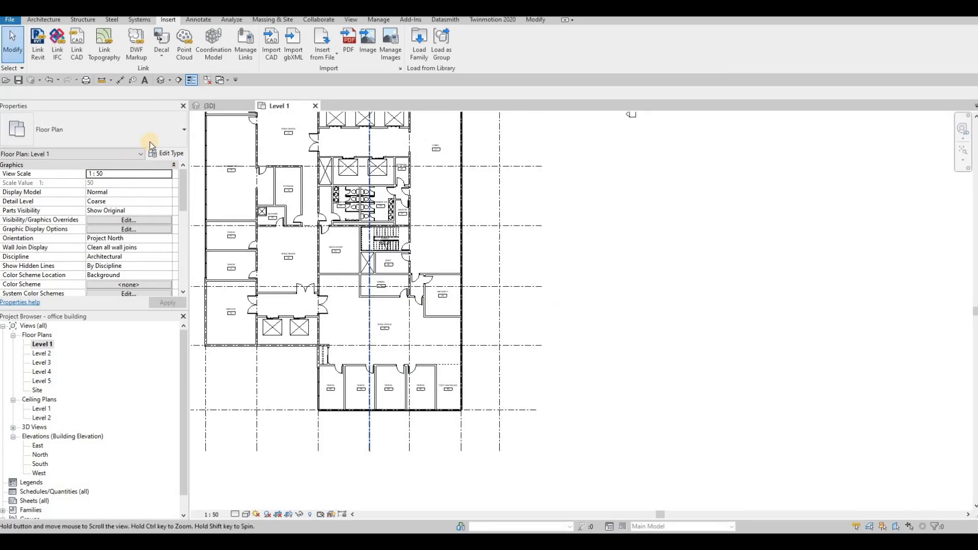
{"action": "left_click", "coordinate": [44, 19]}
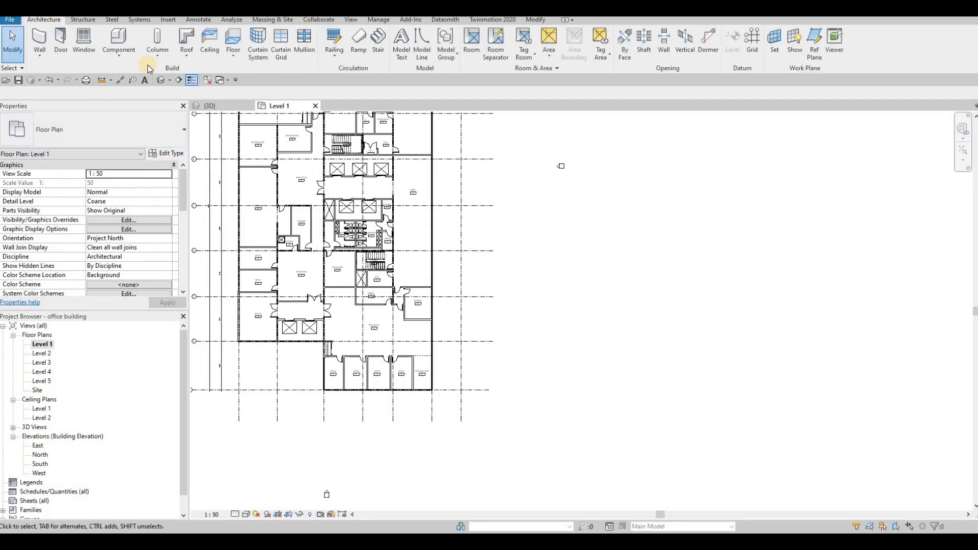
{"action": "left_click", "coordinate": [177, 77]}
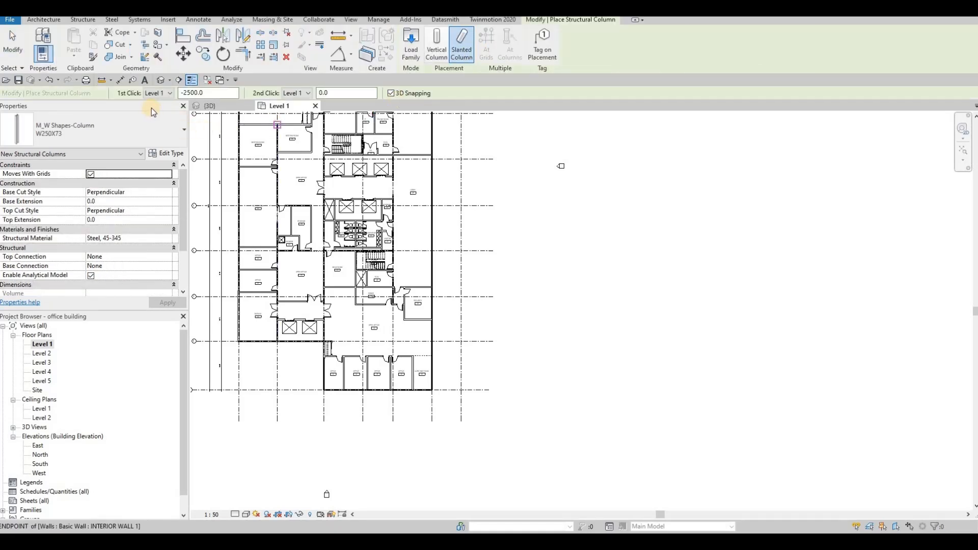
{"action": "left_click", "coordinate": [307, 94]}
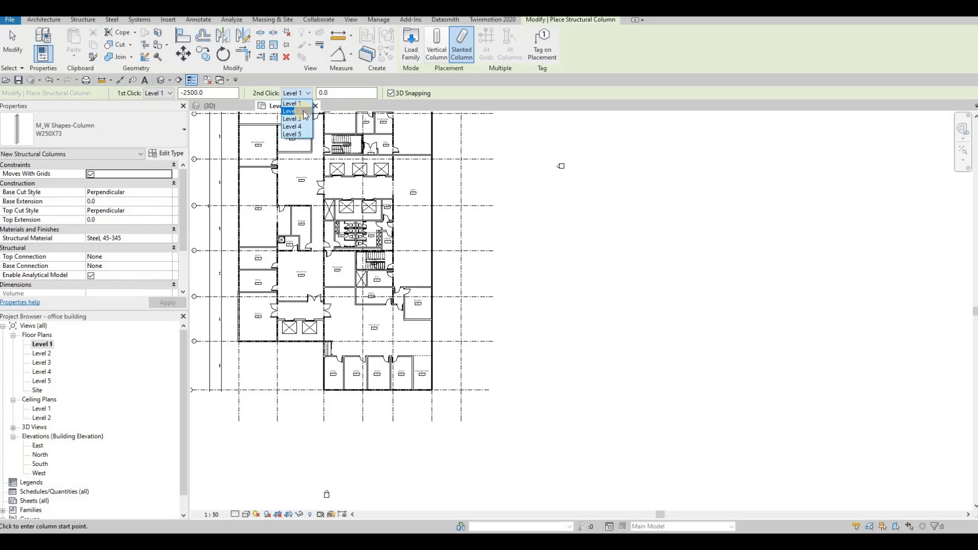
{"action": "left_click", "coordinate": [292, 112]}
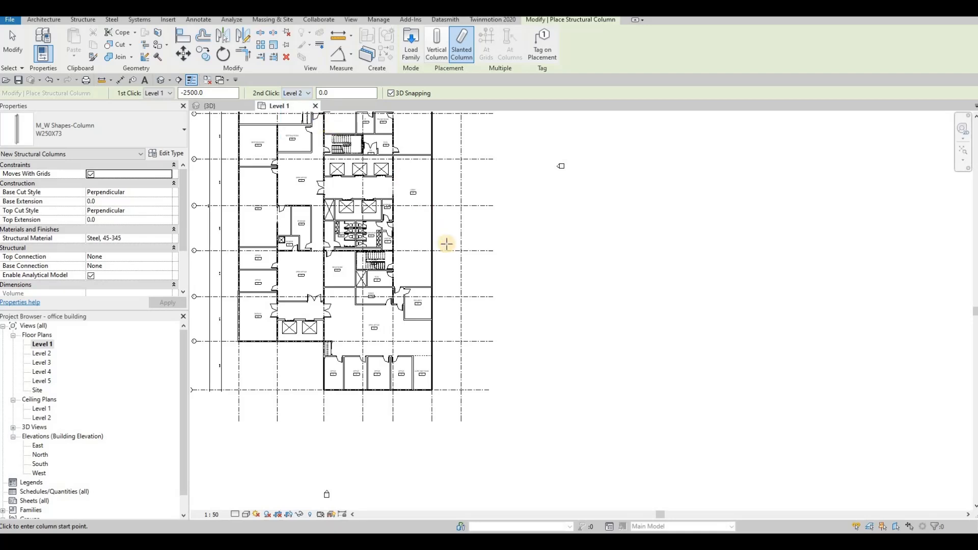
{"action": "scroll", "coordinate": [453, 380], "scroll_direction": "up", "scroll_amount": 2}
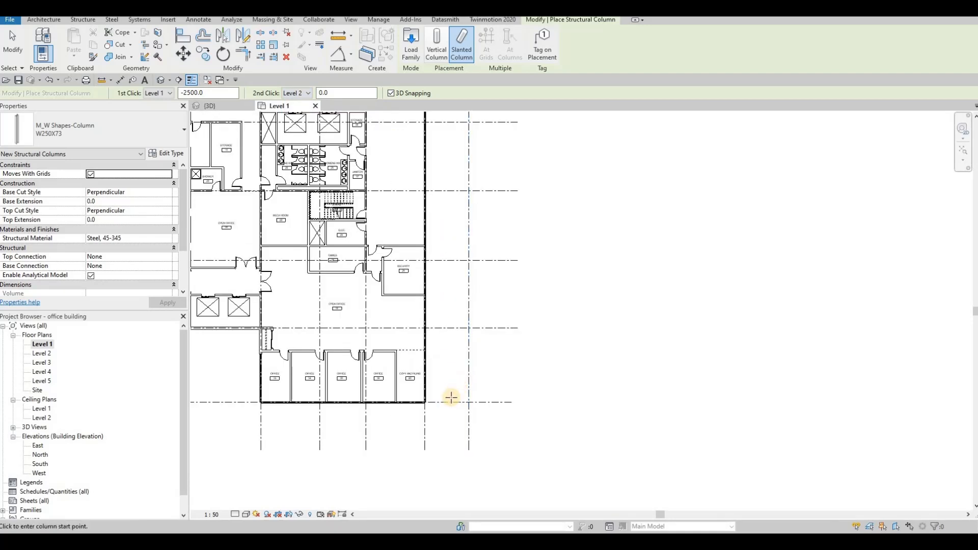
{"action": "scroll", "coordinate": [448, 400], "scroll_direction": "up", "scroll_amount": 2}
{"action": "left_click", "coordinate": [468, 404]}
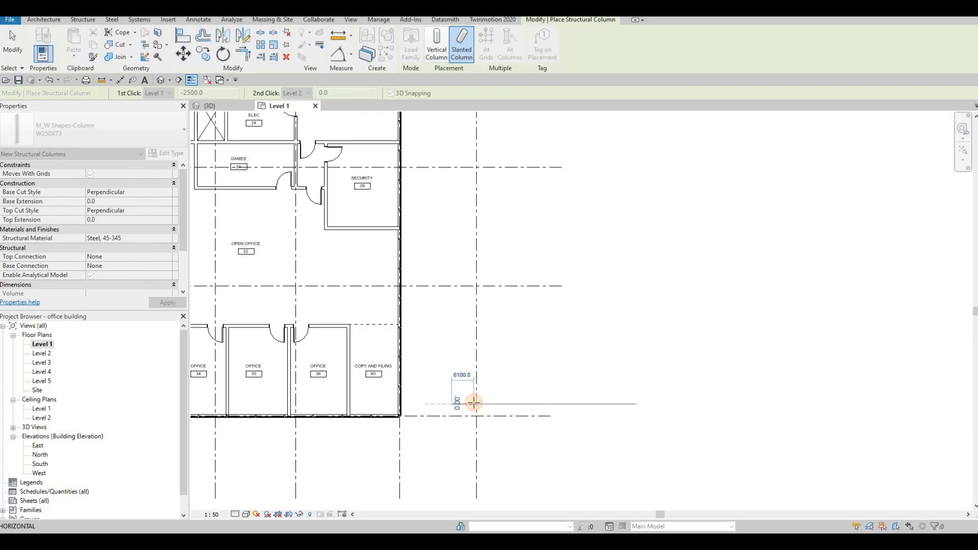
{"action": "left_click", "coordinate": [415, 228]}
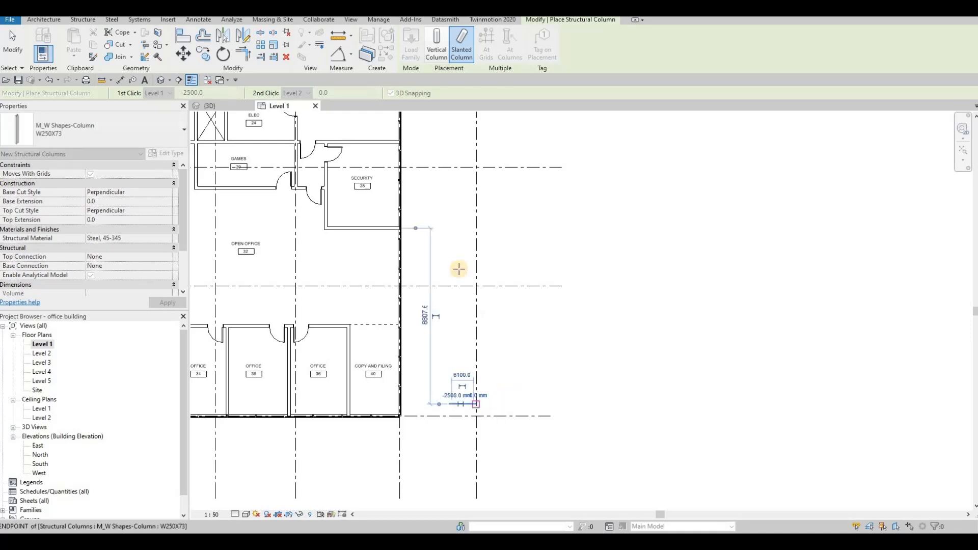
Step: Switch to the 3D view and inspect the slanted column under the overhanging corner
{"action": "left_click", "coordinate": [218, 108]}
{"action": "middle_click_drag", "start_coordinate": [408, 343], "coordinate": [423, 285], "text": "shift"}
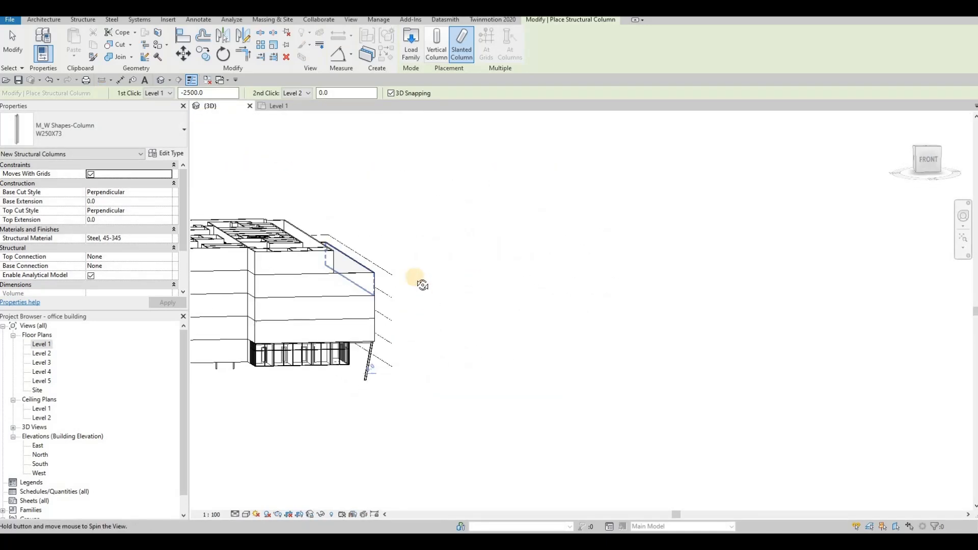
{"action": "middle_click_drag", "start_coordinate": [365, 346], "coordinate": [350, 389], "text": "shift"}
{"action": "key", "text": "Escape"}
{"action": "scroll", "coordinate": [361, 357], "scroll_direction": "up", "scroll_amount": 4}
Step: Try to raise the slanted column's base elevation, and undo the last adjustment
{"action": "left_click", "coordinate": [359, 363]}
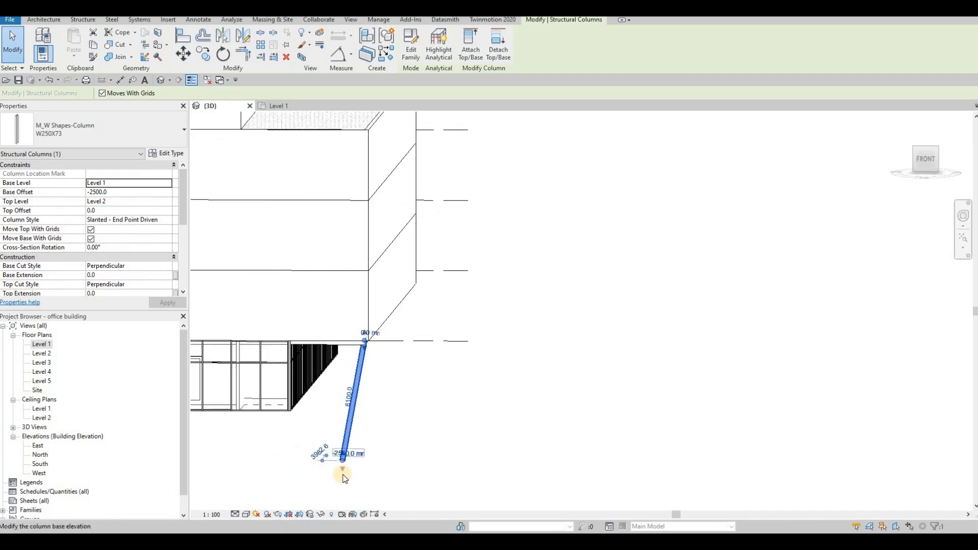
{"action": "left_click_drag", "start_coordinate": [332, 468], "coordinate": [353, 434]}
{"action": "left_click", "coordinate": [343, 460]}
{"action": "middle_click_drag", "start_coordinate": [262, 430], "coordinate": [271, 458], "text": "shift"}
{"action": "key", "text": "ctrl+z"}
{"action": "middle_click_drag", "start_coordinate": [476, 386], "coordinate": [451, 401], "text": "shift"}
{"action": "scroll", "coordinate": [528, 416], "scroll_direction": "down", "scroll_amount": 2}
{"action": "middle_click_drag", "start_coordinate": [515, 408], "coordinate": [508, 400], "text": "shift"}
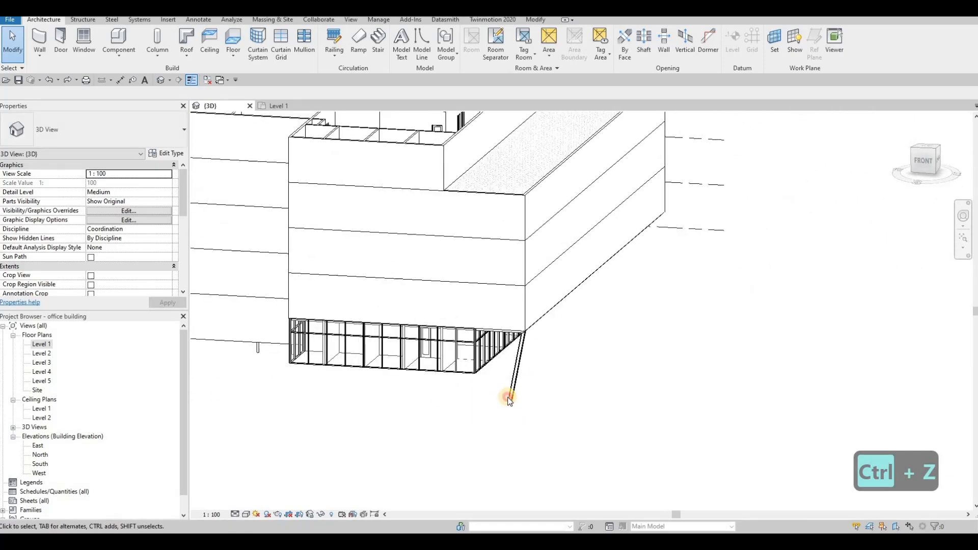
Step: Raise the slanted column's base to a base offset of about -731 mm and check the available column types
{"action": "left_click", "coordinate": [532, 410]}
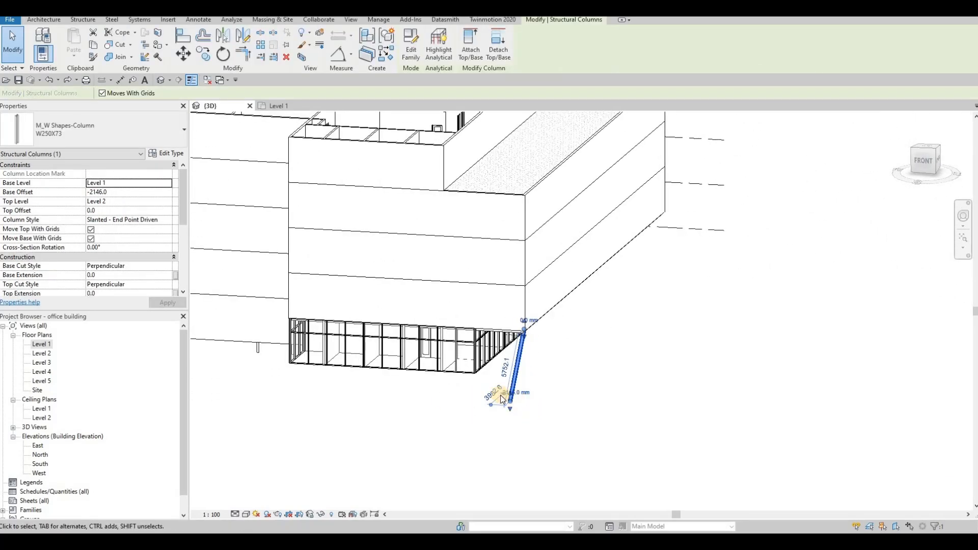
{"action": "scroll", "coordinate": [512, 408], "scroll_direction": "up", "scroll_amount": 5}
{"action": "left_click_drag", "start_coordinate": [513, 392], "coordinate": [540, 342]}
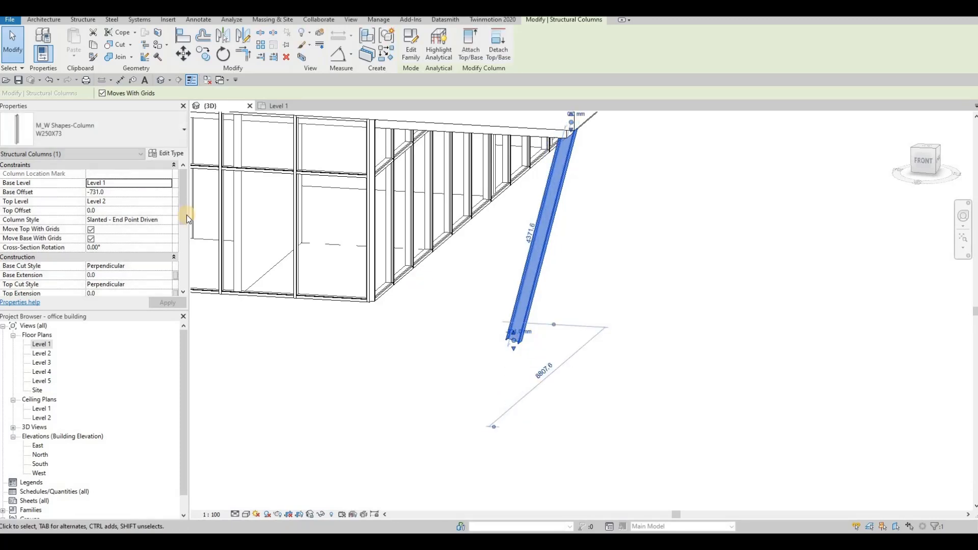
{"action": "left_click", "coordinate": [94, 138]}
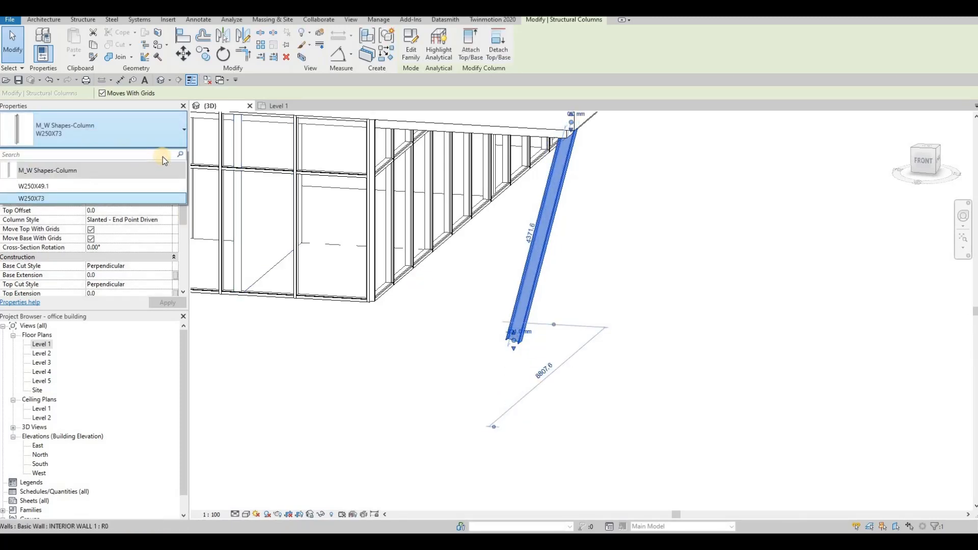
{"action": "key", "text": "Escape"}
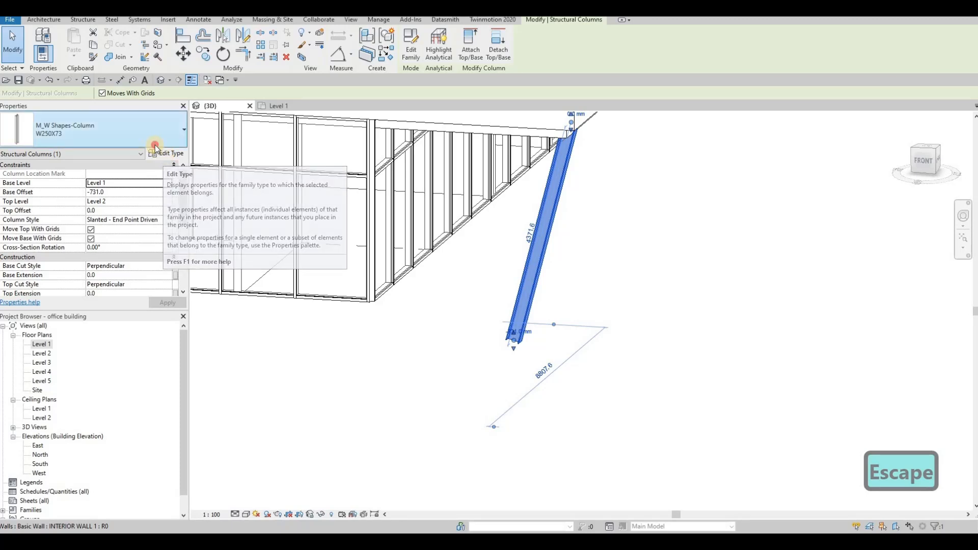
{"action": "left_click", "coordinate": [154, 145]}
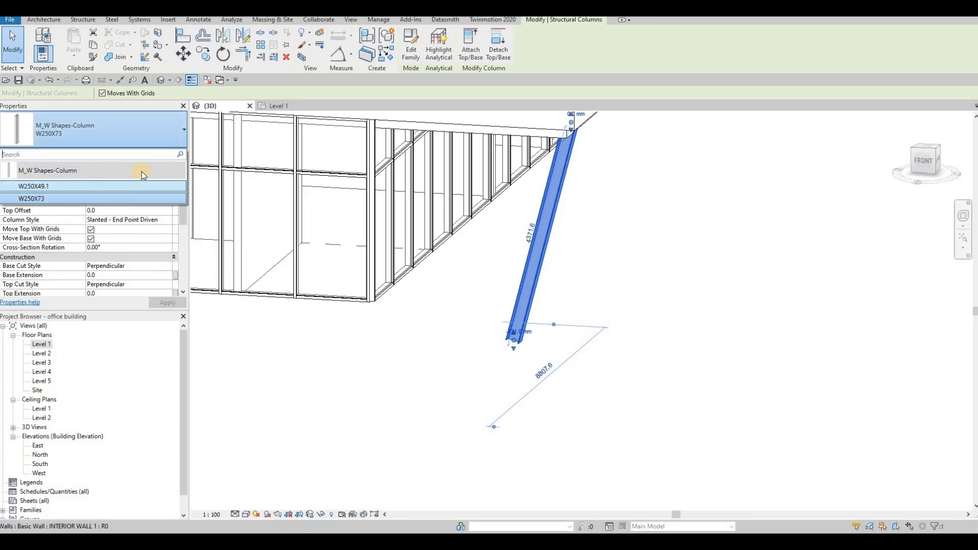
{"action": "key", "text": "Escape"}
{"action": "key", "text": "Escape"}
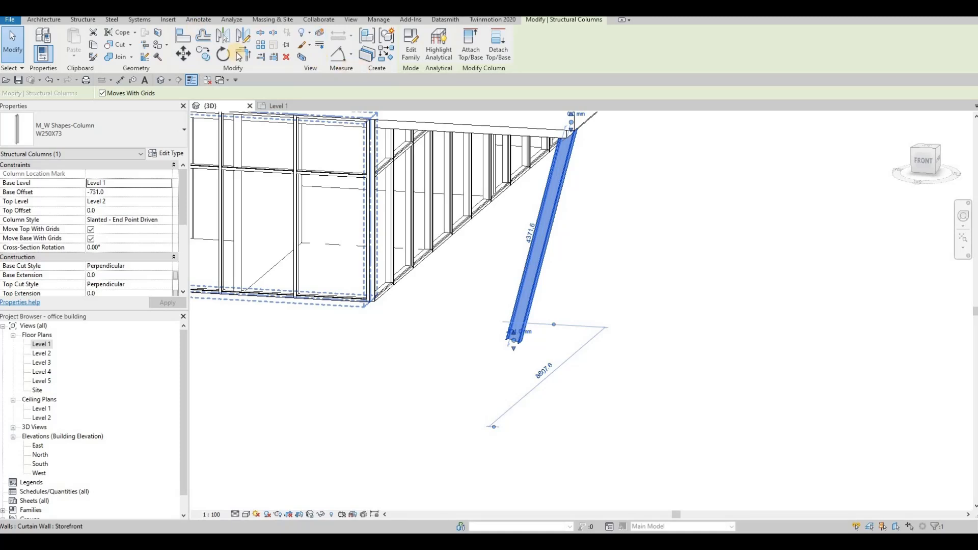
{"action": "key", "text": "Escape"}
{"action": "key", "text": "Escape"}
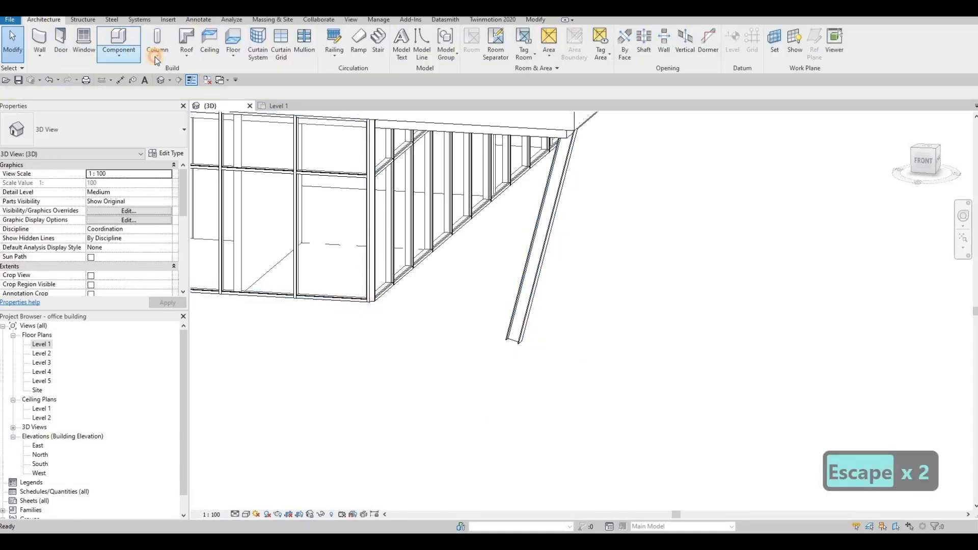
{"action": "left_click", "coordinate": [157, 56]}
{"action": "left_click", "coordinate": [194, 72]}
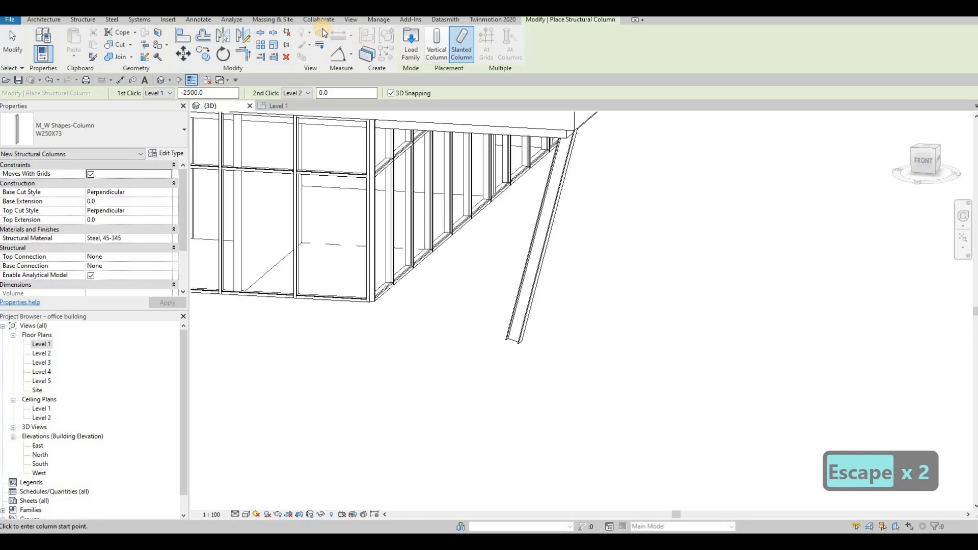
{"action": "key", "text": "Escape"}
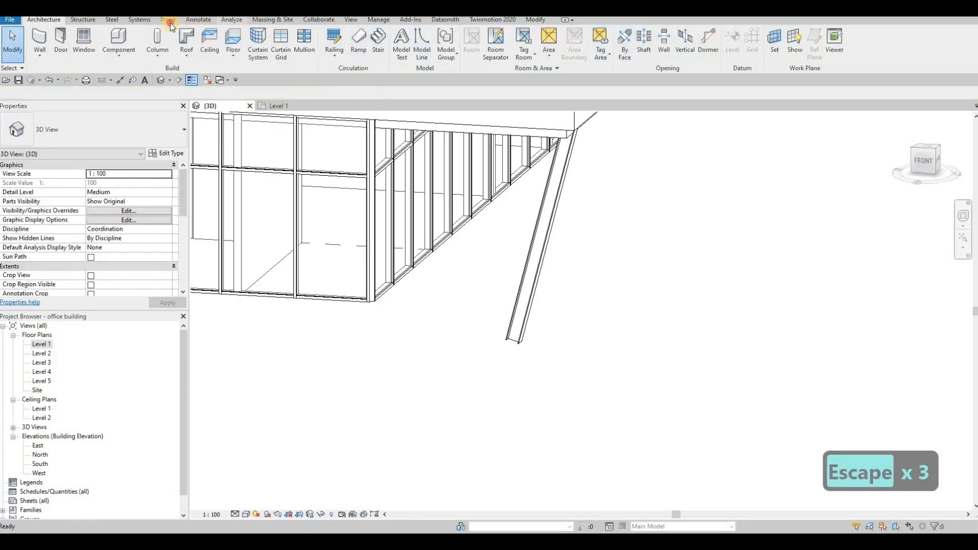
Step: Load the M_Round Column family from the Columns folder of the family library
{"action": "scroll", "coordinate": [439, 55], "scroll_direction": "down", "scroll_amount": 4}
{"action": "left_click", "coordinate": [414, 49]}
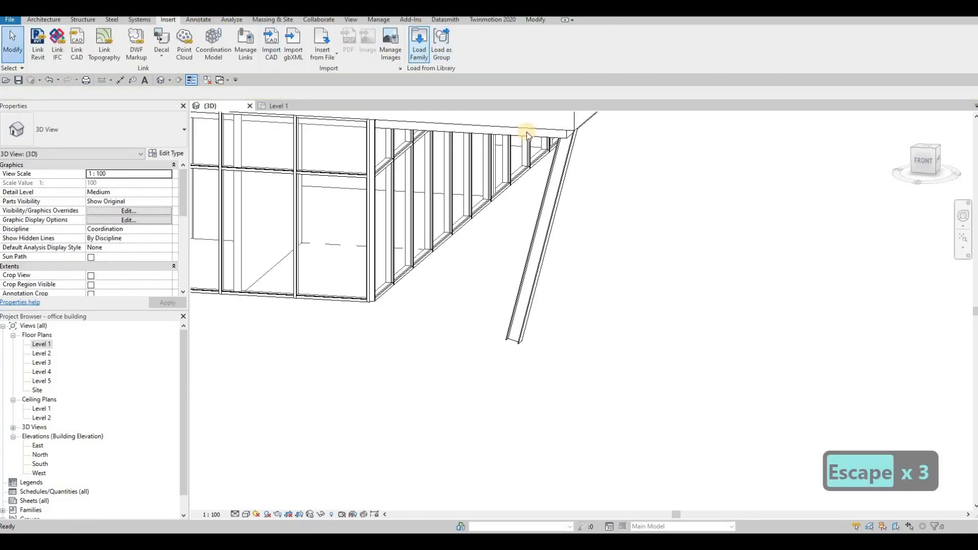
{"action": "left_click", "coordinate": [247, 143]}
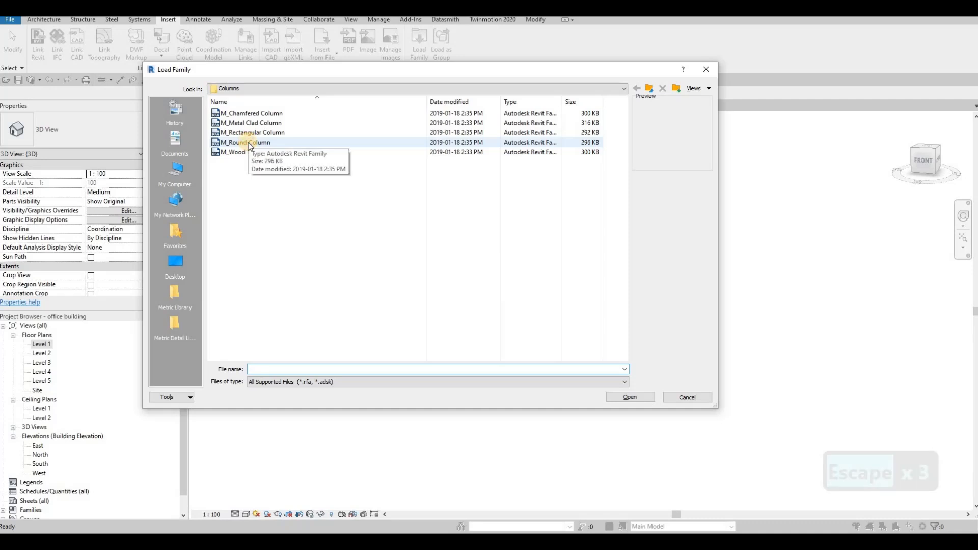
{"action": "left_click", "coordinate": [630, 397]}
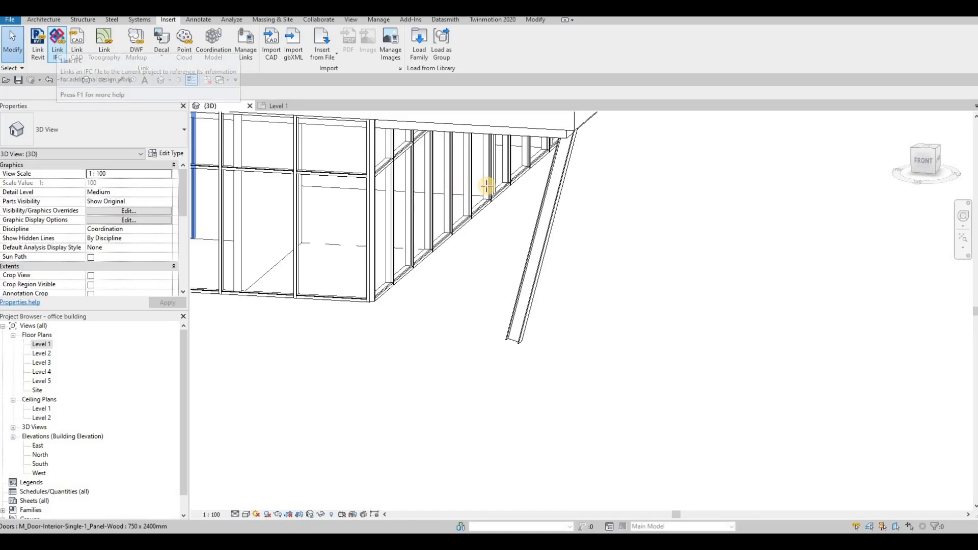
Step: Delete the slanted W250X73 structural column under the overhanging corner
{"action": "key", "text": "Escape"}
{"action": "key", "text": "Escape"}
{"action": "key", "text": "F1"}
{"action": "left_click", "coordinate": [552, 222]}
{"action": "key", "text": "Escape"}
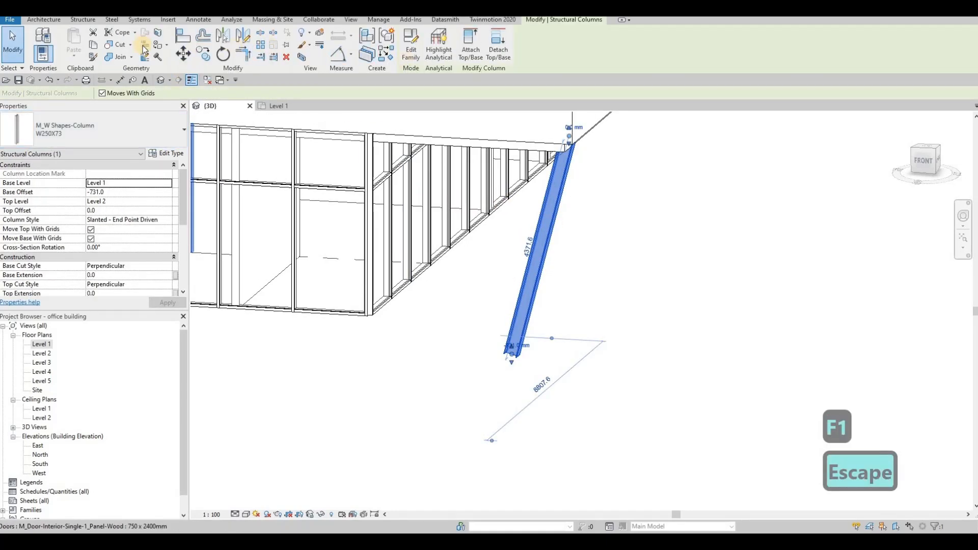
{"action": "key", "text": "Delete"}
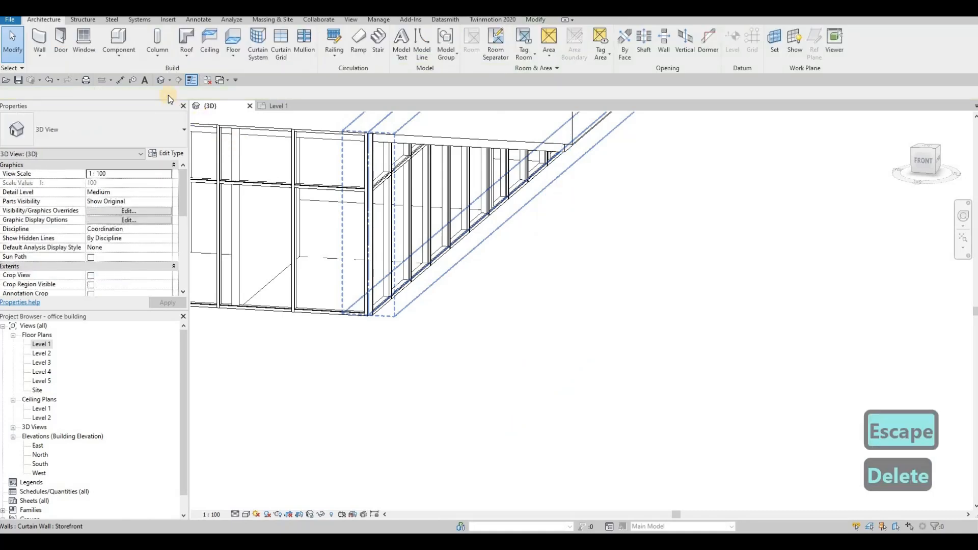
Step: On the Level 1 plan, place a 152mm Diameter M_Round Column up to Level 2 outside Copy and Filing, about 500 mm inside the outermost grid line
{"action": "left_click", "coordinate": [44, 345]}
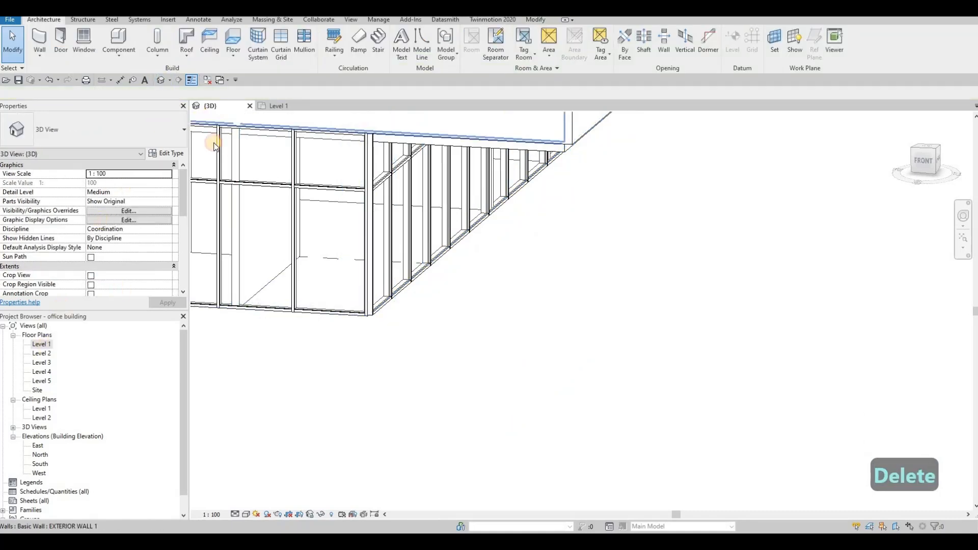
{"action": "left_click", "coordinate": [162, 59]}
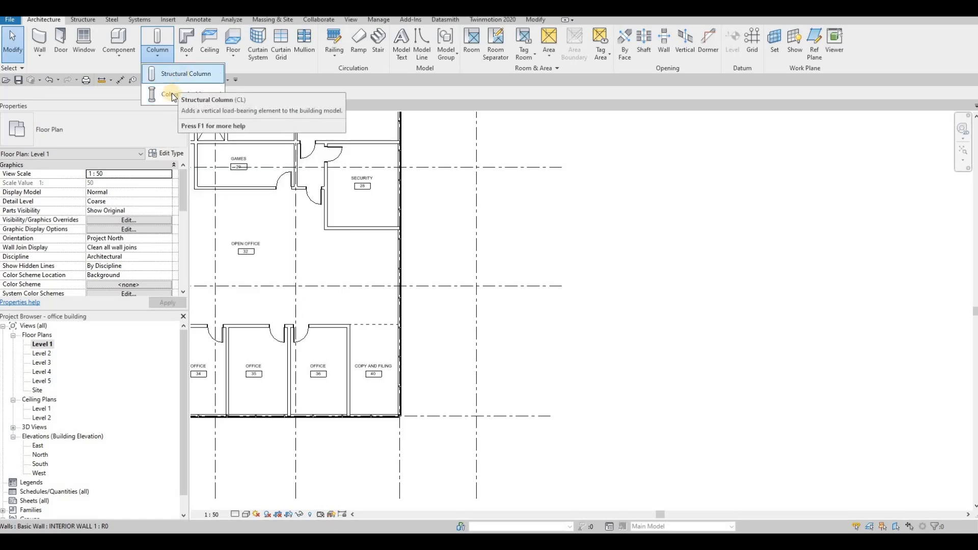
{"action": "left_click", "coordinate": [171, 94]}
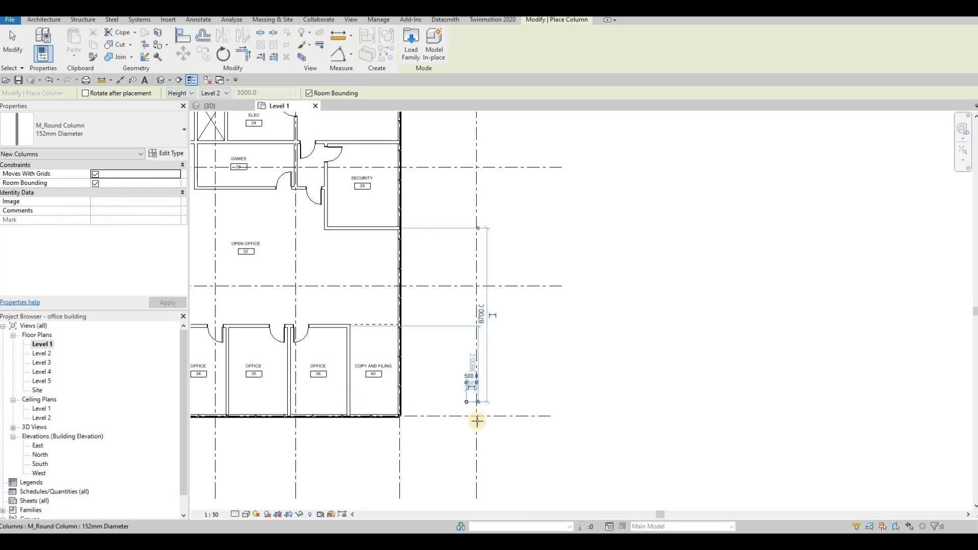
{"action": "key", "text": "Escape"}
{"action": "key", "text": "Escape"}
Step: Change the round column outside Copy and Filing to the 610mm Diameter type
{"action": "scroll", "coordinate": [469, 404], "scroll_direction": "up", "scroll_amount": 2}
{"action": "left_click", "coordinate": [468, 395]}
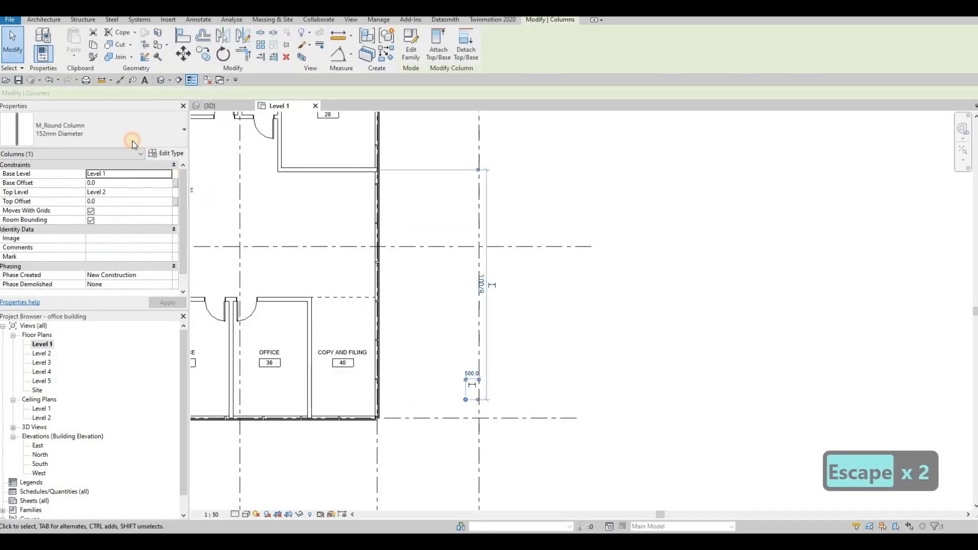
{"action": "left_click", "coordinate": [92, 130]}
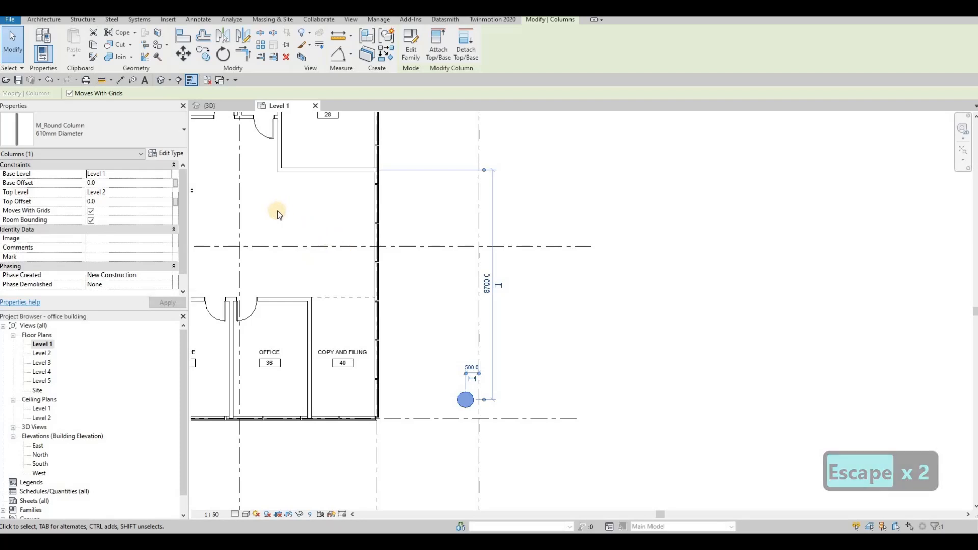
{"action": "key", "text": "Escape"}
{"action": "key", "text": "Escape"}
{"action": "key", "text": "Escape"}
Step: Inspect the round column in the 3D view and the South elevation
{"action": "left_click", "coordinate": [464, 398]}
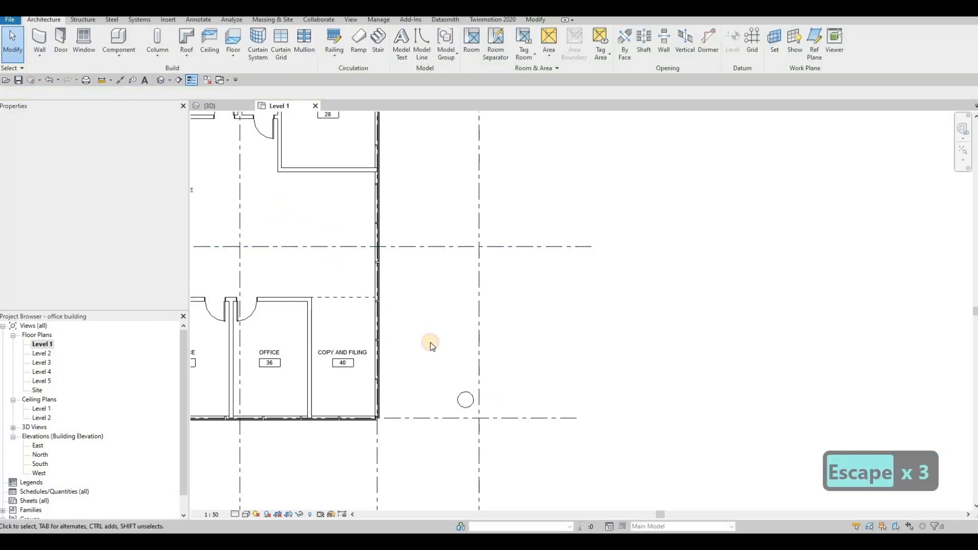
{"action": "left_click", "coordinate": [213, 106]}
{"action": "middle_click_drag", "start_coordinate": [414, 275], "coordinate": [489, 276], "text": "shift"}
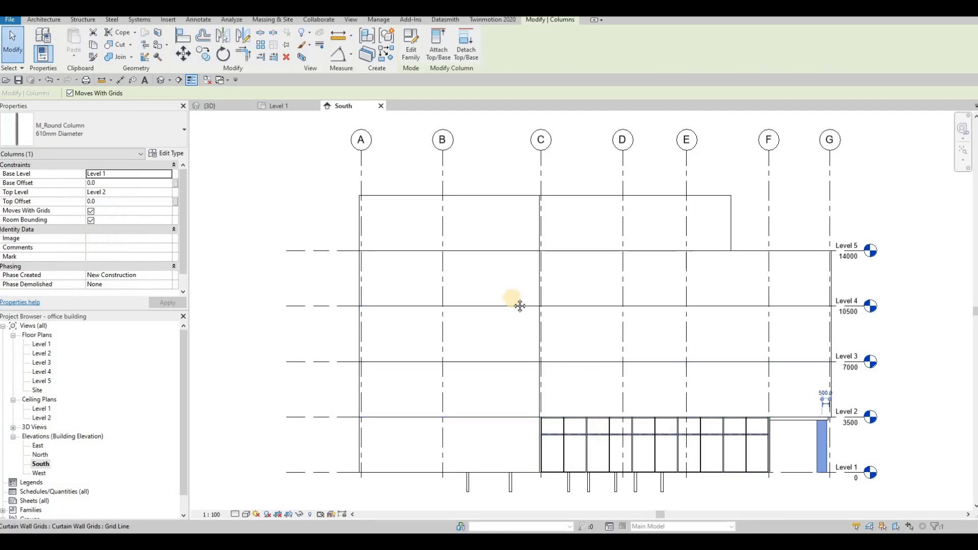
{"action": "scroll", "coordinate": [716, 401], "scroll_direction": "up", "scroll_amount": 2}
{"action": "middle_click_drag", "start_coordinate": [716, 401], "coordinate": [713, 327]}
{"action": "key", "text": "Escape"}
{"action": "key", "text": "Escape"}
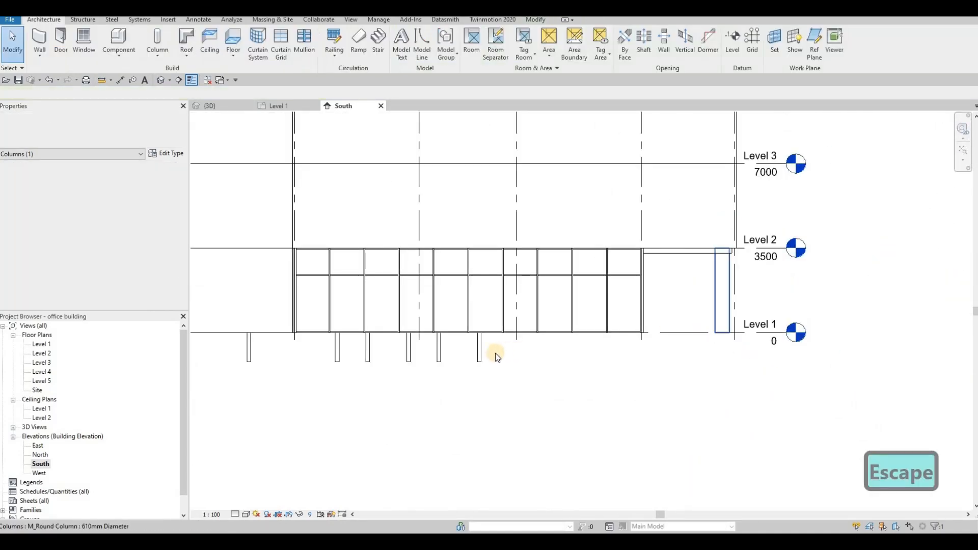
Step: Change the round column under the overhang to the 305mm Diameter type in the South elevation
{"action": "left_click", "coordinate": [719, 319]}
{"action": "key", "text": "Escape"}
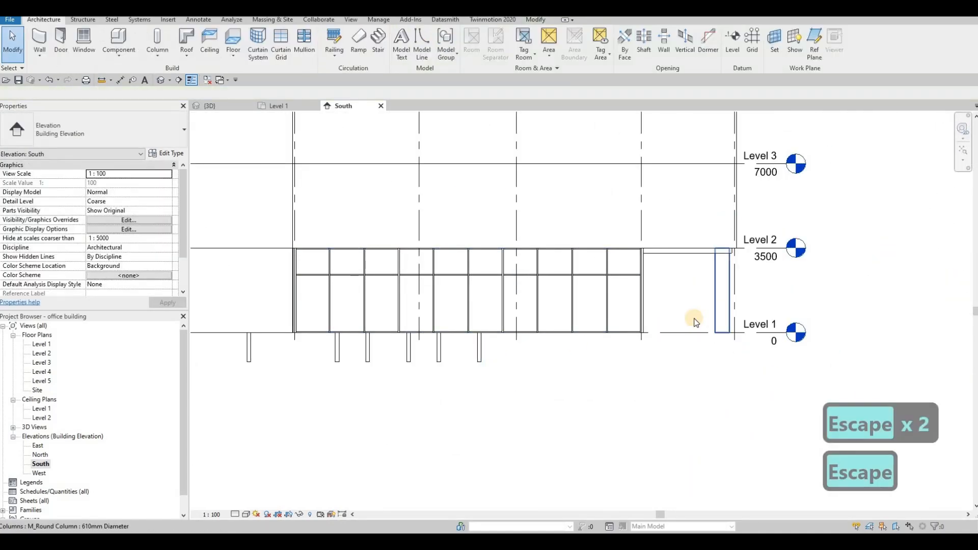
{"action": "left_click", "coordinate": [720, 314]}
{"action": "left_click", "coordinate": [77, 131]}
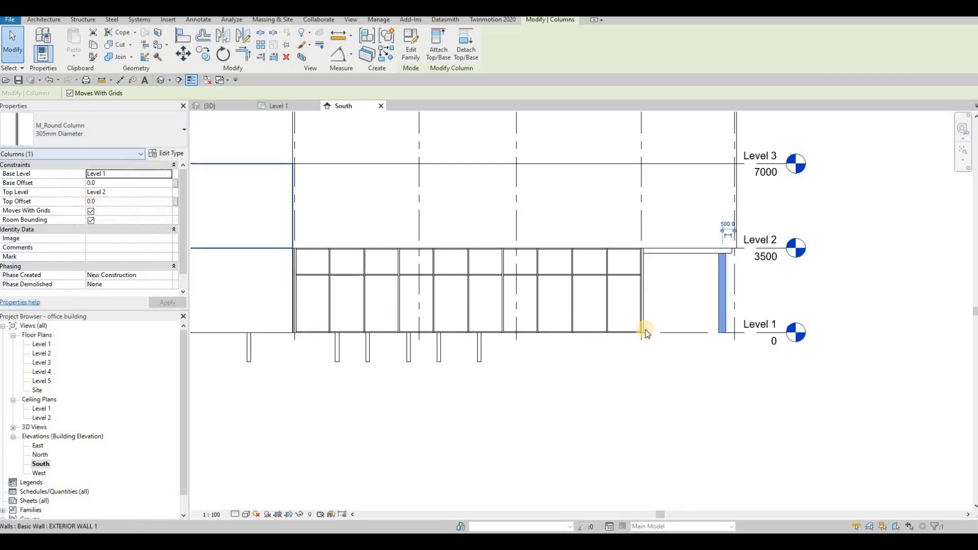
{"action": "key", "text": "Escape"}
{"action": "key", "text": "Escape"}
Step: Examine the round column's instance properties and its fit beneath the Level 2 floor
{"action": "left_click", "coordinate": [722, 305]}
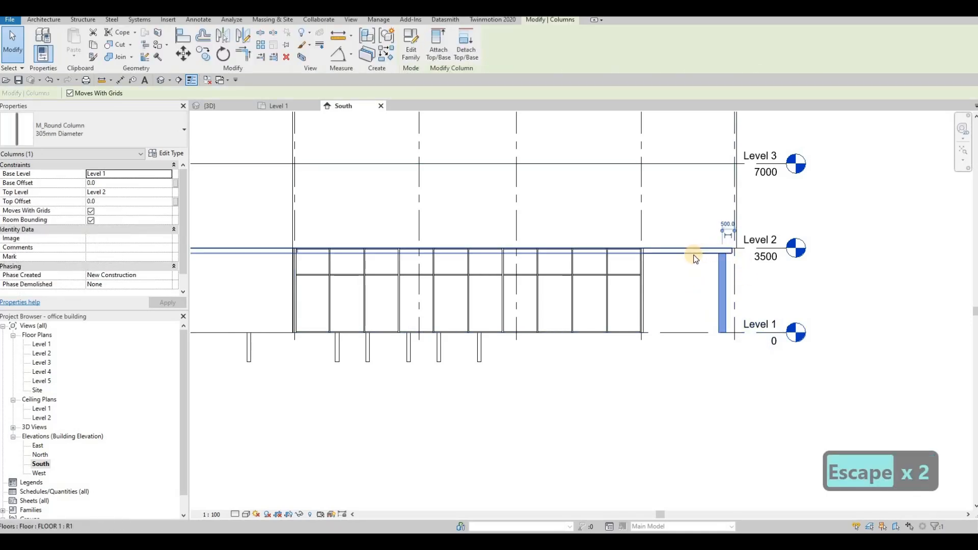
{"action": "key", "text": "Escape"}
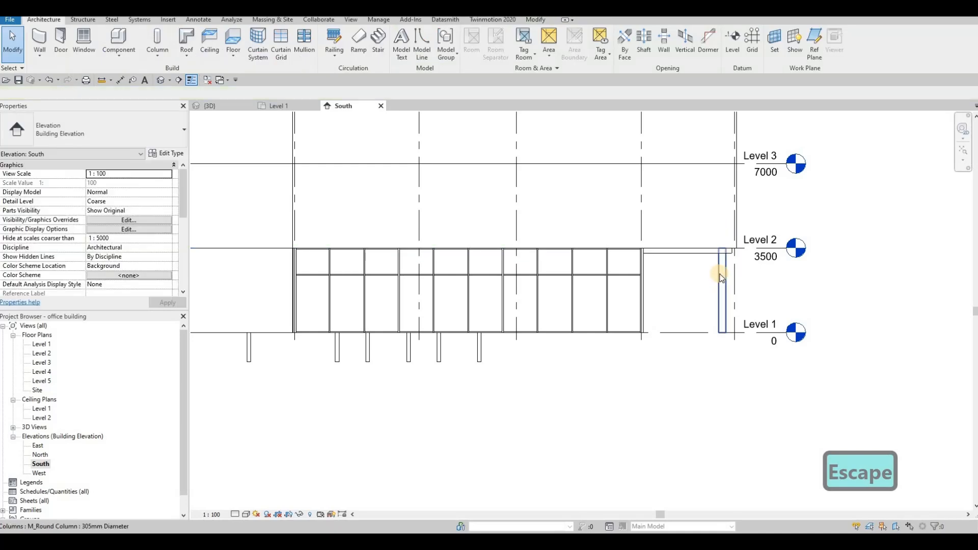
{"action": "left_click", "coordinate": [724, 287]}
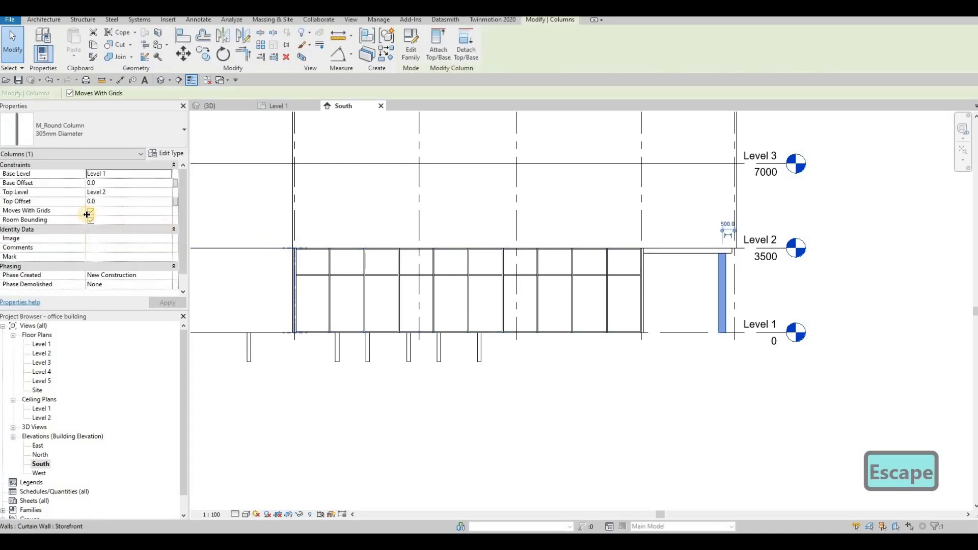
{"action": "scroll", "coordinate": [113, 234], "scroll_direction": "down", "scroll_amount": 1}
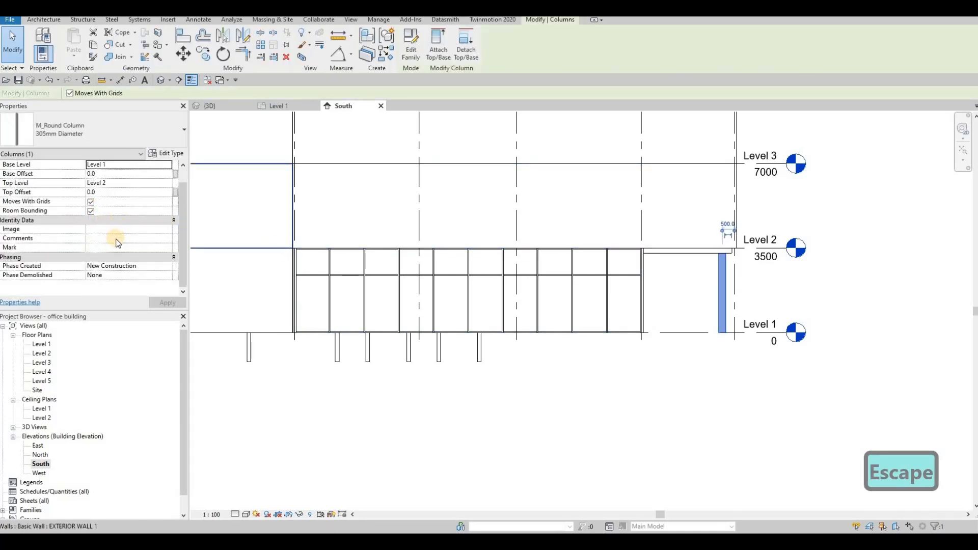
{"action": "scroll", "coordinate": [117, 242], "scroll_direction": "up", "scroll_amount": 1}
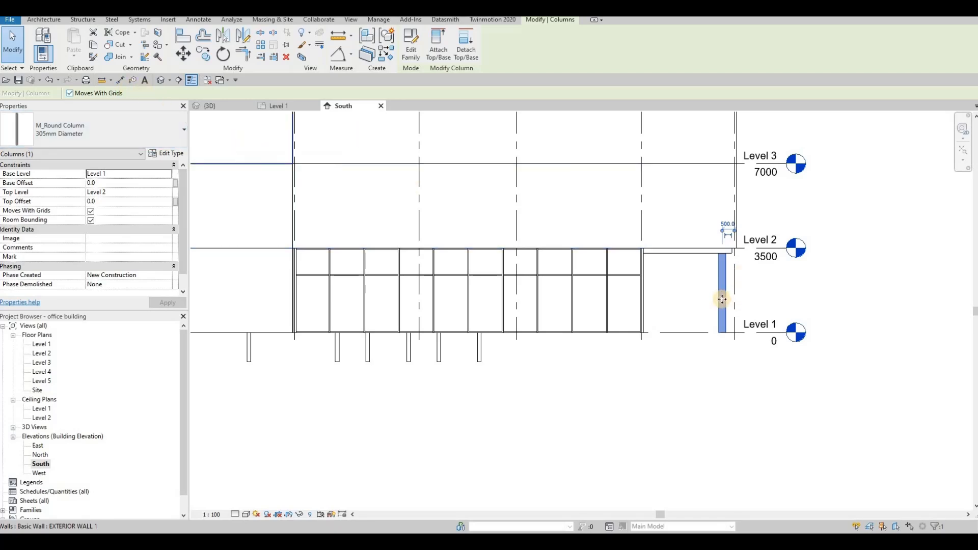
{"action": "key", "text": "Escape"}
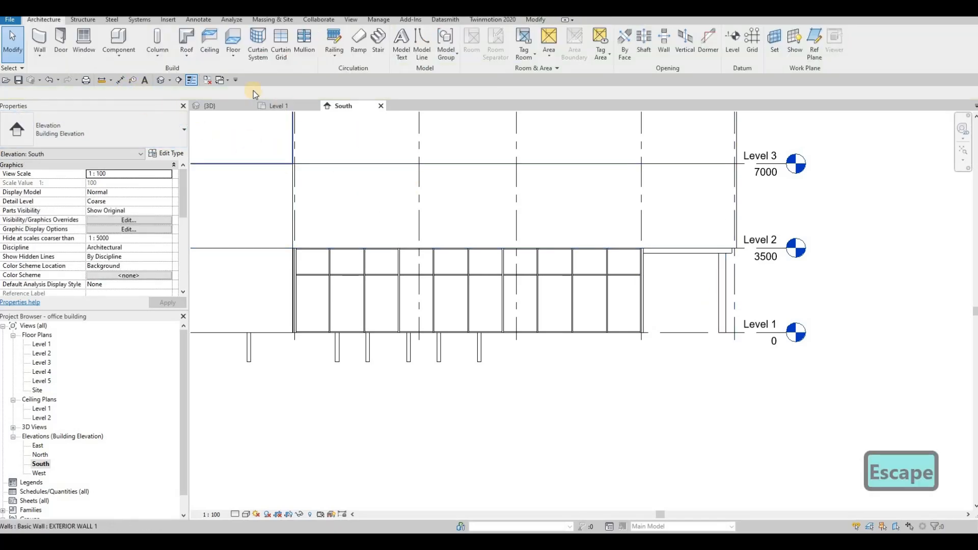
{"action": "left_click", "coordinate": [164, 60]}
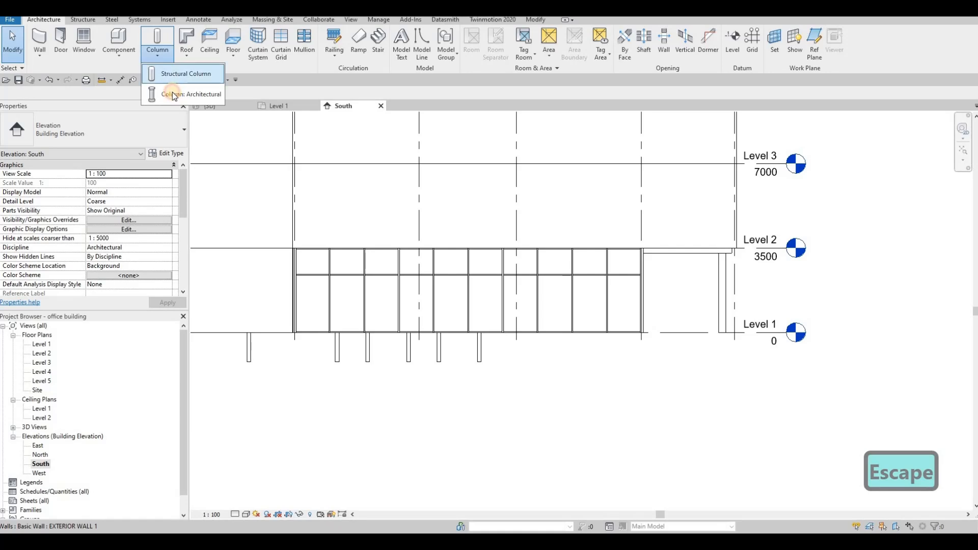
{"action": "left_click", "coordinate": [172, 91]}
{"action": "key", "text": "Escape"}
{"action": "key", "text": "Escape"}
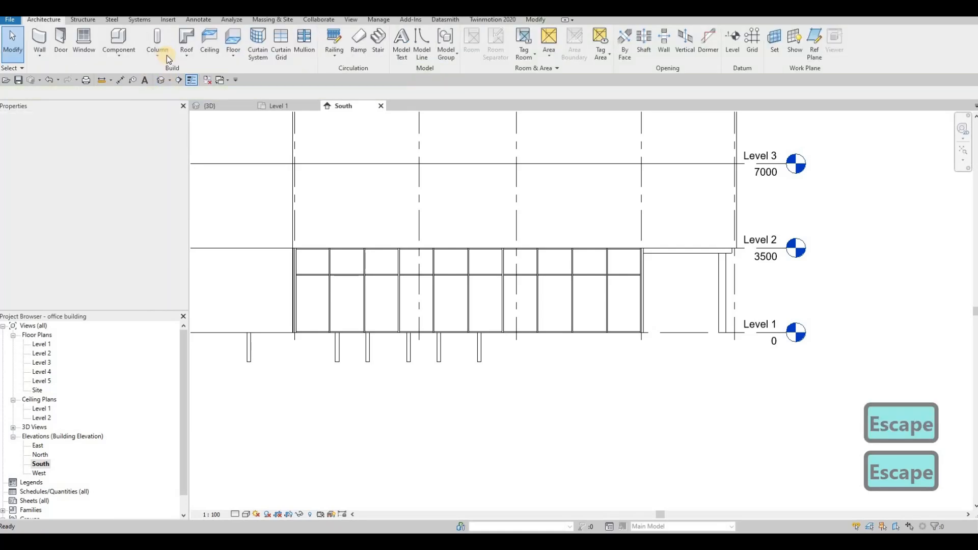
{"action": "left_click", "coordinate": [164, 57]}
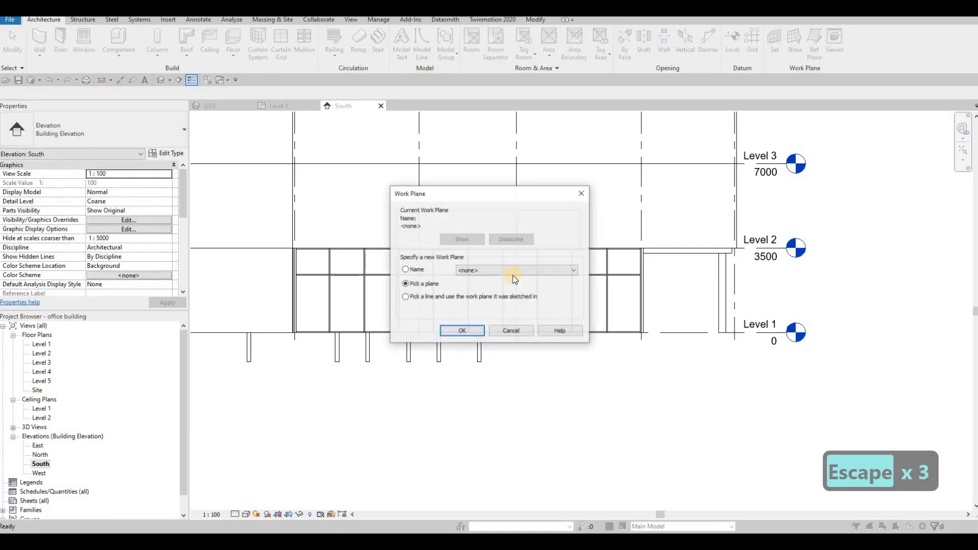
{"action": "left_click", "coordinate": [406, 285]}
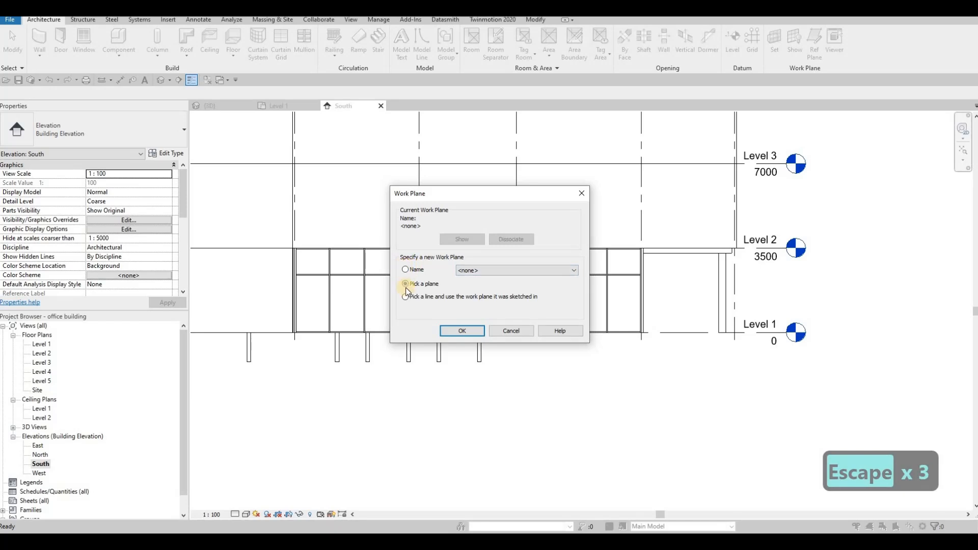
{"action": "key", "text": "Escape"}
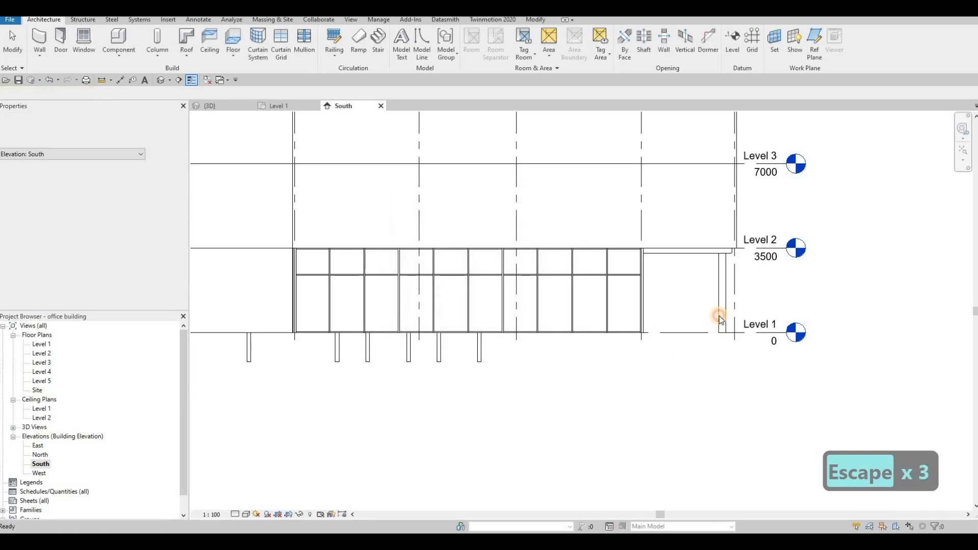
{"action": "left_click", "coordinate": [721, 319]}
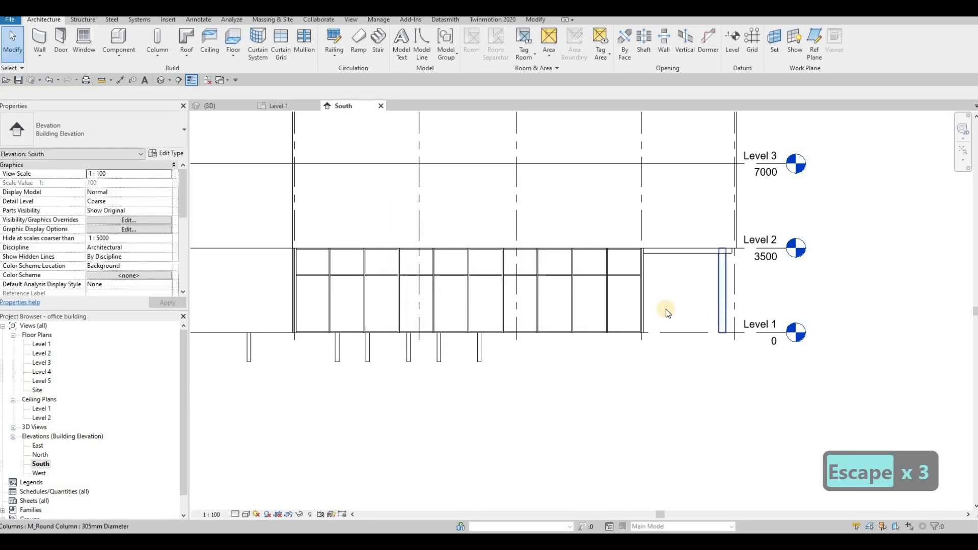
Step: Delete the round column outside Copy and Filing in the Level 1 floor plan
{"action": "double_click", "coordinate": [41, 345]}
{"action": "key", "text": "Escape"}
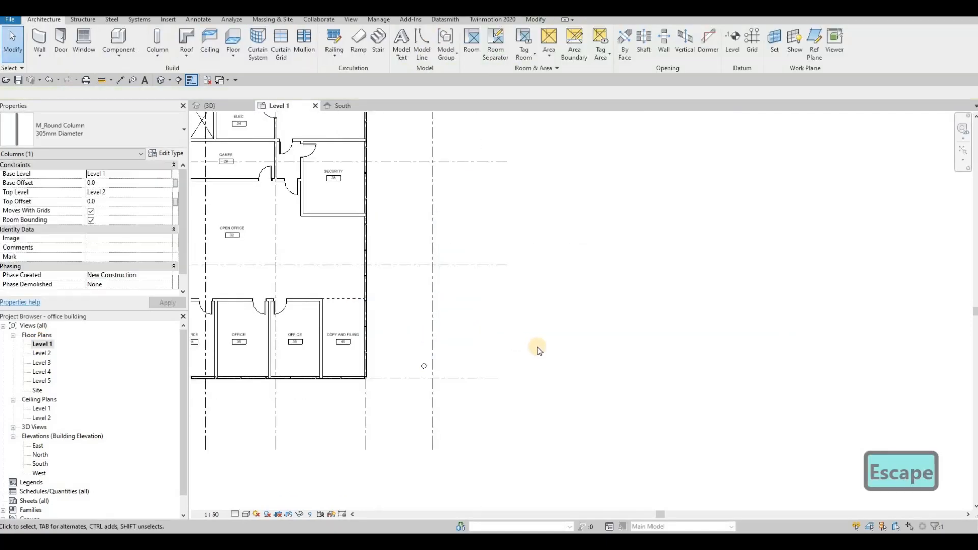
{"action": "scroll", "coordinate": [539, 351], "scroll_direction": "down", "scroll_amount": 2}
{"action": "scroll", "coordinate": [520, 352], "scroll_direction": "down", "scroll_amount": 1}
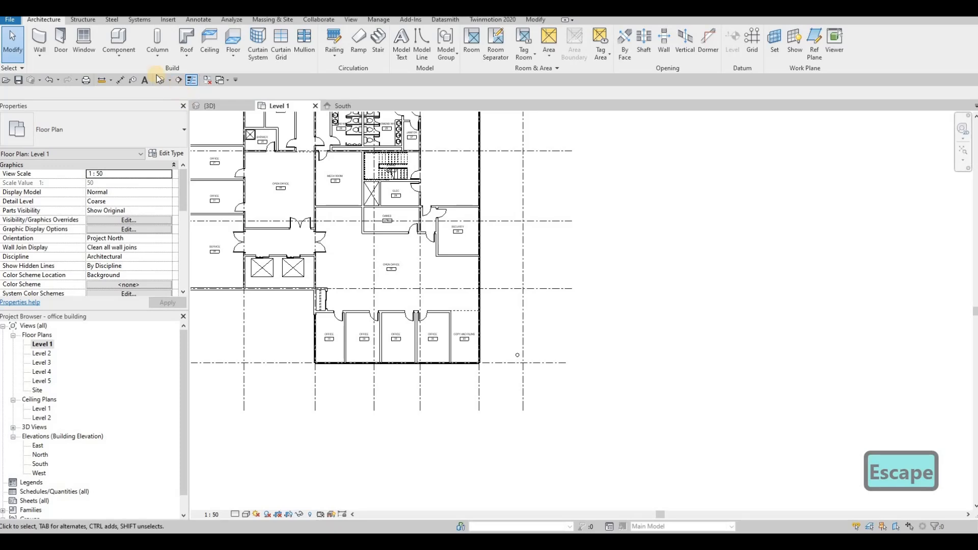
{"action": "key", "text": "Escape"}
{"action": "left_click", "coordinate": [517, 356]}
{"action": "key", "text": "Escape"}
{"action": "left_click", "coordinate": [517, 356]}
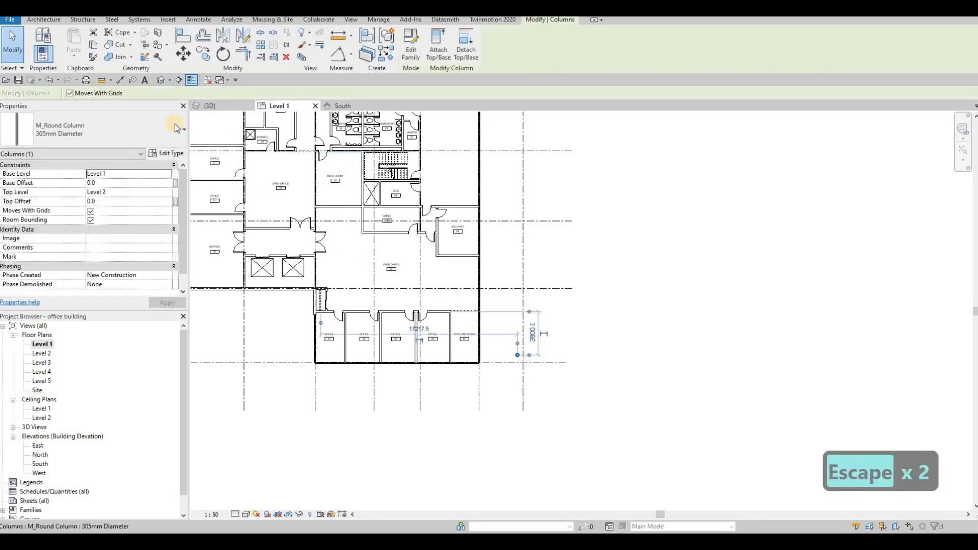
{"action": "key", "text": "Delete"}
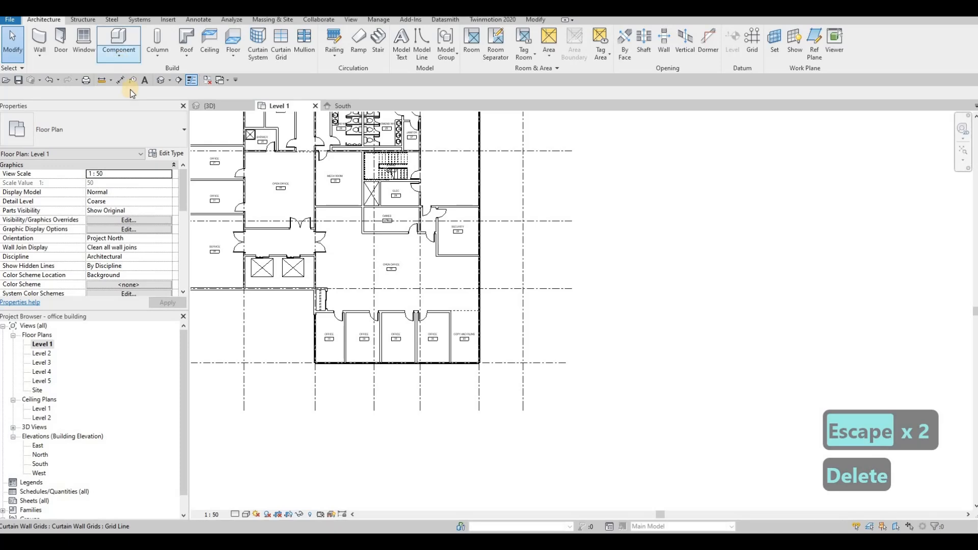
Step: Create an in-place component in the Generic Models category with the default name
{"action": "left_click", "coordinate": [121, 54]}
{"action": "left_click", "coordinate": [132, 90]}
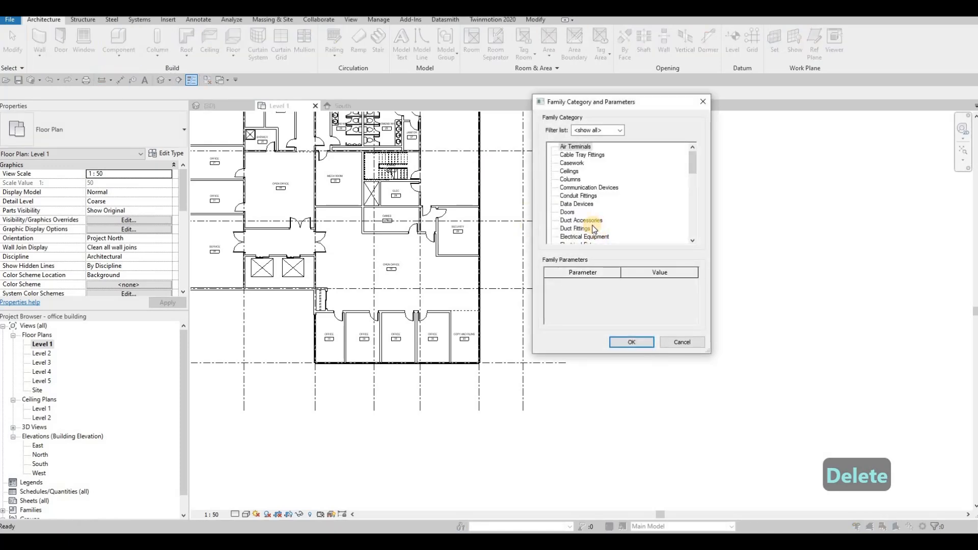
{"action": "scroll", "coordinate": [591, 230], "scroll_direction": "down", "scroll_amount": 2}
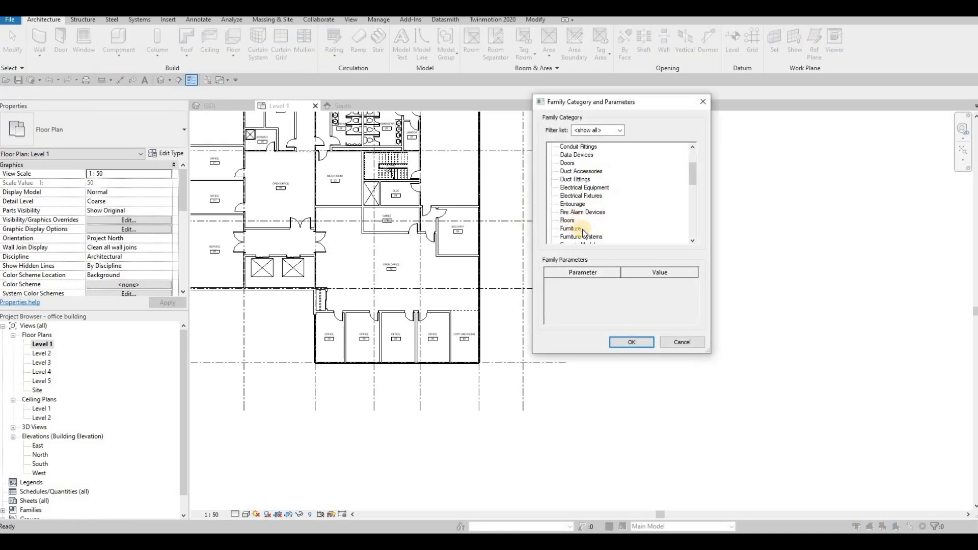
{"action": "scroll", "coordinate": [582, 229], "scroll_direction": "down", "scroll_amount": 1}
{"action": "left_click", "coordinate": [582, 229]}
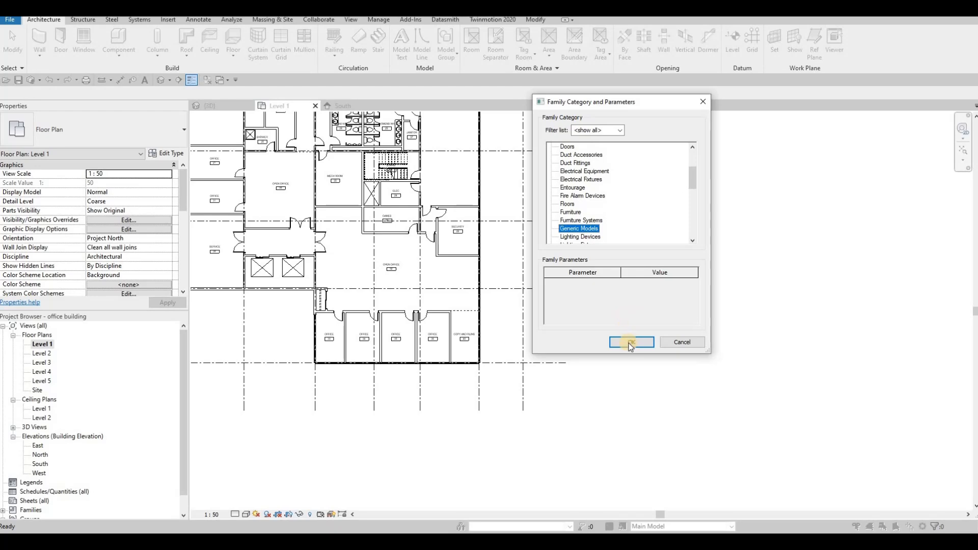
{"action": "key", "text": "Return"}
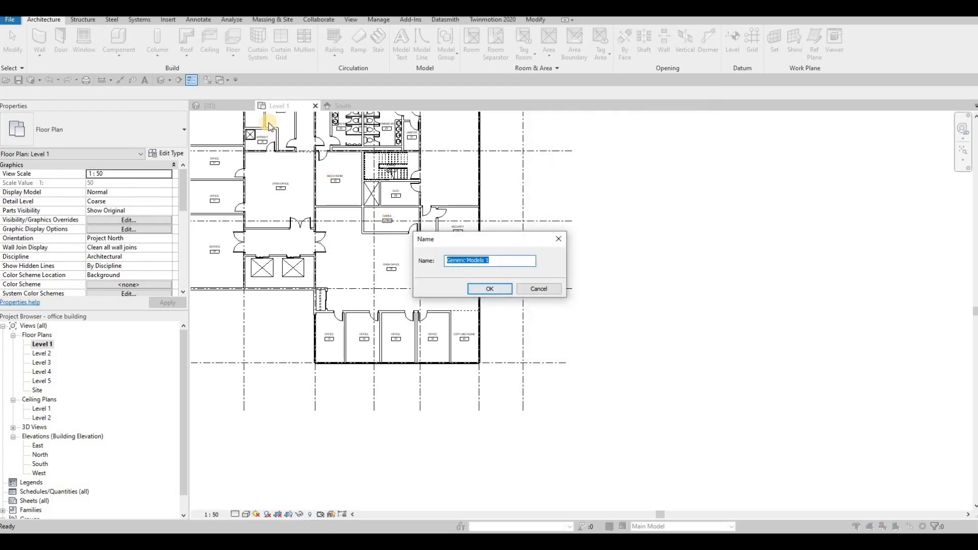
{"action": "key", "text": "Return"}
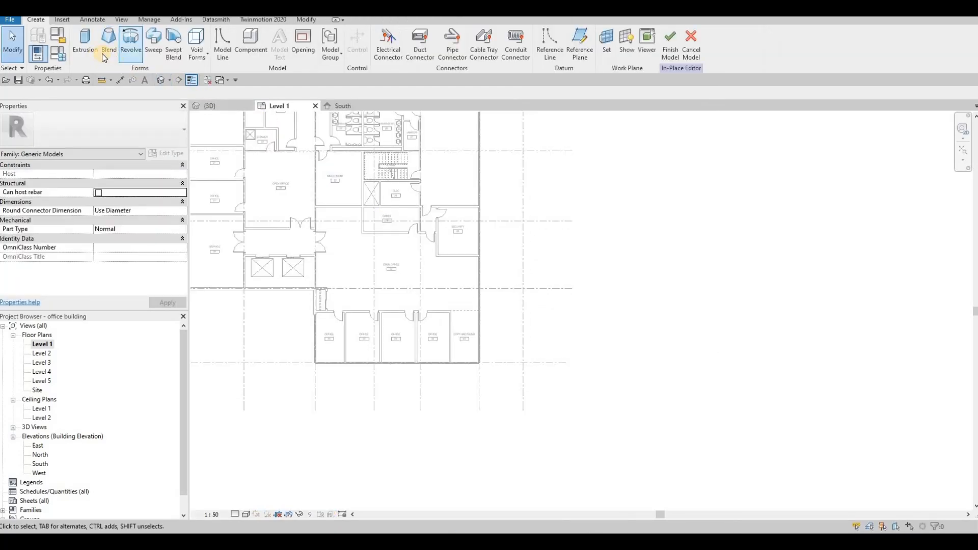
Step: Try to define a swept blend's path with Pick Path, and switch to Sketch Path instead
{"action": "left_click", "coordinate": [174, 51]}
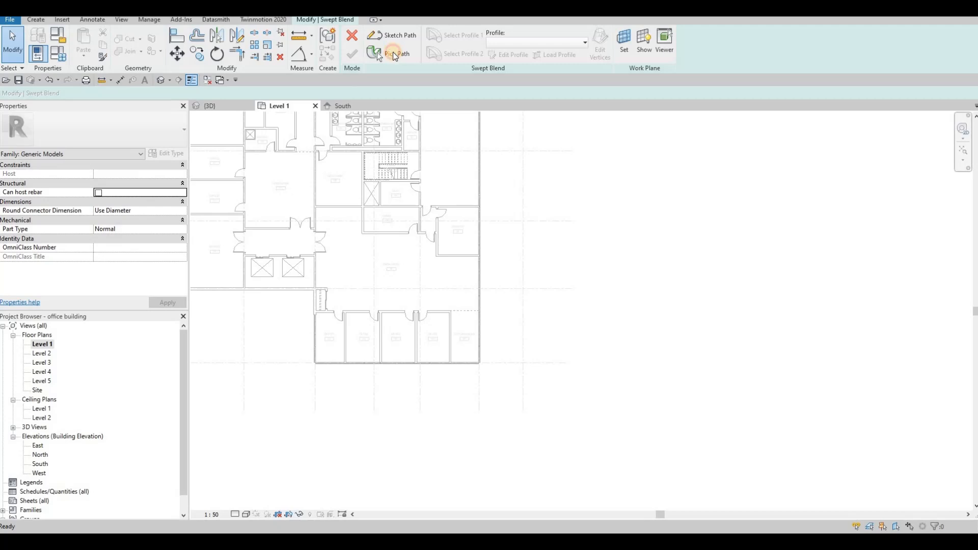
{"action": "left_click", "coordinate": [377, 53]}
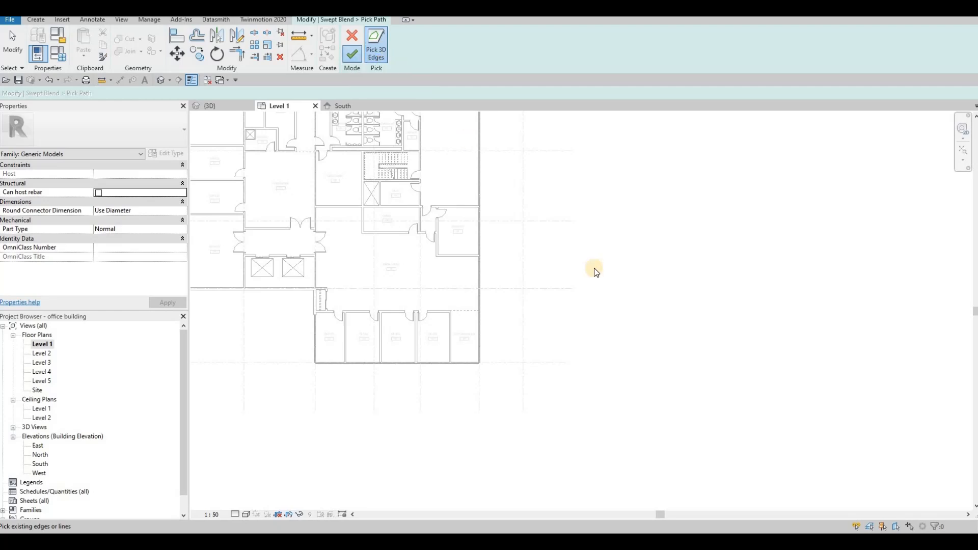
{"action": "key", "text": "Return"}
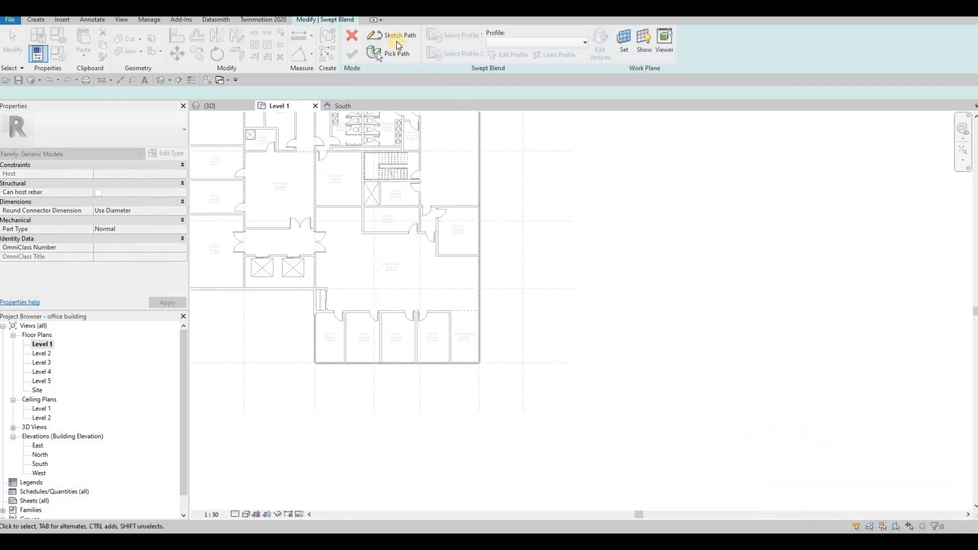
{"action": "left_click", "coordinate": [396, 41]}
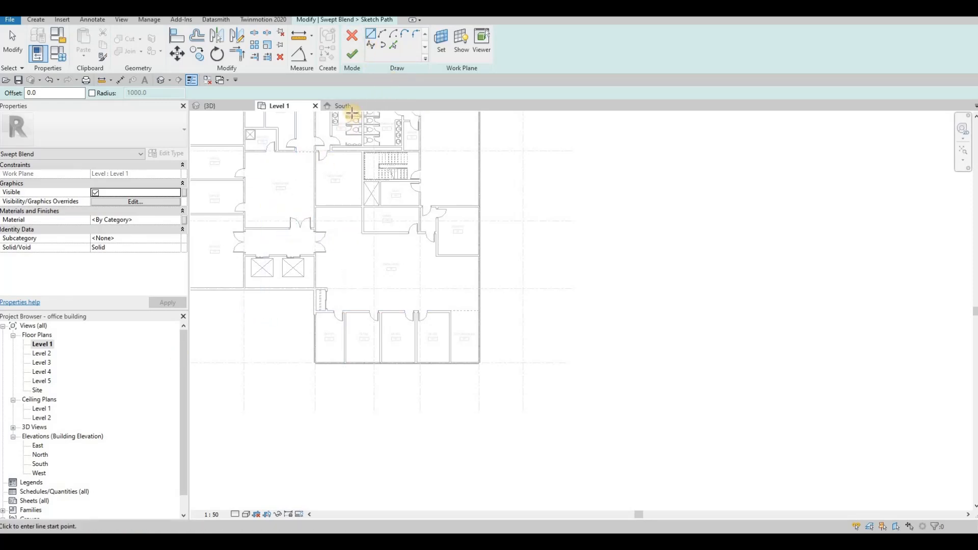
Step: Try to sketch the swept blend's path in the South elevation and check the available work planes
{"action": "left_click", "coordinate": [343, 106]}
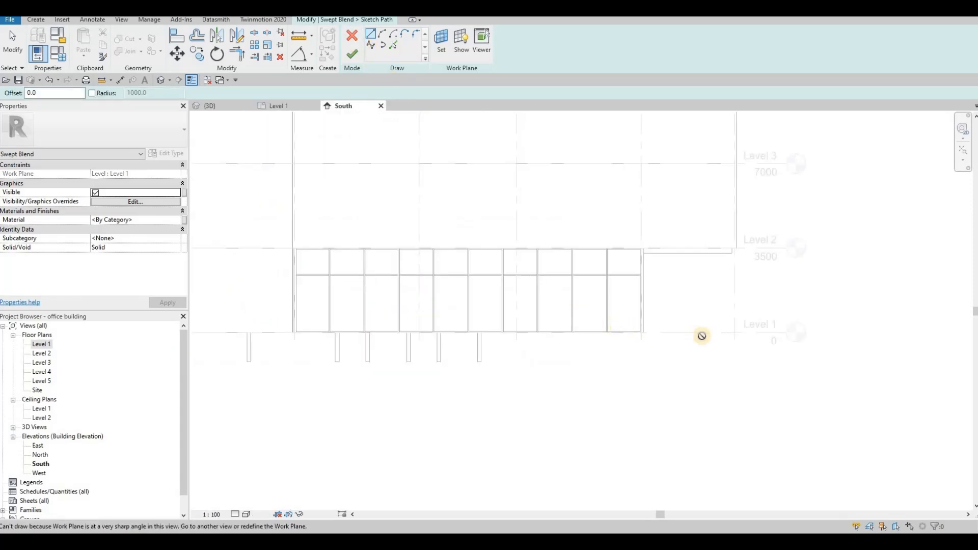
{"action": "left_click", "coordinate": [440, 51]}
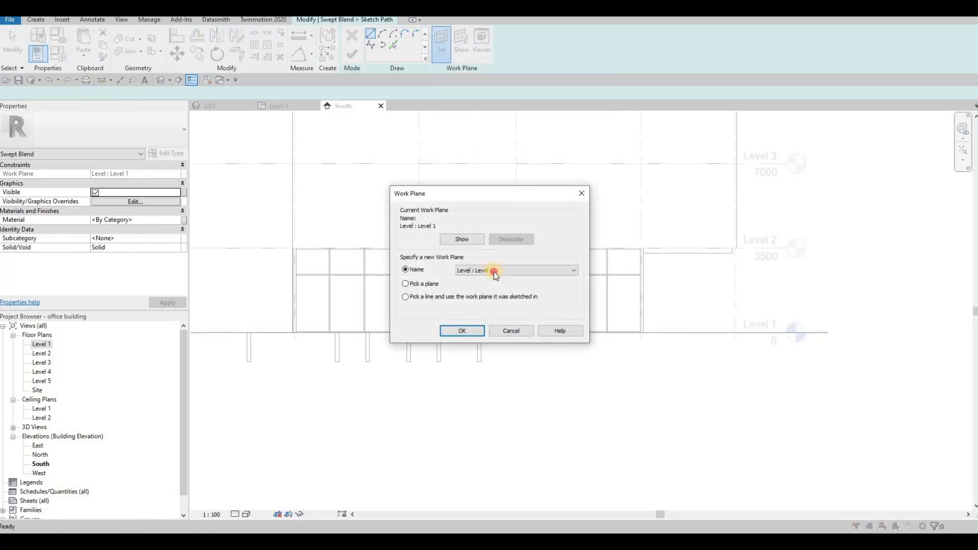
{"action": "left_click", "coordinate": [494, 271]}
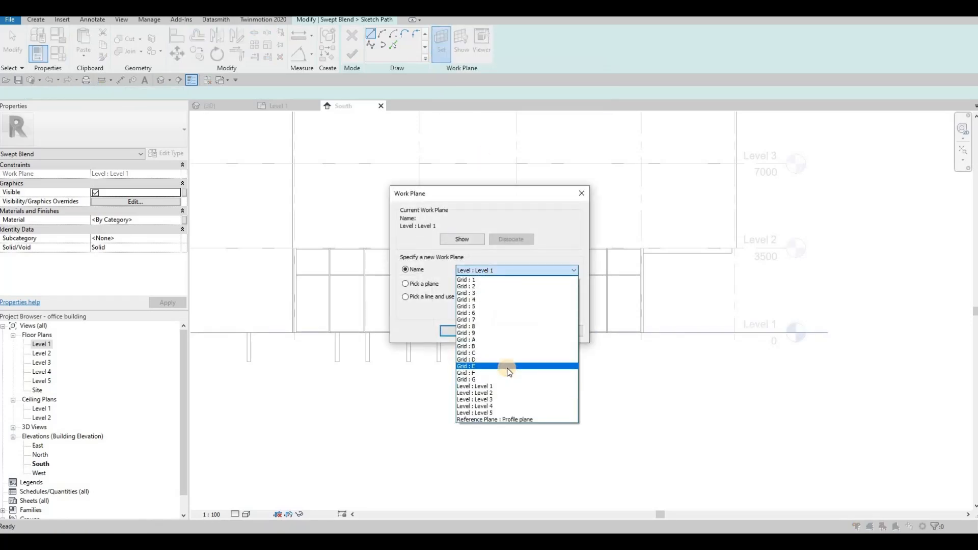
{"action": "key", "text": "Escape"}
{"action": "key", "text": "Escape"}
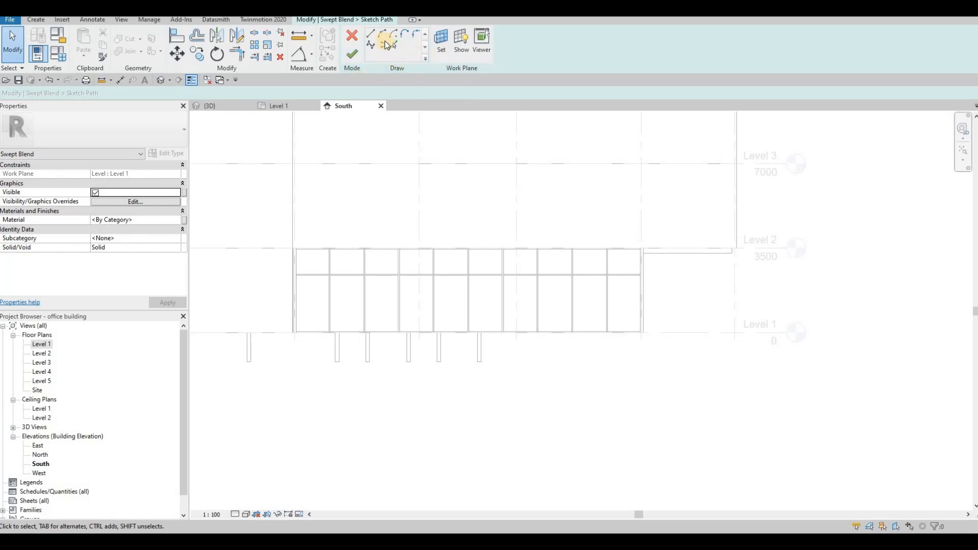
{"action": "left_click", "coordinate": [370, 34]}
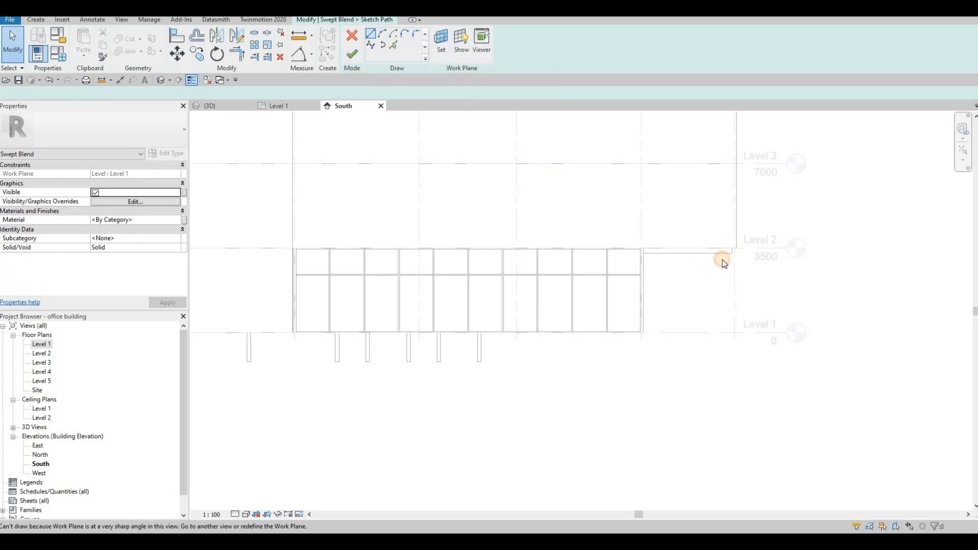
{"action": "left_click", "coordinate": [533, 192]}
{"action": "key", "text": "Escape"}
{"action": "key", "text": "Escape"}
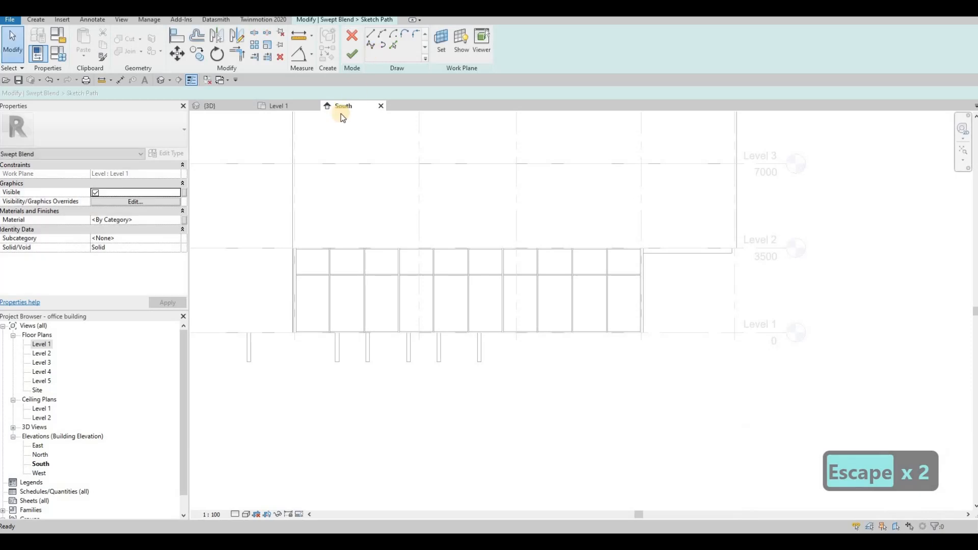
Step: Discard the swept blend sketch and cancel the in-place model
{"action": "left_click", "coordinate": [354, 50]}
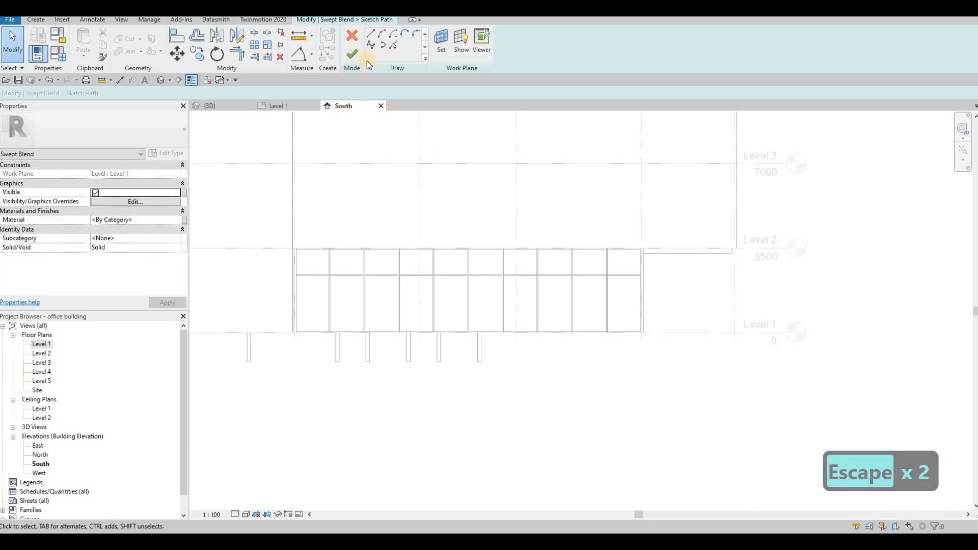
{"action": "left_click", "coordinate": [352, 38]}
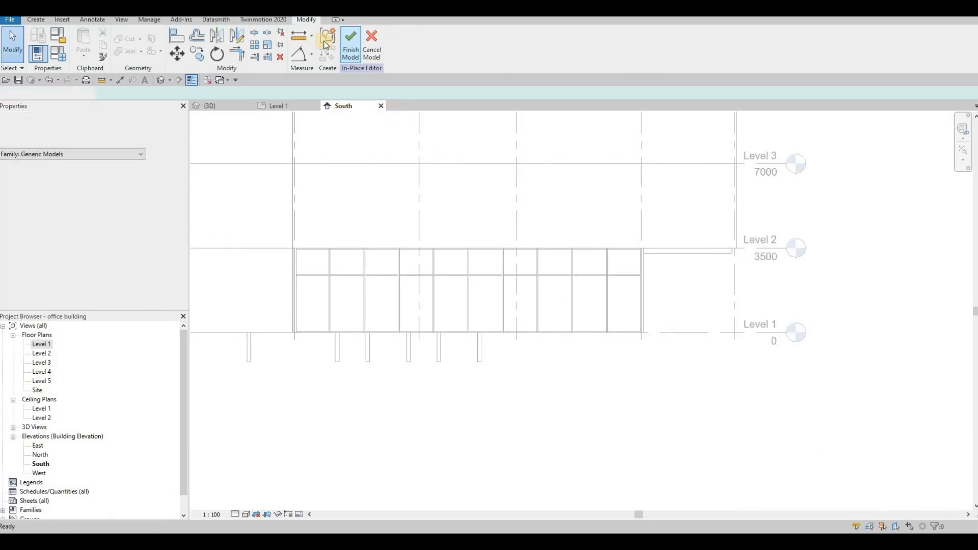
{"action": "left_click", "coordinate": [369, 43]}
{"action": "key", "text": "Escape"}
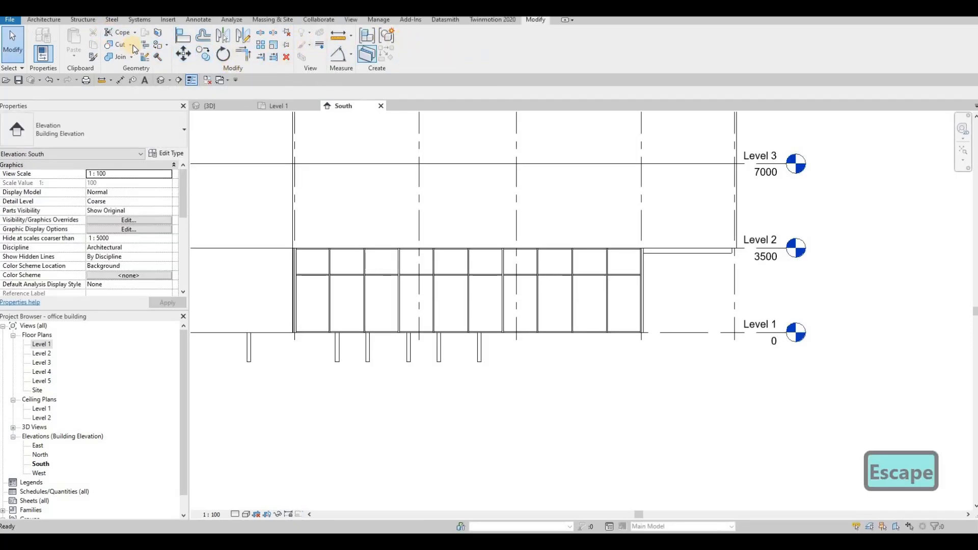
Step: Draw a horizontal reference plane on Level 1 from Copy and Filing's exterior wall to just past the outermost grid line
{"action": "double_click", "coordinate": [41, 345]}
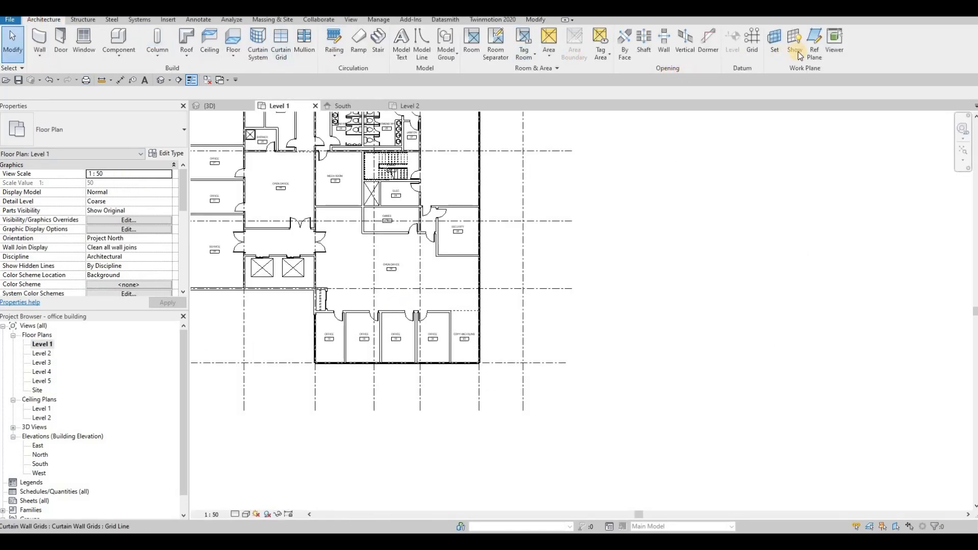
{"action": "key", "text": "r"}
{"action": "key", "text": "p"}
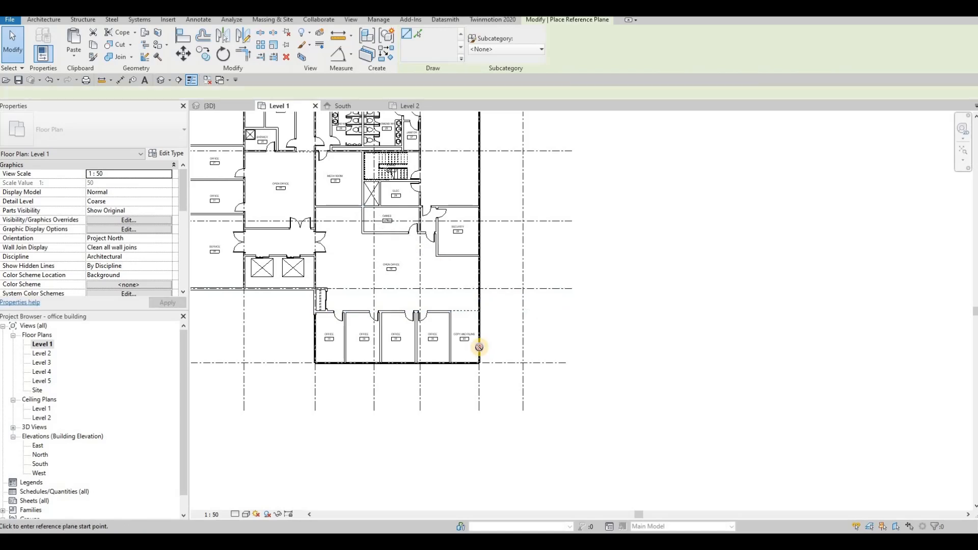
{"action": "left_click", "coordinate": [479, 347]}
{"action": "left_click", "coordinate": [541, 346]}
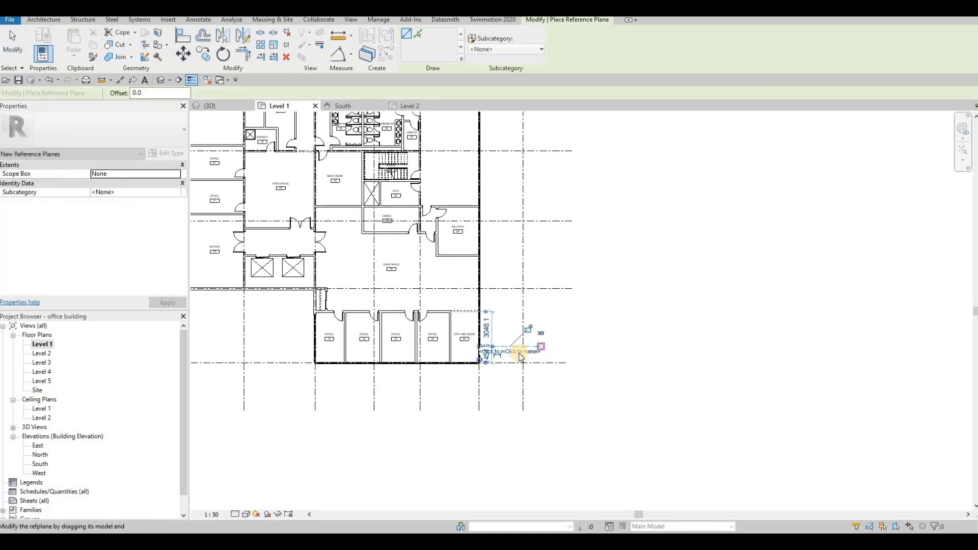
{"action": "key", "text": "Escape"}
{"action": "key", "text": "Escape"}
{"action": "key", "text": "Escape"}
Step: Name the new reference plane "column"
{"action": "left_click", "coordinate": [524, 347]}
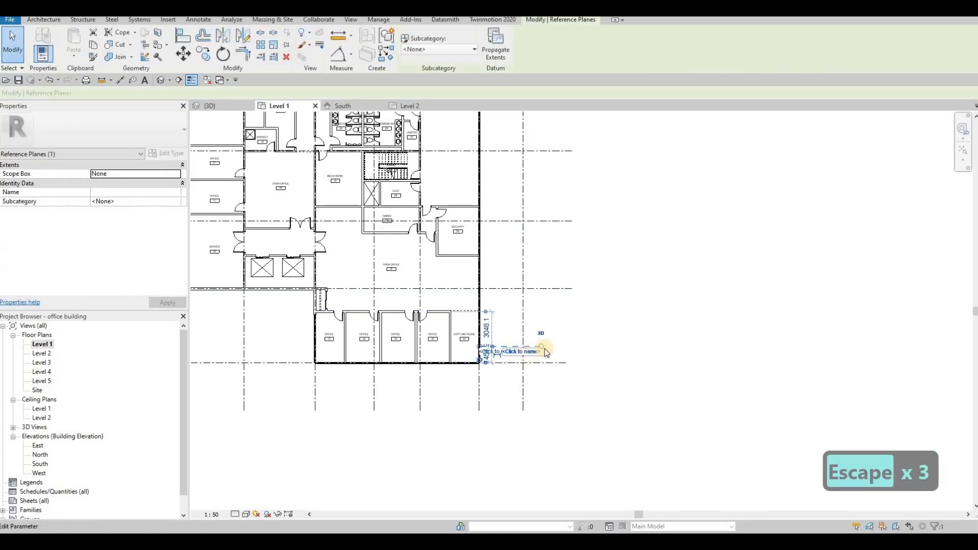
{"action": "left_click", "coordinate": [542, 343]}
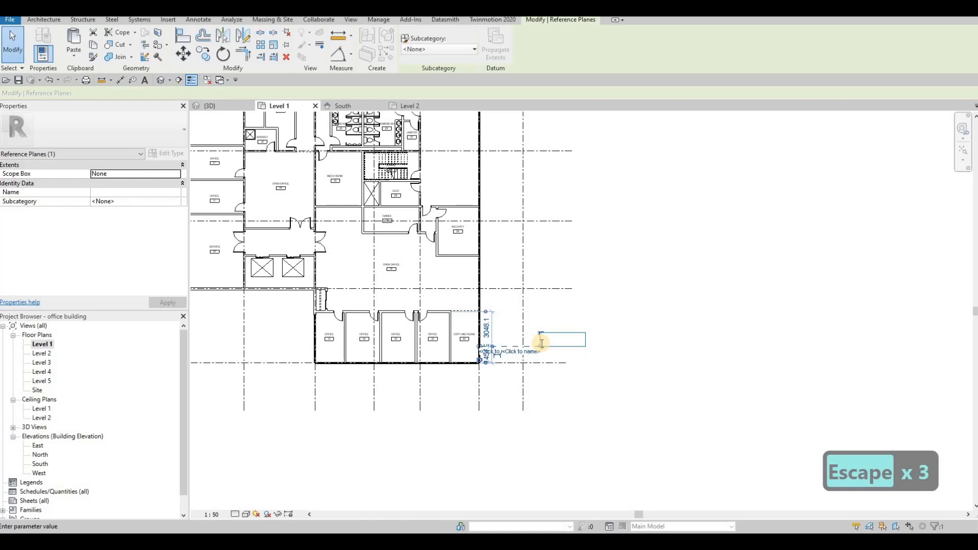
{"action": "type", "text": "column"}
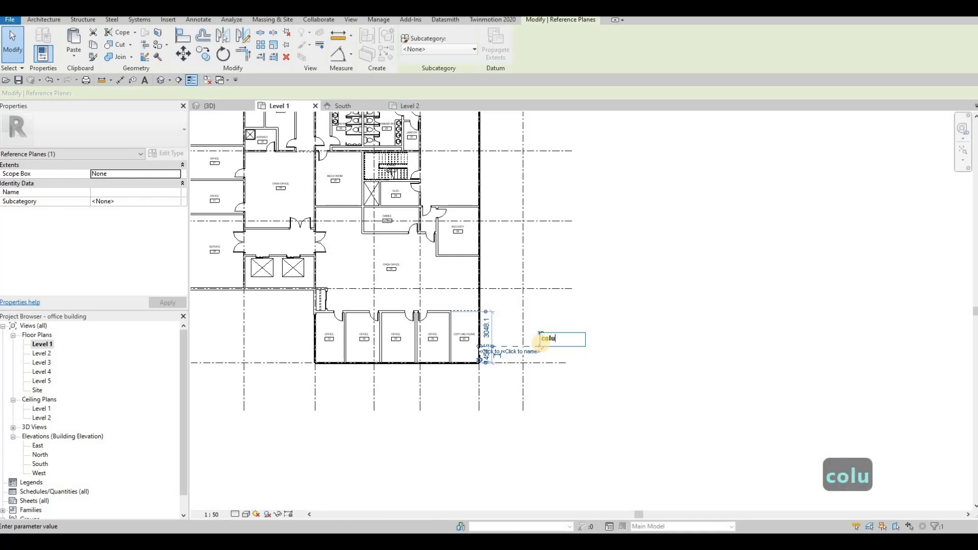
{"action": "key", "text": "Escape"}
{"action": "key", "text": "Escape"}
{"action": "key", "text": "Escape"}
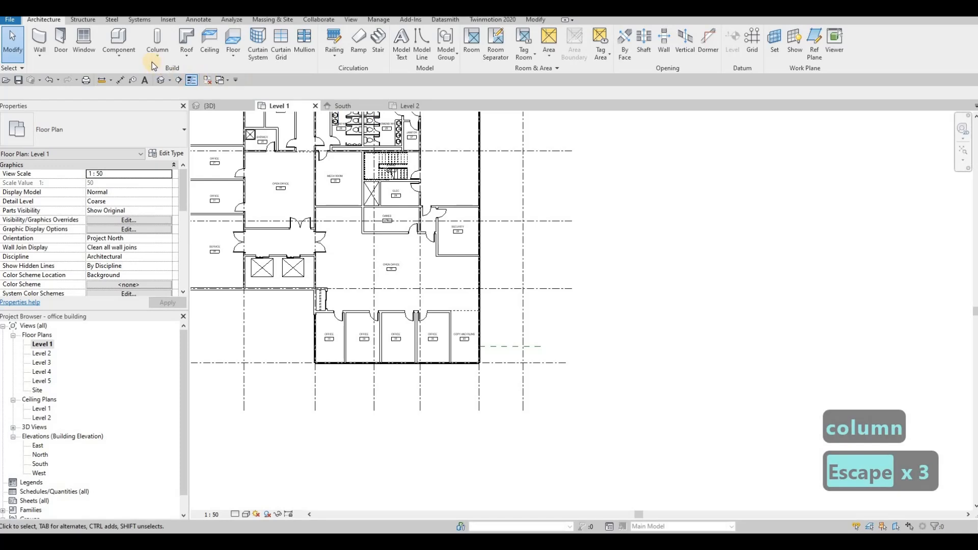
{"action": "key", "text": "Escape"}
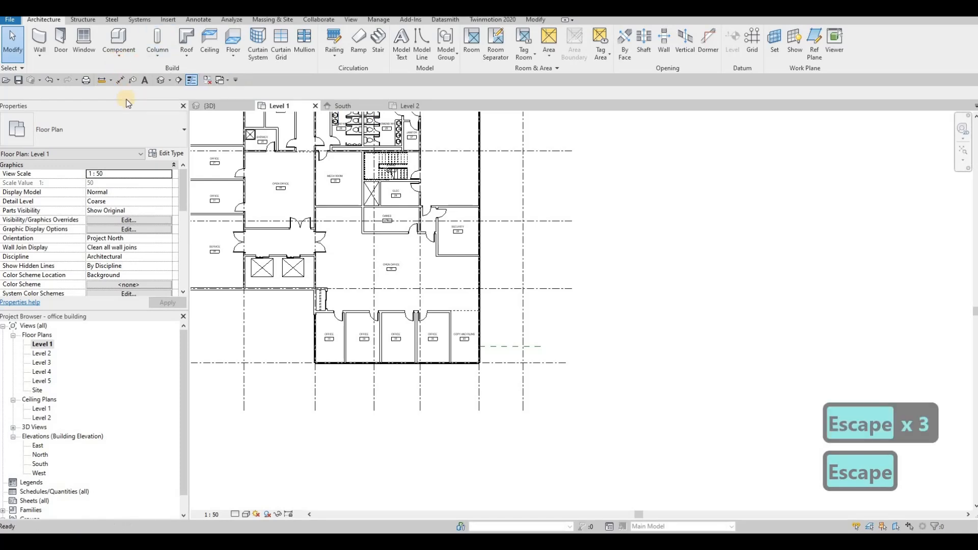
Step: Start a Blend in a new in-place Generic Models component, keeping the name Generic Models 1
{"action": "left_click", "coordinate": [119, 55]}
{"action": "left_click", "coordinate": [162, 101]}
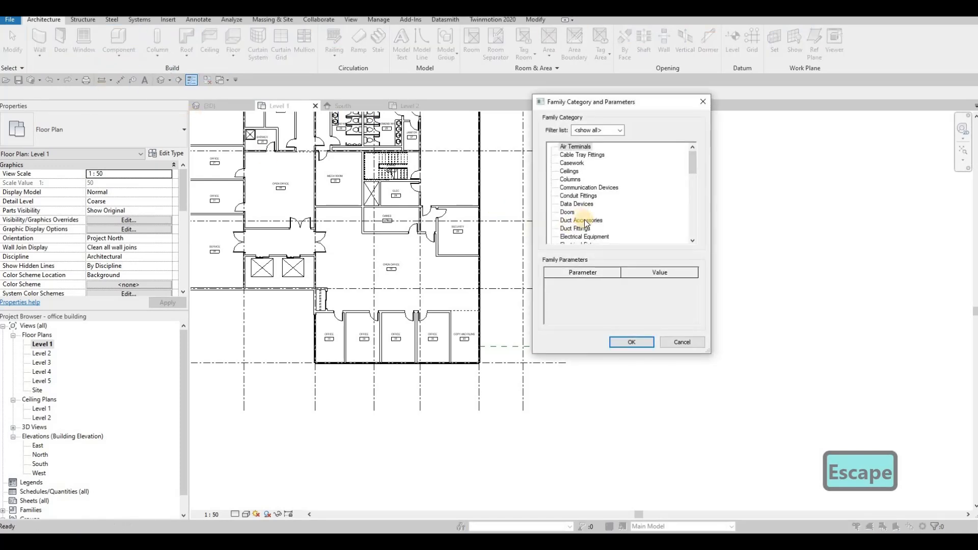
{"action": "scroll", "coordinate": [584, 225], "scroll_direction": "down", "scroll_amount": 2}
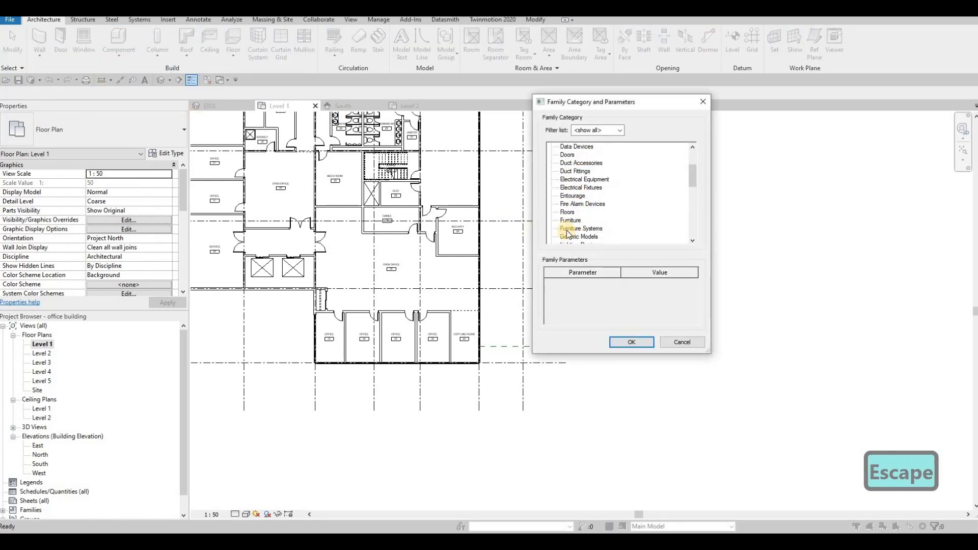
{"action": "left_click", "coordinate": [632, 342]}
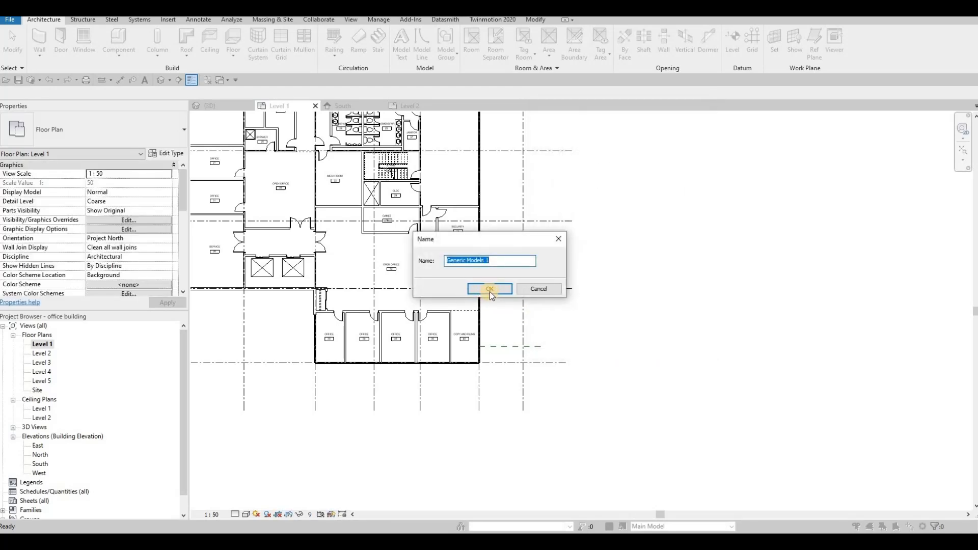
{"action": "left_click", "coordinate": [469, 271]}
{"action": "key", "text": "Return"}
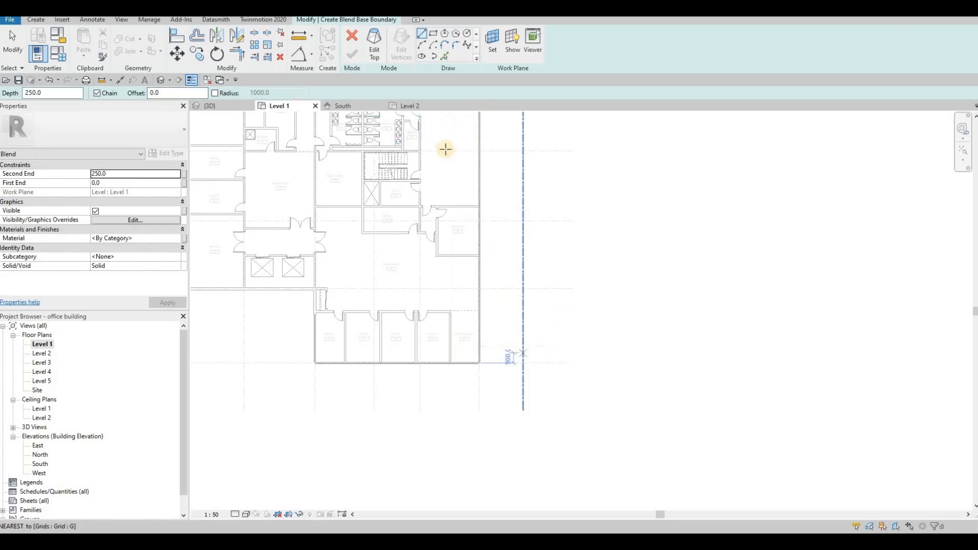
{"action": "left_click", "coordinate": [378, 56]}
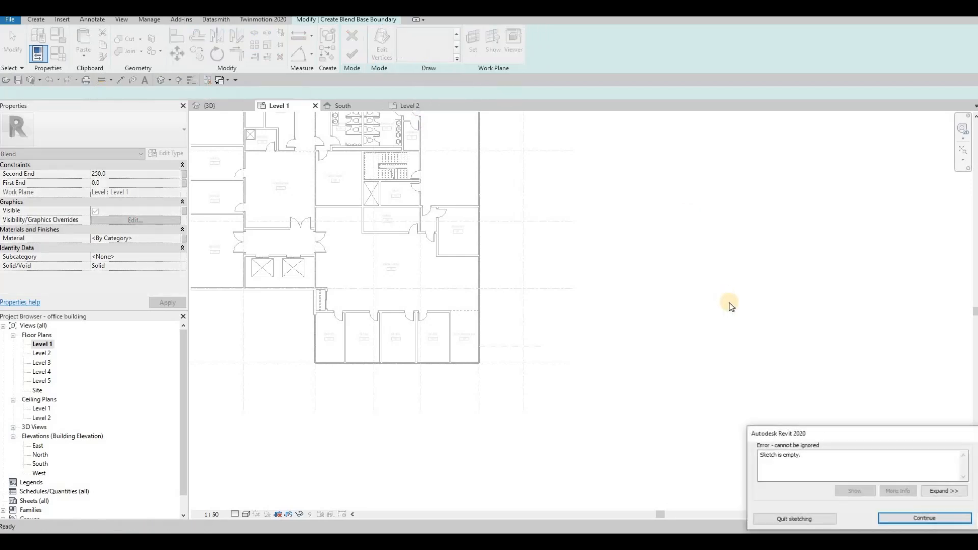
{"action": "left_click", "coordinate": [907, 524]}
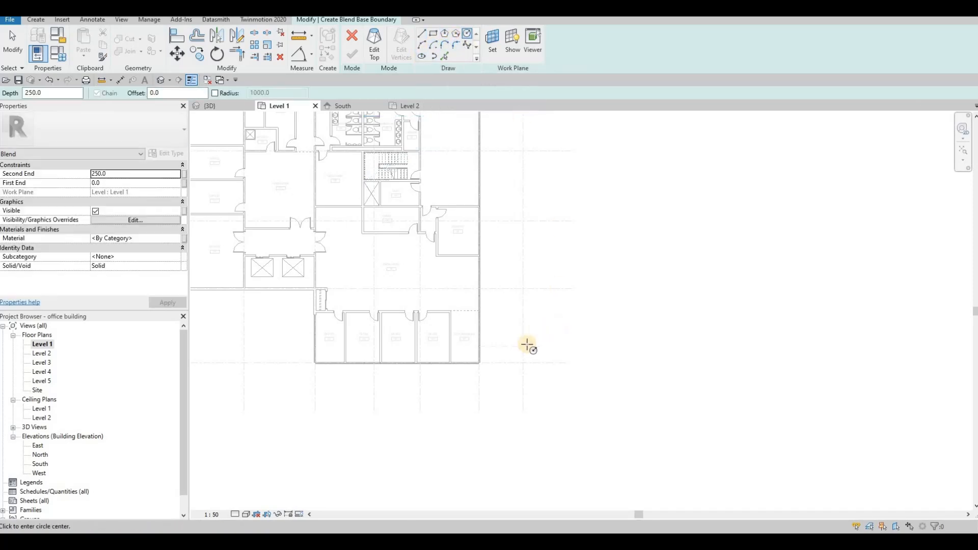
Step: Try to sketch the blend's base as a 300 mm radius circle where the column reference plane meets grid G
{"action": "left_click", "coordinate": [524, 346]}
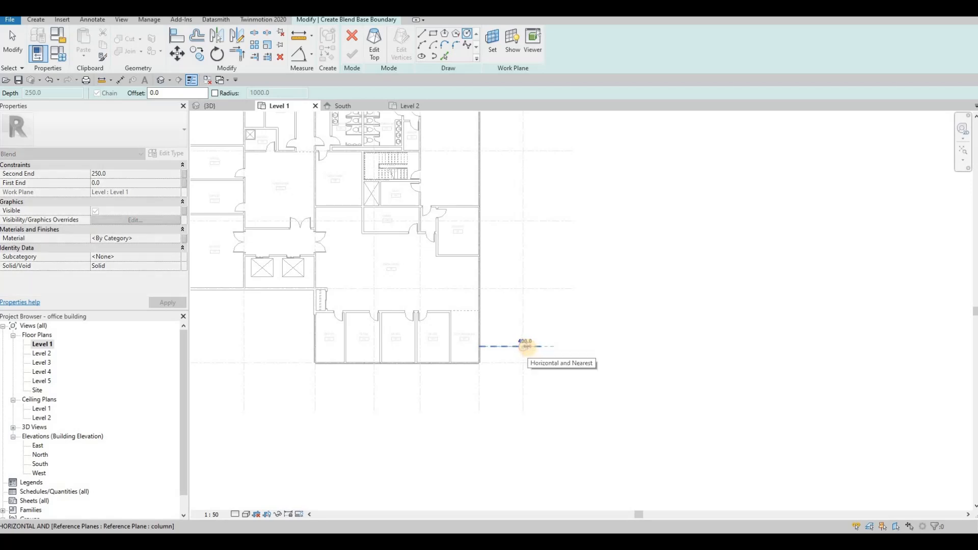
{"action": "type", "text": "300"}
{"action": "key", "text": "Return"}
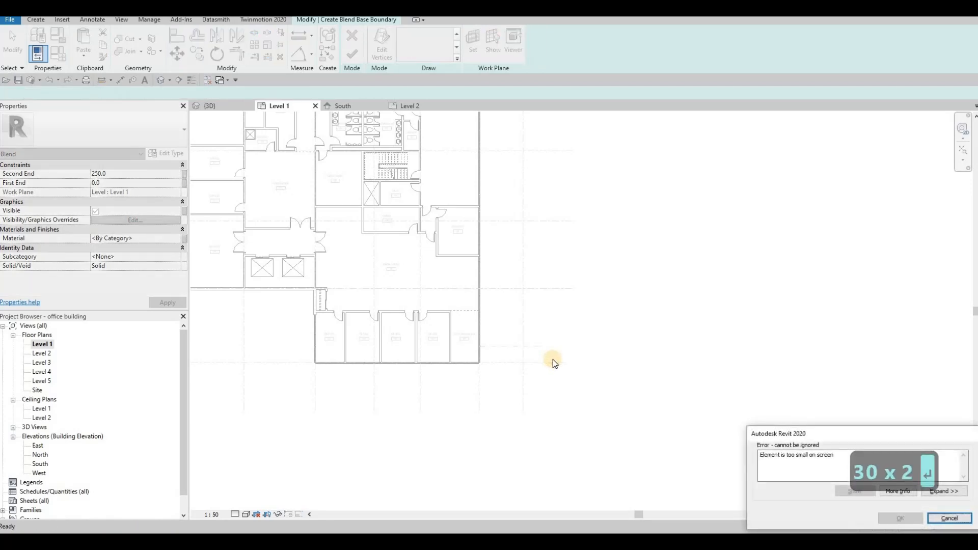
{"action": "key", "text": "Escape"}
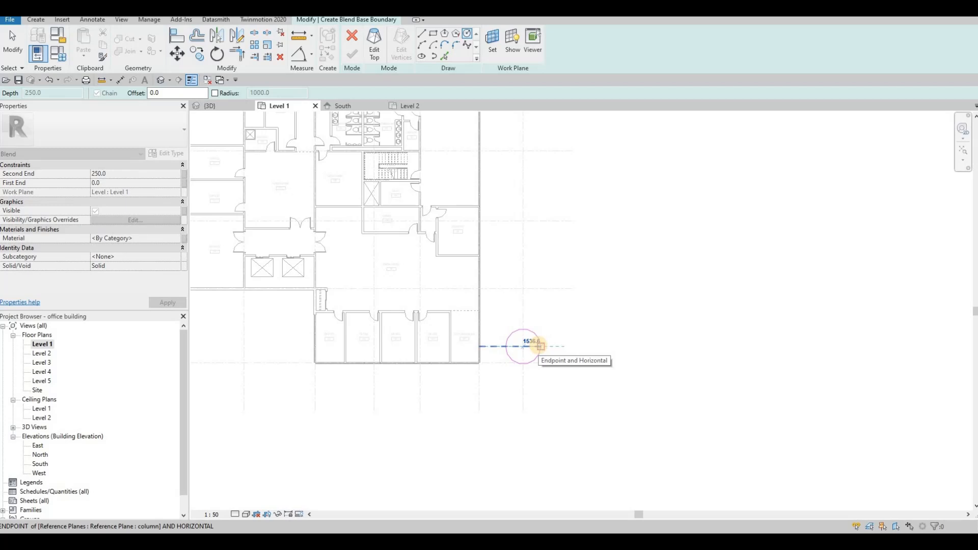
Step: Sketch the blend's base as a 600 mm radius circle centred where the column reference plane meets grid G
{"action": "type", "text": "600"}
{"action": "key", "text": "Return"}
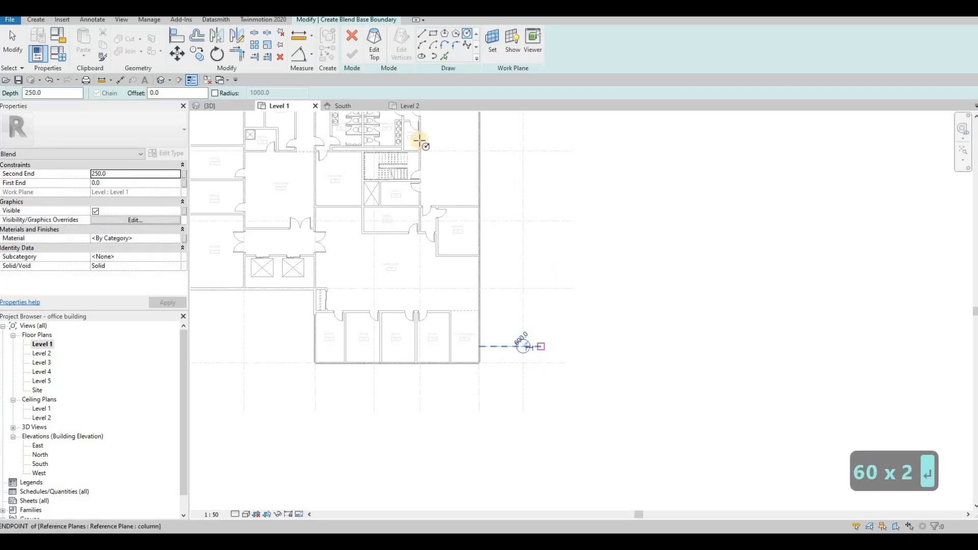
Step: Sketch the blend's top boundary as a 600 mm radius circle on the reference plane, between the base circle and the building, and finish the blend
{"action": "left_click", "coordinate": [376, 51]}
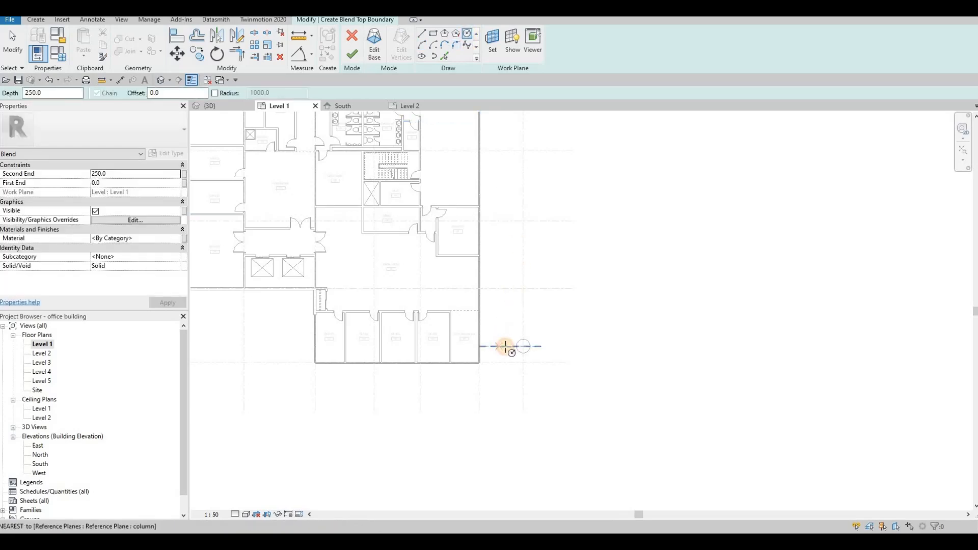
{"action": "left_click", "coordinate": [504, 346]}
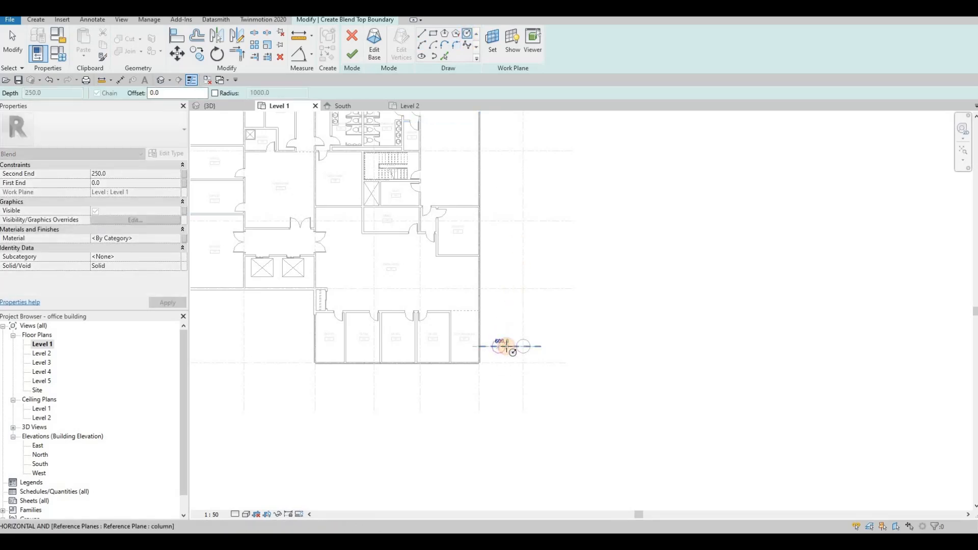
{"action": "left_click", "coordinate": [506, 346]}
{"action": "left_click", "coordinate": [355, 53]}
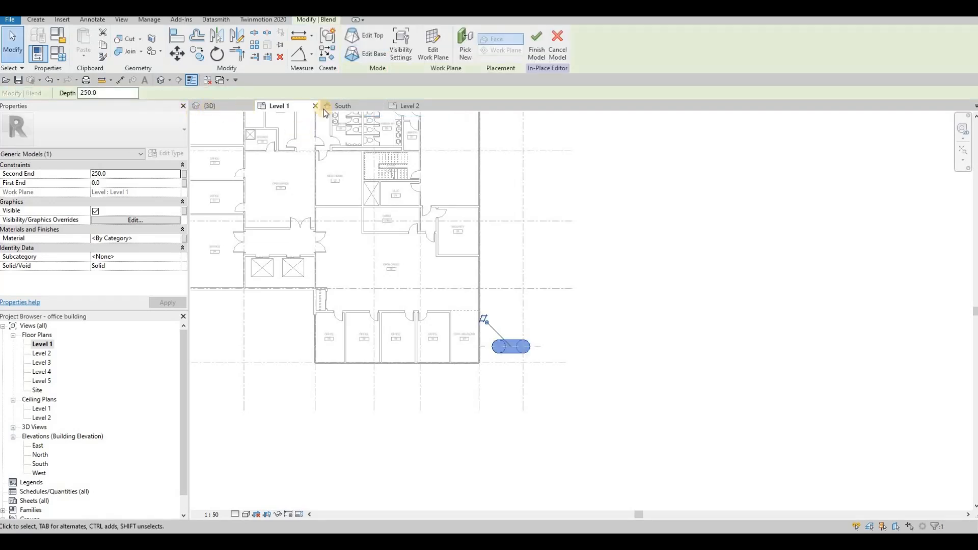
Step: In the South elevation, stretch the blend's top end up to Level 2 and align its base end with Level 1
{"action": "left_click", "coordinate": [338, 105]}
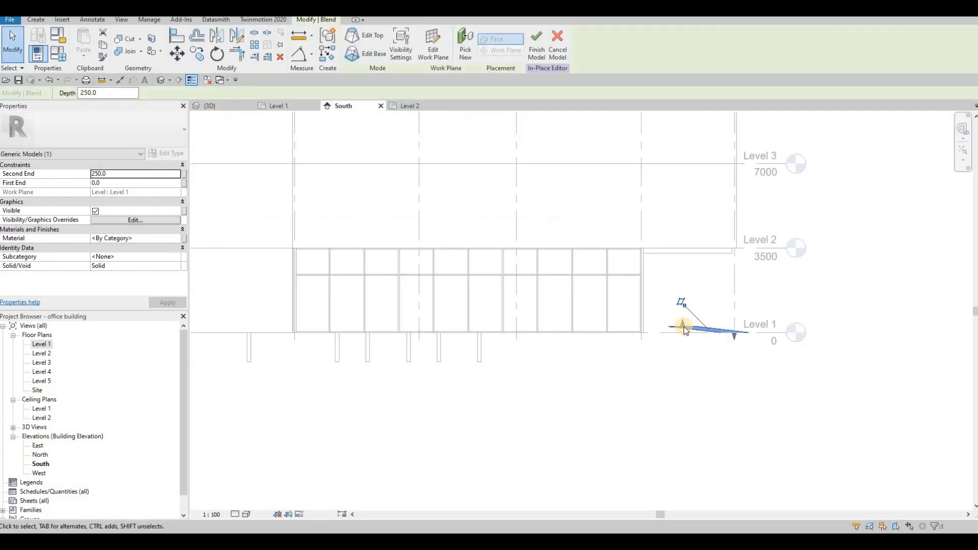
{"action": "scroll", "coordinate": [679, 322], "scroll_direction": "up", "scroll_amount": 1}
{"action": "left_click_drag", "start_coordinate": [679, 322], "coordinate": [682, 285]}
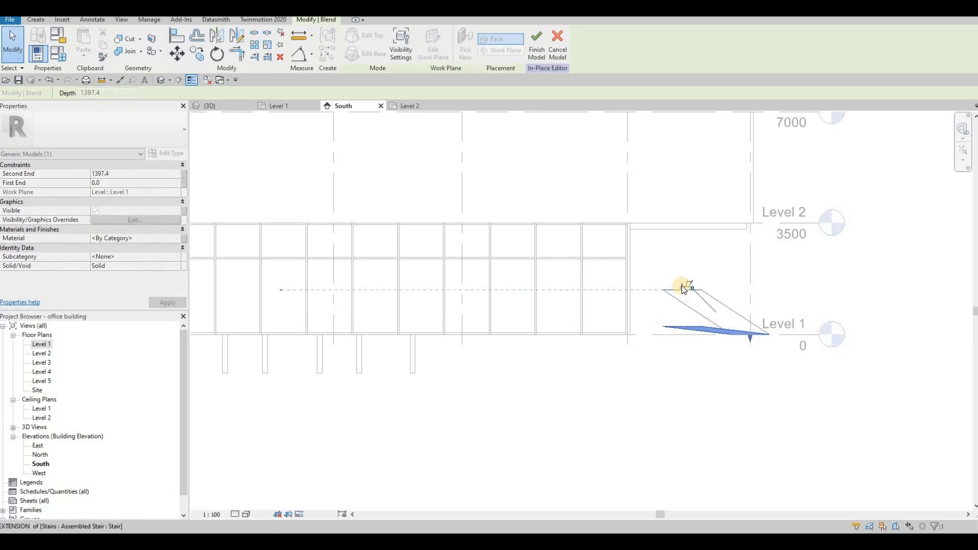
{"action": "left_click_drag", "start_coordinate": [681, 224], "coordinate": [681, 223]}
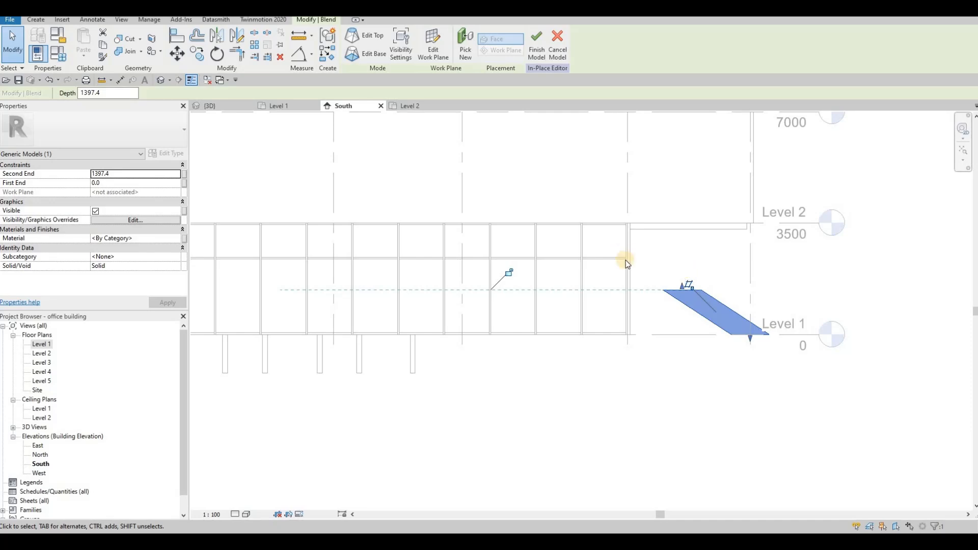
{"action": "middle_click_drag", "start_coordinate": [684, 311], "coordinate": [638, 315]}
{"action": "key", "text": "Escape"}
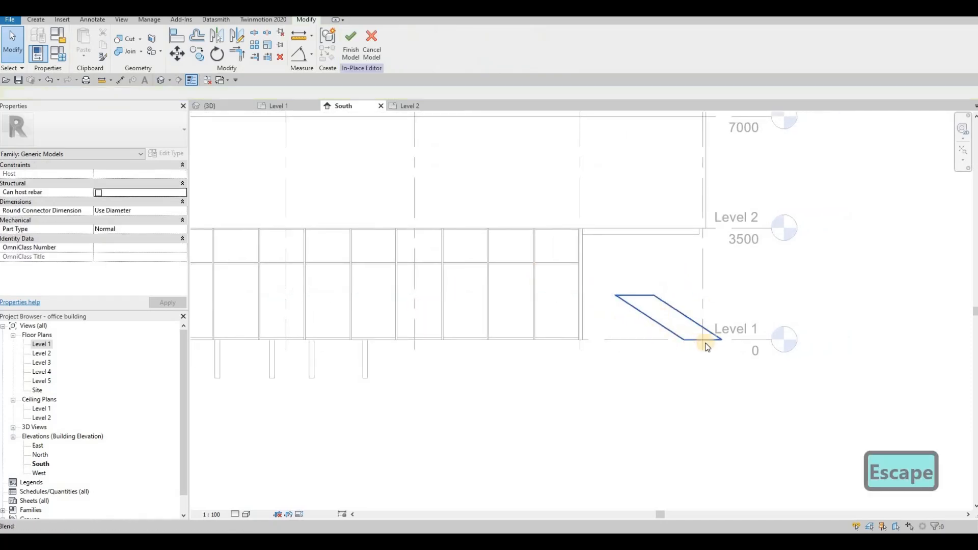
{"action": "left_click", "coordinate": [706, 342]}
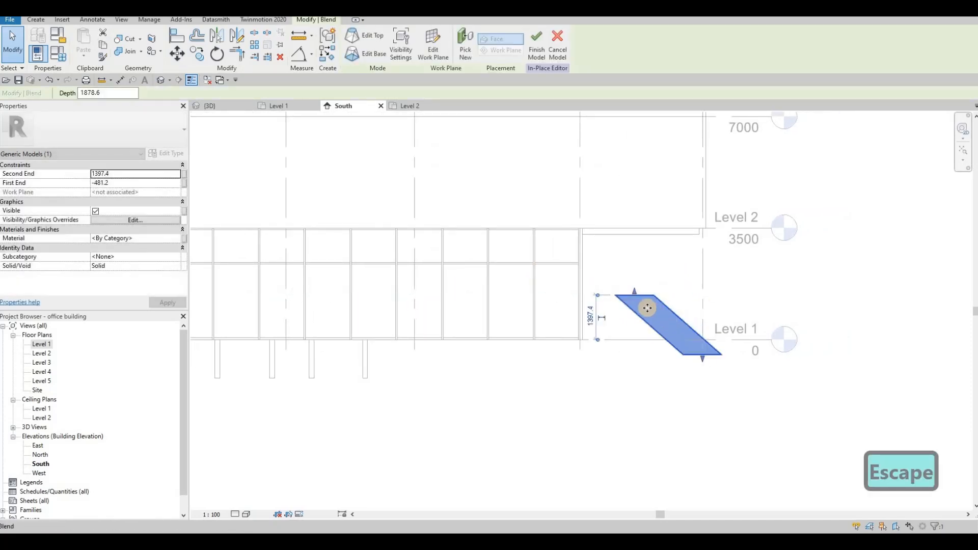
{"action": "left_click_drag", "start_coordinate": [635, 249], "coordinate": [634, 228]}
{"action": "left_click_drag", "start_coordinate": [704, 359], "coordinate": [694, 335]}
{"action": "key", "text": "Escape"}
{"action": "key", "text": "Escape"}
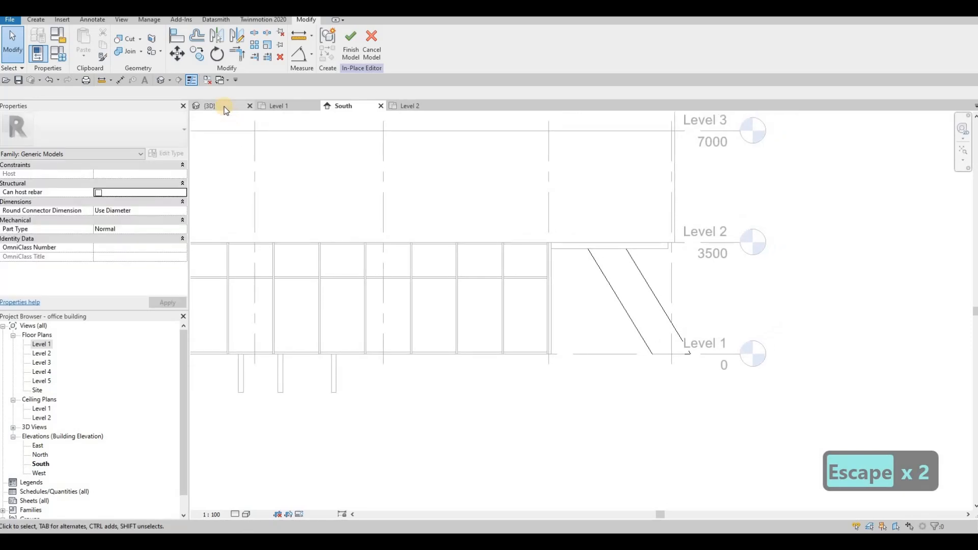
Step: Rotate the blend 180 degrees in the Level 1 plan and check its slant in 3D
{"action": "left_click", "coordinate": [282, 107]}
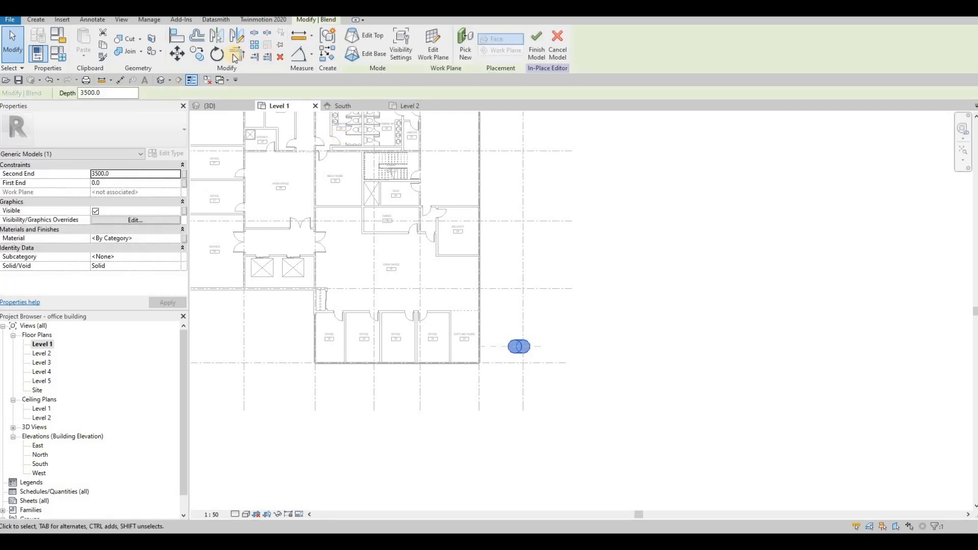
{"action": "key", "text": "r"}
{"action": "key", "text": "o"}
{"action": "left_click", "coordinate": [382, 345]}
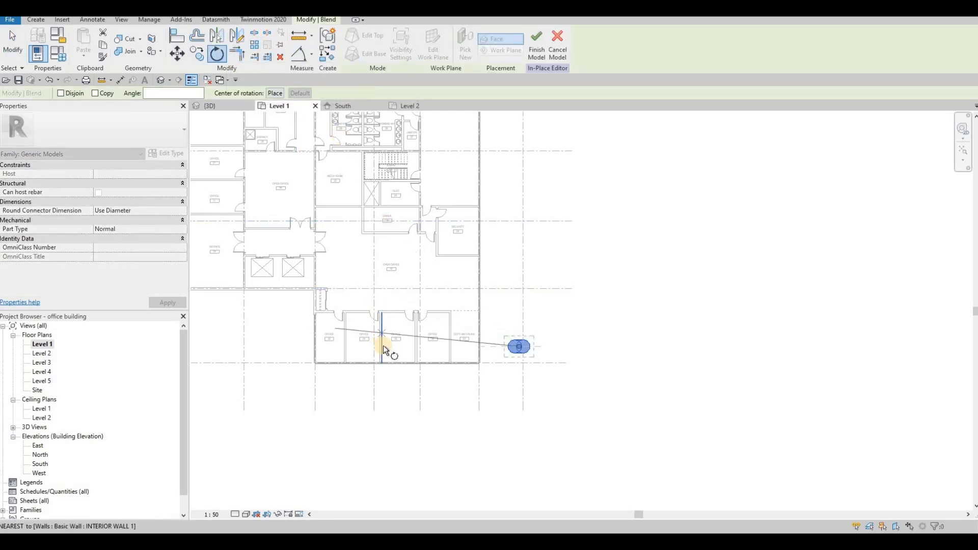
{"action": "left_click", "coordinate": [581, 356]}
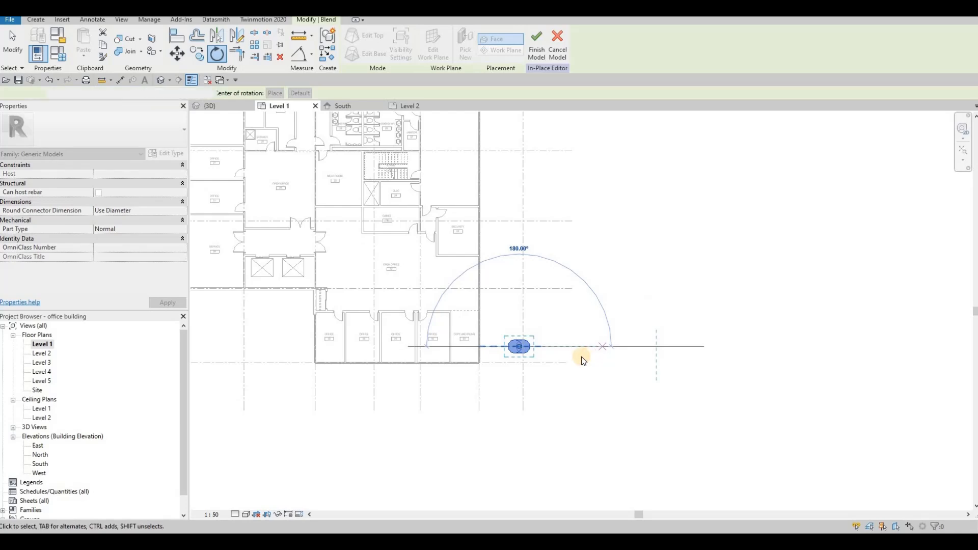
{"action": "key", "text": "Escape"}
{"action": "key", "text": "ctrl+Tab"}
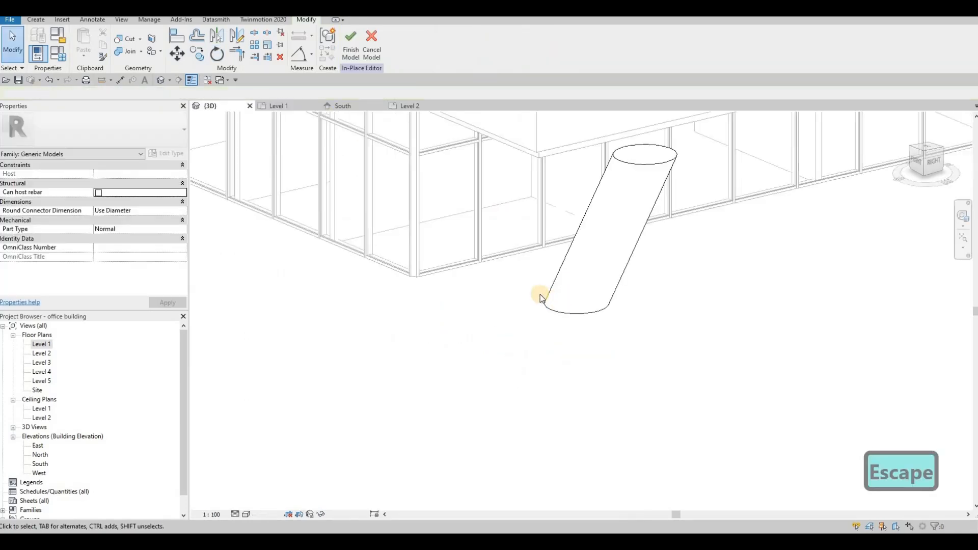
{"action": "middle_click_drag", "start_coordinate": [501, 284], "coordinate": [594, 212], "text": "shift"}
Step: In the South elevation, nudge the blend toward the building until its top's outer edge meets the outer edge of the Level 2 overhang
{"action": "key", "text": "ctrl+Tab"}
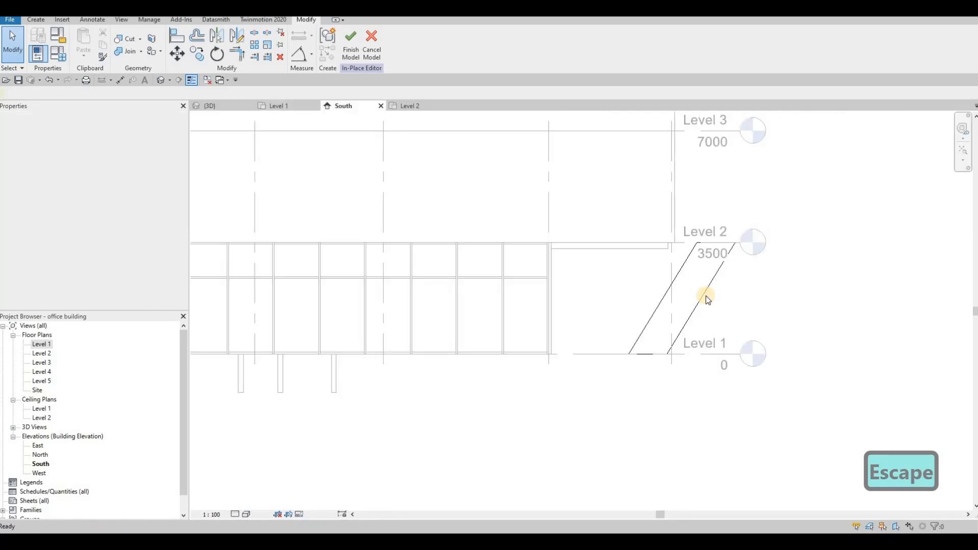
{"action": "left_click", "coordinate": [697, 301]}
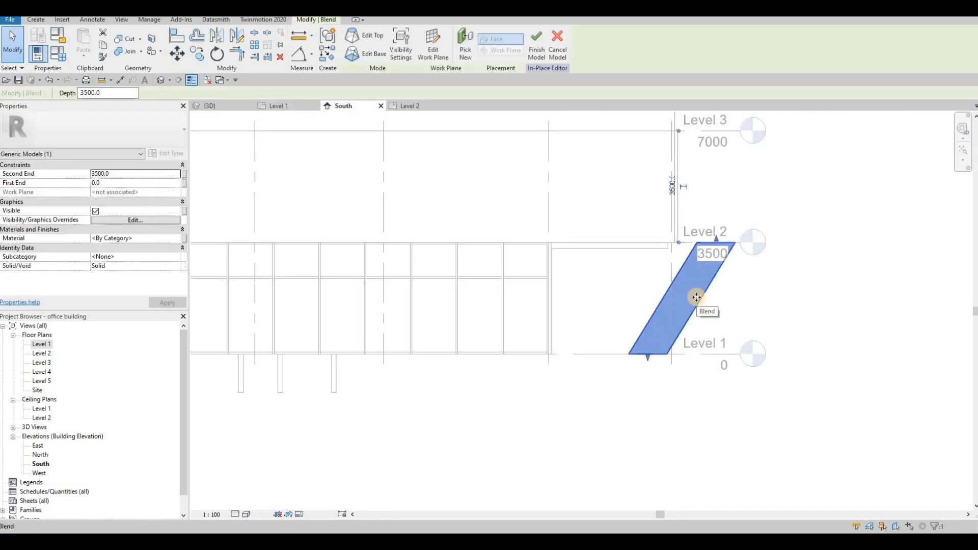
{"action": "key", "text": "Left"}
{"action": "key", "text": "Left"}
{"action": "key", "text": "Left"}
{"action": "key", "text": "Left"}
{"action": "key", "text": "Left"}
{"action": "key", "text": "Left"}
{"action": "key", "text": "Left"}
{"action": "key", "text": "Left"}
{"action": "key", "text": "Left"}
{"action": "key", "text": "Left"}
{"action": "key", "text": "Left"}
{"action": "key", "text": "Left"}
{"action": "key", "text": "Left"}
{"action": "key", "text": "Left"}
{"action": "key", "text": "Left"}
{"action": "key", "text": "Left"}
{"action": "key", "text": "Left"}
{"action": "key", "text": "Left"}
{"action": "key", "text": "Left"}
{"action": "key", "text": "Left"}
{"action": "key", "text": "Left"}
{"action": "key", "text": "Left"}
{"action": "key", "text": "Left"}
{"action": "key", "text": "Left"}
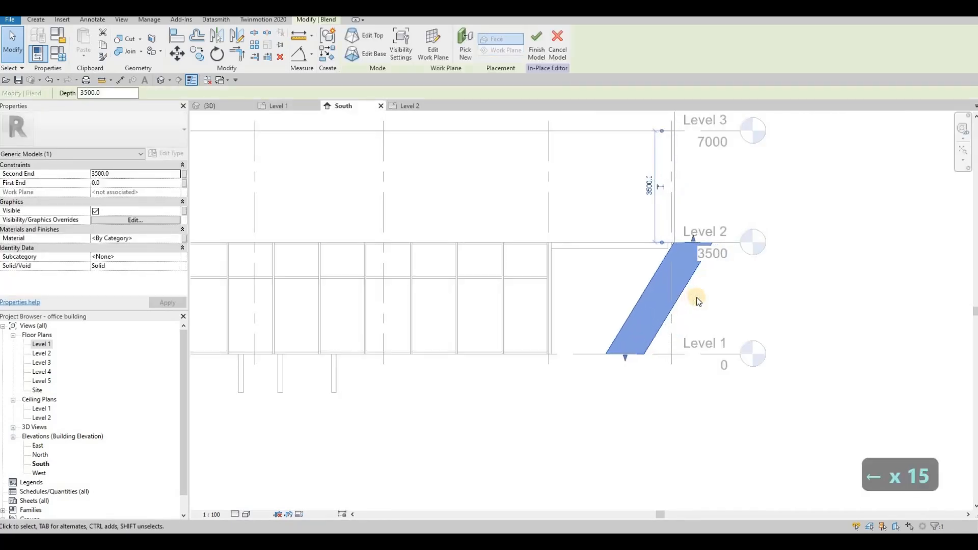
{"action": "key", "text": "Left"}
{"action": "key", "text": "Left"}
{"action": "key", "text": "Left"}
{"action": "key", "text": "Left"}
{"action": "key", "text": "Left"}
{"action": "key", "text": "Left"}
{"action": "key", "text": "Left"}
{"action": "key", "text": "Left"}
{"action": "key", "text": "Left"}
{"action": "key", "text": "Left"}
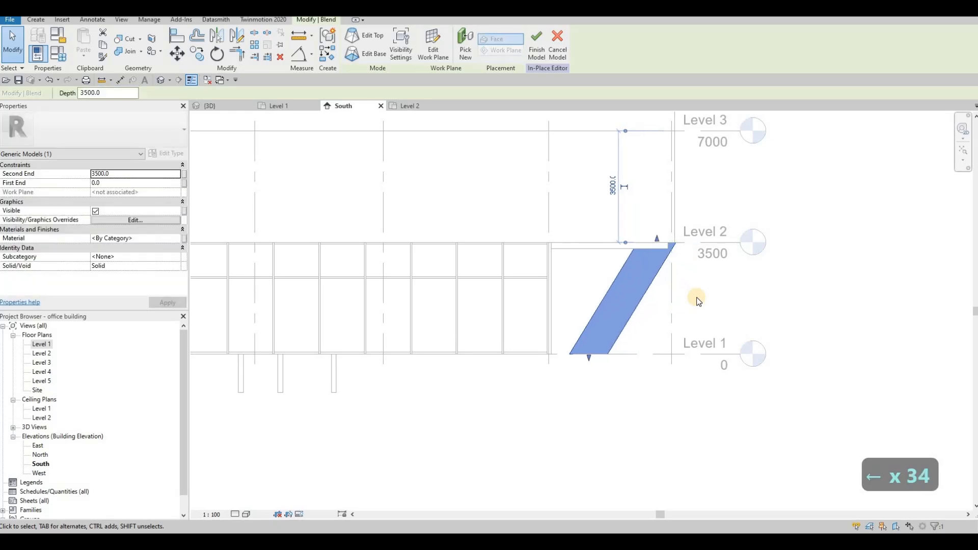
{"action": "key", "text": "Escape"}
{"action": "key", "text": "Escape"}
Step: Edit the blend's top boundary in 3D and set its circle radius to 300 mm
{"action": "left_click", "coordinate": [213, 107]}
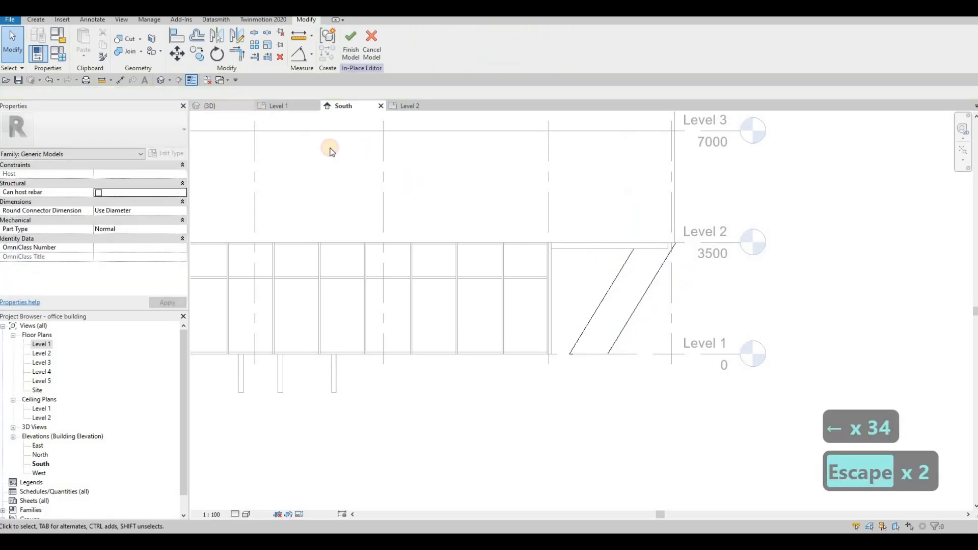
{"action": "middle_click_drag", "start_coordinate": [491, 277], "coordinate": [524, 244], "text": "shift"}
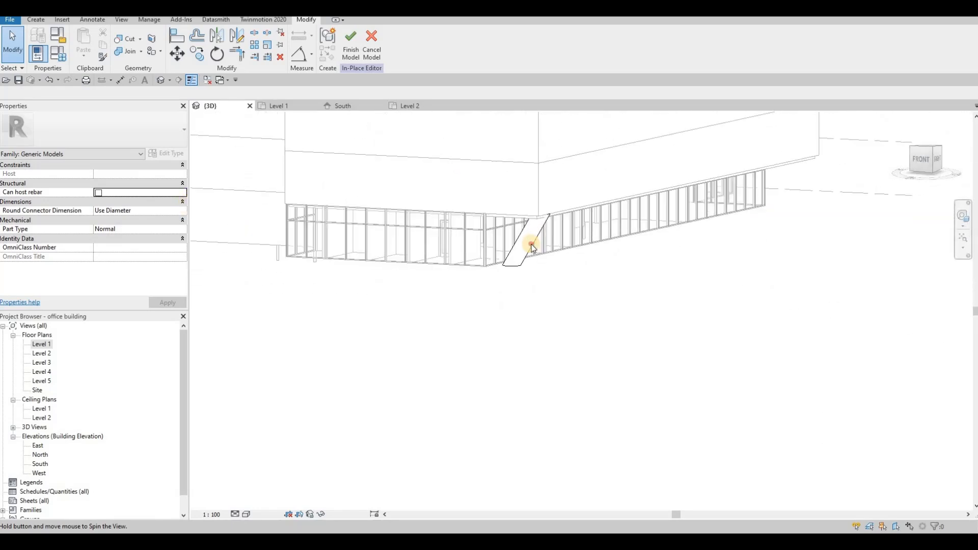
{"action": "left_click", "coordinate": [524, 245]}
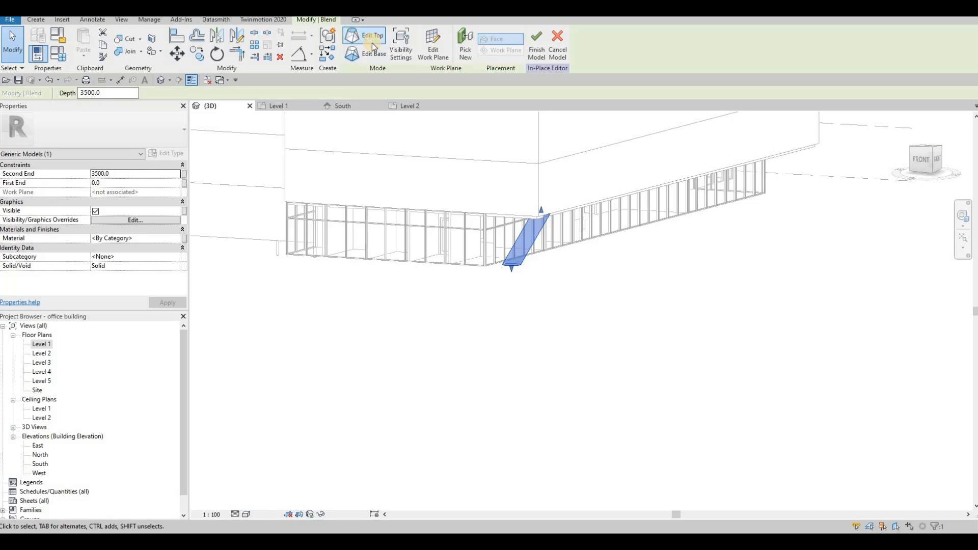
{"action": "left_click", "coordinate": [372, 43]}
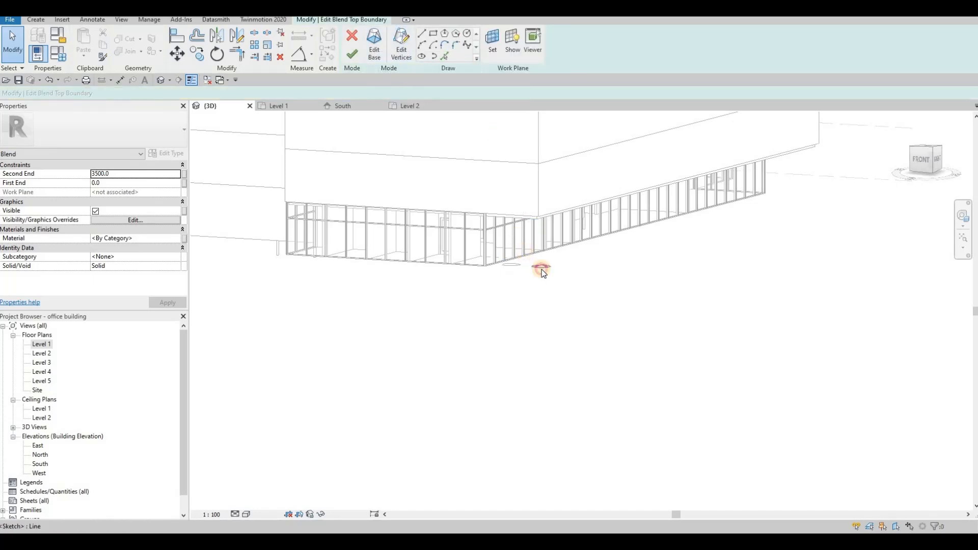
{"action": "left_click", "coordinate": [549, 266]}
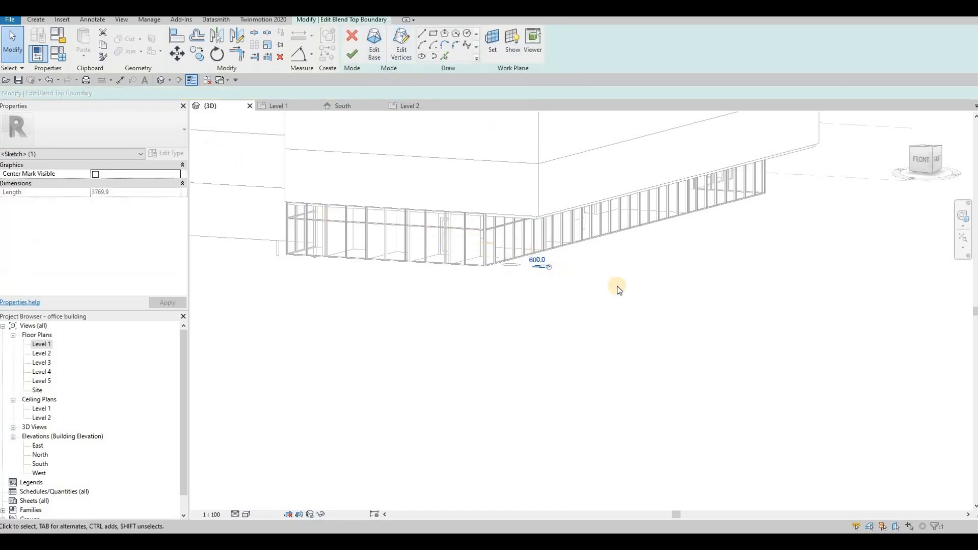
{"action": "scroll", "coordinate": [643, 302], "scroll_direction": "up", "scroll_amount": 5}
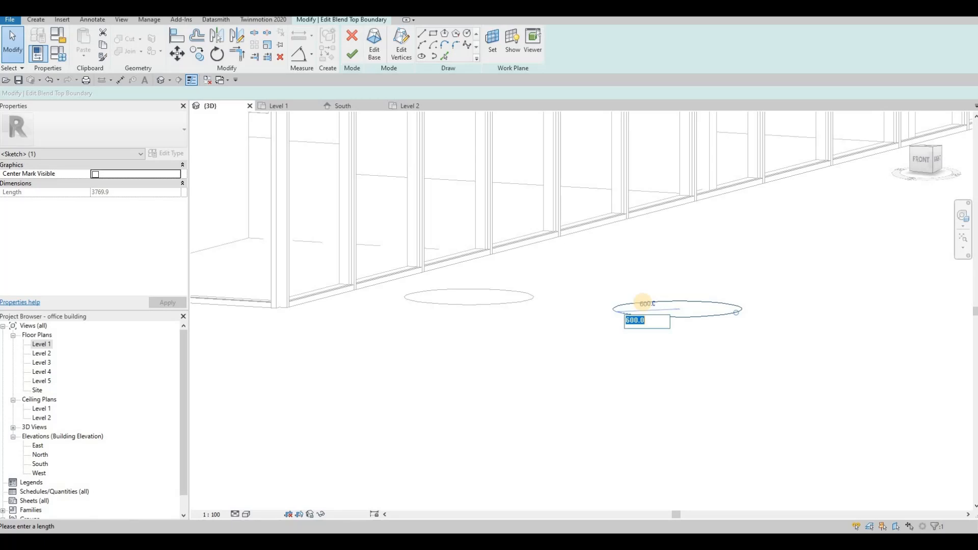
{"action": "type", "text": "300"}
{"action": "key", "text": "Return"}
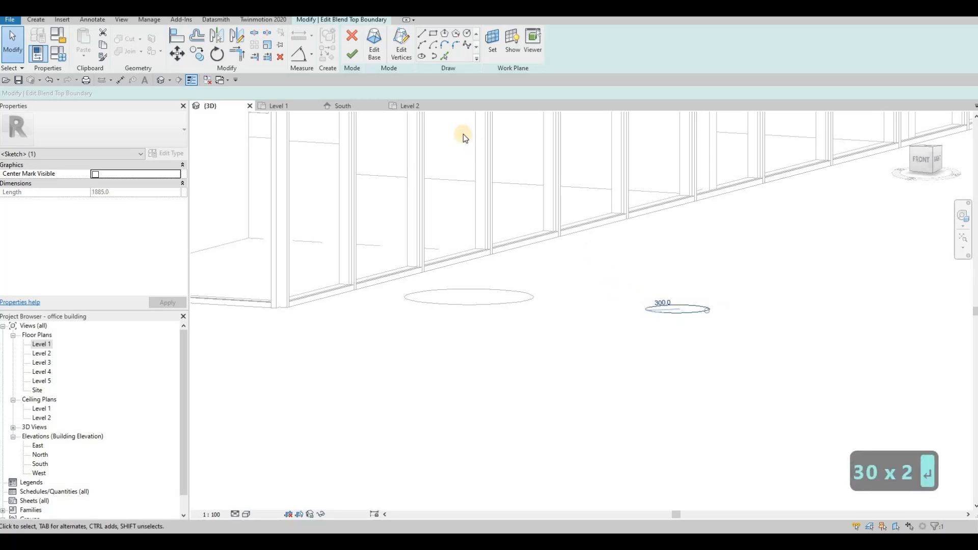
{"action": "left_click", "coordinate": [355, 53]}
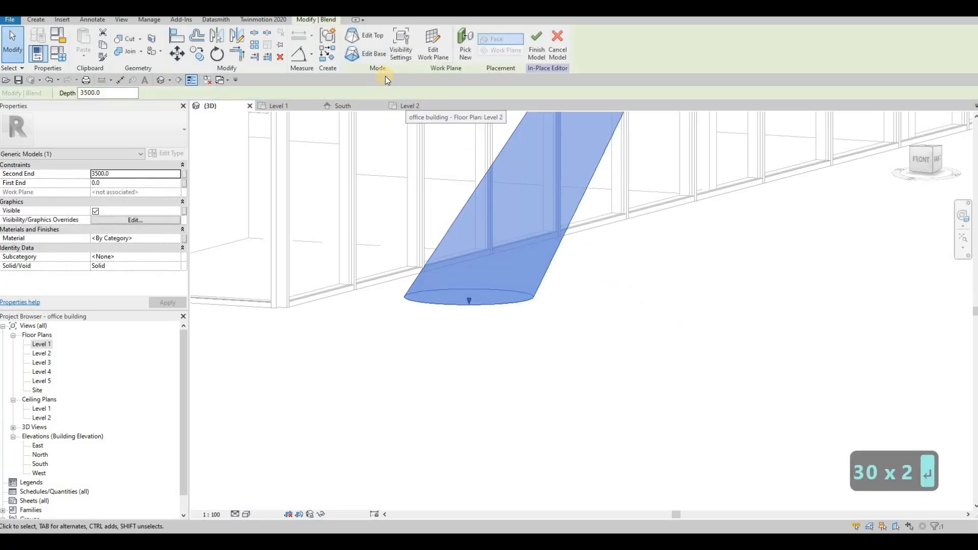
Step: Edit the blend's base boundary and set its circle radius to 300 mm
{"action": "left_click", "coordinate": [374, 40]}
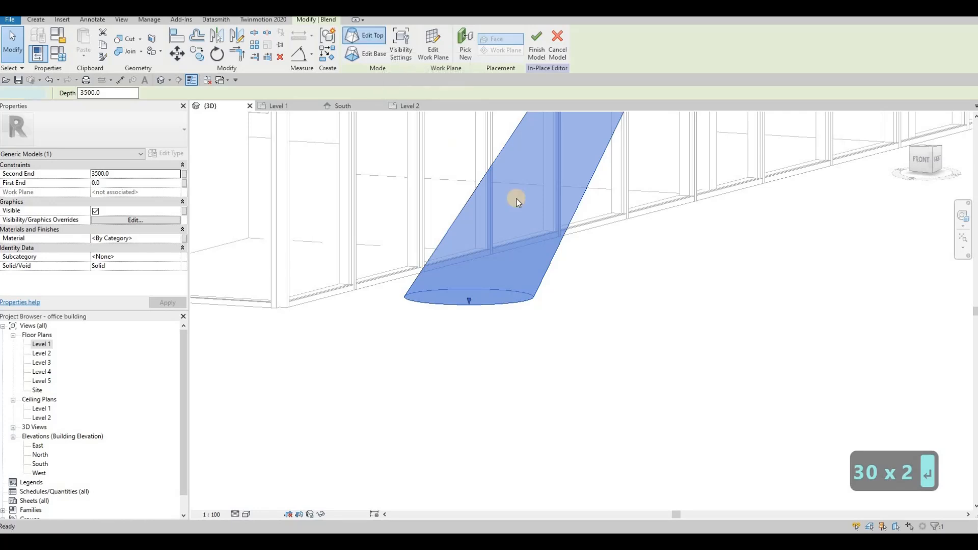
{"action": "left_click", "coordinate": [375, 59]}
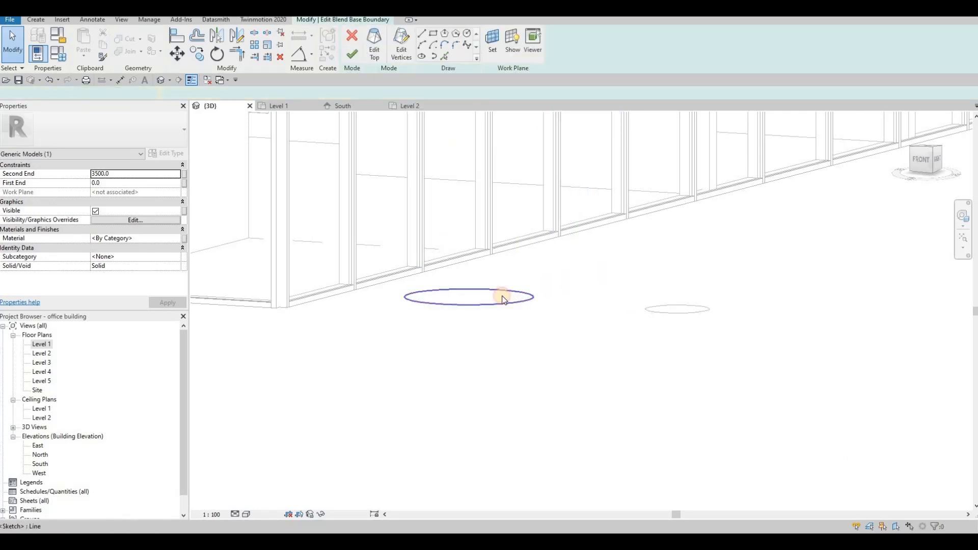
{"action": "left_click", "coordinate": [441, 296]}
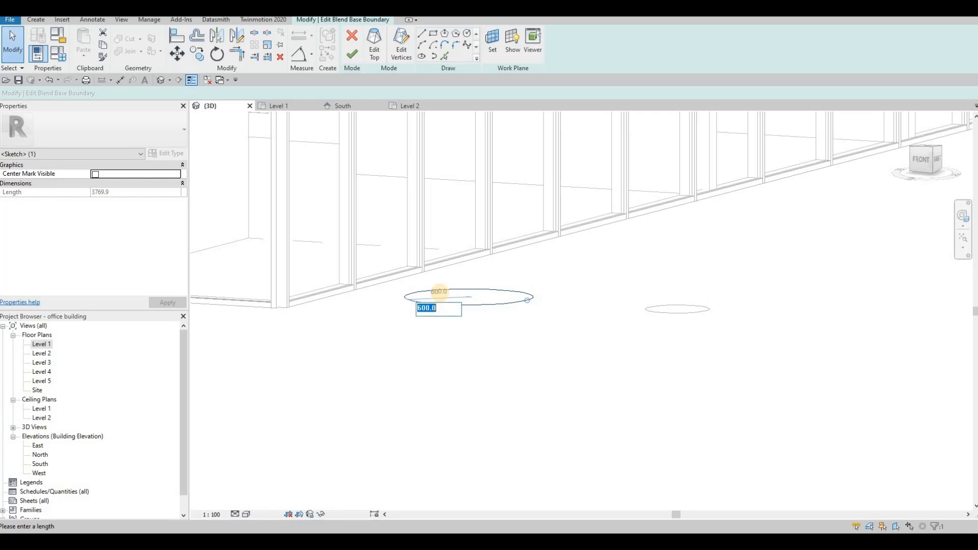
{"action": "type", "text": "300"}
{"action": "key", "text": "Return"}
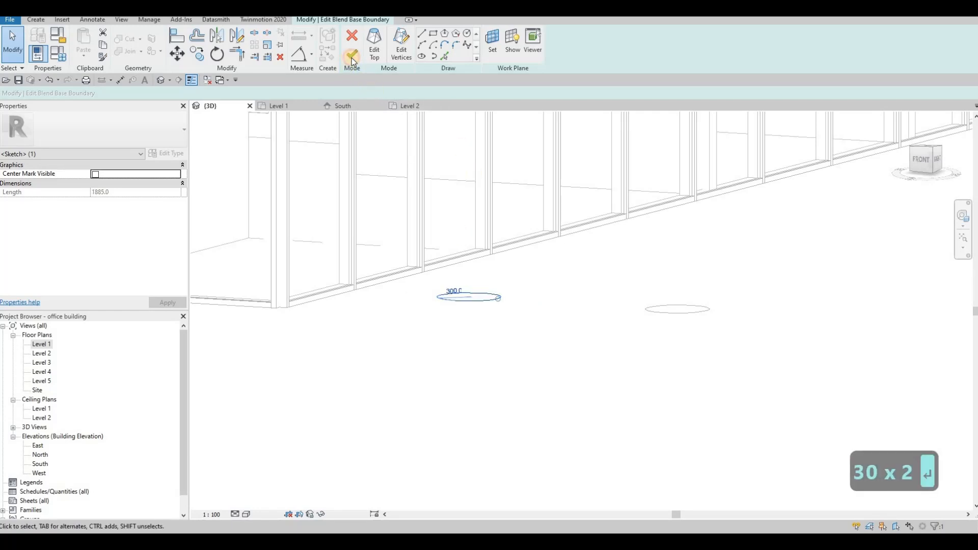
{"action": "left_click", "coordinate": [352, 57]}
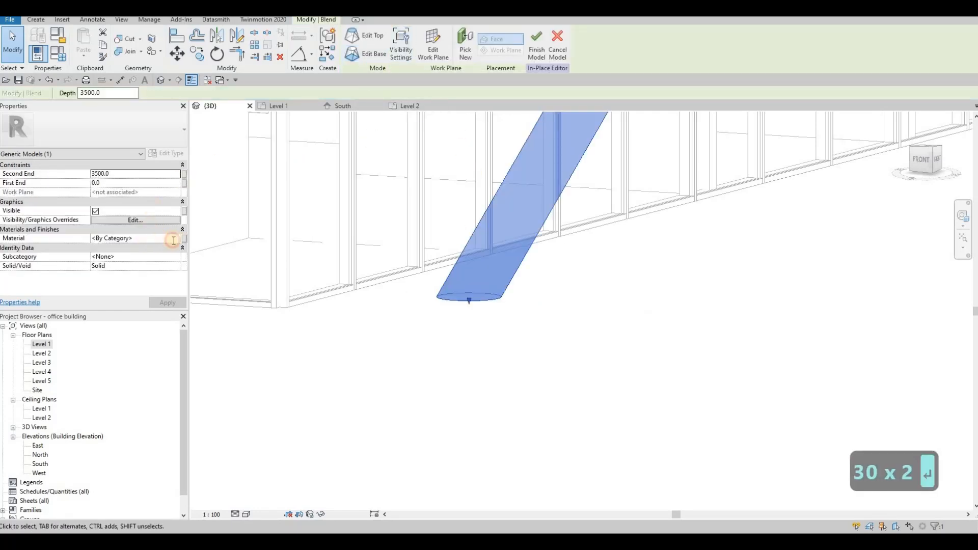
Step: Assign the Concrete Masonry Units material to the slanted column
{"action": "left_click", "coordinate": [173, 240]}
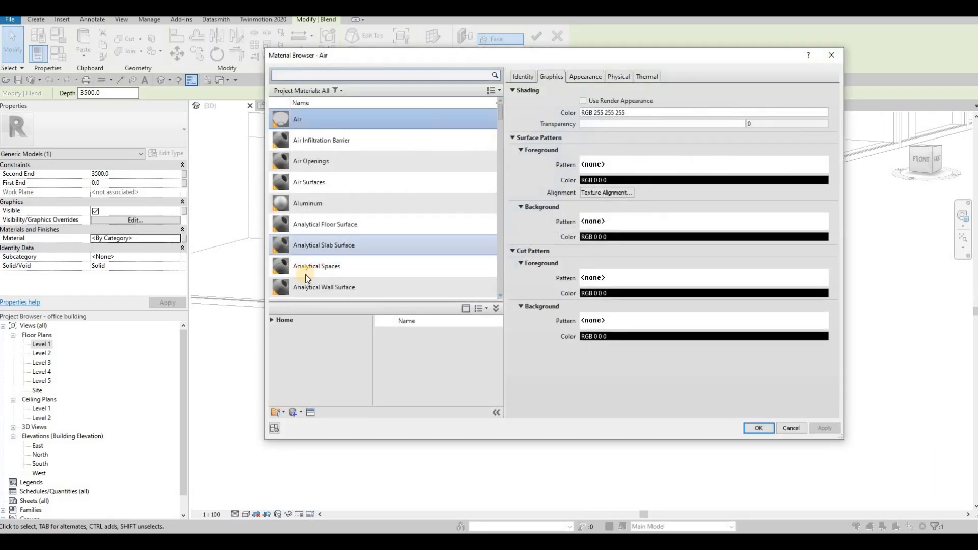
{"action": "scroll", "coordinate": [306, 285], "scroll_direction": "down", "scroll_amount": 5}
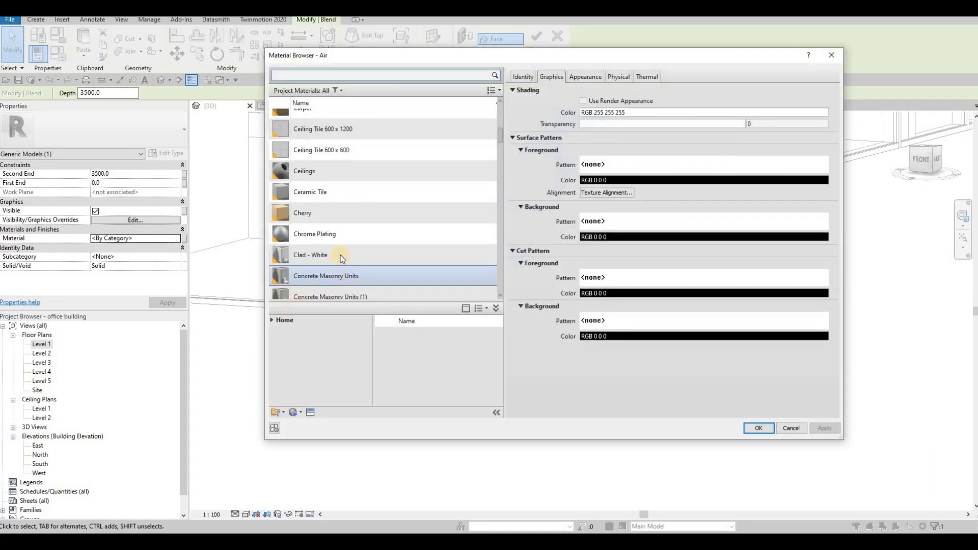
{"action": "scroll", "coordinate": [342, 257], "scroll_direction": "down", "scroll_amount": 1}
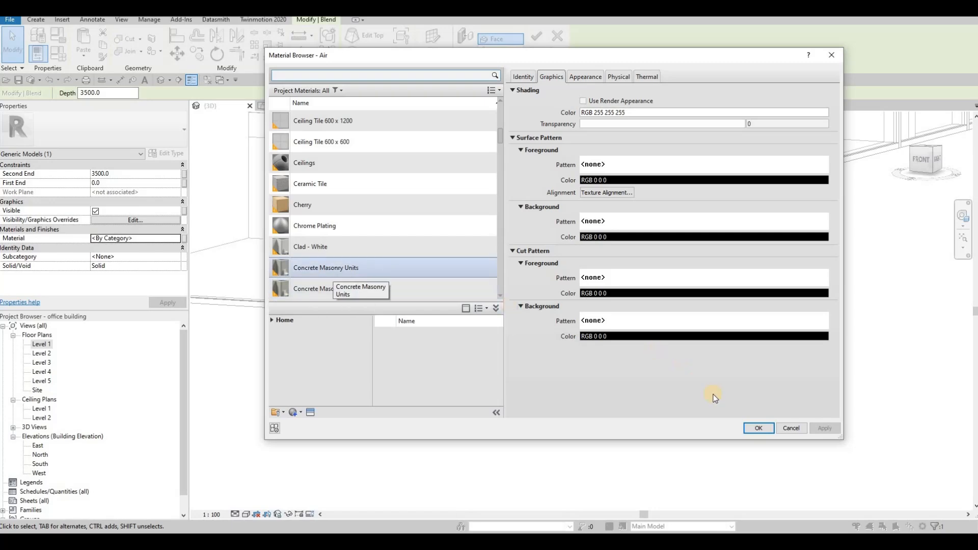
{"action": "left_click", "coordinate": [758, 429]}
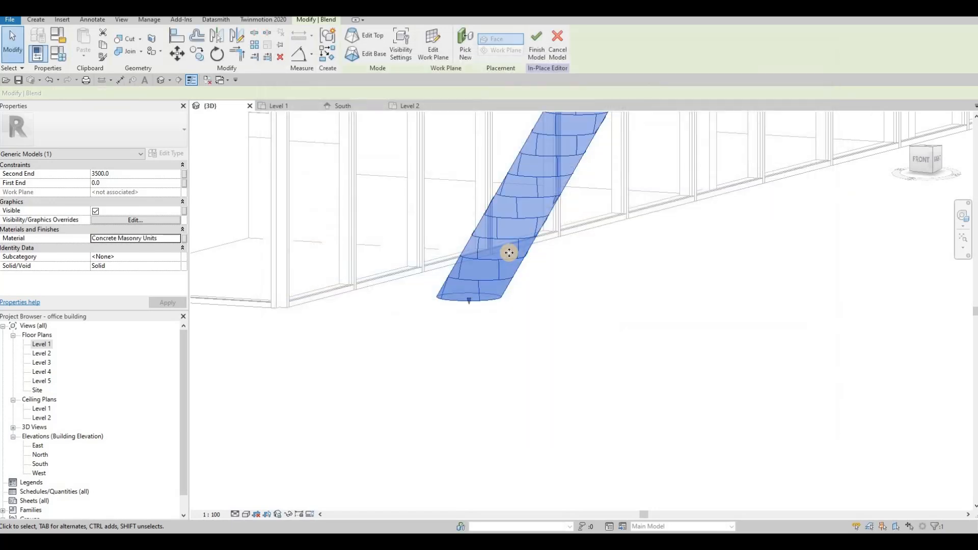
Step: Change the slanted column's material to Concrete, Aerated from the AEC Materials concrete library and finish the in-place model
{"action": "left_click", "coordinate": [176, 238]}
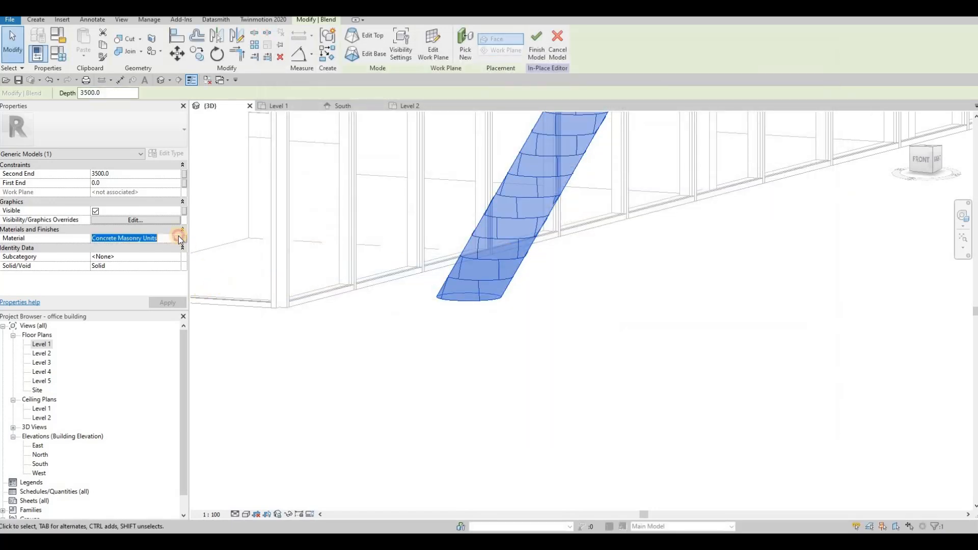
{"action": "left_click", "coordinate": [178, 236]}
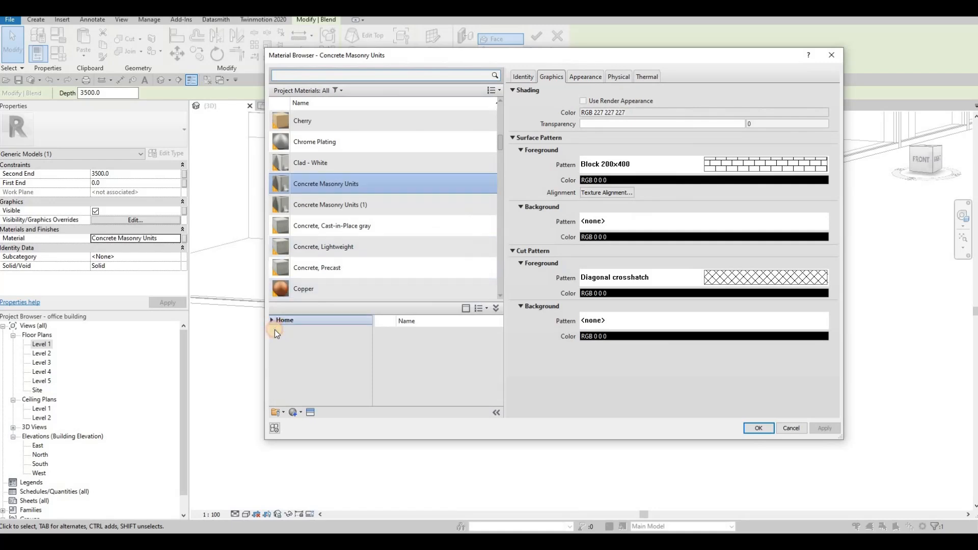
{"action": "left_click", "coordinate": [271, 321]}
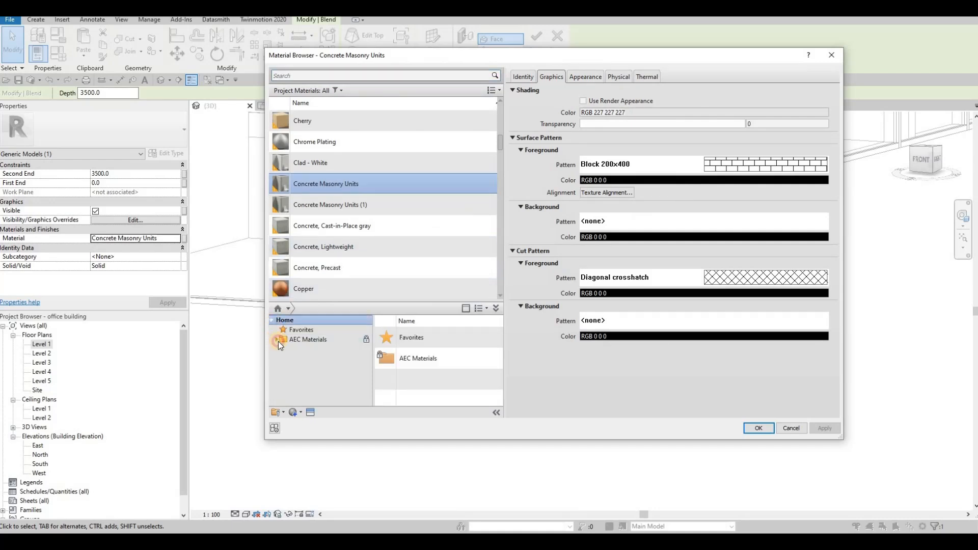
{"action": "left_click", "coordinate": [277, 340]}
{"action": "left_click", "coordinate": [306, 368]}
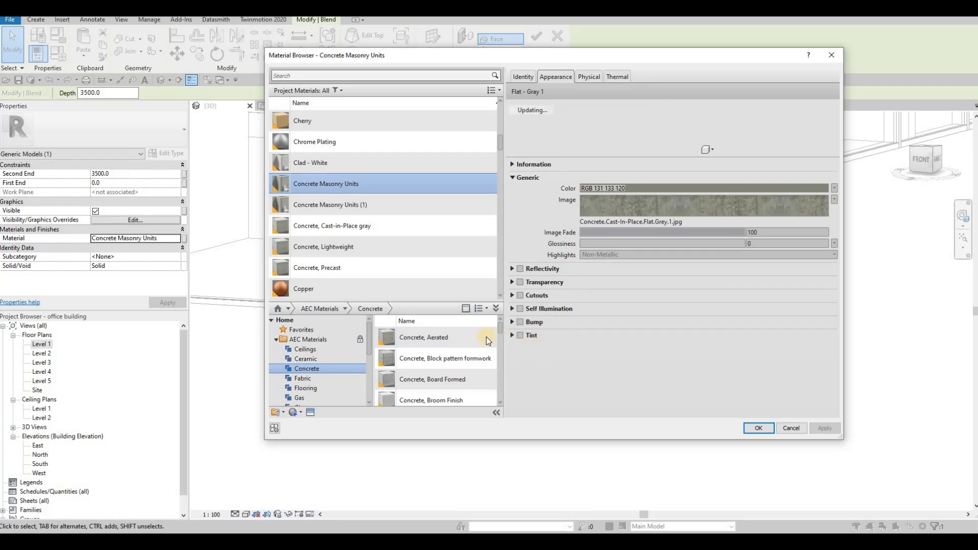
{"action": "left_click", "coordinate": [493, 340]}
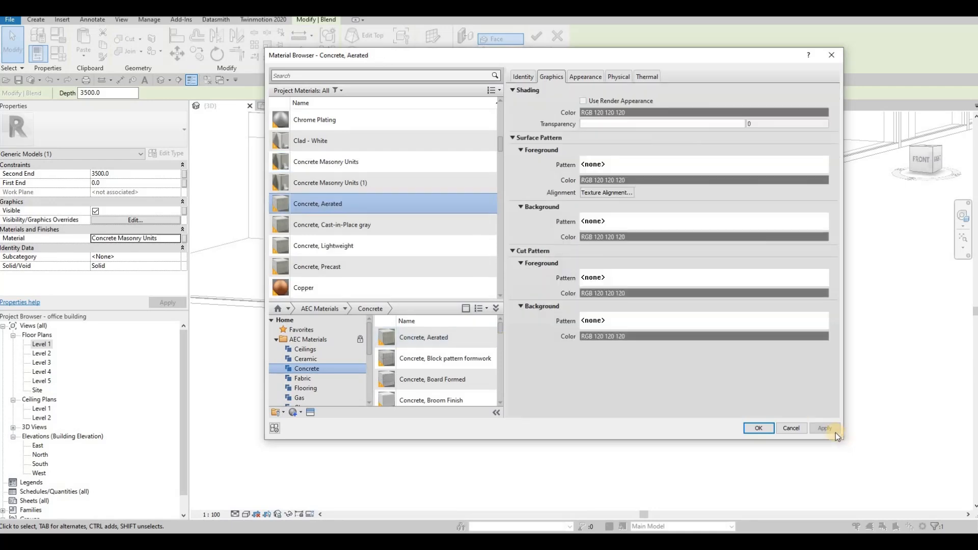
{"action": "left_click", "coordinate": [759, 428]}
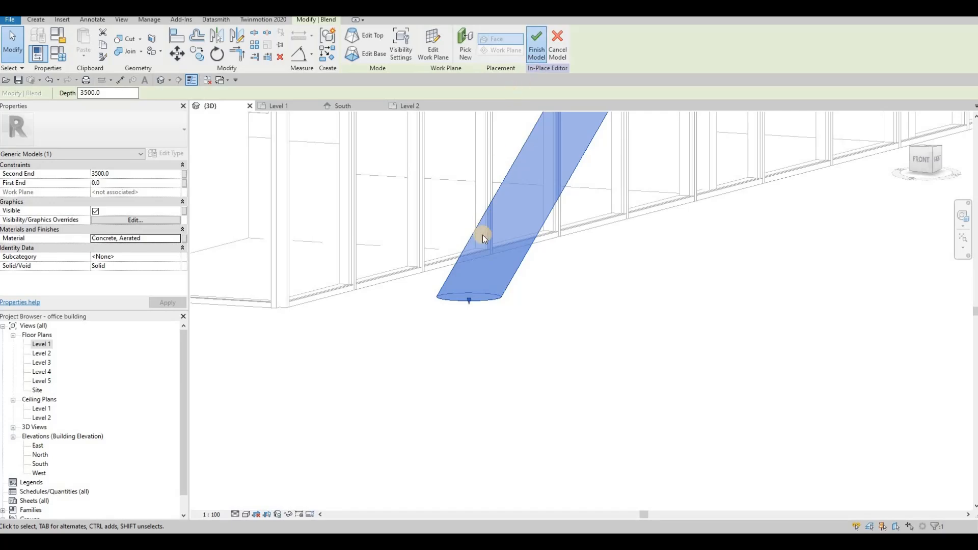
Step: Set the Level 2 floor's Height Offset From Level to 200 mm
{"action": "middle_click_drag", "start_coordinate": [475, 236], "coordinate": [511, 185], "text": "shift"}
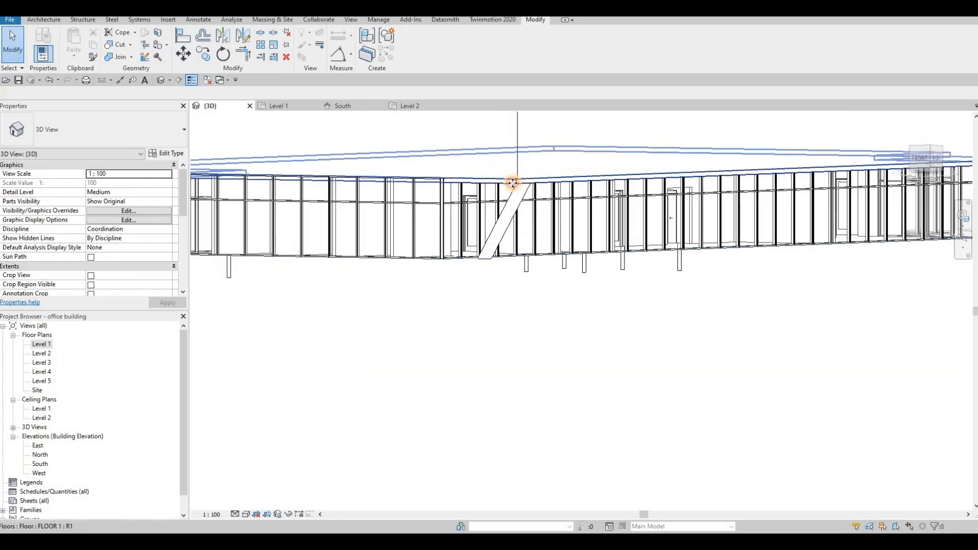
{"action": "left_click", "coordinate": [512, 183]}
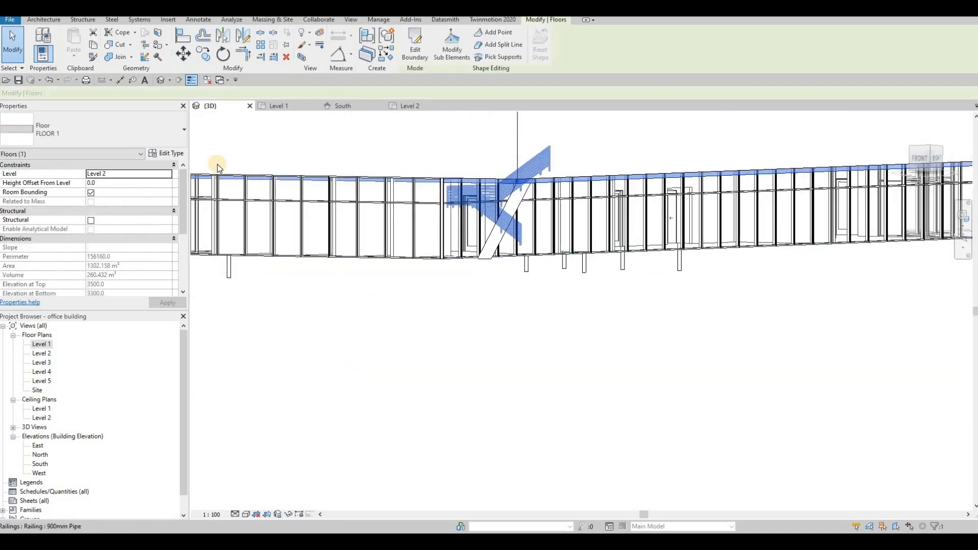
{"action": "left_click", "coordinate": [116, 183]}
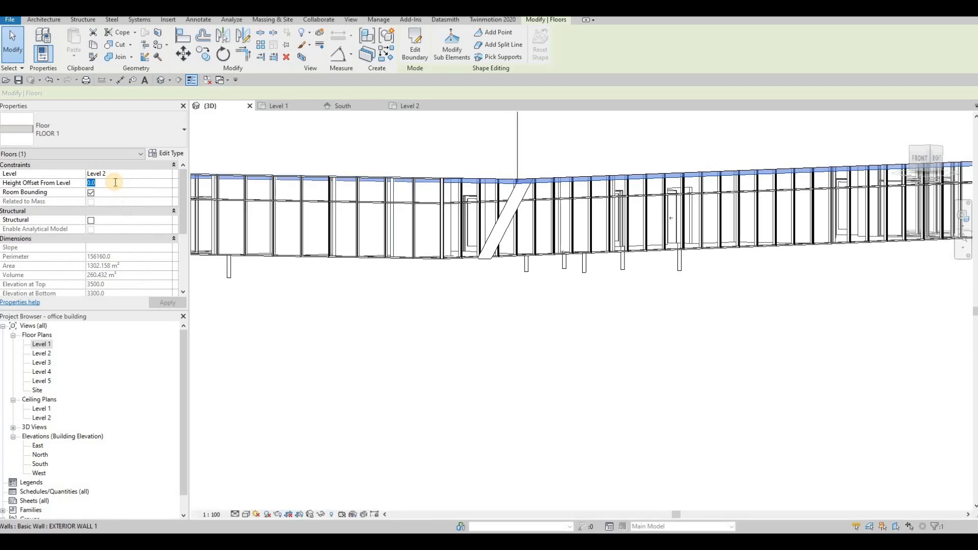
{"action": "type", "text": "200"}
{"action": "left_click", "coordinate": [160, 302]}
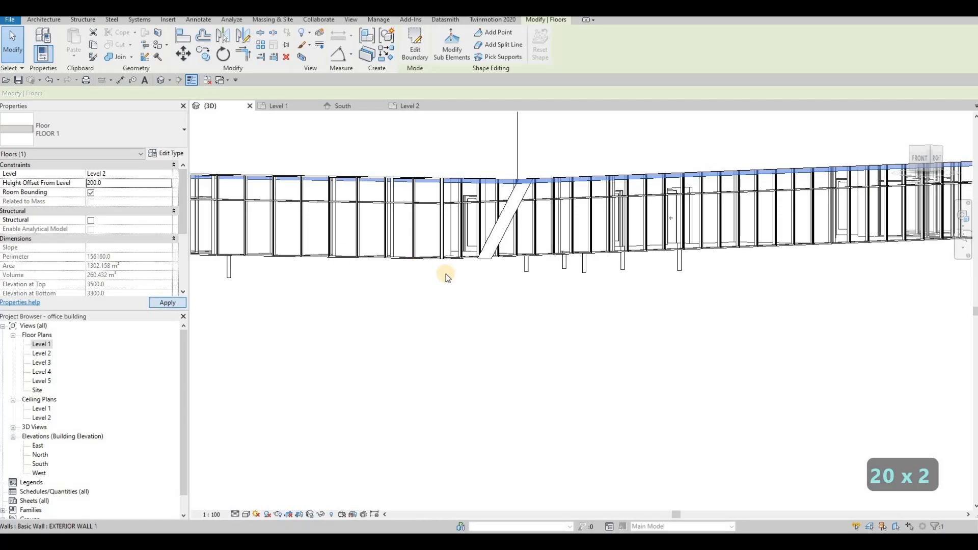
{"action": "middle_click_drag", "start_coordinate": [473, 283], "coordinate": [443, 224], "text": "shift"}
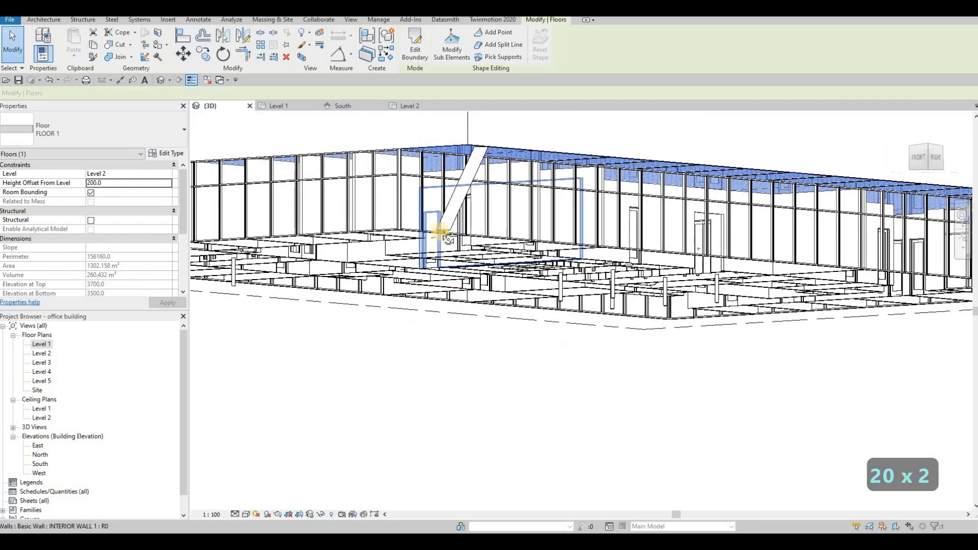
{"action": "key", "text": "Escape"}
{"action": "scroll", "coordinate": [502, 220], "scroll_direction": "up", "scroll_amount": 3}
{"action": "middle_click_drag", "start_coordinate": [533, 123], "coordinate": [524, 175]}
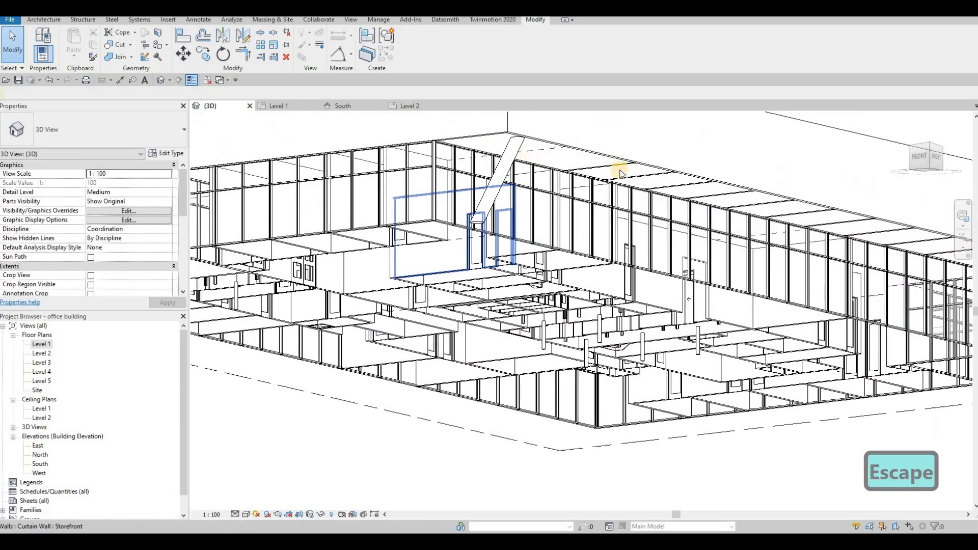
{"action": "scroll", "coordinate": [621, 169], "scroll_direction": "up", "scroll_amount": 1}
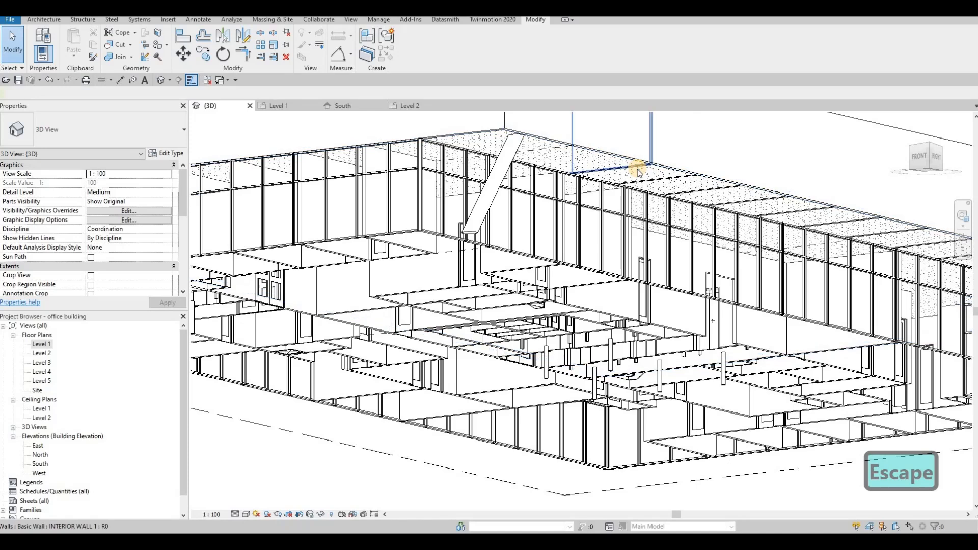
{"action": "left_click", "coordinate": [636, 171]}
{"action": "left_click", "coordinate": [497, 54]}
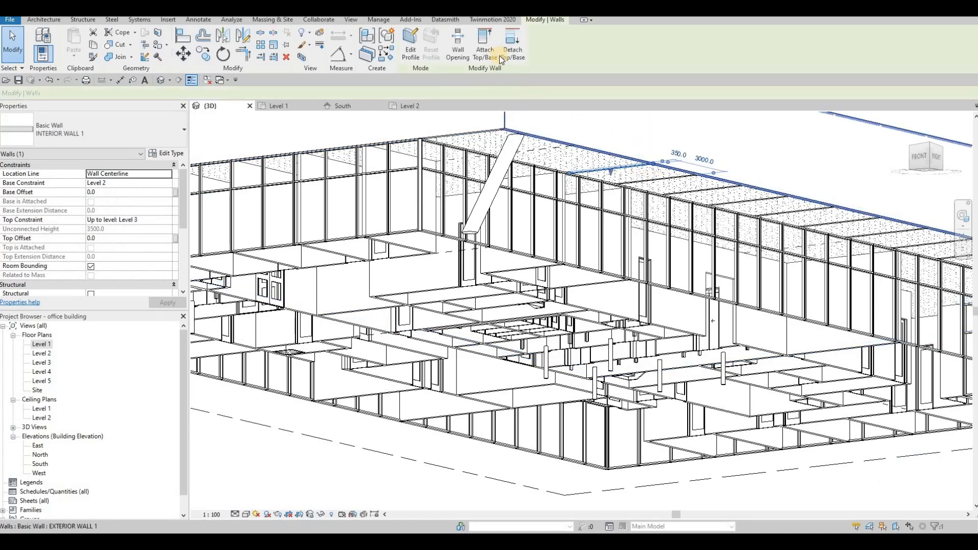
{"action": "left_click", "coordinate": [716, 194]}
{"action": "left_click", "coordinate": [762, 200], "text": "ctrl"}
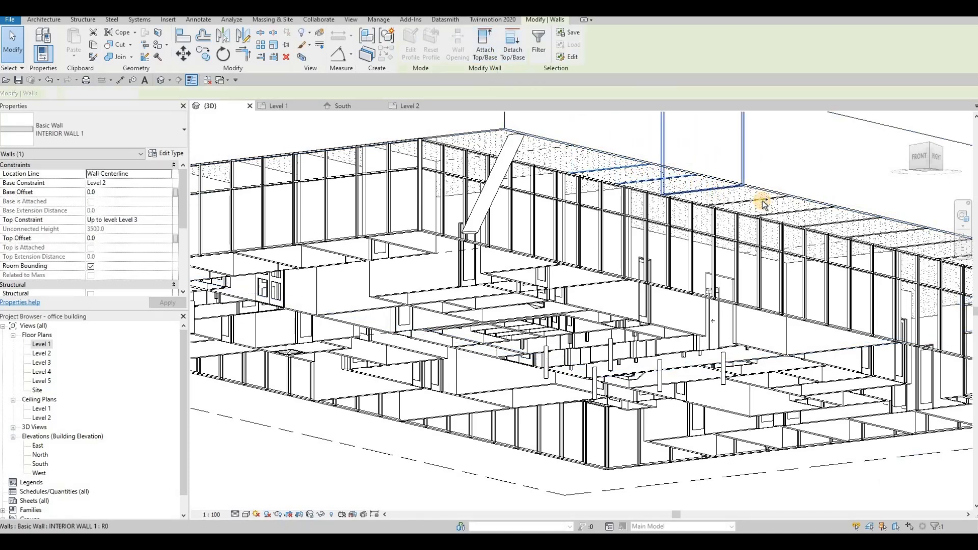
{"action": "left_click", "coordinate": [801, 212], "text": "ctrl"}
{"action": "left_click", "coordinate": [817, 227], "text": "ctrl"}
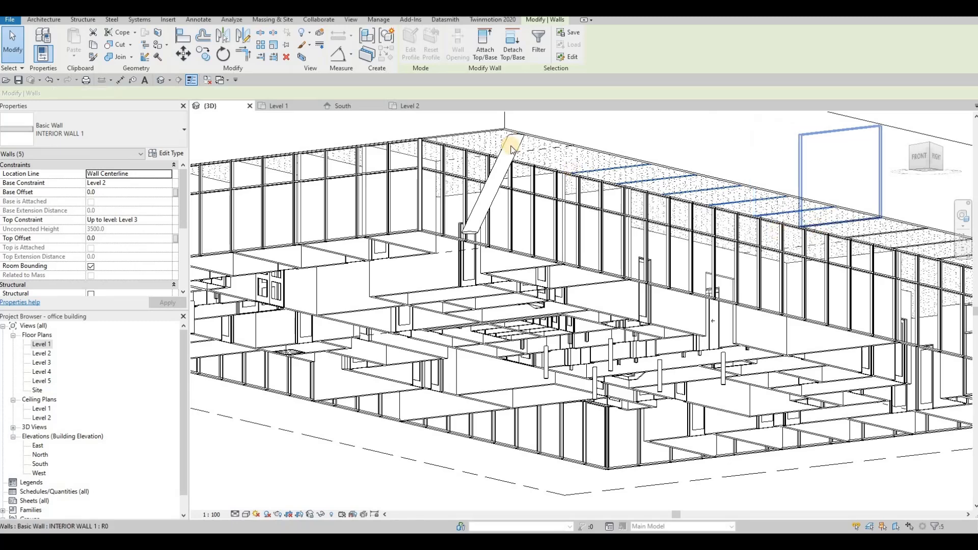
{"action": "mouse_move", "coordinate": [511, 146]}
{"action": "middle_mouse_down"}
{"action": "mouse_move", "coordinate": [519, 154]}
{"action": "mouse_move", "coordinate": [498, 151]}
{"action": "middle_mouse_up"}
{"action": "key", "text": "Escape"}
{"action": "key", "text": "Escape"}
Step: Set the Level 2 floor's Height Offset From Level to 190 mm
{"action": "left_click", "coordinate": [200, 172]}
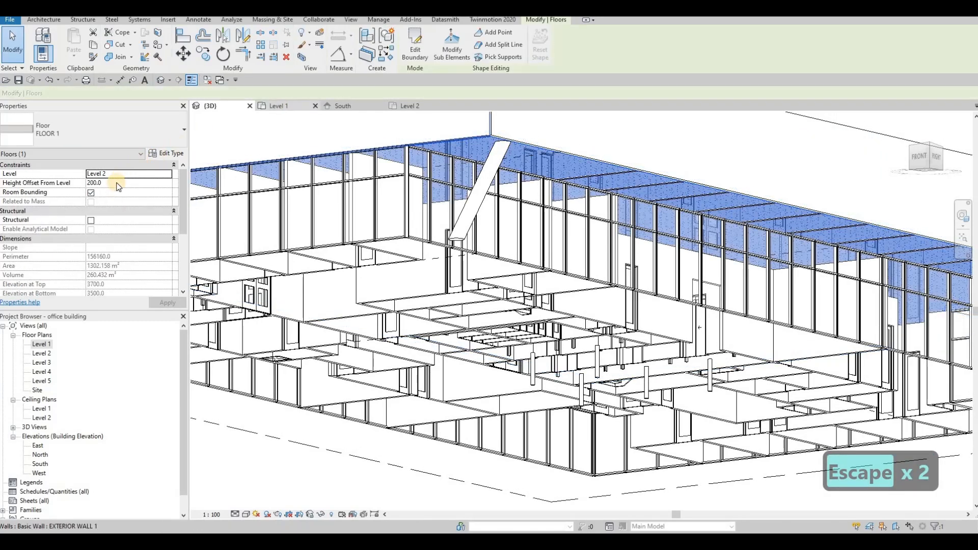
{"action": "left_click", "coordinate": [117, 182]}
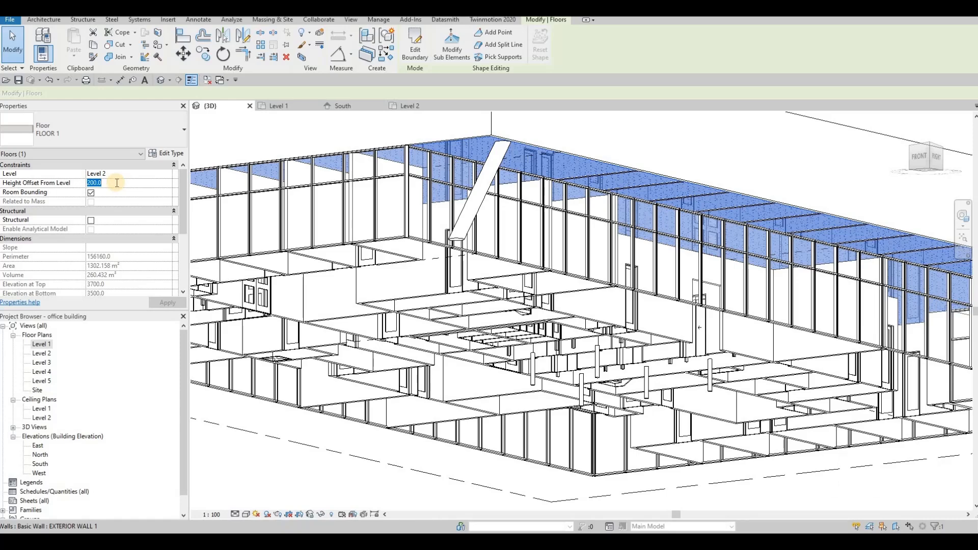
{"action": "type", "text": "190"}
{"action": "key", "text": "Return"}
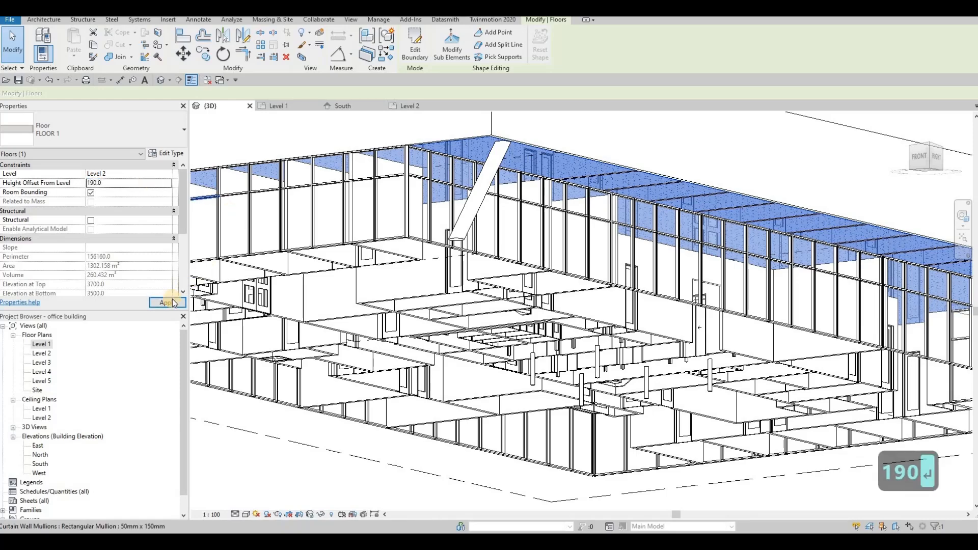
{"action": "key", "text": "Escape"}
{"action": "key", "text": "Escape"}
Step: Examine the slanted column under the building's overhang in the 3D view, the Level 1 plan and the South elevation
{"action": "scroll", "coordinate": [603, 280], "scroll_direction": "down", "scroll_amount": 2}
{"action": "scroll", "coordinate": [604, 280], "scroll_direction": "down", "scroll_amount": 2}
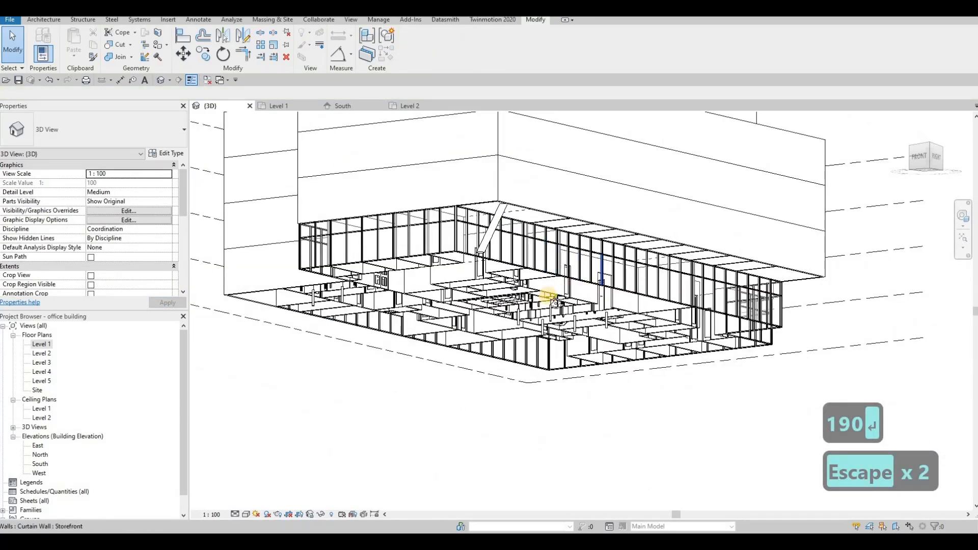
{"action": "middle_click_drag", "start_coordinate": [545, 288], "coordinate": [657, 306], "text": "shift"}
{"action": "middle_click_drag", "start_coordinate": [644, 259], "coordinate": [619, 281], "text": "shift"}
{"action": "middle_click_drag", "start_coordinate": [609, 320], "coordinate": [185, 302], "text": "shift"}
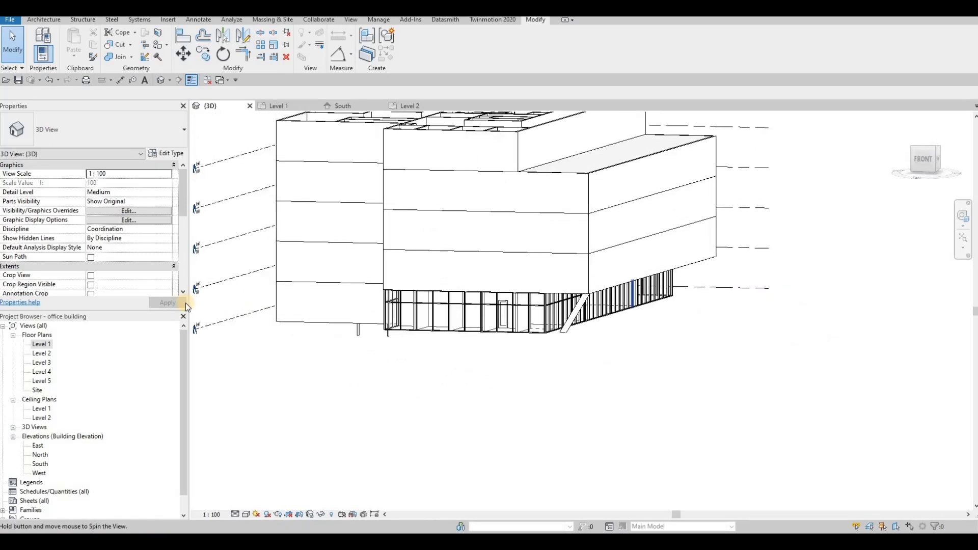
{"action": "double_click", "coordinate": [55, 346]}
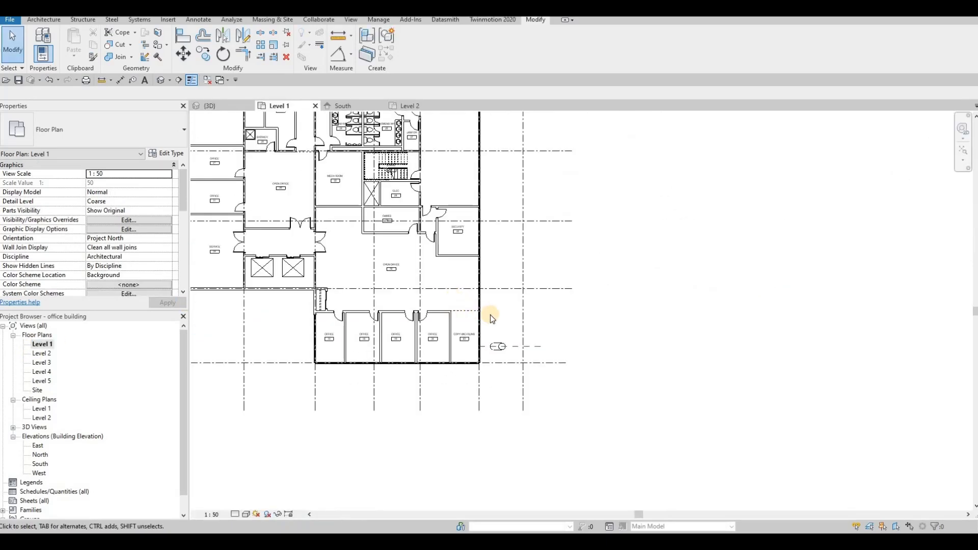
{"action": "scroll", "coordinate": [475, 331], "scroll_direction": "down", "scroll_amount": 2}
{"action": "scroll", "coordinate": [472, 334], "scroll_direction": "up", "scroll_amount": 2}
{"action": "scroll", "coordinate": [473, 335], "scroll_direction": "up", "scroll_amount": 2}
{"action": "left_click", "coordinate": [465, 338]}
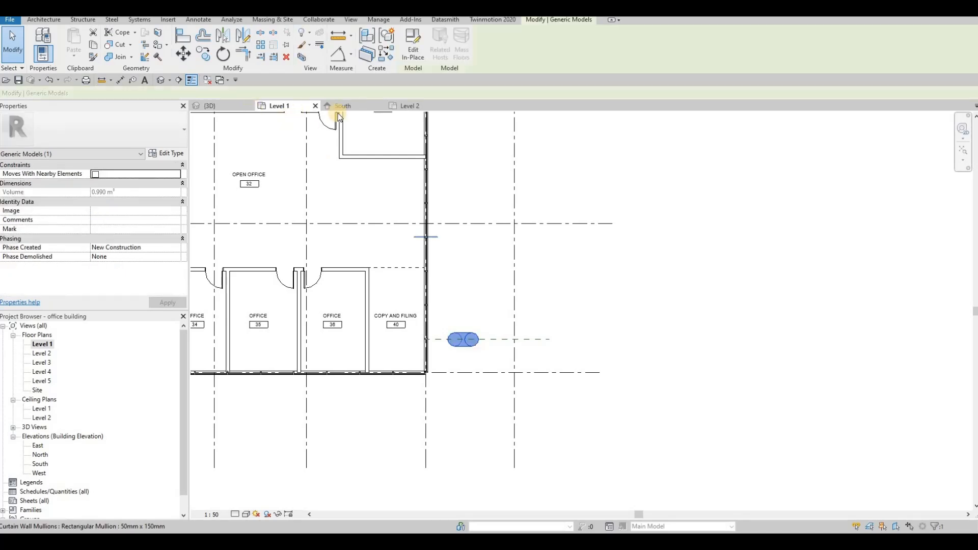
{"action": "key", "text": "ctrl+Tab"}
{"action": "scroll", "coordinate": [528, 321], "scroll_direction": "up", "scroll_amount": 1}
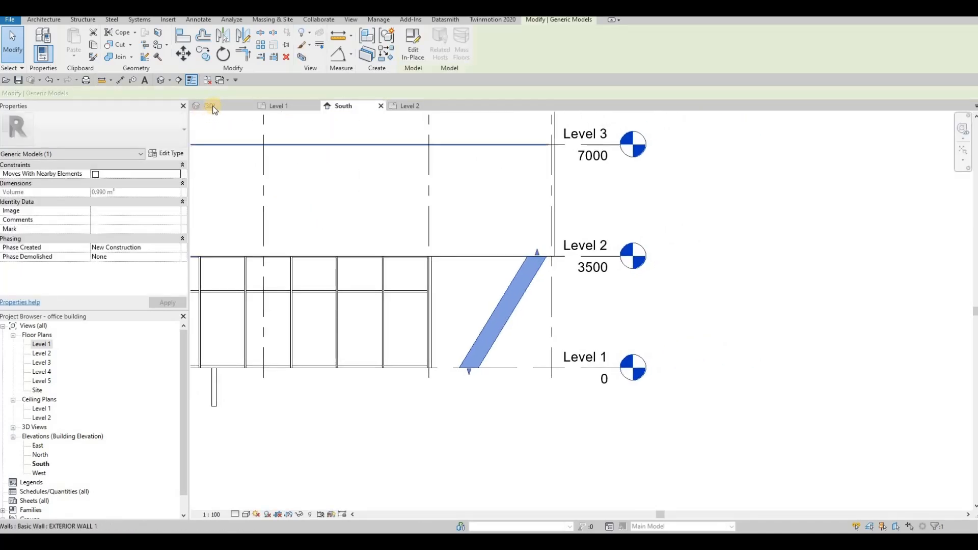
Step: On the Level 1 plan, copy the slanted column northward three times at 6000 mm spacing, using the Multiple option
{"action": "double_click", "coordinate": [41, 345]}
{"action": "key", "text": "Escape"}
{"action": "key", "text": "Escape"}
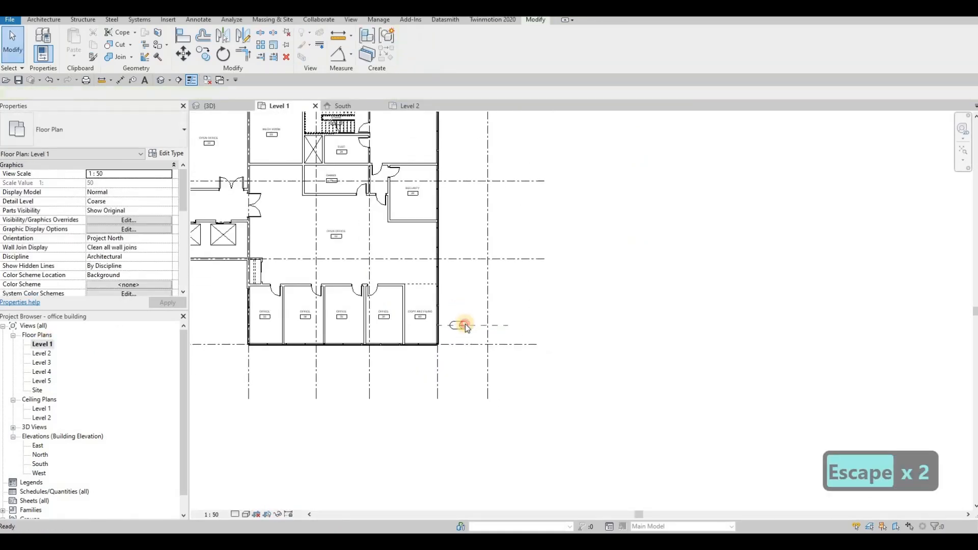
{"action": "left_click", "coordinate": [465, 326]}
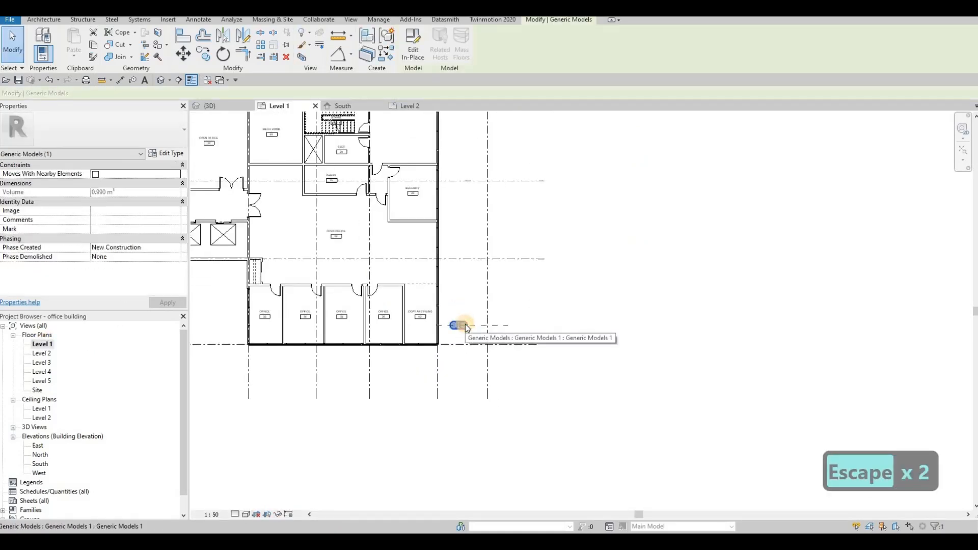
{"action": "key", "text": "c"}
{"action": "key", "text": "o"}
{"action": "left_click", "coordinate": [458, 325]}
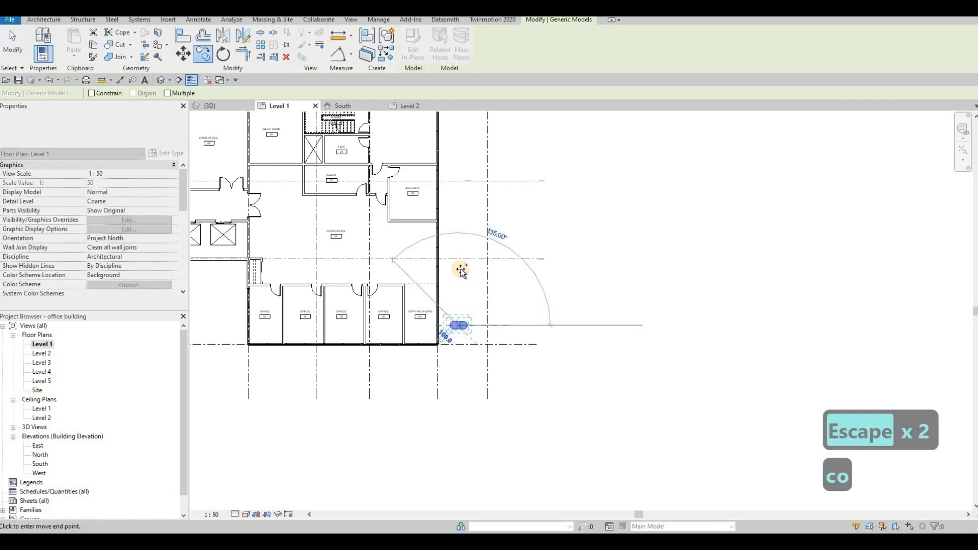
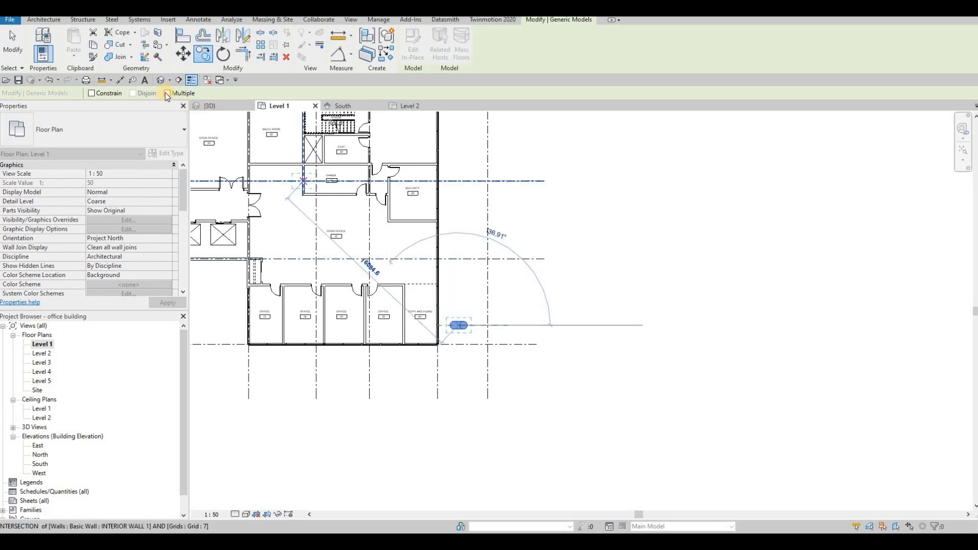
{"action": "scroll", "coordinate": [433, 186], "scroll_direction": "down", "scroll_amount": 5}
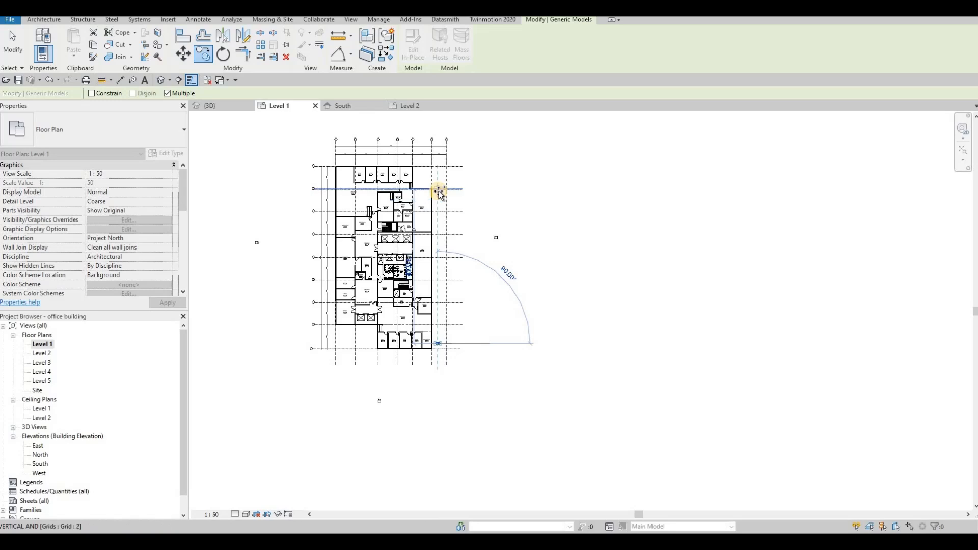
{"action": "type", "text": "6000"}
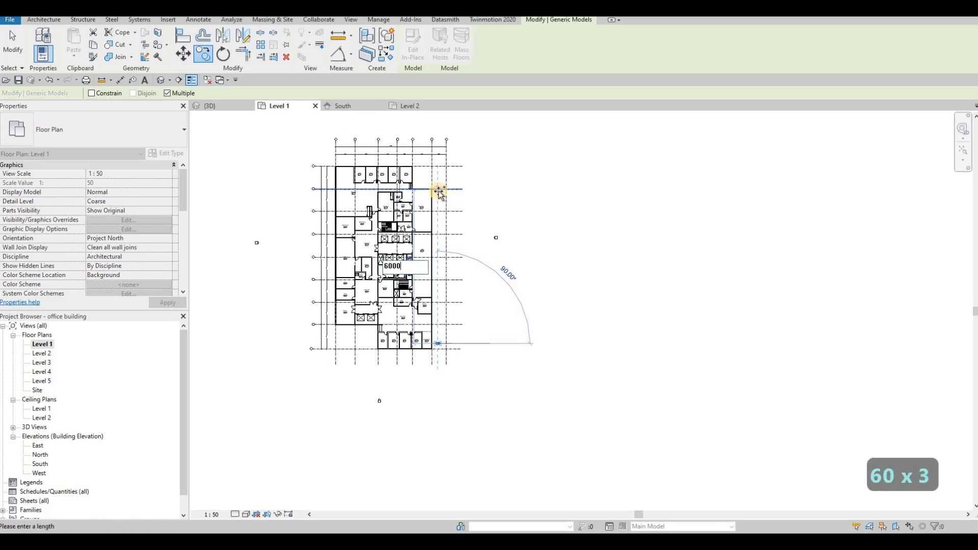
{"action": "key", "text": "Return"}
{"action": "type", "text": "6"}
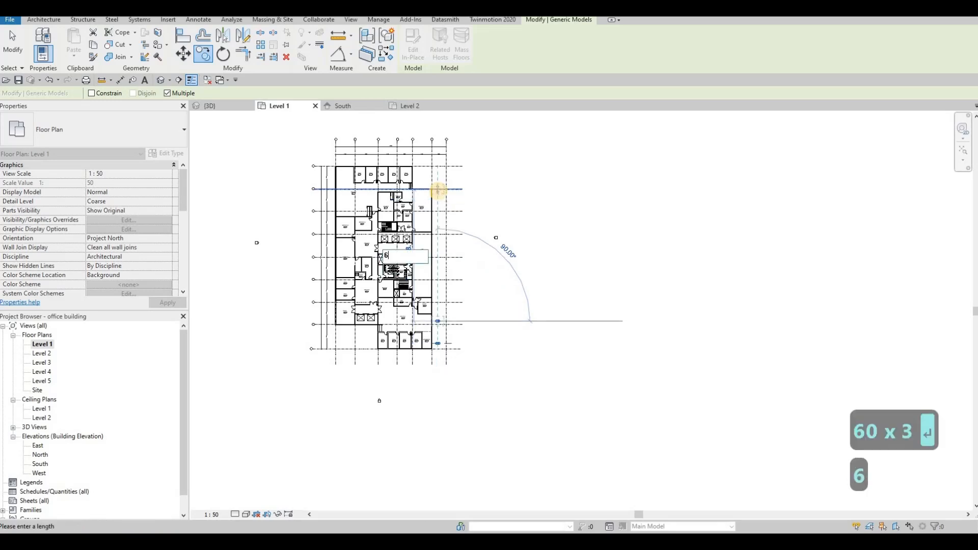
{"action": "type", "text": "000"}
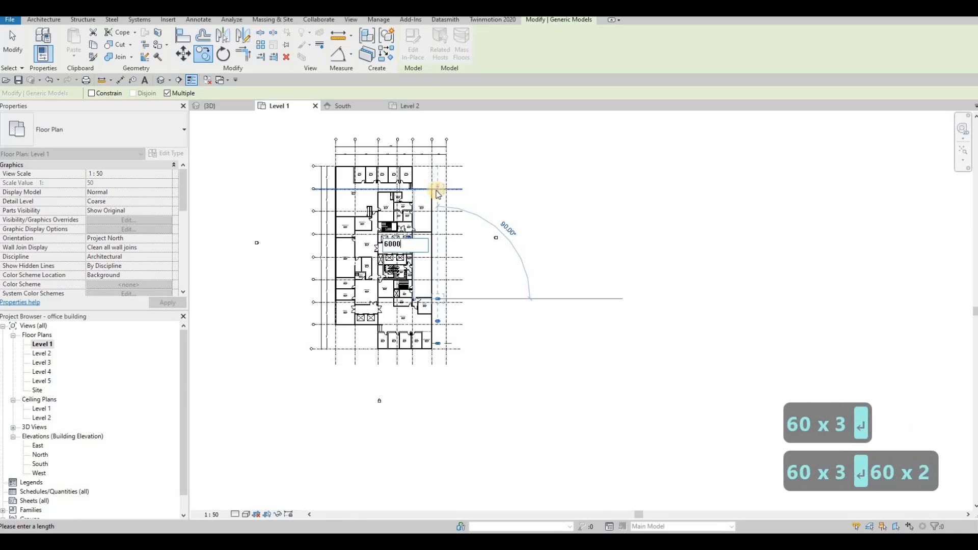
{"action": "key", "text": "Return"}
{"action": "key", "text": "Escape"}
{"action": "key", "text": "Escape"}
{"action": "key", "text": "Escape"}
Step: On the Level 1 plan, copy the northernmost slanted column northward four more times at 6000 mm spacing, using the Multiple option
{"action": "scroll", "coordinate": [461, 265], "scroll_direction": "up", "scroll_amount": 3}
{"action": "scroll", "coordinate": [463, 261], "scroll_direction": "up", "scroll_amount": 2}
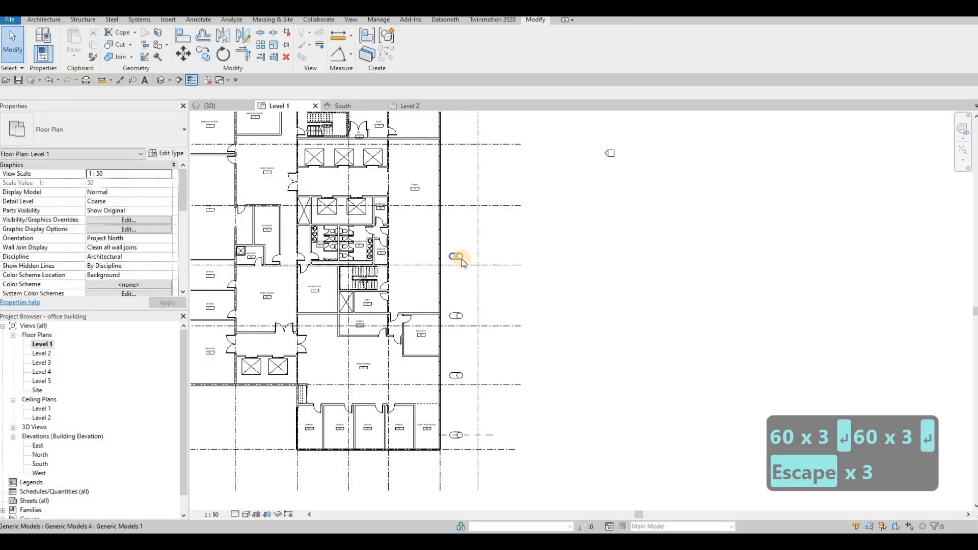
{"action": "left_click", "coordinate": [461, 259]}
{"action": "key", "text": "c"}
{"action": "key", "text": "o"}
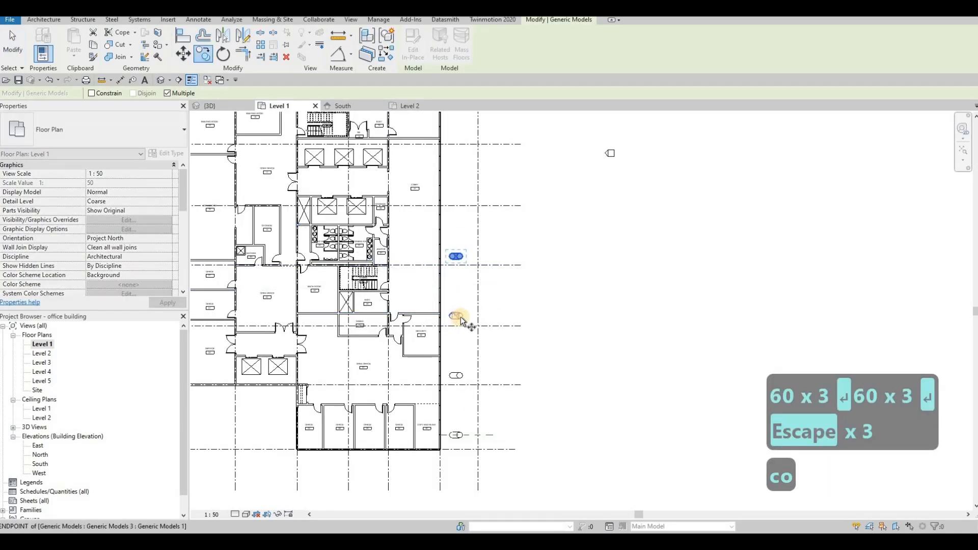
{"action": "scroll", "coordinate": [461, 317], "scroll_direction": "up", "scroll_amount": 2}
{"action": "scroll", "coordinate": [461, 319], "scroll_direction": "up", "scroll_amount": 2}
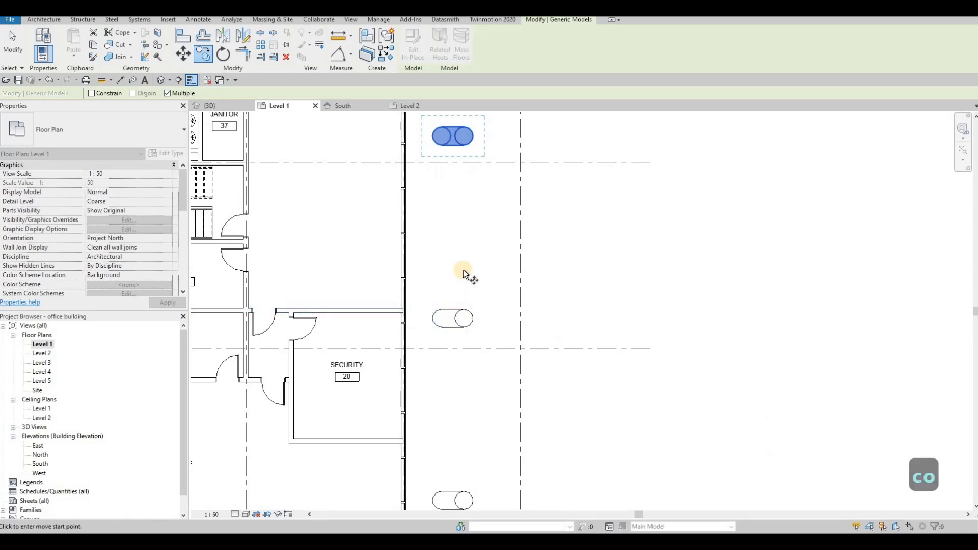
{"action": "scroll", "coordinate": [462, 288], "scroll_direction": "down", "scroll_amount": 2}
{"action": "scroll", "coordinate": [458, 270], "scroll_direction": "down", "scroll_amount": 2}
{"action": "key", "text": "Escape"}
{"action": "key", "text": "Escape"}
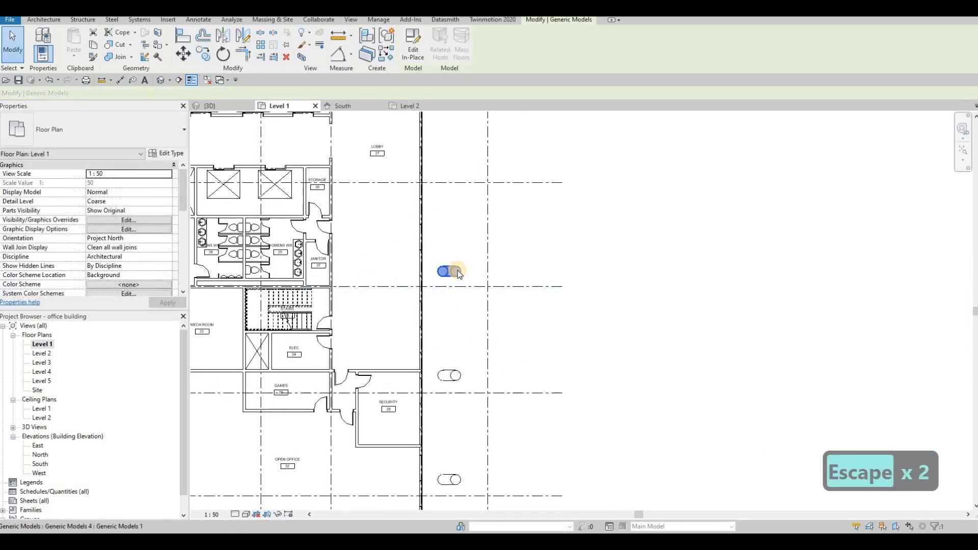
{"action": "key", "text": "c"}
{"action": "key", "text": "o"}
{"action": "left_click", "coordinate": [461, 271]}
{"action": "scroll", "coordinate": [461, 204], "scroll_direction": "down", "scroll_amount": 4}
{"action": "middle_click_drag", "start_coordinate": [453, 165], "coordinate": [452, 213]}
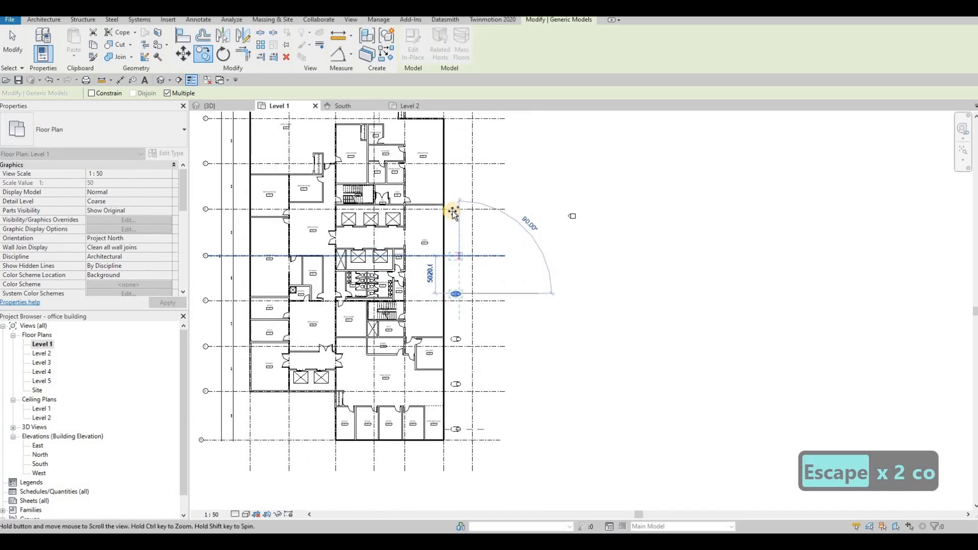
{"action": "scroll", "coordinate": [453, 214], "scroll_direction": "down", "scroll_amount": 2}
{"action": "type", "text": "6000"}
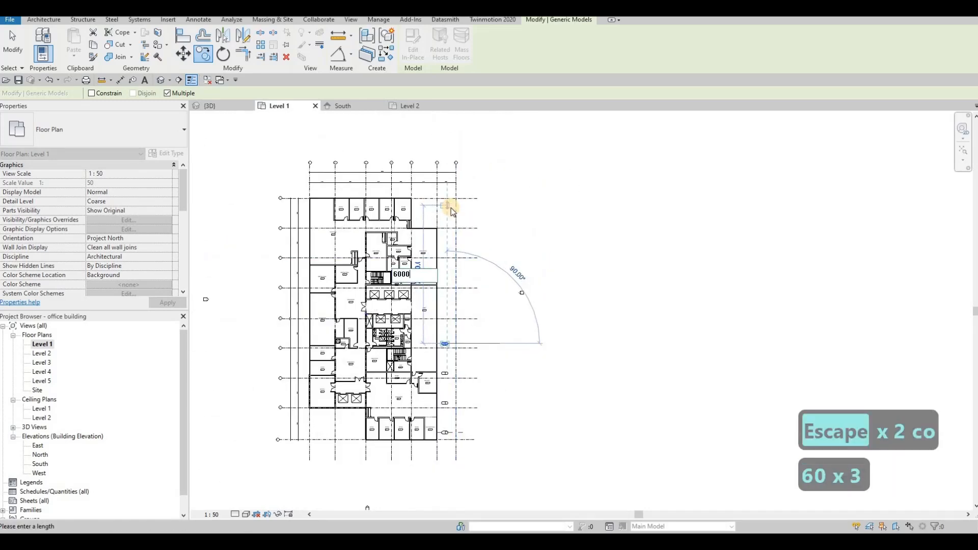
{"action": "key", "text": "Return"}
{"action": "type", "text": "6000"}
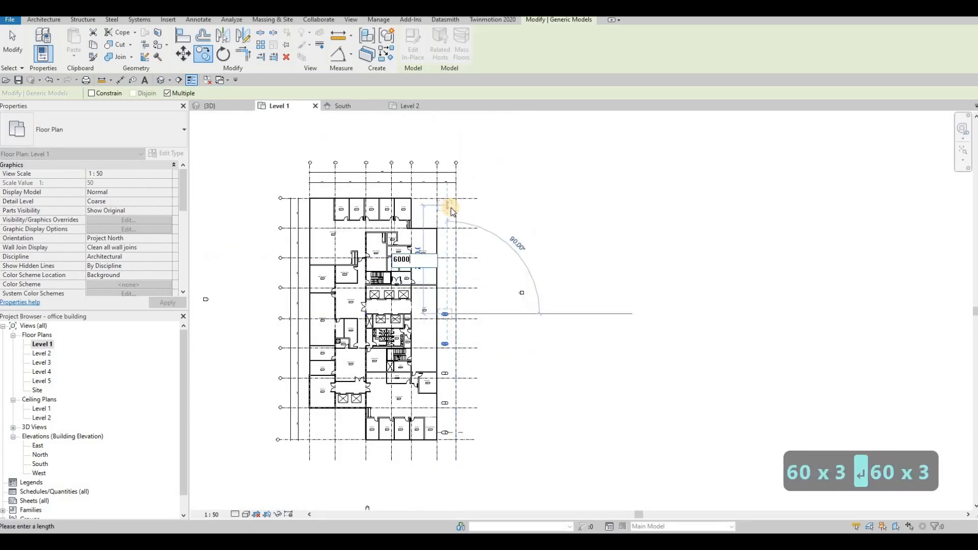
{"action": "key", "text": "Return"}
{"action": "type", "text": "6000"}
{"action": "key", "text": "Return"}
{"action": "type", "text": "6000"}
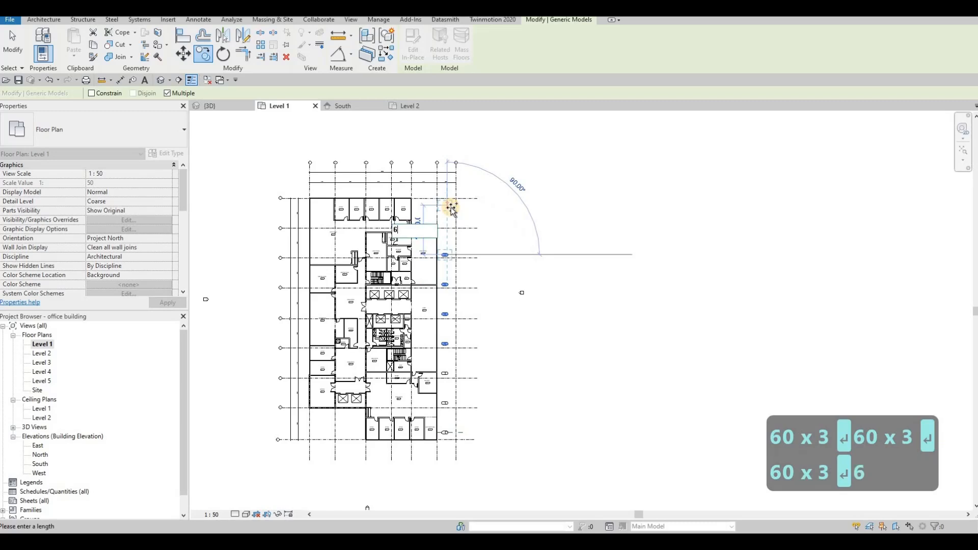
{"action": "key", "text": "Return"}
{"action": "type", "text": "6"}
{"action": "key", "text": "Escape"}
{"action": "key", "text": "Escape"}
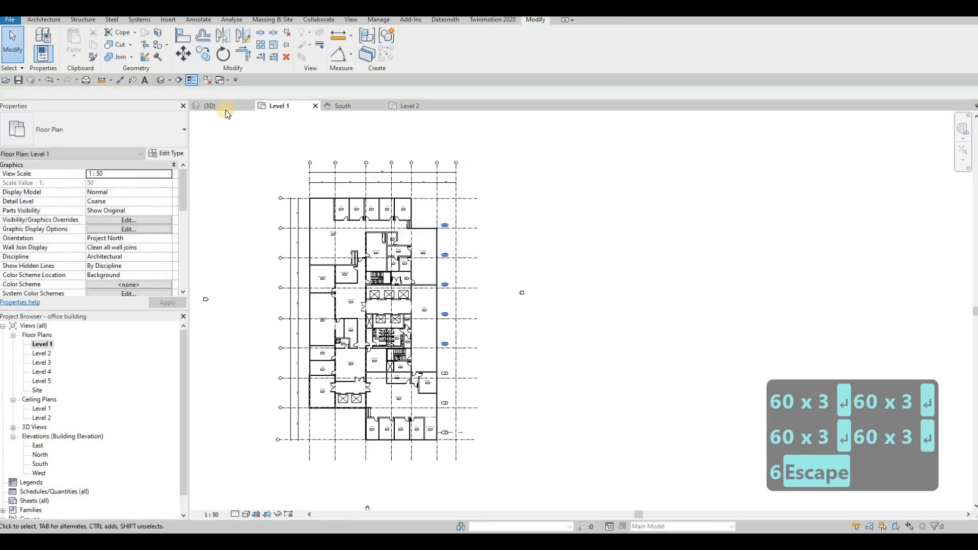
Step: Examine the row of slanted columns along the east facade in the South elevation and the 3D view
{"action": "left_click", "coordinate": [350, 107]}
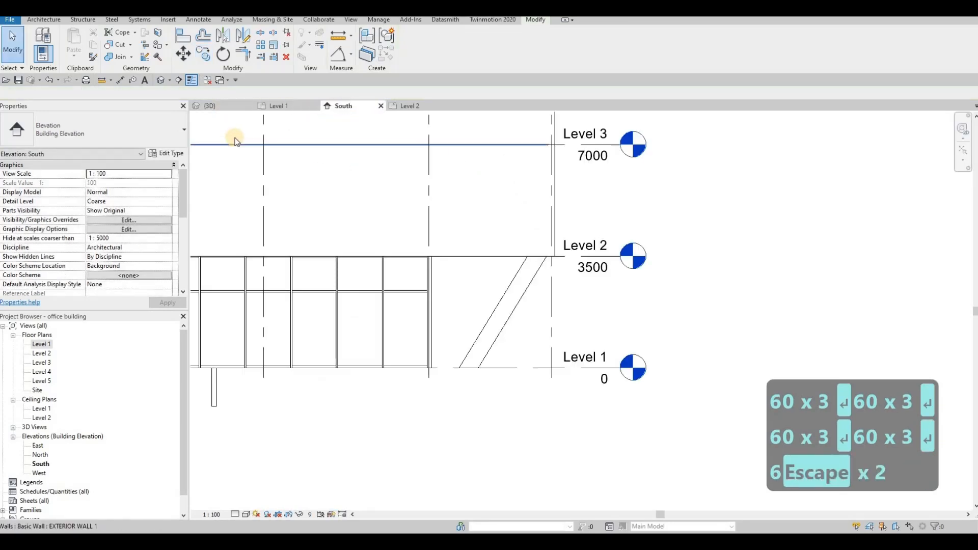
{"action": "scroll", "coordinate": [414, 229], "scroll_direction": "down", "scroll_amount": 3}
{"action": "left_click", "coordinate": [210, 106]}
{"action": "scroll", "coordinate": [450, 289], "scroll_direction": "down", "scroll_amount": 2}
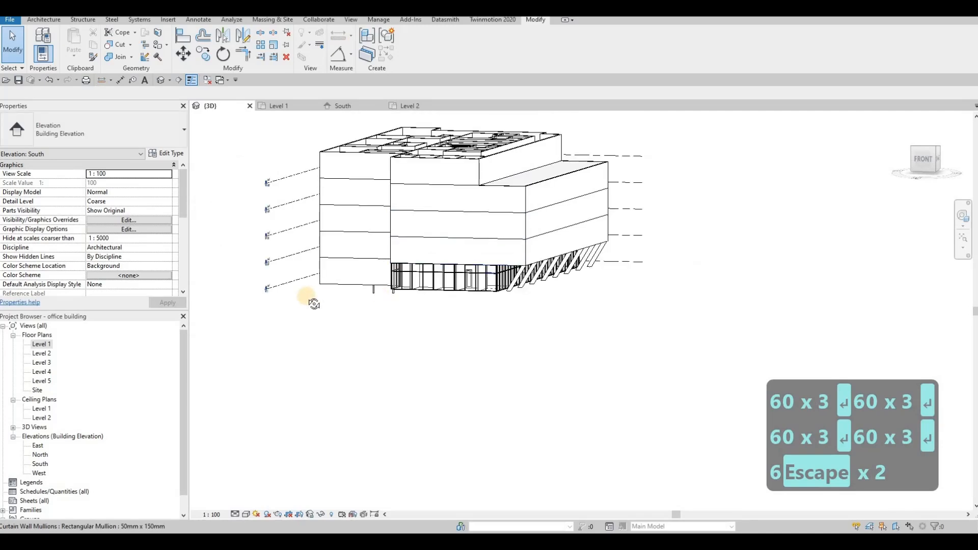
{"action": "middle_click_drag", "start_coordinate": [308, 297], "coordinate": [239, 295], "text": "shift"}
{"action": "scroll", "coordinate": [597, 299], "scroll_direction": "up", "scroll_amount": 3}
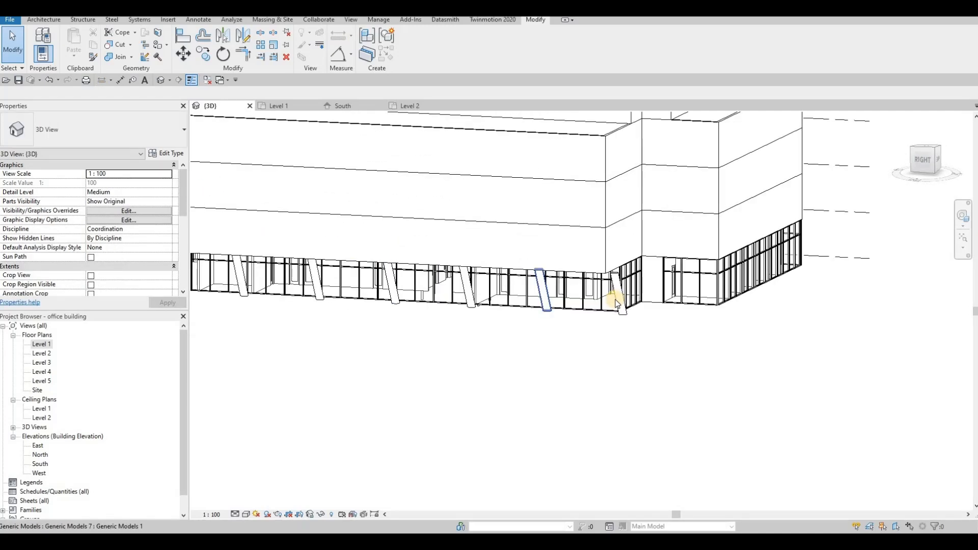
{"action": "middle_click_drag", "start_coordinate": [683, 273], "coordinate": [729, 257], "text": "shift"}
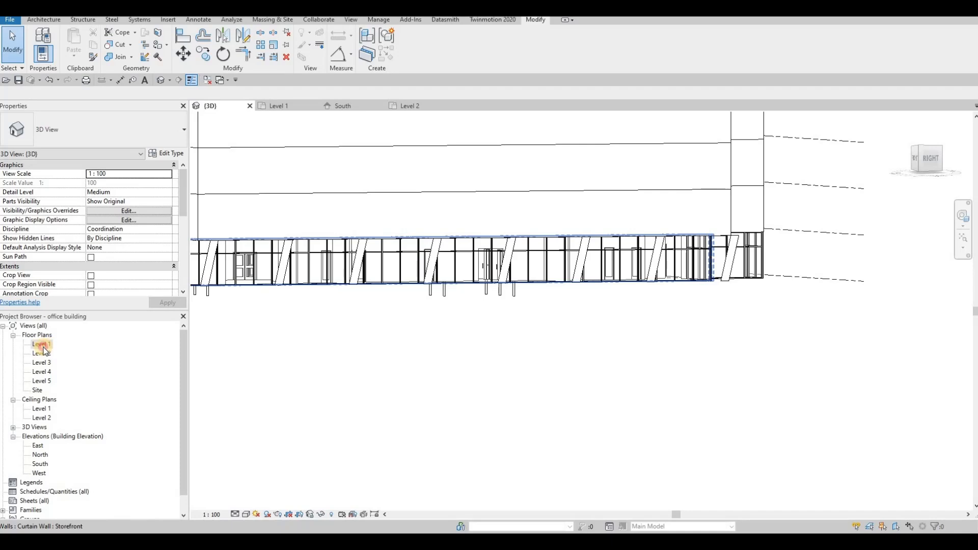
Step: On the Level 1 plan, select all eight slanted columns and nudge them southward to line up with the horizontal grid lines
{"action": "key", "text": "Escape"}
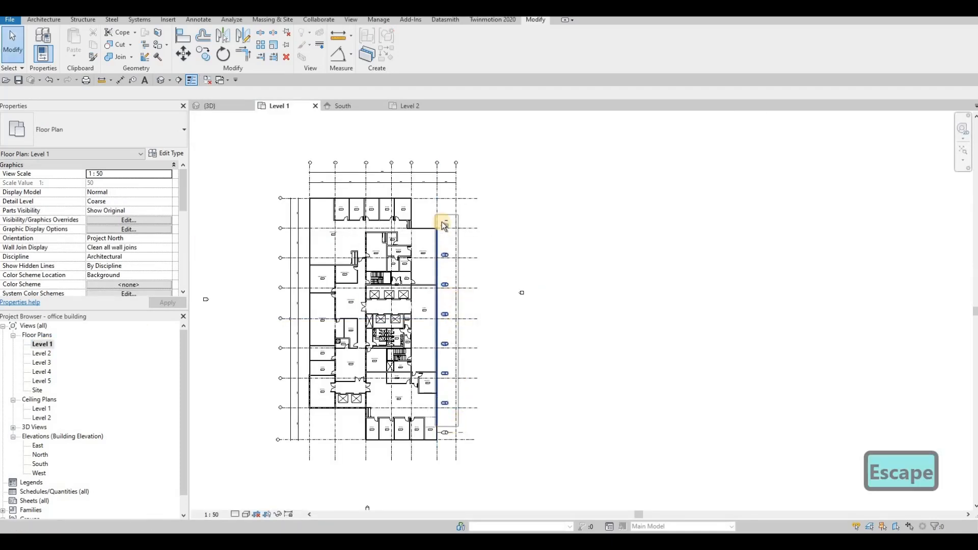
{"action": "key", "text": "Escape"}
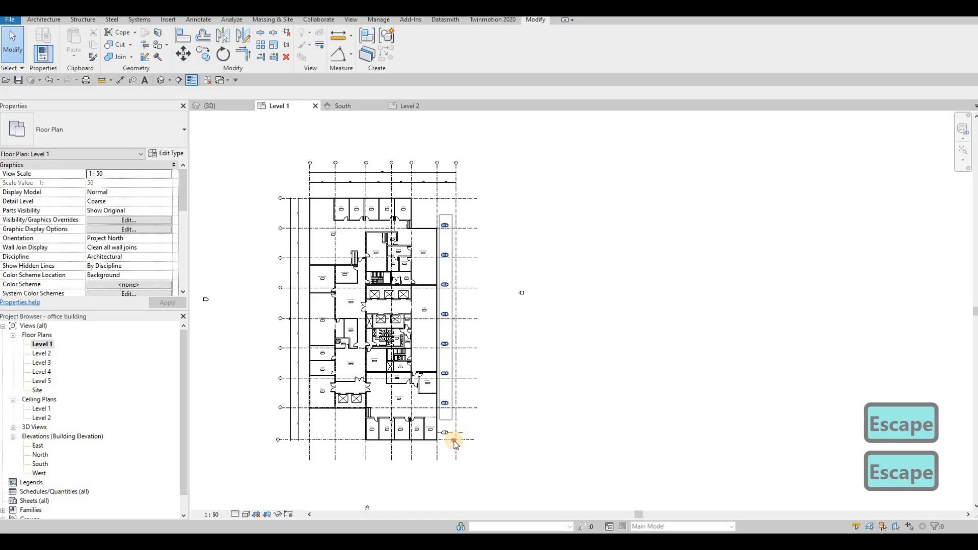
{"action": "left_click", "coordinate": [454, 441]}
{"action": "key", "text": "Down"}
{"action": "key", "text": "Down"}
{"action": "key", "text": "Down"}
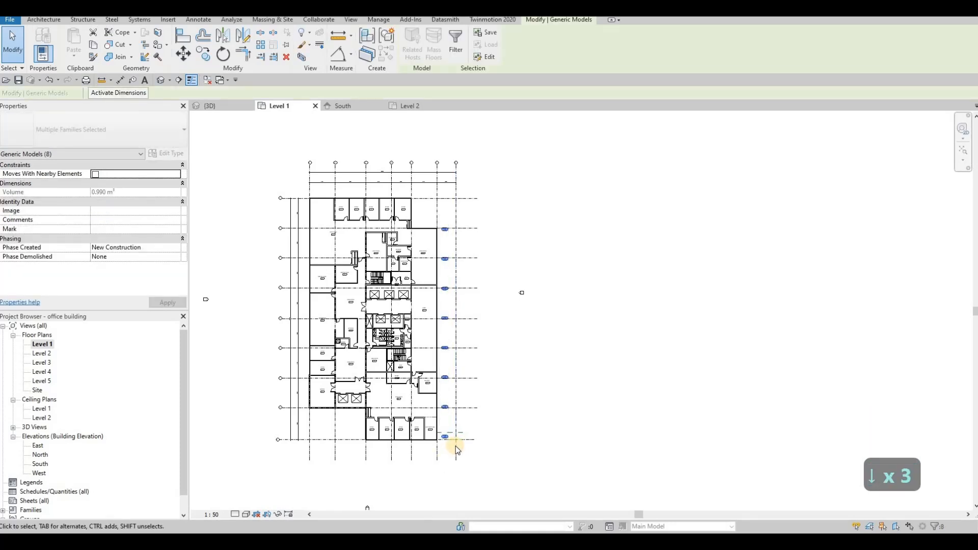
{"action": "scroll", "coordinate": [429, 423], "scroll_direction": "up", "scroll_amount": 8}
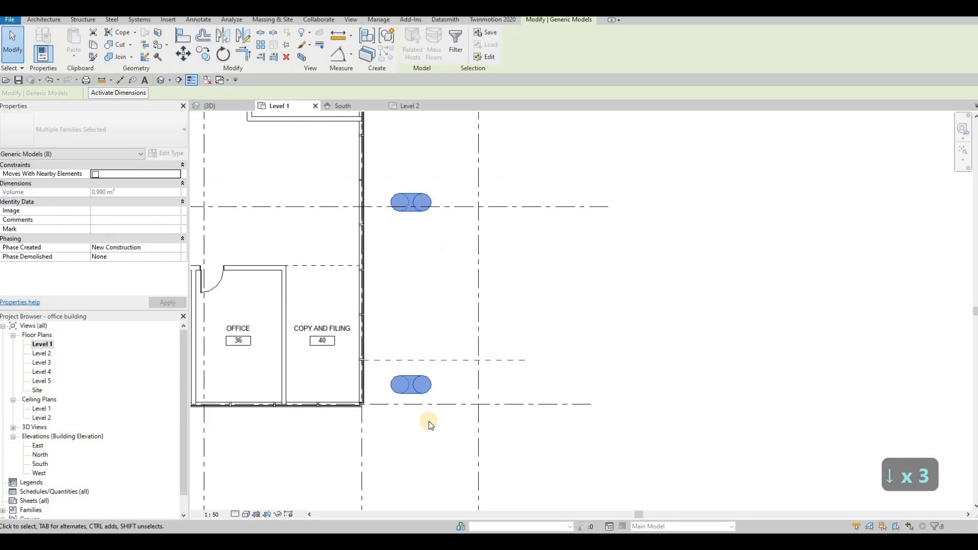
{"action": "key", "text": "Up"}
{"action": "key", "text": "Up"}
{"action": "key", "text": "Up"}
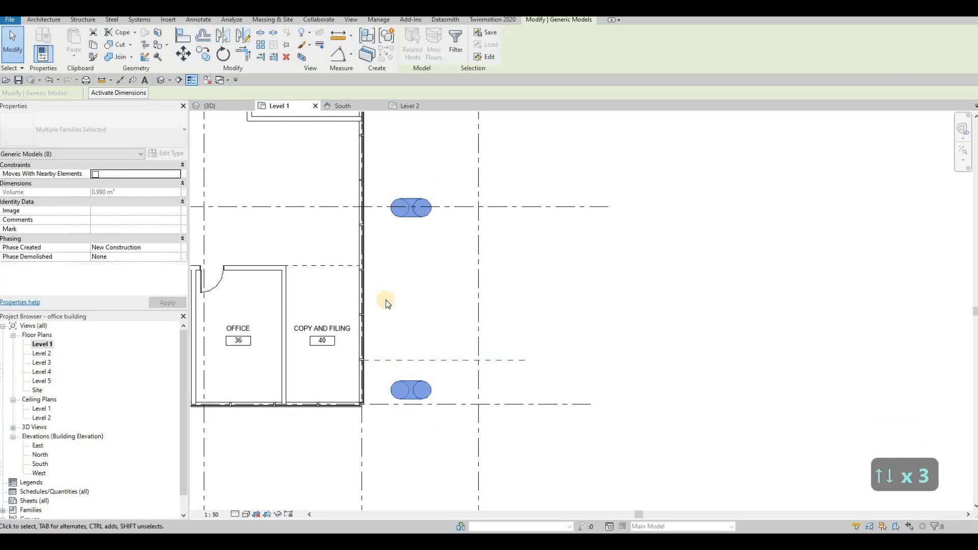
{"action": "scroll", "coordinate": [386, 300], "scroll_direction": "down", "scroll_amount": 8}
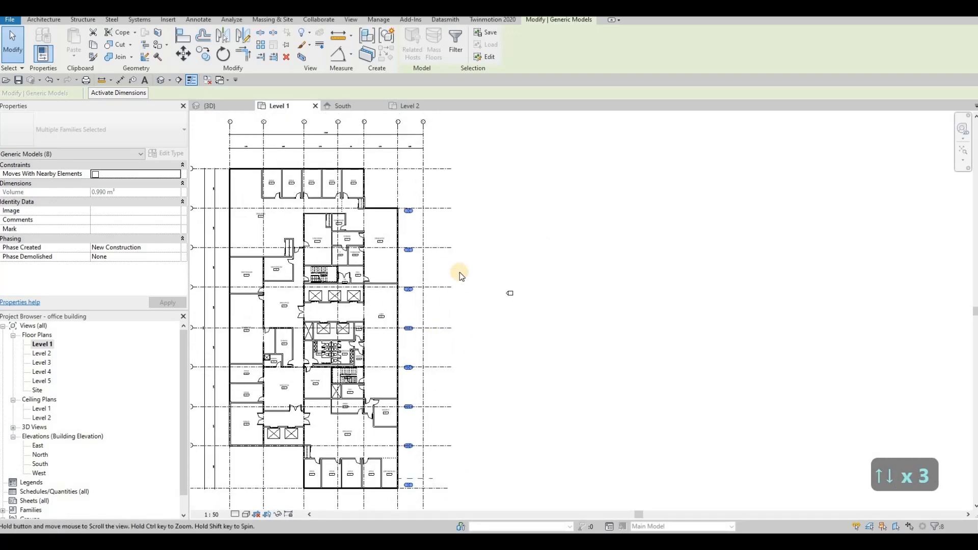
{"action": "scroll", "coordinate": [430, 351], "scroll_direction": "up", "scroll_amount": 2}
{"action": "key", "text": "Escape"}
{"action": "key", "text": "Escape"}
Step: Delete the reference plane named column beside the southernmost slanted column
{"action": "scroll", "coordinate": [430, 376], "scroll_direction": "up", "scroll_amount": 2}
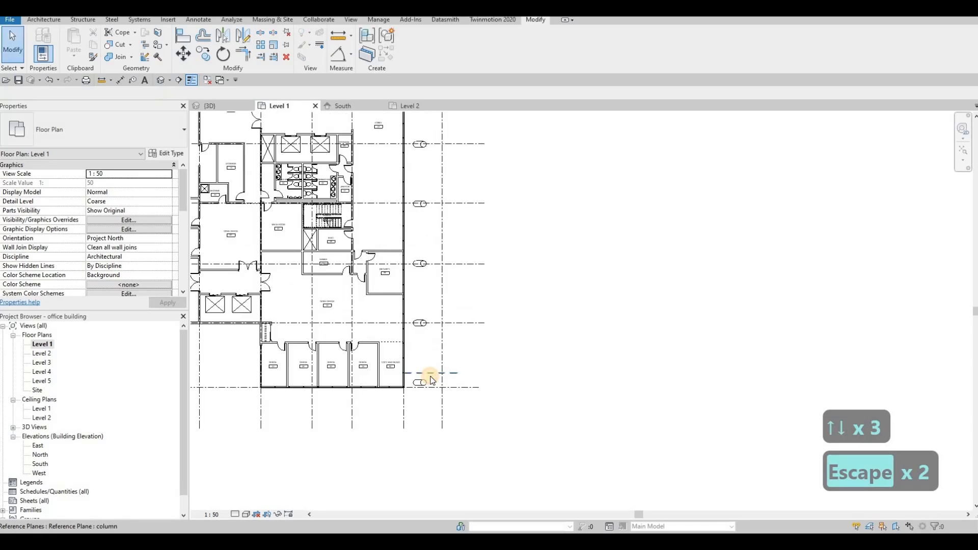
{"action": "left_click", "coordinate": [431, 380]}
{"action": "key", "text": "Delete"}
{"action": "key", "text": "Escape"}
{"action": "key", "text": "Escape"}
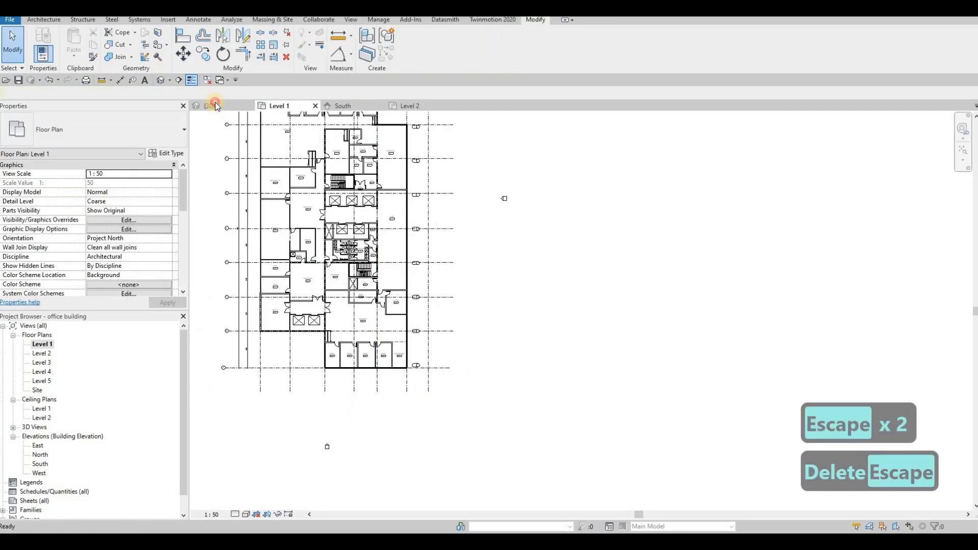
Step: Examine the slanted columns and the building's upper storeys in the 3D view and the Level 1 and Level 5 plans
{"action": "left_click", "coordinate": [210, 106]}
{"action": "middle_click_drag", "start_coordinate": [315, 274], "coordinate": [384, 279], "text": "shift"}
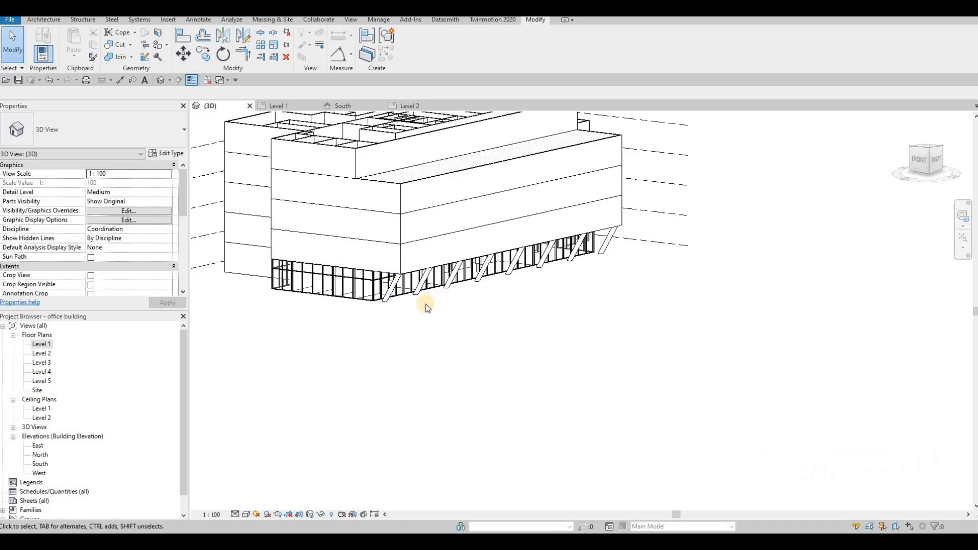
{"action": "scroll", "coordinate": [485, 382], "scroll_direction": "down", "scroll_amount": 2}
{"action": "middle_click_drag", "start_coordinate": [485, 382], "coordinate": [514, 436]}
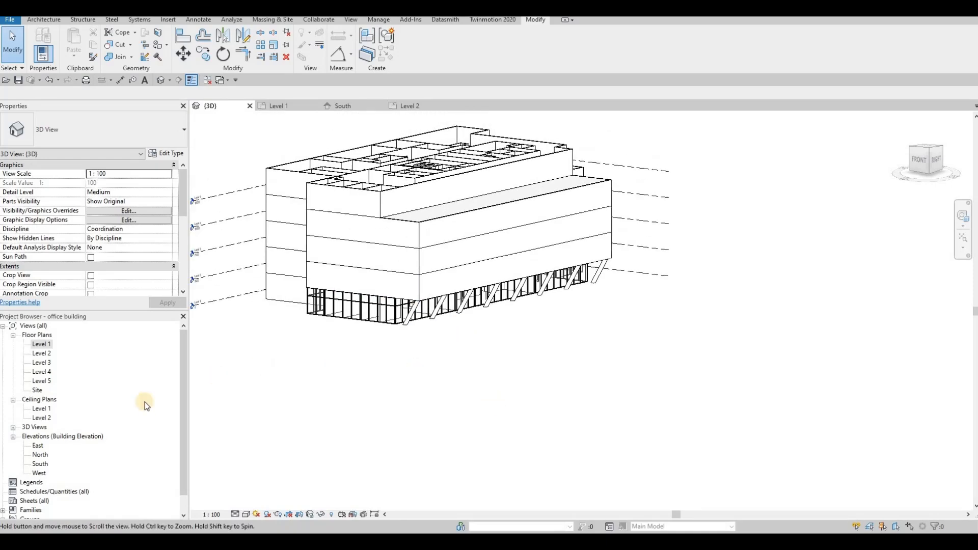
{"action": "double_click", "coordinate": [42, 344]}
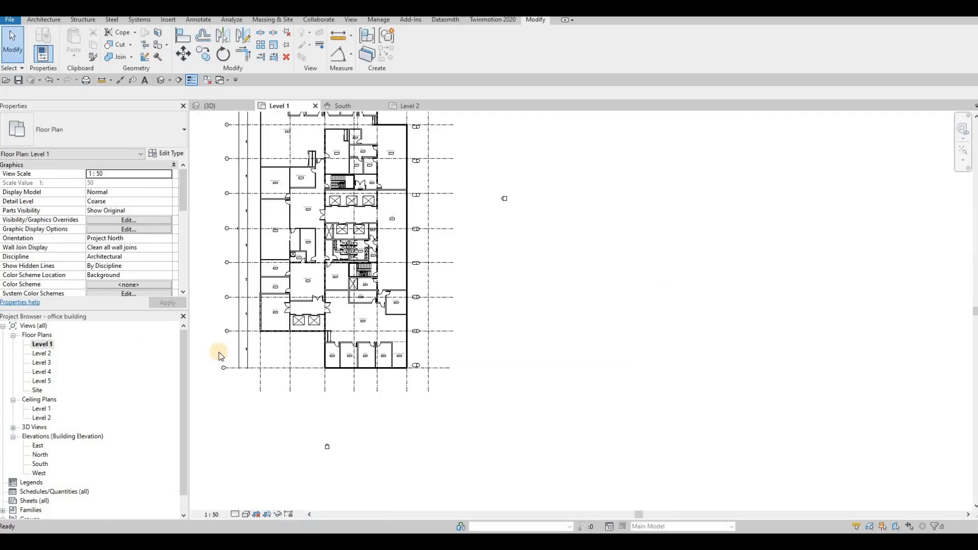
{"action": "scroll", "coordinate": [243, 343], "scroll_direction": "down", "scroll_amount": 1}
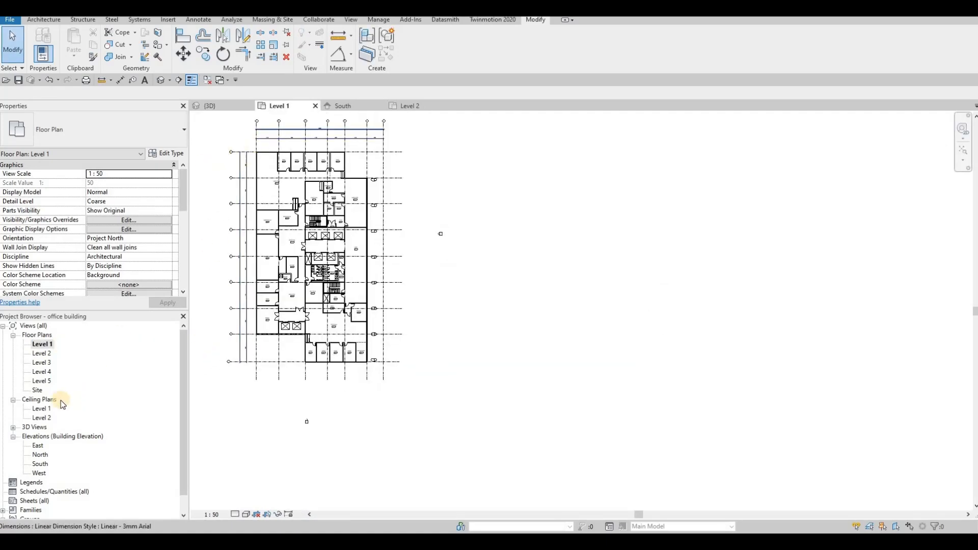
{"action": "double_click", "coordinate": [43, 381]}
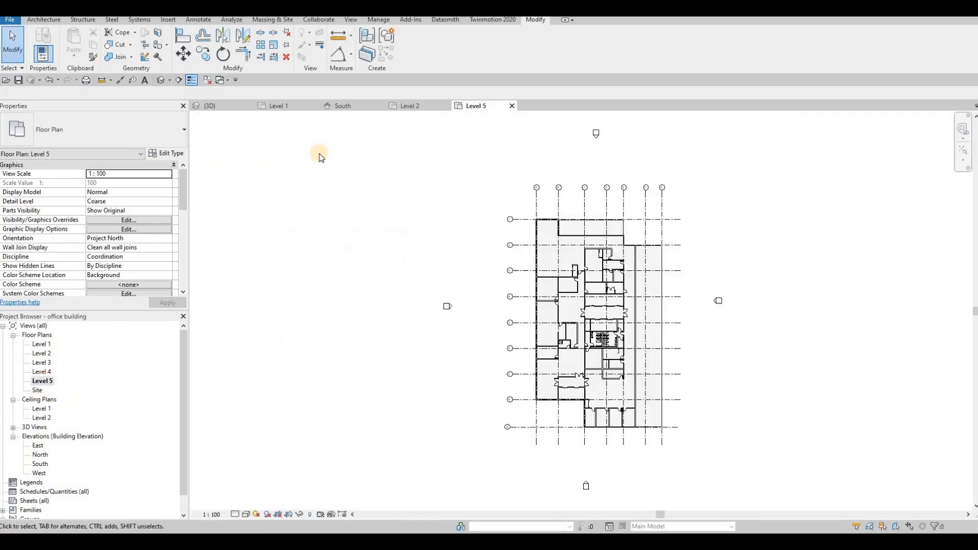
{"action": "key", "text": "ctrl+Tab"}
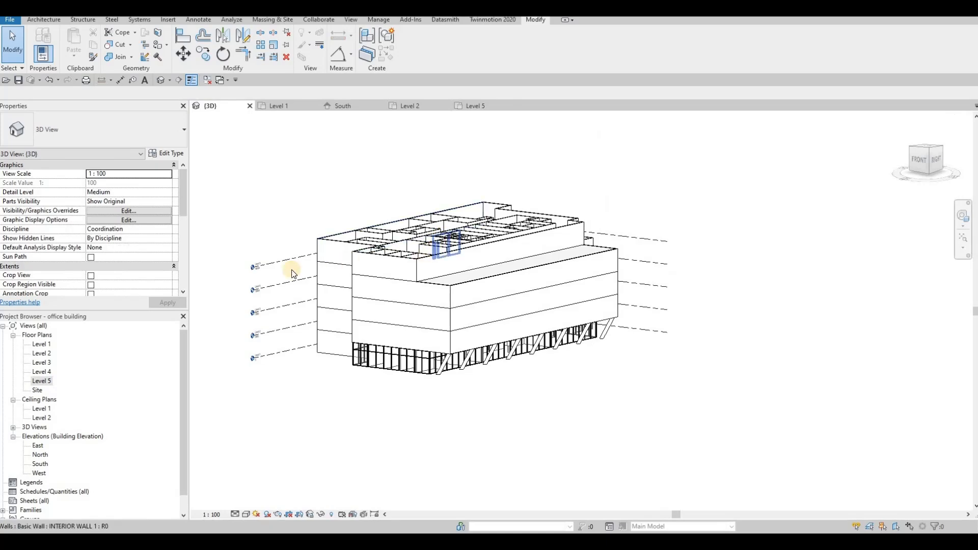
{"action": "scroll", "coordinate": [408, 267], "scroll_direction": "up", "scroll_amount": 3}
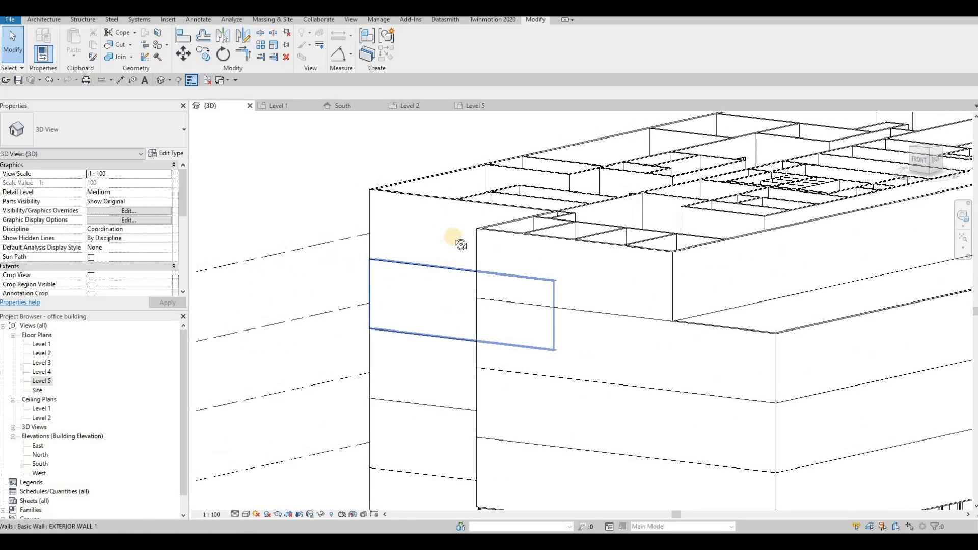
{"action": "scroll", "coordinate": [459, 224], "scroll_direction": "down", "scroll_amount": 3}
{"action": "middle_click_drag", "start_coordinate": [461, 211], "coordinate": [457, 277], "text": "shift"}
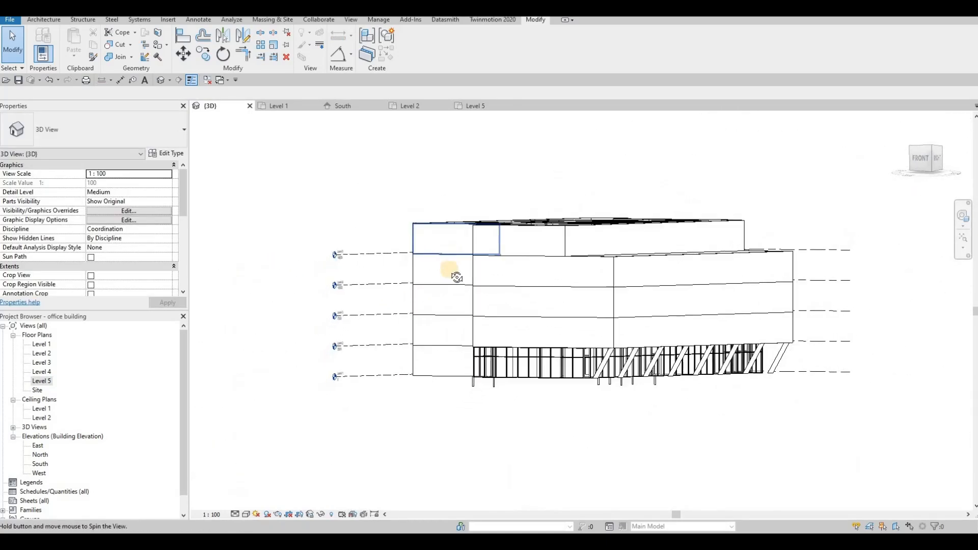
{"action": "left_click", "coordinate": [36, 382]}
{"action": "double_click", "coordinate": [36, 381]}
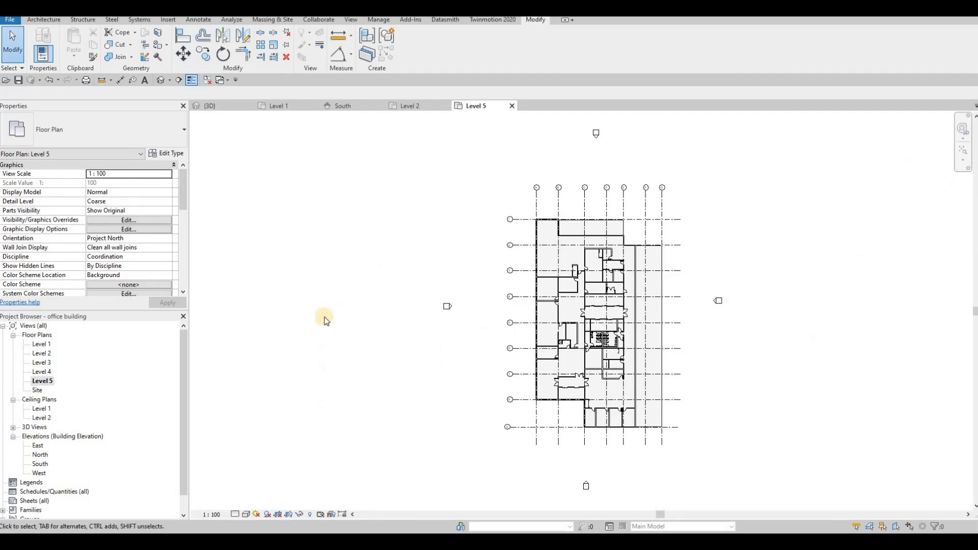
{"action": "middle_click_drag", "start_coordinate": [428, 350], "coordinate": [318, 316]}
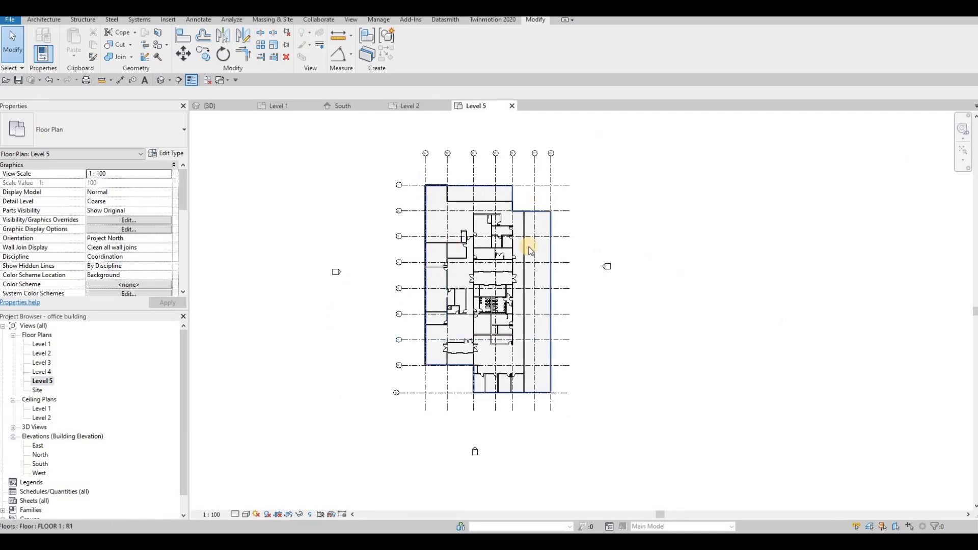
{"action": "left_click", "coordinate": [40, 20]}
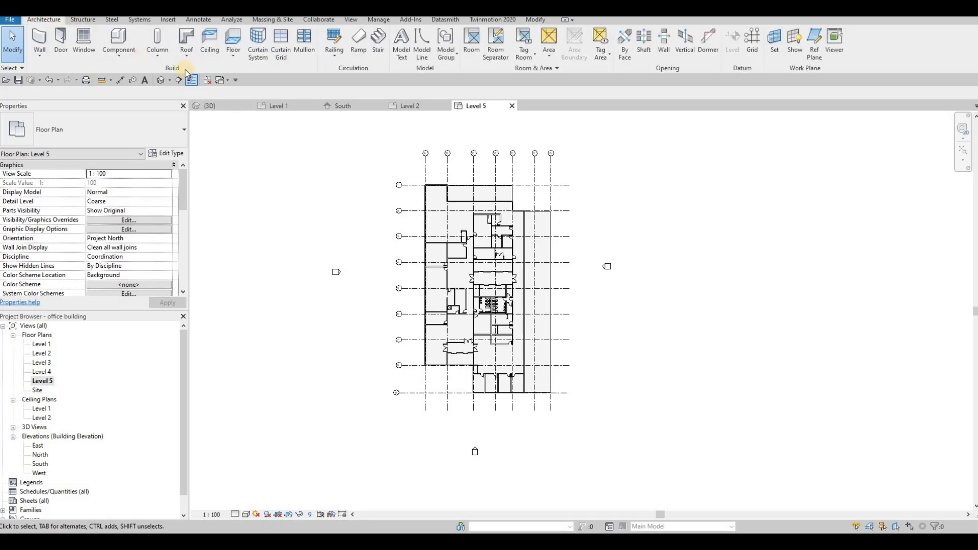
{"action": "left_click", "coordinate": [185, 40]}
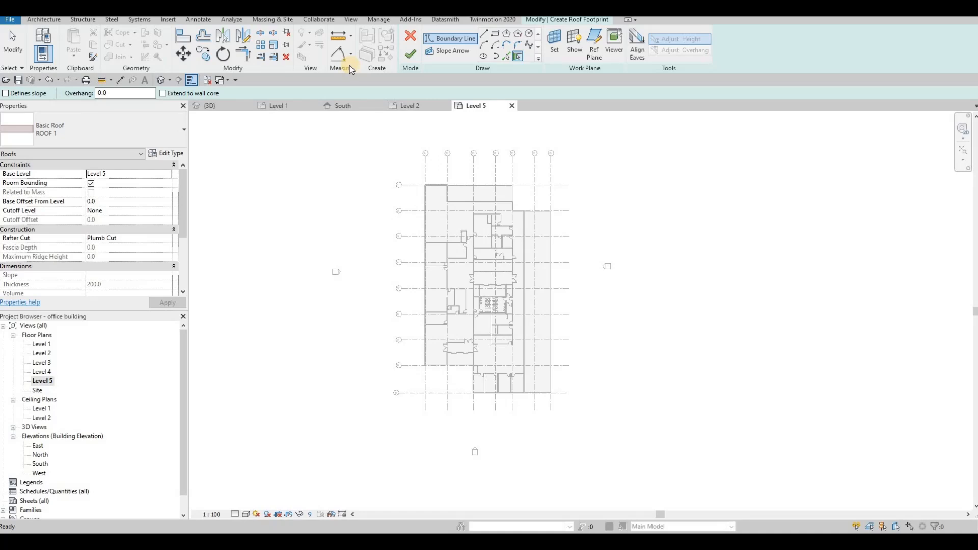
{"action": "key", "text": "Escape"}
{"action": "key", "text": "Escape"}
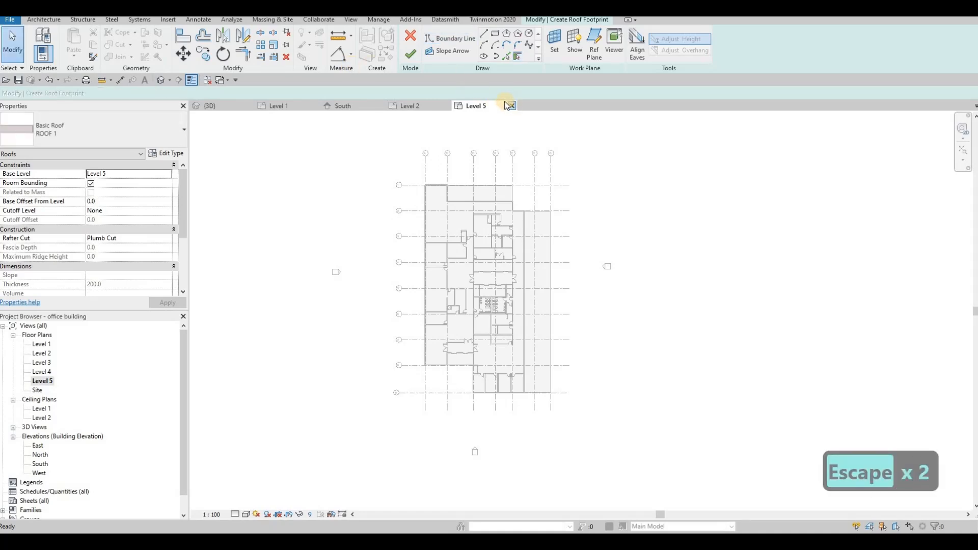
{"action": "left_click", "coordinate": [510, 106]}
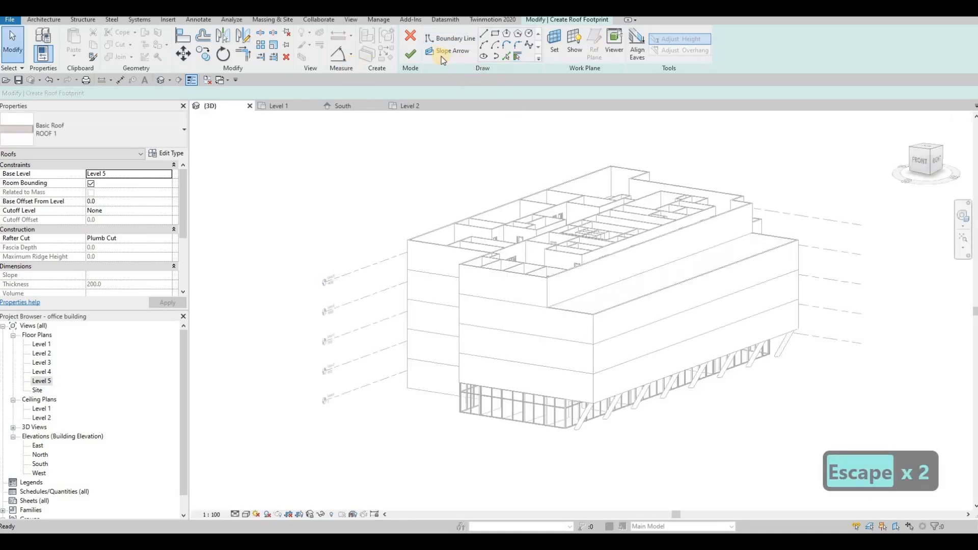
{"action": "left_click", "coordinate": [408, 41]}
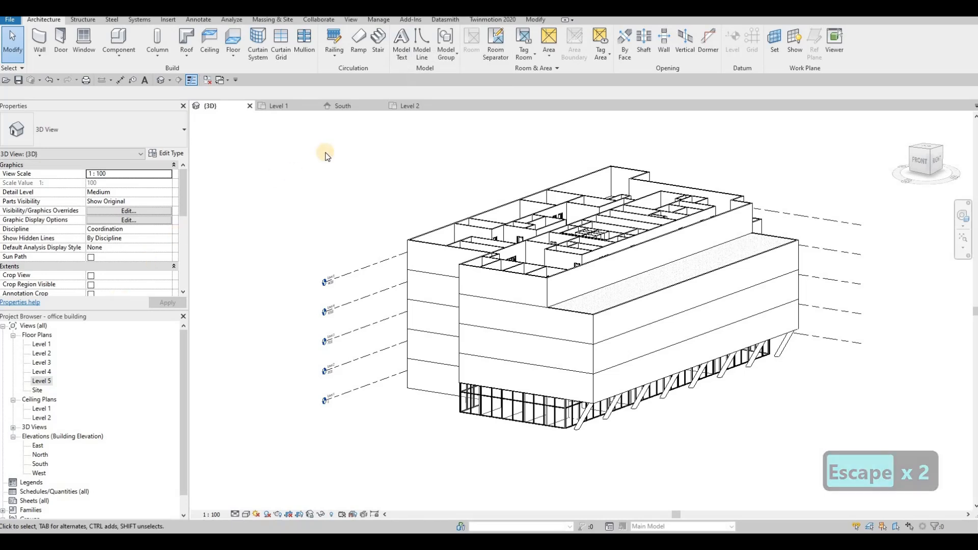
Step: In the South elevation, extend the grid lines upward so their heads stand well above the building's top
{"action": "left_click", "coordinate": [341, 106]}
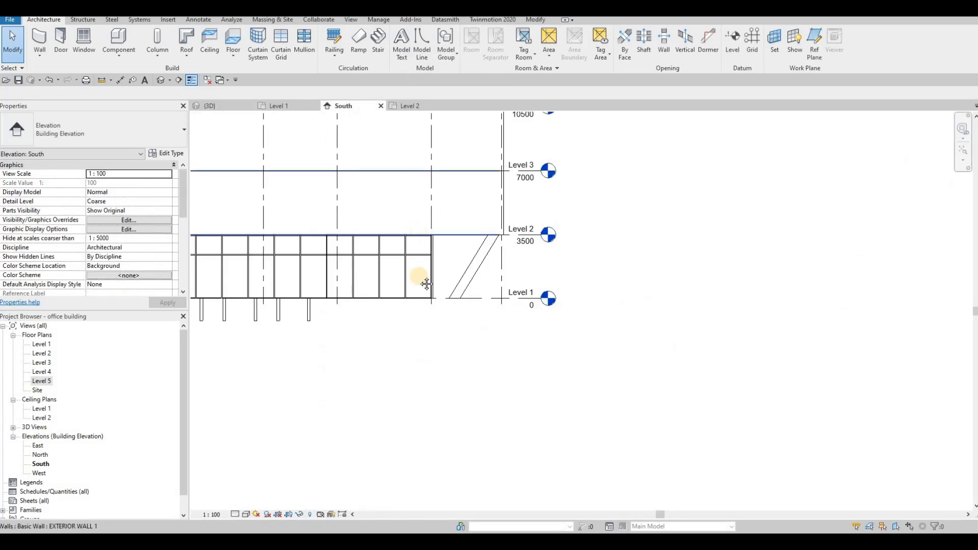
{"action": "scroll", "coordinate": [455, 291], "scroll_direction": "down", "scroll_amount": 5}
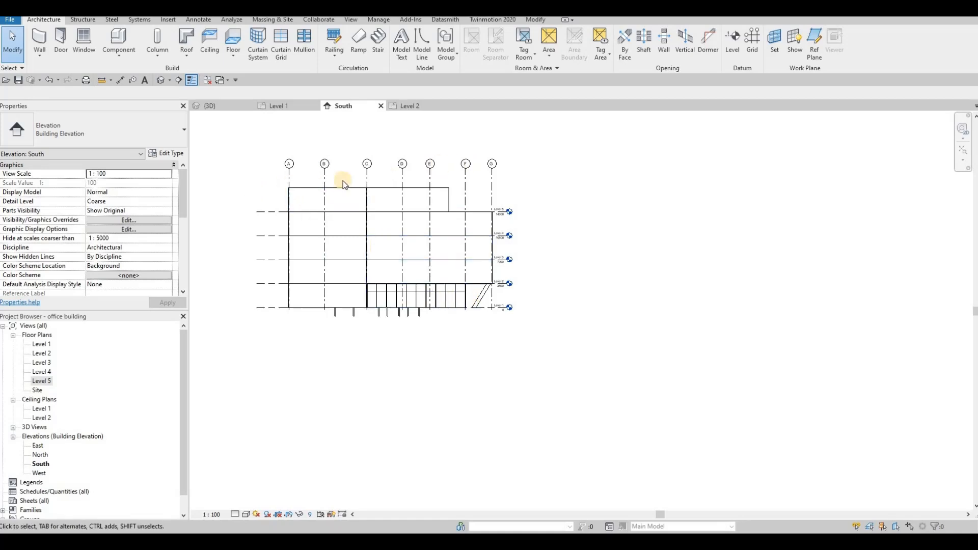
{"action": "left_click_drag", "start_coordinate": [367, 166], "coordinate": [368, 141]}
{"action": "key", "text": "Escape"}
{"action": "key", "text": "Escape"}
{"action": "key", "text": "Escape"}
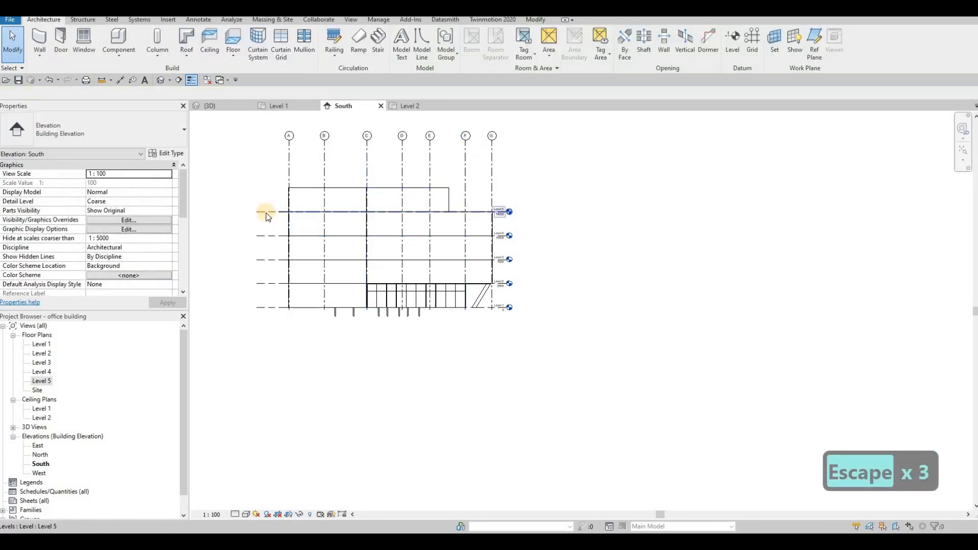
Step: Copy the Level 5 line 3500 mm upward to the top of the uppermost storey's walls
{"action": "left_click", "coordinate": [302, 211]}
{"action": "scroll", "coordinate": [302, 212], "scroll_direction": "up", "scroll_amount": 2}
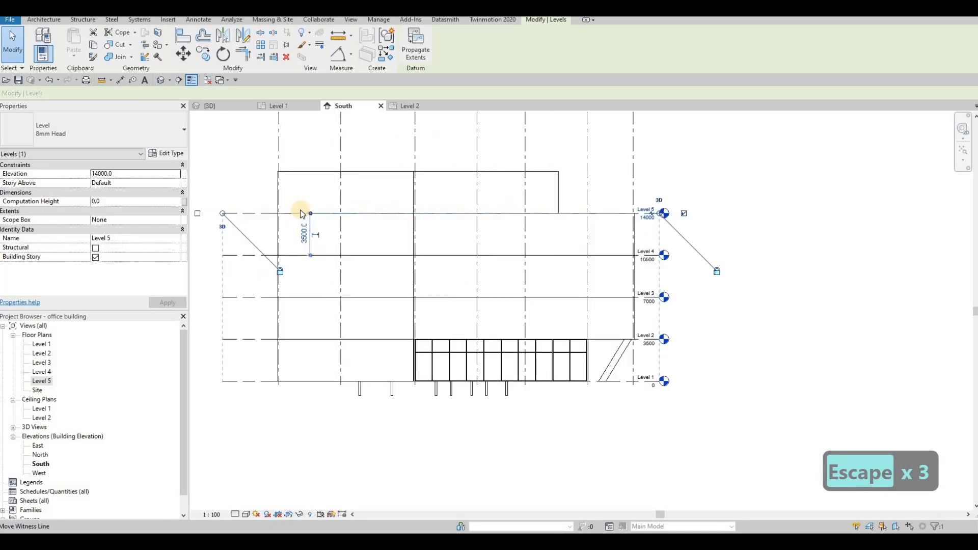
{"action": "key", "text": "c"}
{"action": "key", "text": "o"}
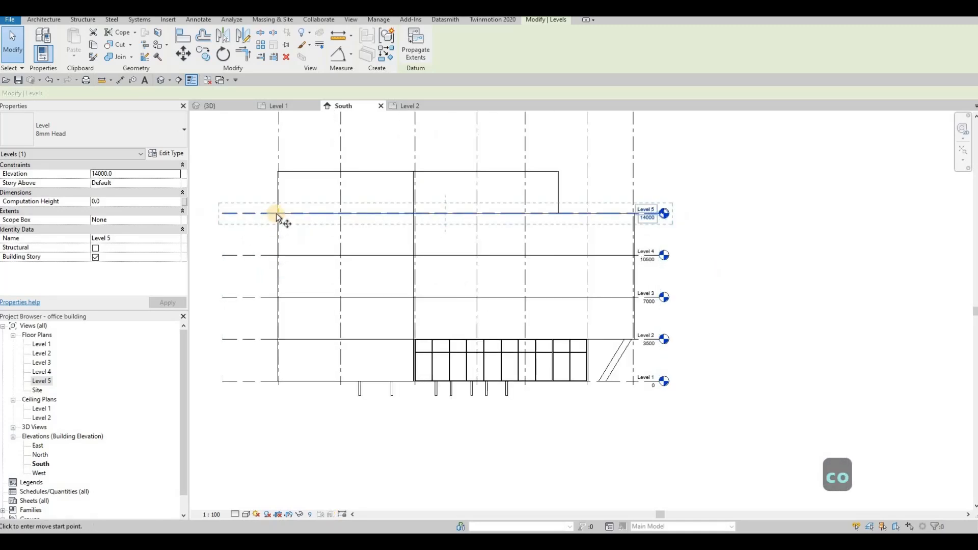
{"action": "left_click", "coordinate": [278, 173]}
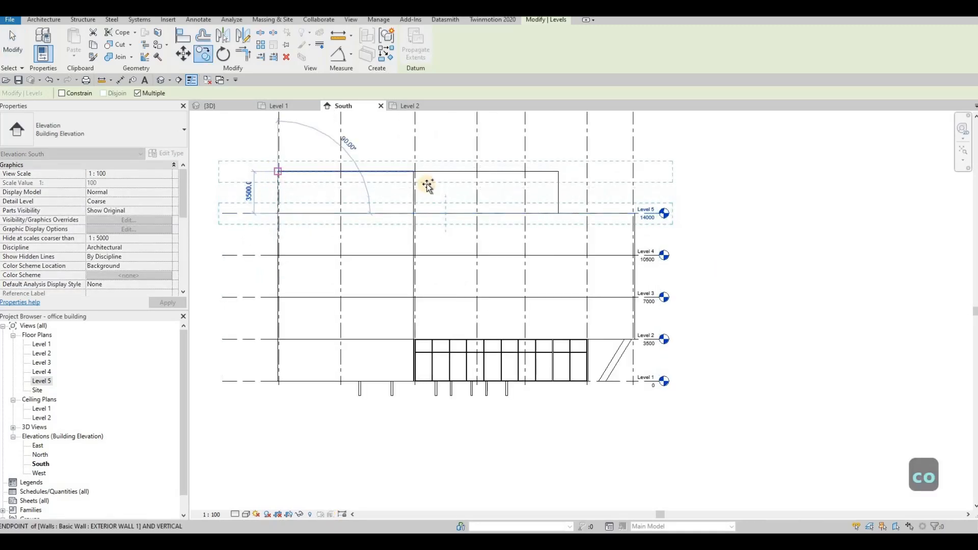
{"action": "key", "text": "Escape"}
{"action": "key", "text": "Escape"}
{"action": "key", "text": "Escape"}
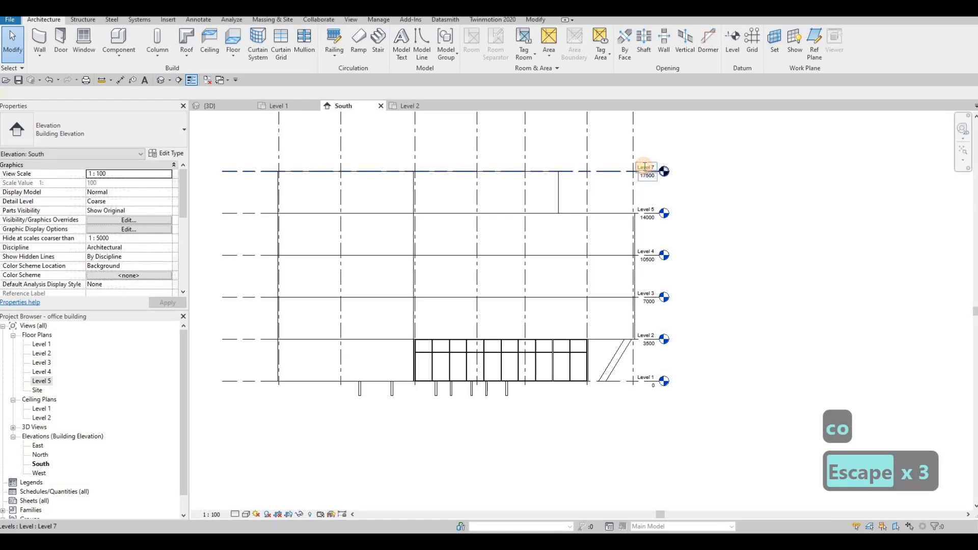
Step: Rename the new topmost level as ROOF
{"action": "double_click", "coordinate": [643, 165]}
{"action": "type", "text": "roo"}
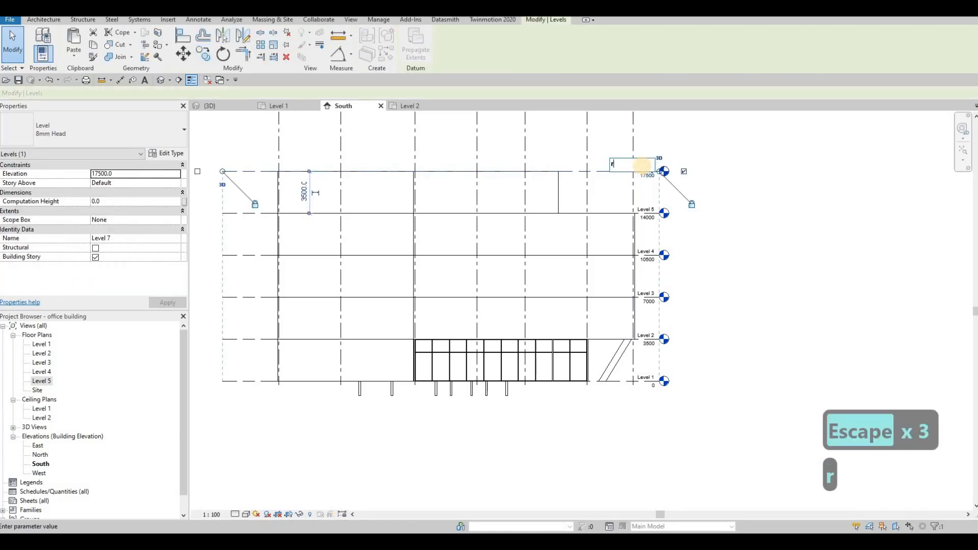
{"action": "key", "text": "BackSpace"}
{"action": "key", "text": "BackSpace"}
{"action": "key", "text": "BackSpace"}
{"action": "key", "text": "Caps_Lock"}
{"action": "type", "text": "R"}
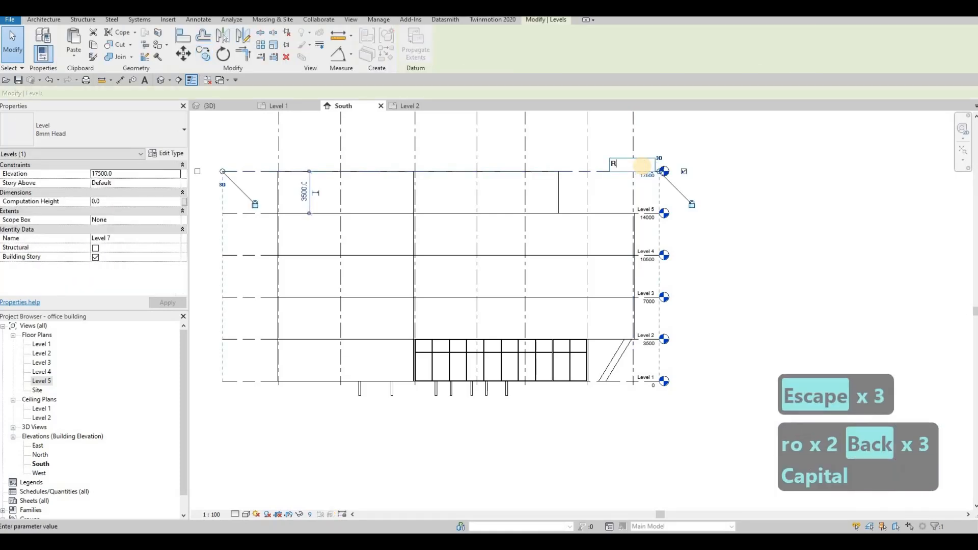
{"action": "type", "text": "OOF"}
{"action": "key", "text": "Escape"}
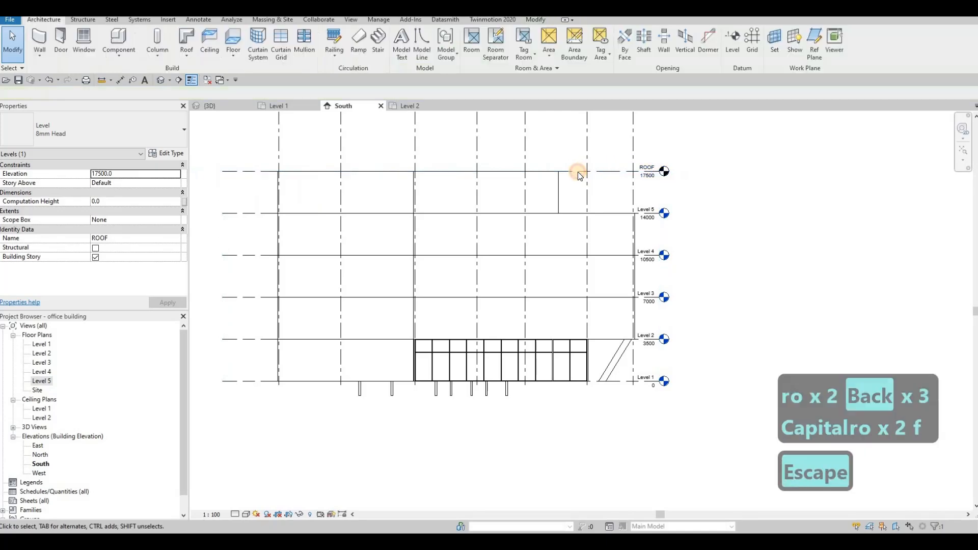
{"action": "key", "text": "Escape"}
{"action": "left_click", "coordinate": [577, 172]}
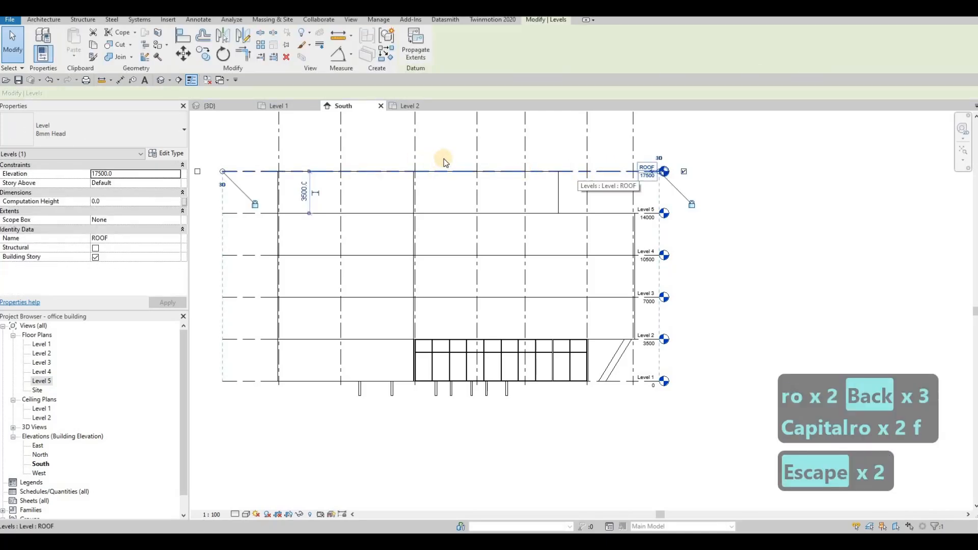
{"action": "key", "text": "Escape"}
{"action": "key", "text": "Escape"}
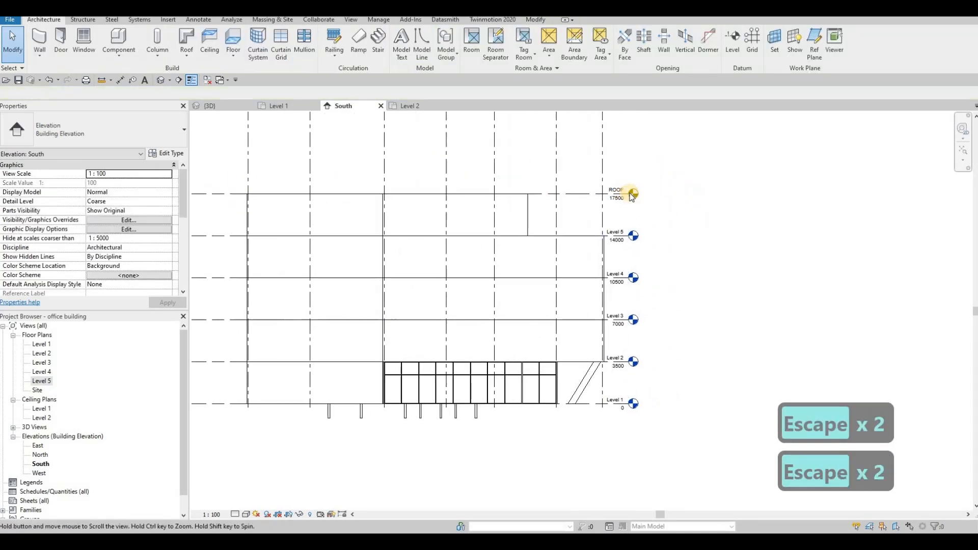
{"action": "scroll", "coordinate": [595, 192], "scroll_direction": "down", "scroll_amount": 2}
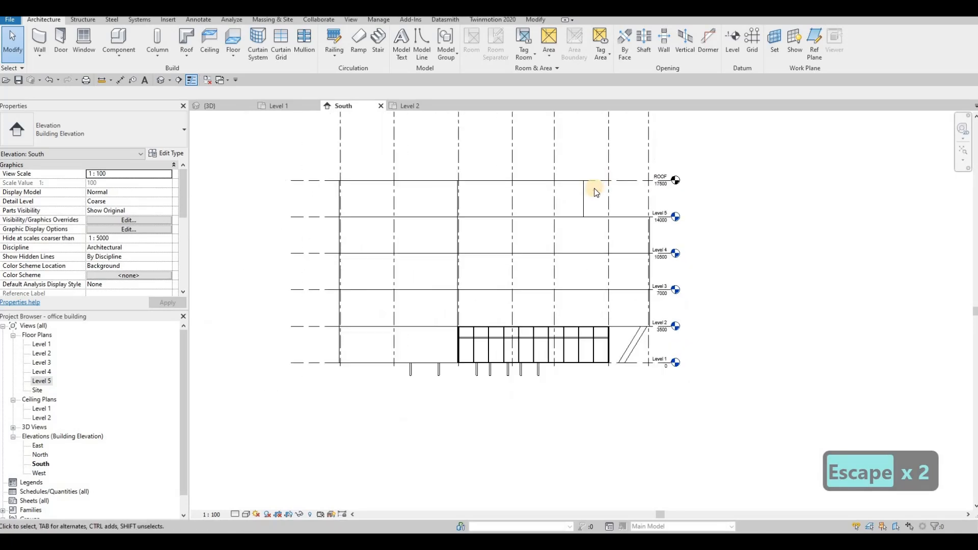
{"action": "key", "text": "Escape"}
{"action": "key", "text": "Escape"}
{"action": "scroll", "coordinate": [561, 213], "scroll_direction": "down", "scroll_amount": 2}
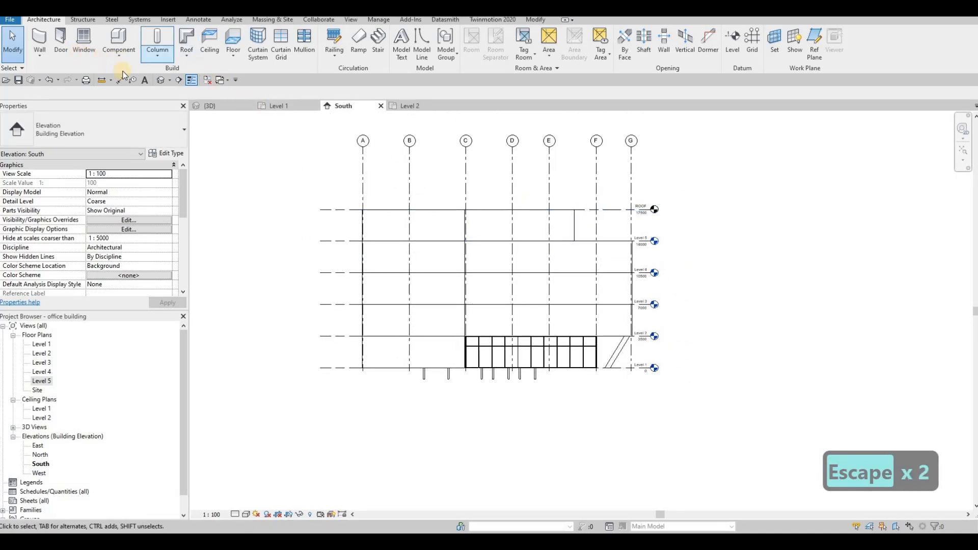
Step: Start a roof by extrusion on the south exterior wall's plane, with ROOF as reference level and offset 0.0
{"action": "left_click", "coordinate": [187, 59]}
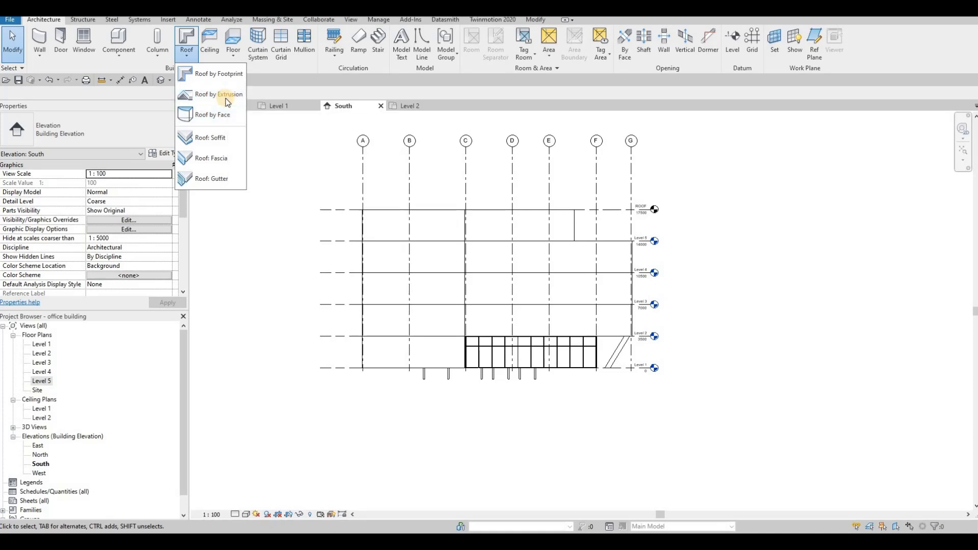
{"action": "left_click", "coordinate": [227, 95]}
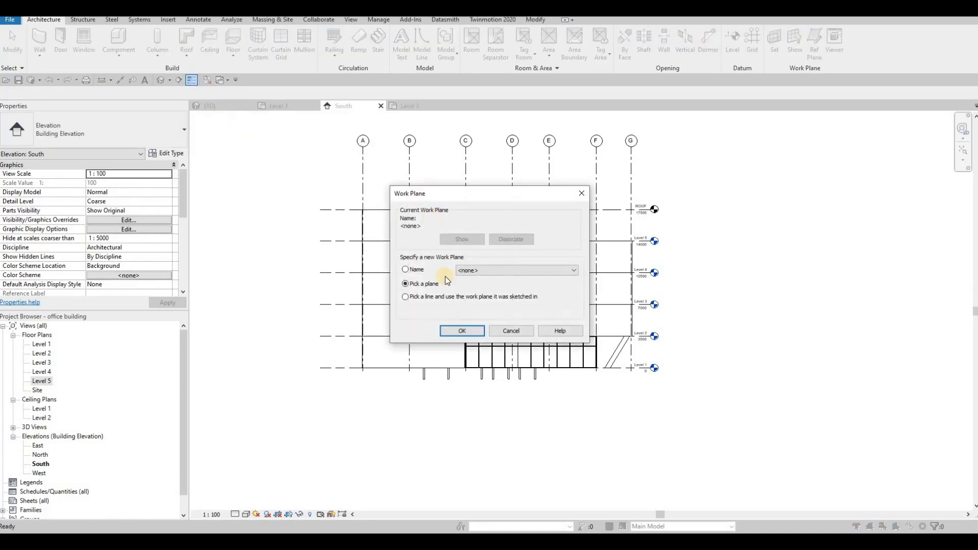
{"action": "left_click", "coordinate": [462, 331]}
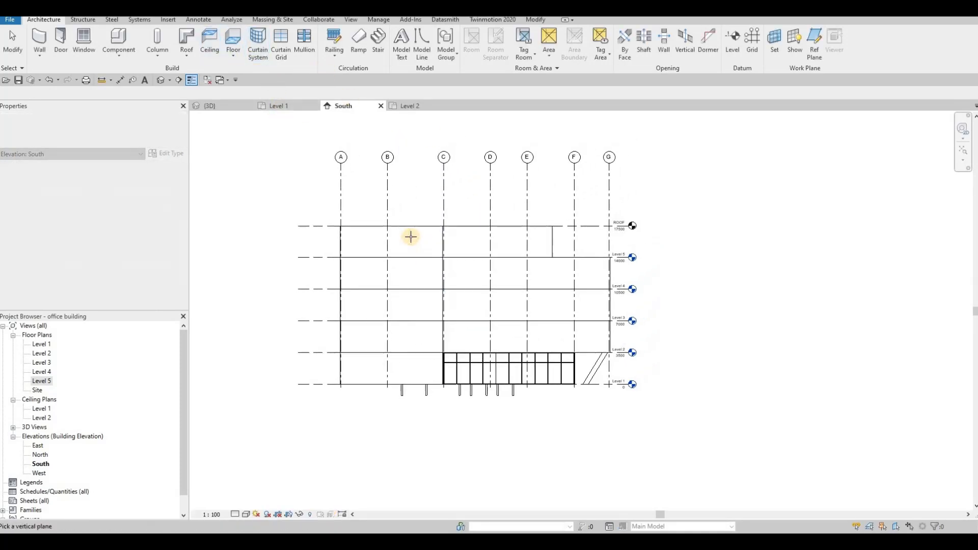
{"action": "left_click", "coordinate": [368, 238]}
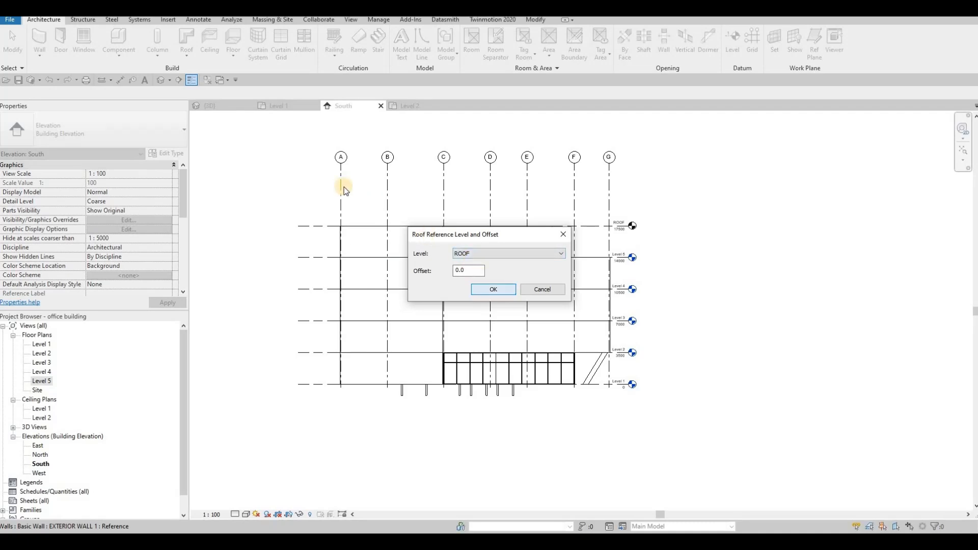
{"action": "key", "text": "Return"}
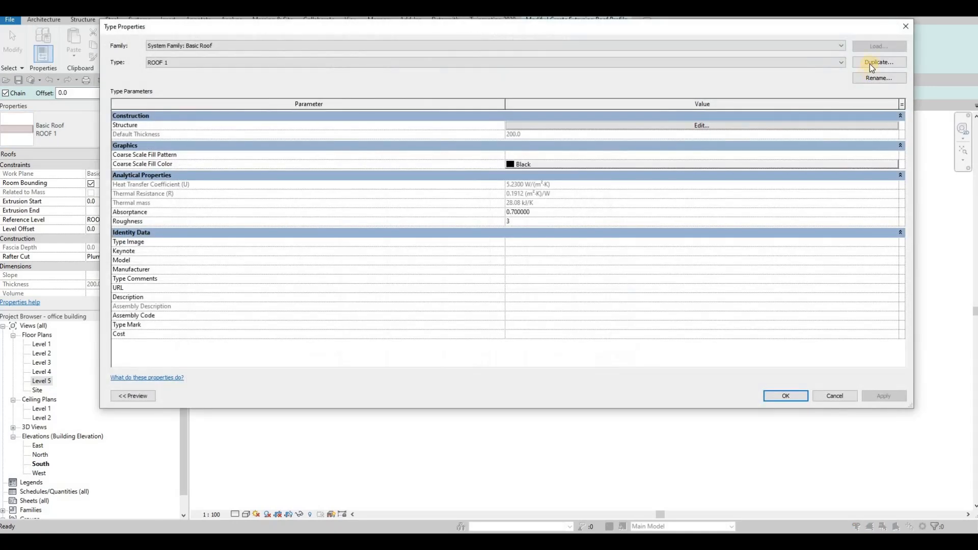
Step: Inspect the type properties and layer structure of the ROOF 1 roof type
{"action": "left_click", "coordinate": [675, 117]}
{"action": "left_click", "coordinate": [667, 116]}
{"action": "left_click", "coordinate": [662, 127]}
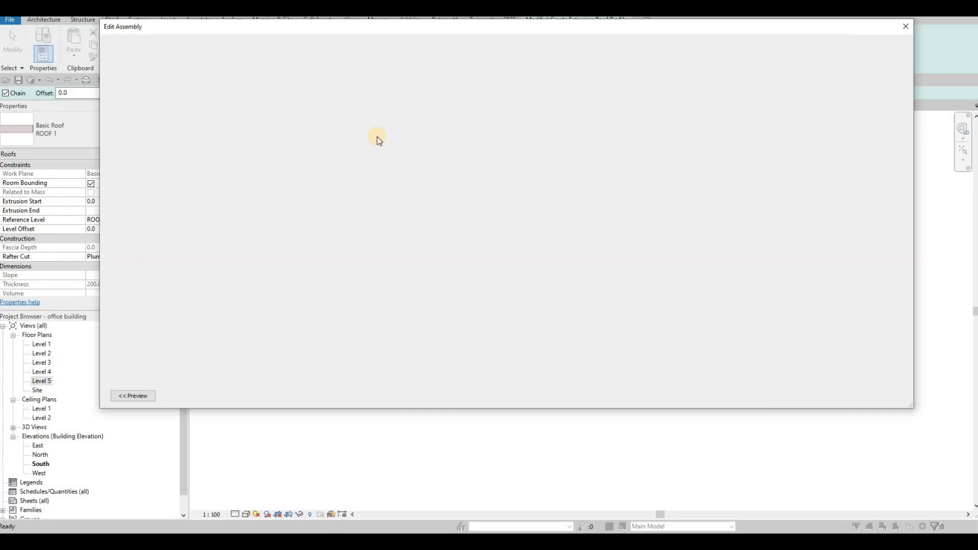
{"action": "key", "text": "Escape"}
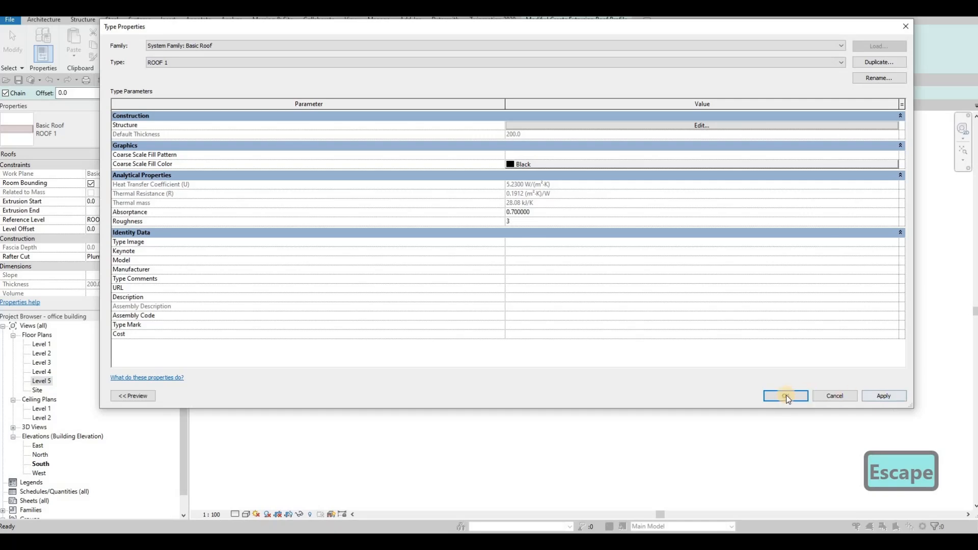
{"action": "left_click", "coordinate": [787, 395]}
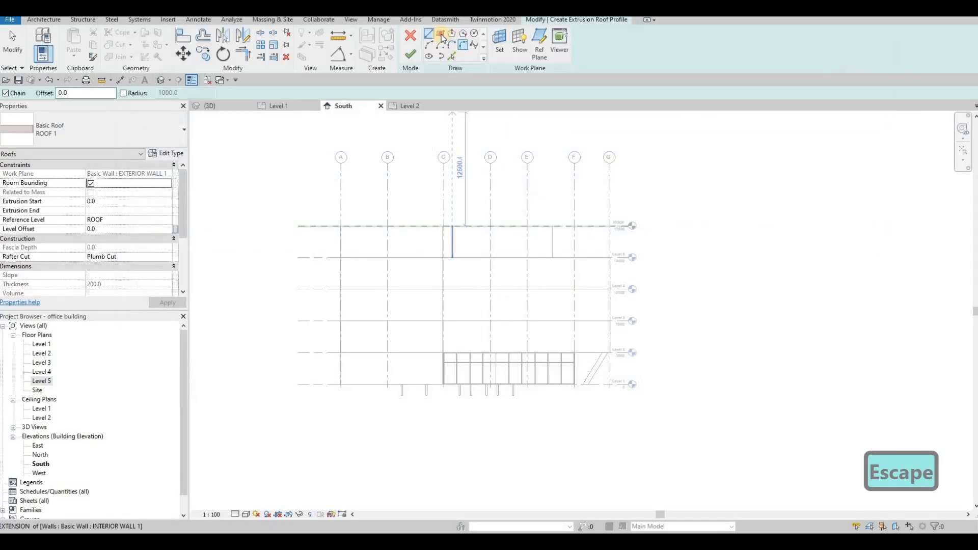
Step: Sketch the roof profile's upper line from just above the wall top at grid A, rising about 8° to grid G, about 30300 mm long
{"action": "left_click", "coordinate": [440, 33]}
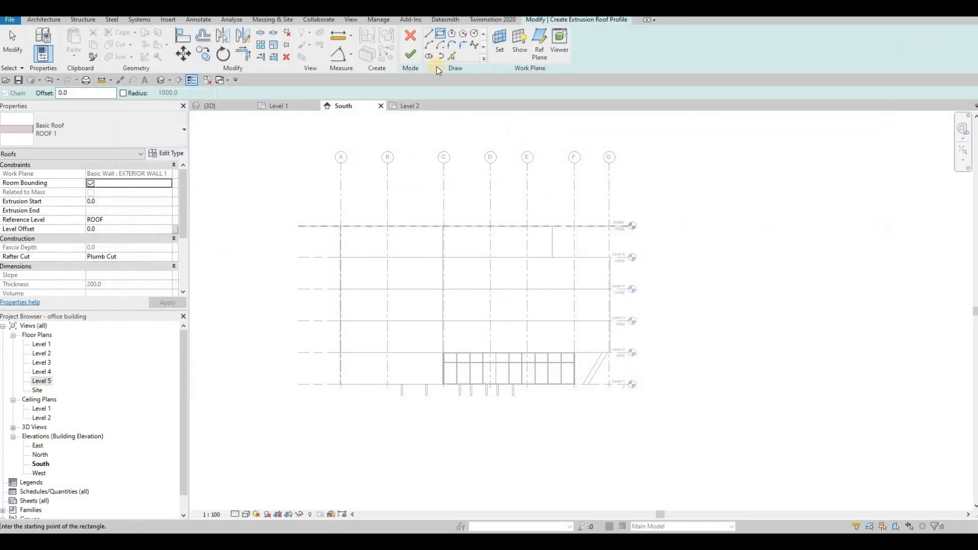
{"action": "left_click", "coordinate": [428, 38]}
{"action": "key", "text": "Escape"}
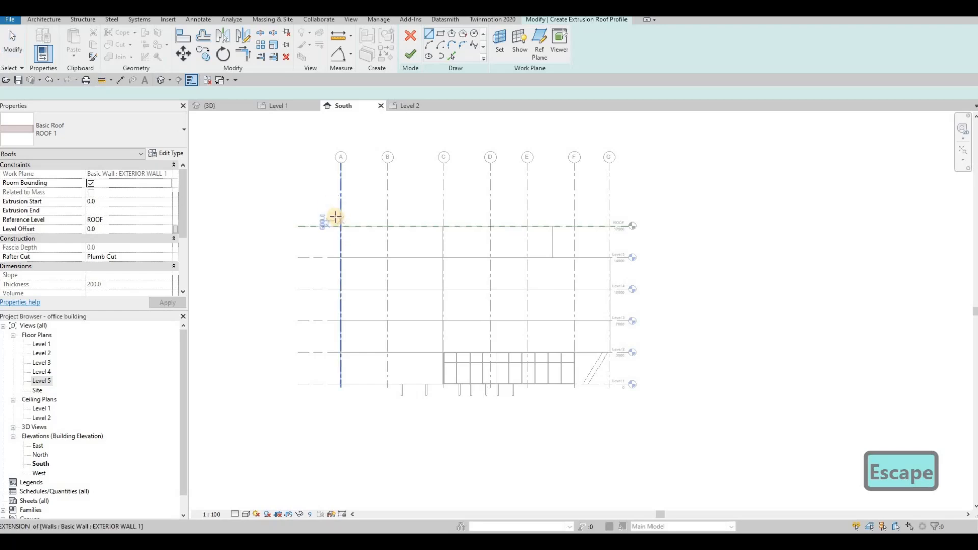
{"action": "scroll", "coordinate": [332, 215], "scroll_direction": "up", "scroll_amount": 2}
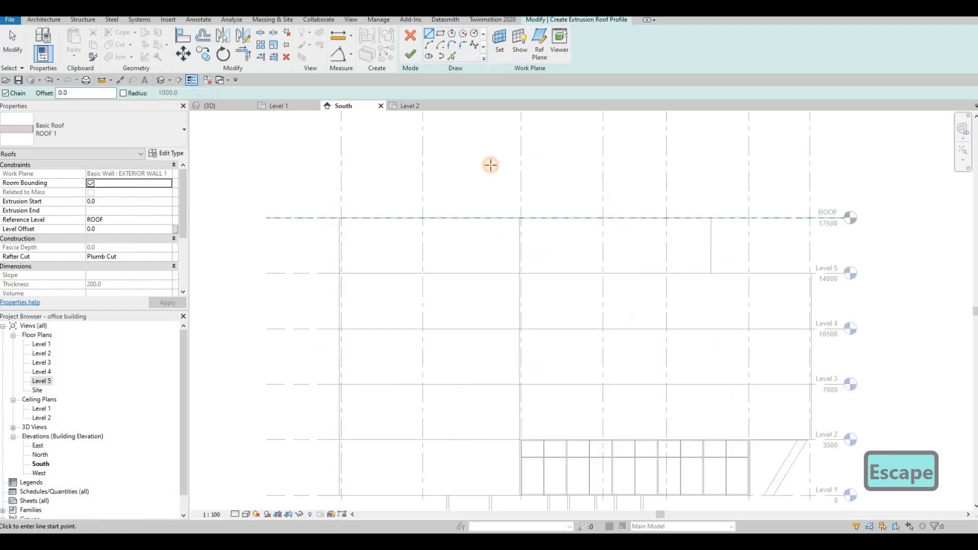
{"action": "left_click", "coordinate": [334, 211]}
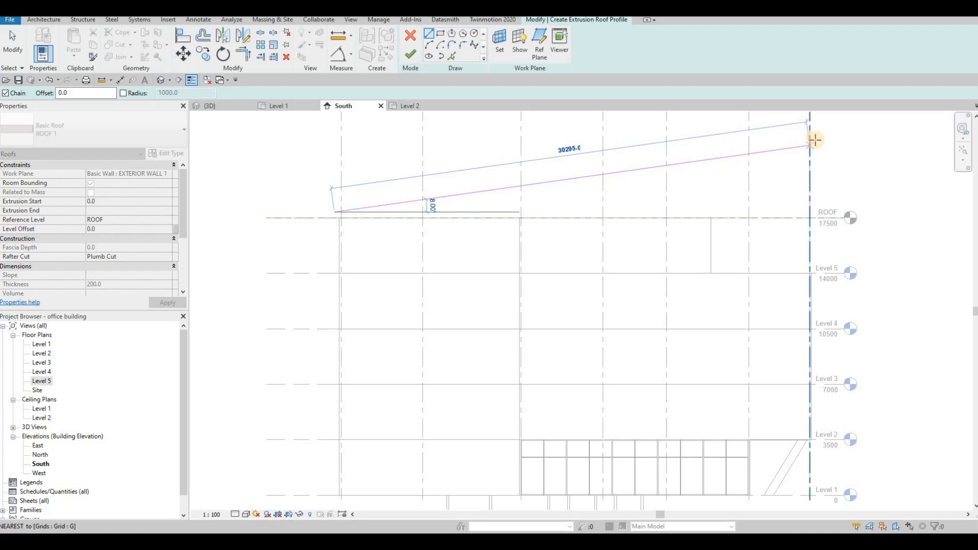
{"action": "left_click", "coordinate": [807, 146]}
{"action": "key", "text": "Escape"}
Step: Sketch a 300 mm vertical end line down from the profile's upper line at grid G, and a parallel lower line about 30200 mm long
{"action": "scroll", "coordinate": [805, 156], "scroll_direction": "up", "scroll_amount": 2}
{"action": "left_click", "coordinate": [804, 161]}
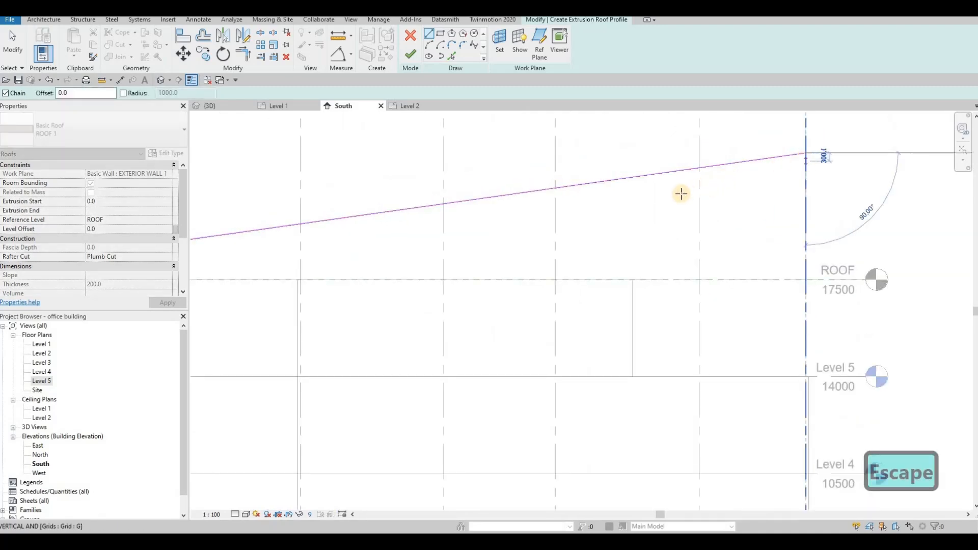
{"action": "scroll", "coordinate": [535, 219], "scroll_direction": "down", "scroll_amount": 2}
{"action": "middle_click_drag", "start_coordinate": [238, 253], "coordinate": [503, 200]}
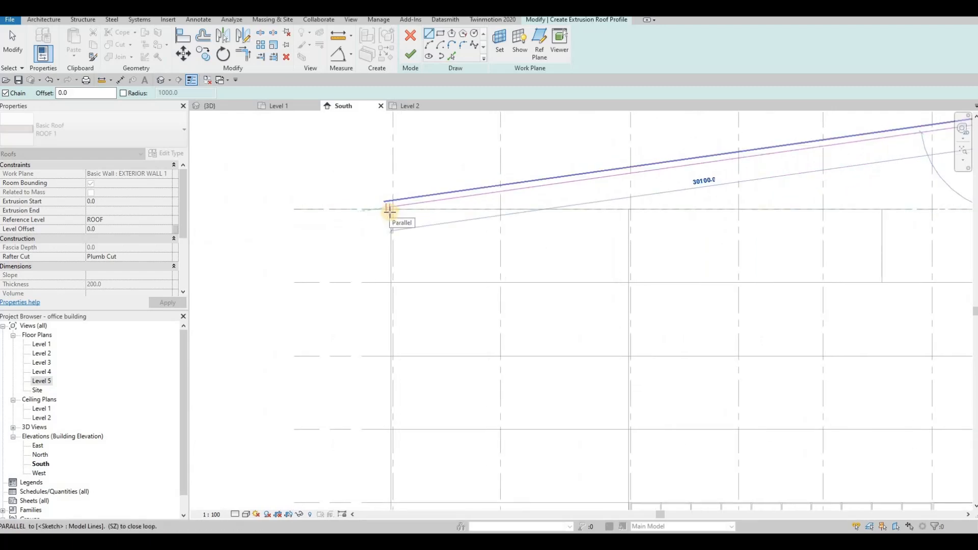
{"action": "left_click", "coordinate": [384, 205]}
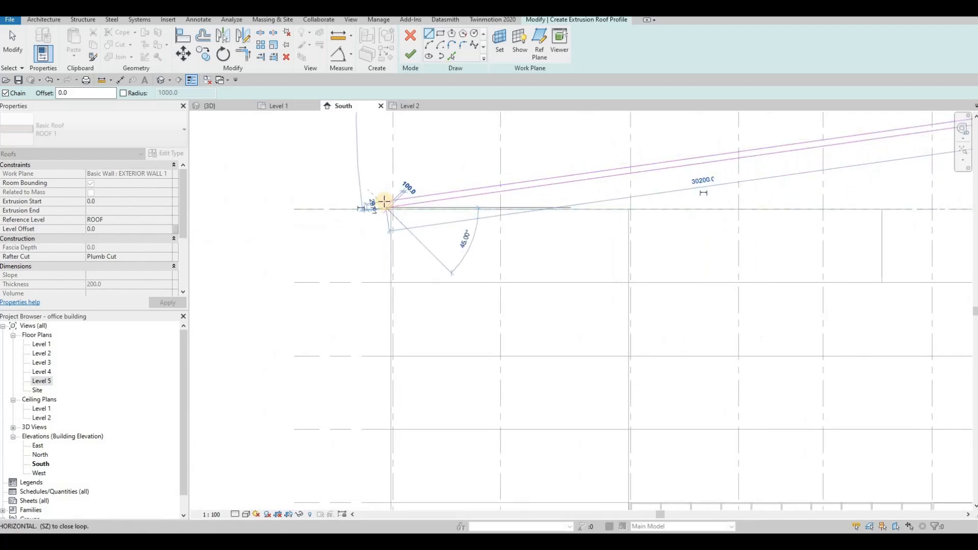
Step: Close the profile's end near grid A with a vertical line down from the upper line and trim it to the lower line
{"action": "key", "text": "Escape"}
{"action": "scroll", "coordinate": [383, 207], "scroll_direction": "up", "scroll_amount": 2}
{"action": "left_click", "coordinate": [383, 198]}
{"action": "left_click", "coordinate": [383, 214]}
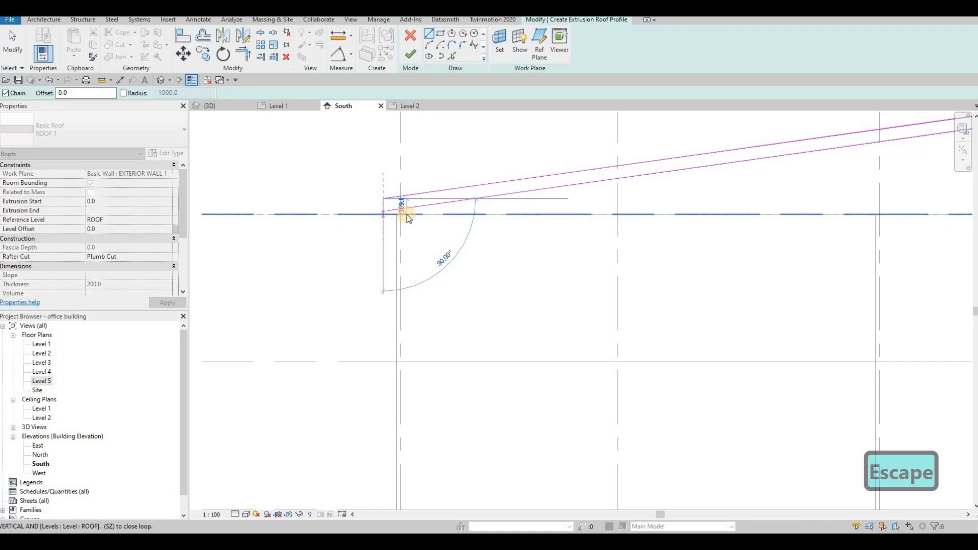
{"action": "key", "text": "Escape"}
{"action": "key", "text": "Escape"}
{"action": "key", "text": "t"}
{"action": "key", "text": "r"}
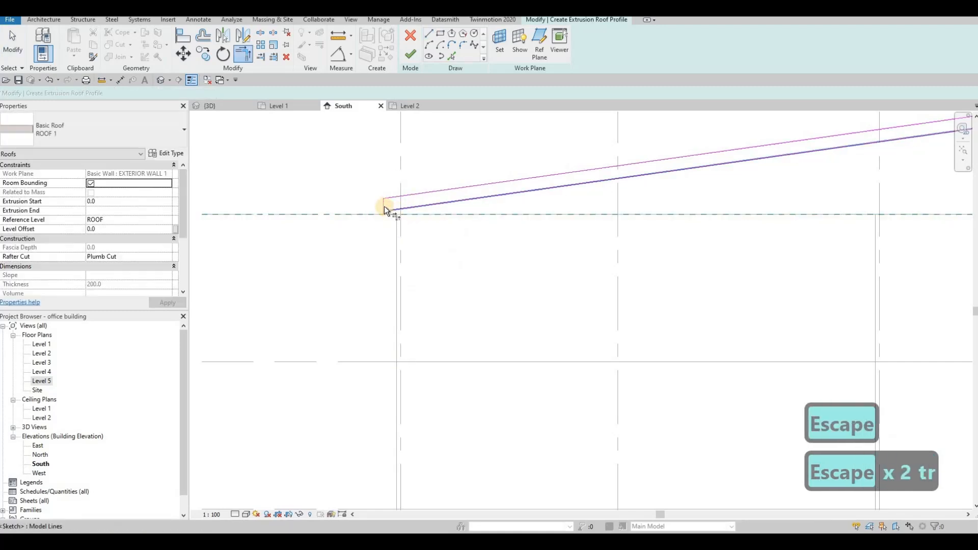
{"action": "scroll", "coordinate": [377, 199], "scroll_direction": "down", "scroll_amount": 1}
{"action": "scroll", "coordinate": [626, 193], "scroll_direction": "down", "scroll_amount": 3}
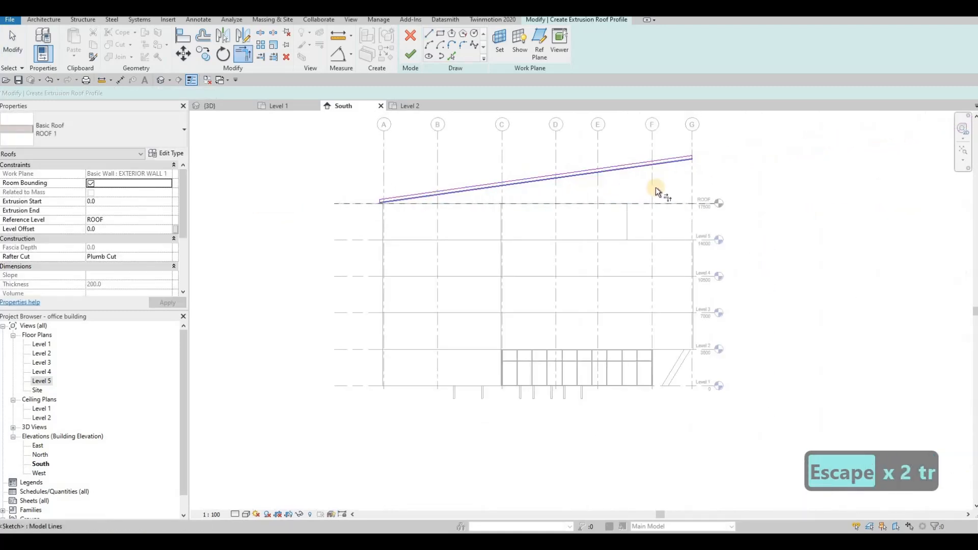
{"action": "scroll", "coordinate": [670, 152], "scroll_direction": "up", "scroll_amount": 4}
{"action": "key", "text": "Escape"}
{"action": "key", "text": "Escape"}
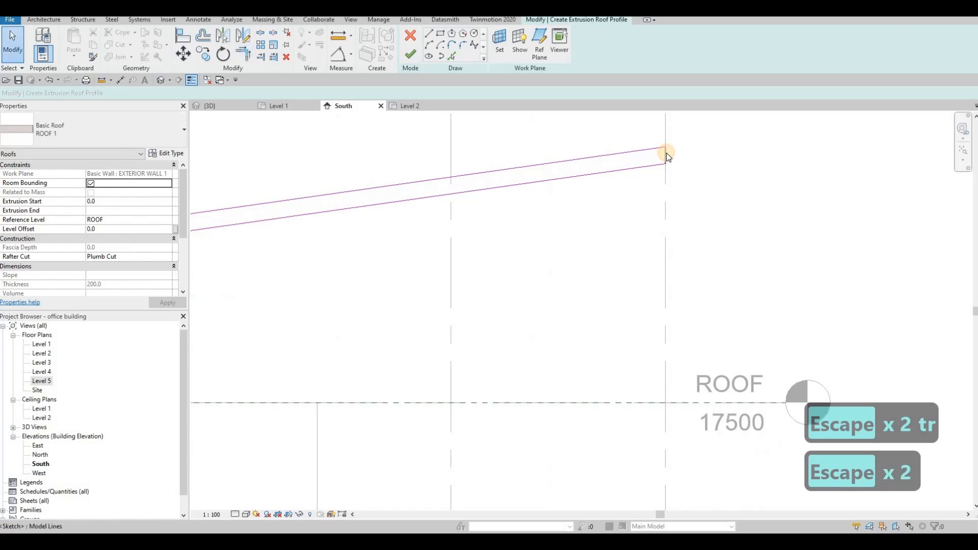
Step: Nudge the profile's vertical end line slightly east past grid G, stretching the sloped lines with it
{"action": "left_click", "coordinate": [666, 155]}
{"action": "key", "text": "Right"}
{"action": "key", "text": "Right"}
{"action": "key", "text": "Right"}
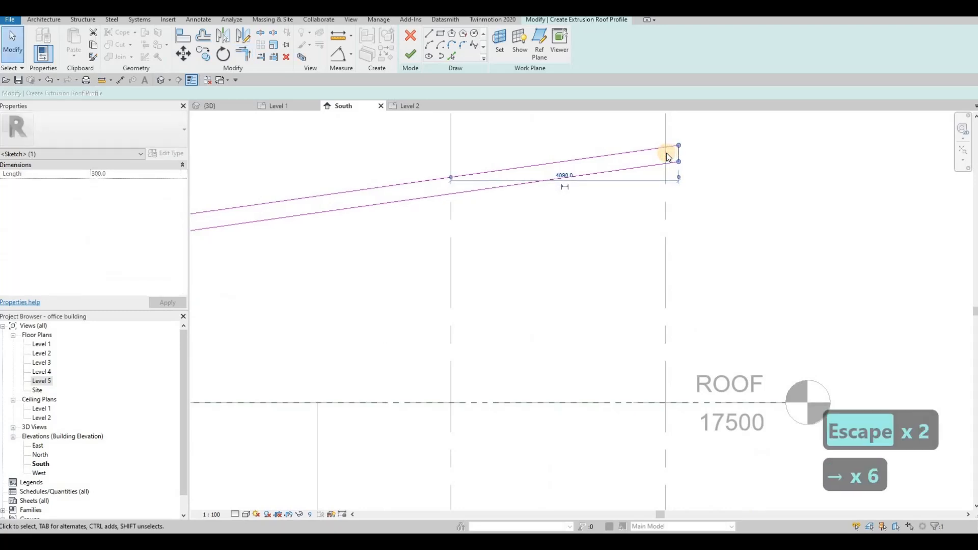
Step: Try to finish the extrusion roof using the closed profile sketch
{"action": "scroll", "coordinate": [621, 176], "scroll_direction": "down", "scroll_amount": 5}
{"action": "key", "text": "Escape"}
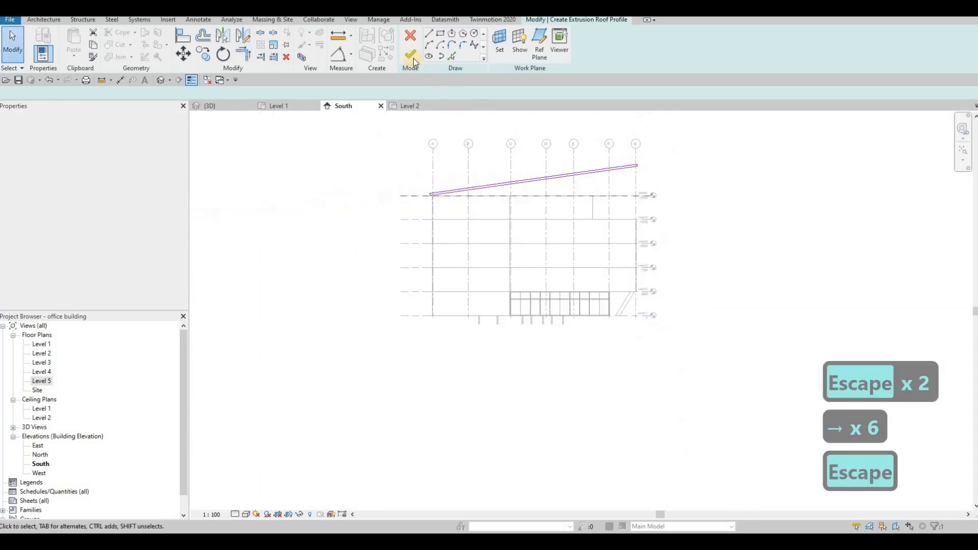
{"action": "left_click", "coordinate": [411, 55]}
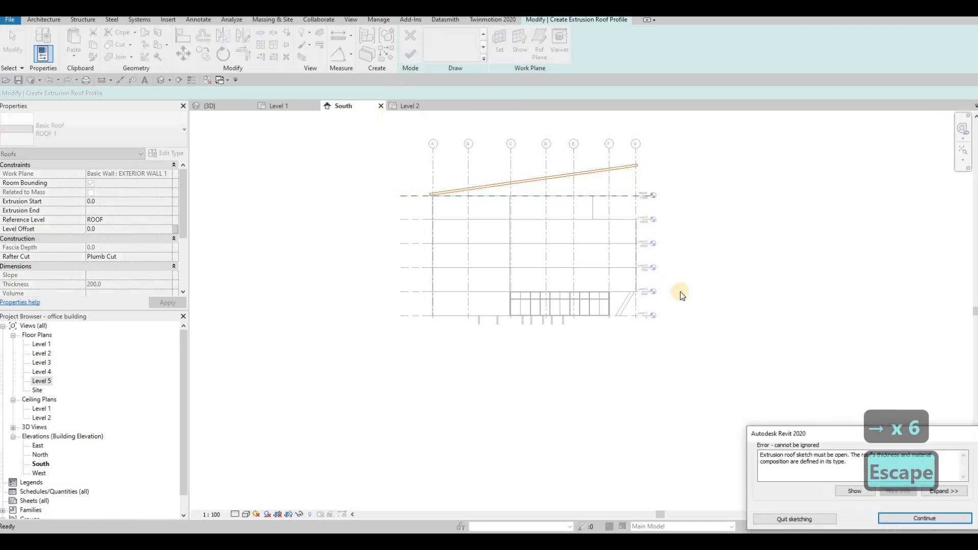
{"action": "key", "text": "Escape"}
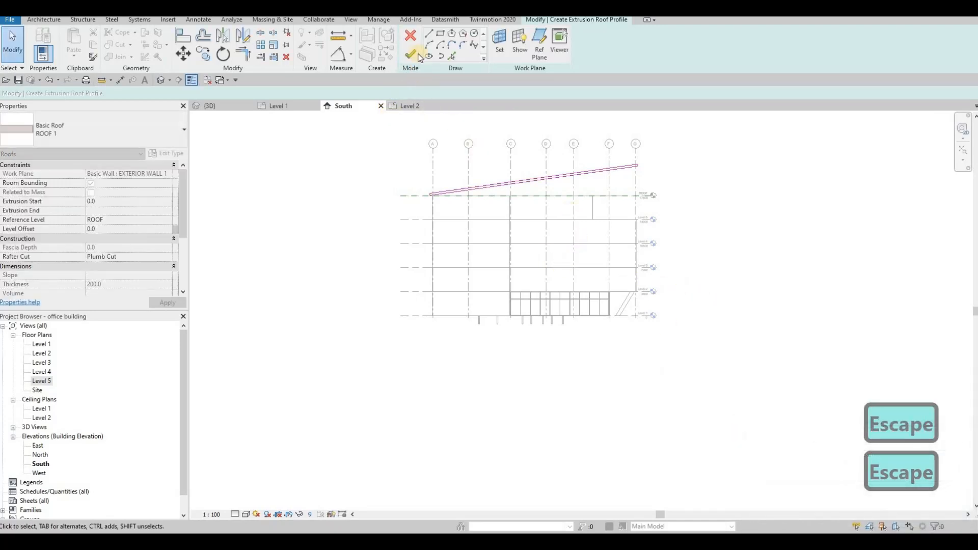
{"action": "left_click", "coordinate": [411, 55]}
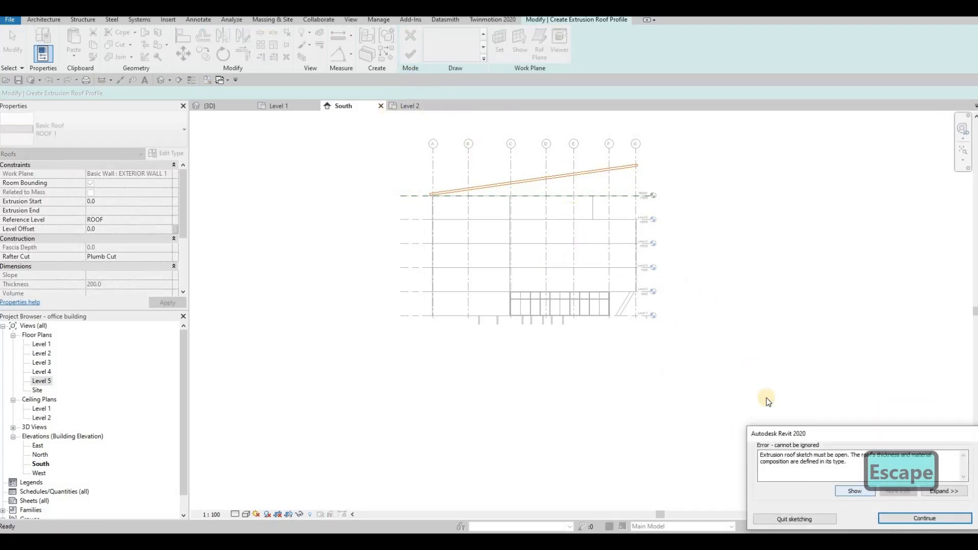
{"action": "scroll", "coordinate": [363, 328], "scroll_direction": "up", "scroll_amount": 6}
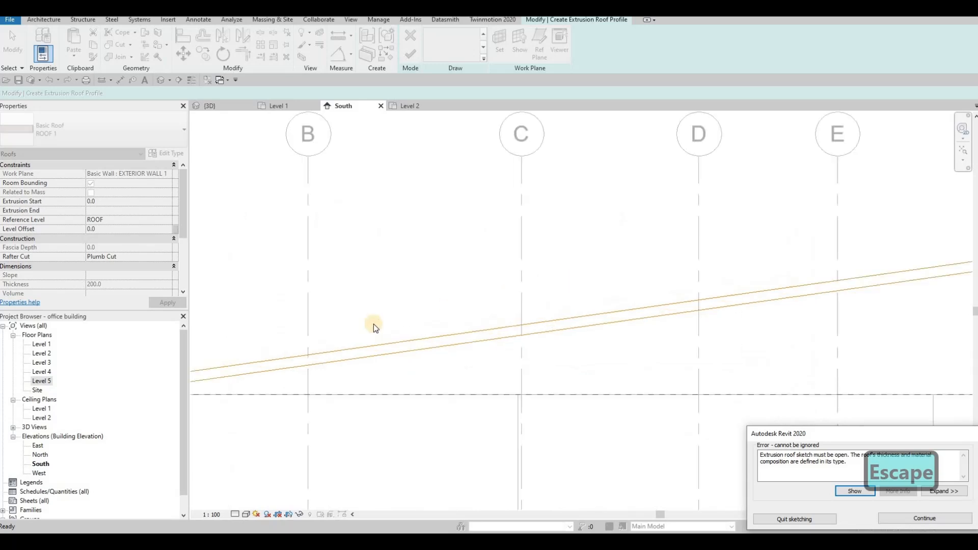
{"action": "scroll", "coordinate": [364, 333], "scroll_direction": "down", "scroll_amount": 3}
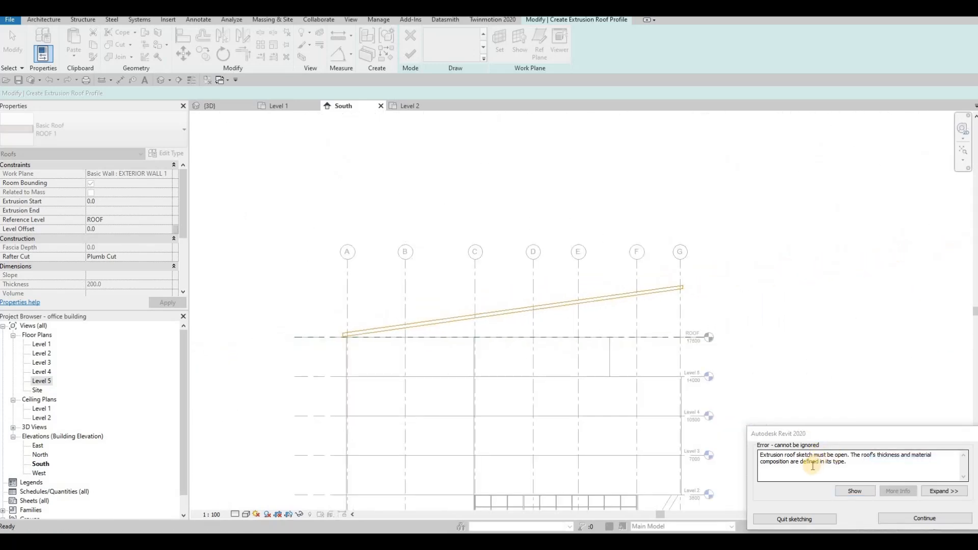
{"action": "key", "text": "Escape"}
{"action": "key", "text": "Escape"}
{"action": "key", "text": "Escape"}
{"action": "scroll", "coordinate": [677, 288], "scroll_direction": "up", "scroll_amount": 1}
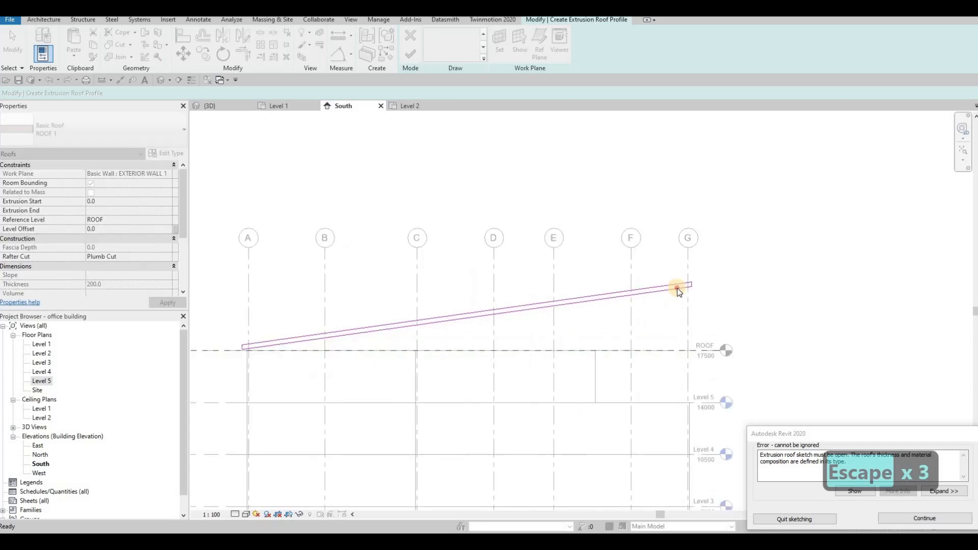
{"action": "key", "text": "Escape"}
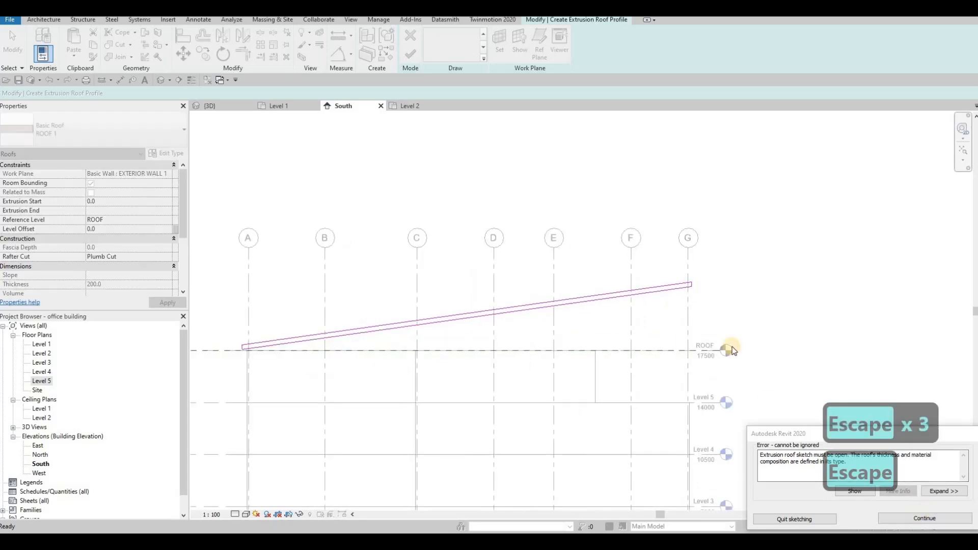
Step: Delete the lower line and both vertical end lines of the roof profile, and finish the roof with the single sloped line
{"action": "left_click", "coordinate": [689, 286]}
{"action": "key", "text": "Delete"}
{"action": "scroll", "coordinate": [688, 283], "scroll_direction": "up", "scroll_amount": 2}
{"action": "scroll", "coordinate": [688, 282], "scroll_direction": "up", "scroll_amount": 1}
{"action": "left_click", "coordinate": [689, 284]}
{"action": "key", "text": "Delete"}
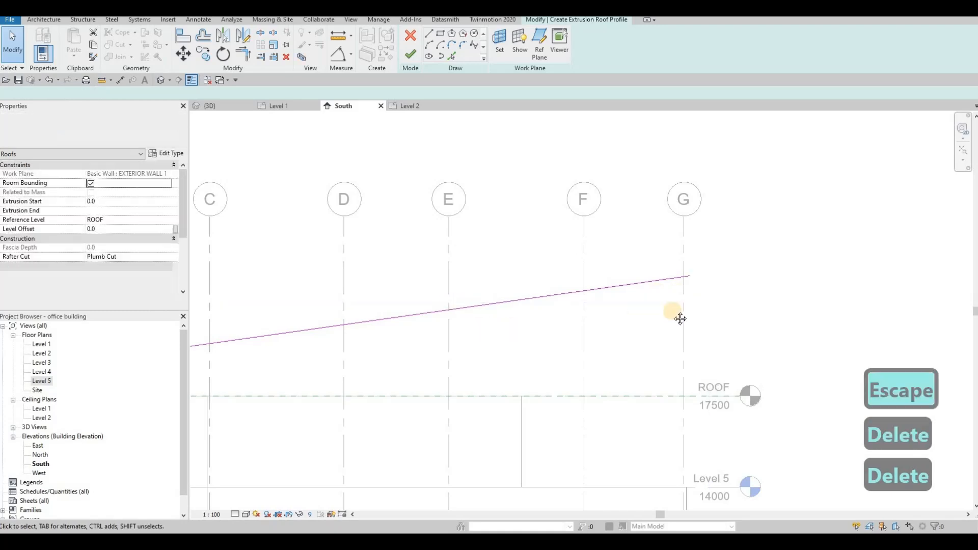
{"action": "scroll", "coordinate": [679, 313], "scroll_direction": "down", "scroll_amount": 4}
{"action": "middle_click_drag", "start_coordinate": [235, 350], "coordinate": [421, 334]}
{"action": "left_click", "coordinate": [422, 334]}
{"action": "scroll", "coordinate": [421, 334], "scroll_direction": "up", "scroll_amount": 2}
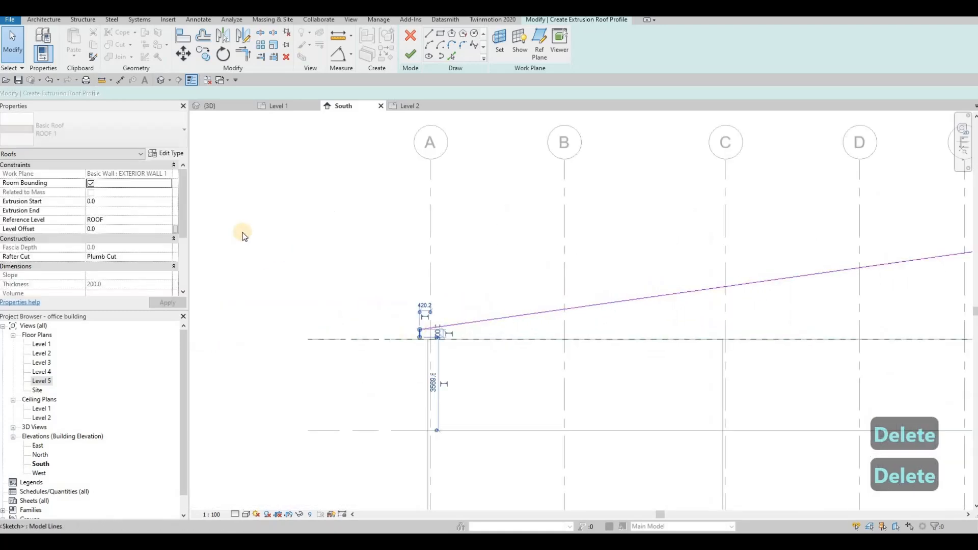
{"action": "key", "text": "Delete"}
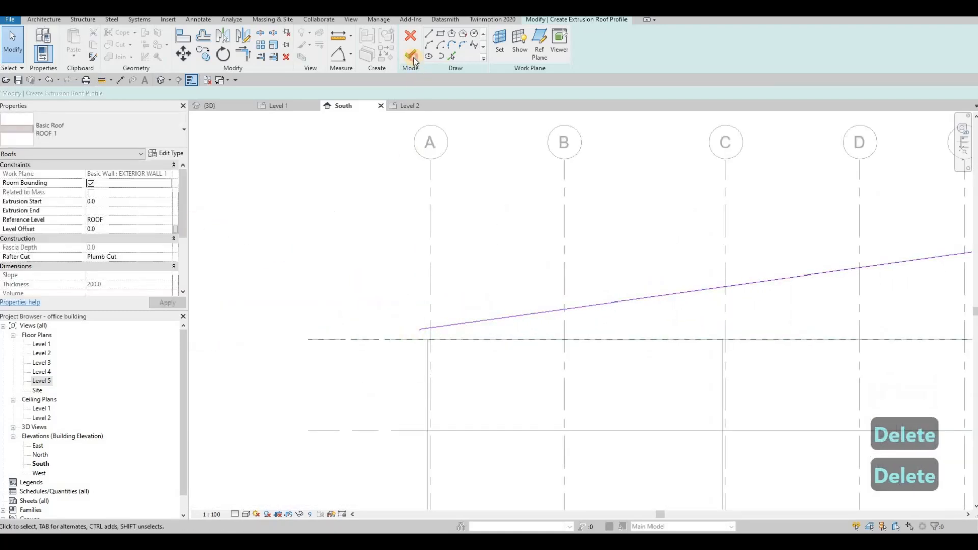
{"action": "scroll", "coordinate": [430, 264], "scroll_direction": "down", "scroll_amount": 4}
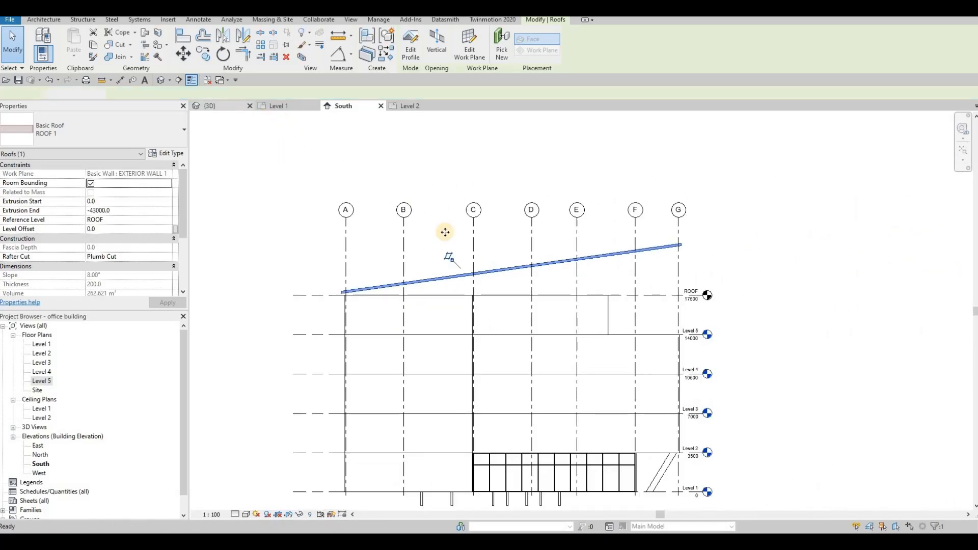
Step: Stretch both ends of the roof in the 3D view to overhang the building, with extrusion start about 7312 and end about -43457
{"action": "key", "text": "ctrl+Tab"}
{"action": "middle_click_drag", "start_coordinate": [428, 275], "coordinate": [422, 215], "text": "shift"}
{"action": "left_click_drag", "start_coordinate": [395, 215], "coordinate": [576, 251]}
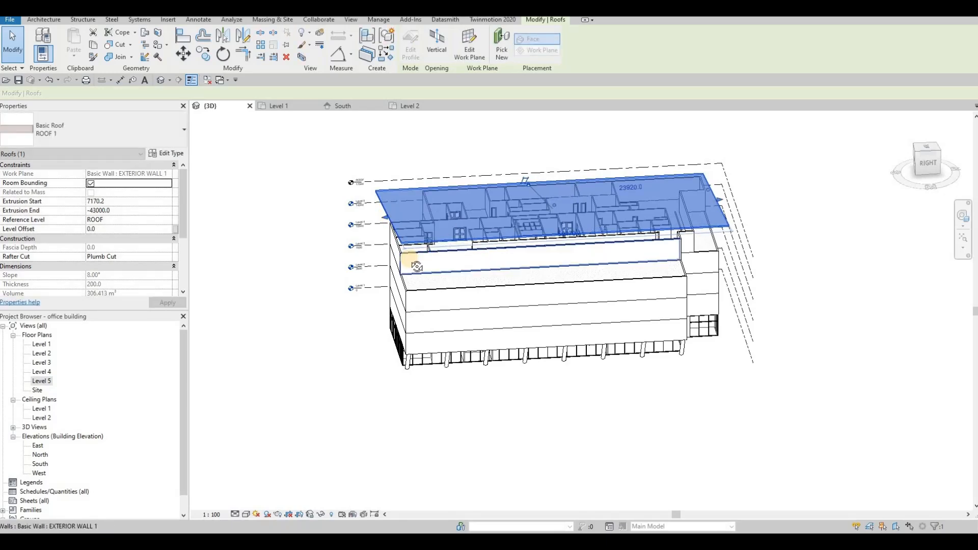
{"action": "middle_click_drag", "start_coordinate": [408, 261], "coordinate": [709, 321], "text": "shift"}
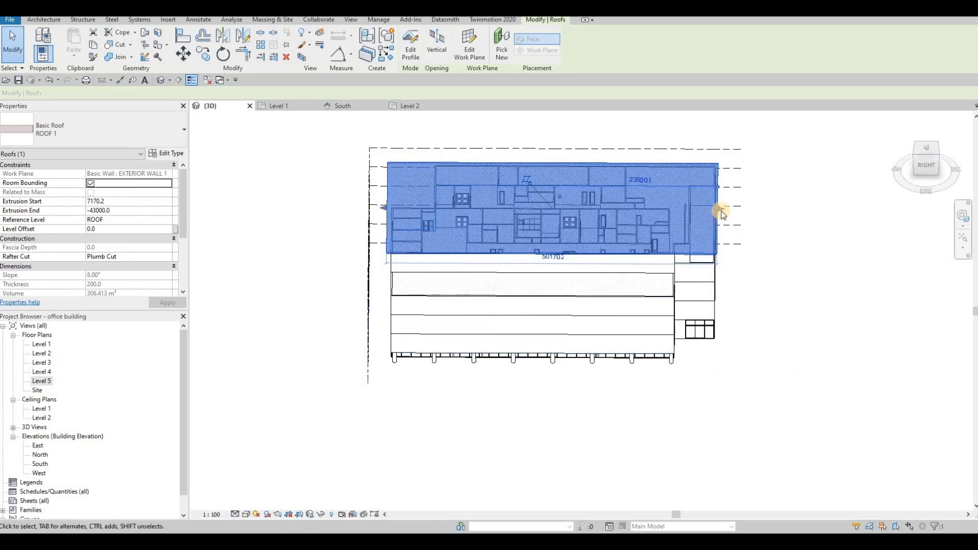
{"action": "left_click_drag", "start_coordinate": [722, 211], "coordinate": [721, 211]}
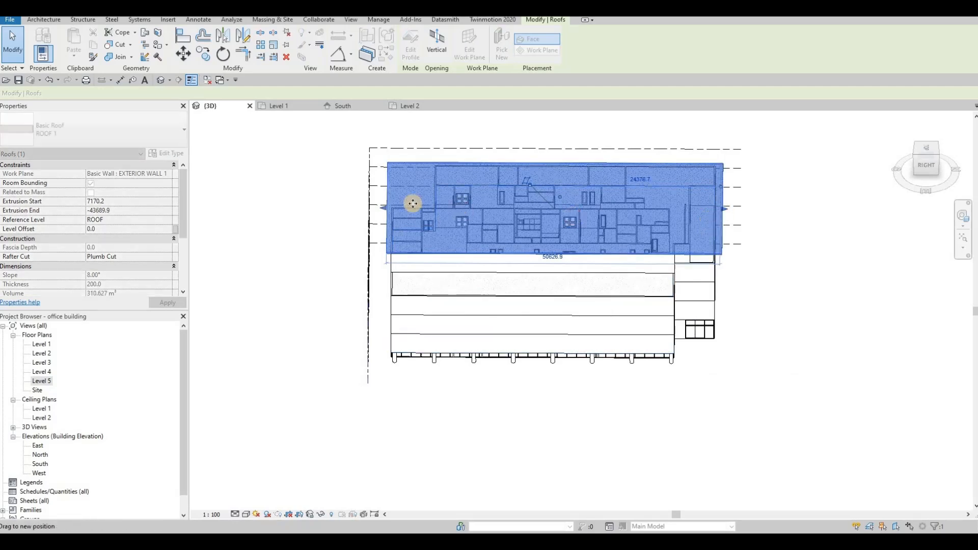
{"action": "left_click_drag", "start_coordinate": [384, 207], "coordinate": [395, 223]}
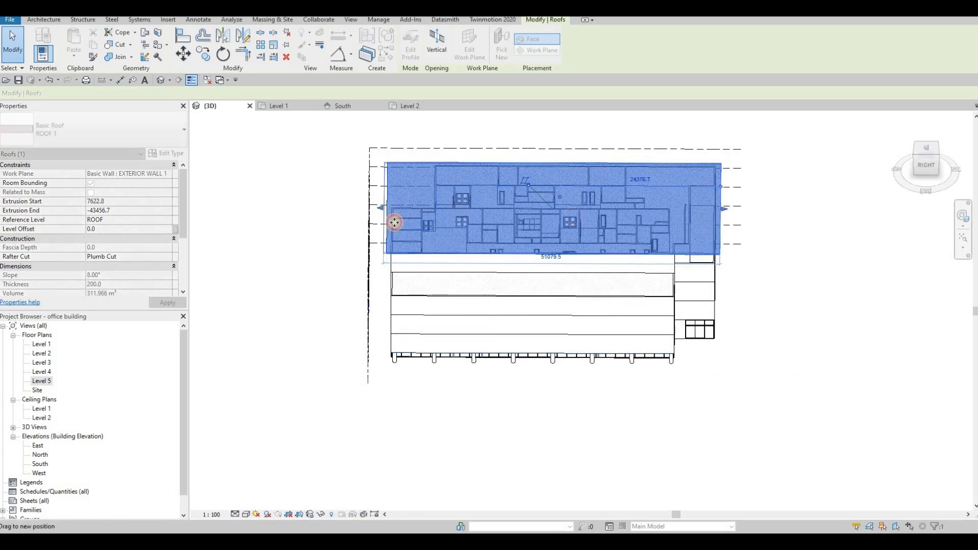
{"action": "middle_click_drag", "start_coordinate": [679, 203], "coordinate": [650, 195], "text": "shift"}
{"action": "key", "text": "Escape"}
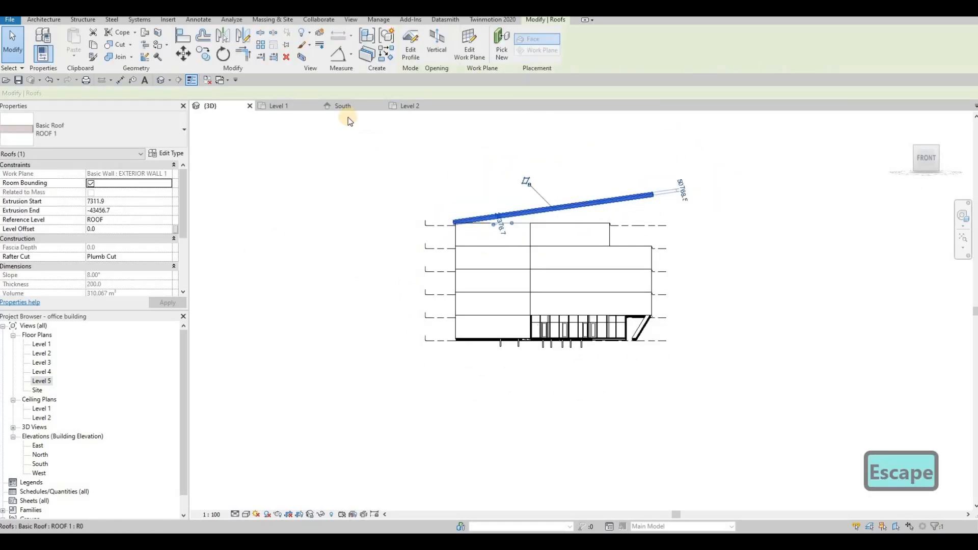
Step: Edit the roof profile in the South elevation, extending the sloped line past grid G to a length of 30700 mm
{"action": "key", "text": "ctrl+Tab"}
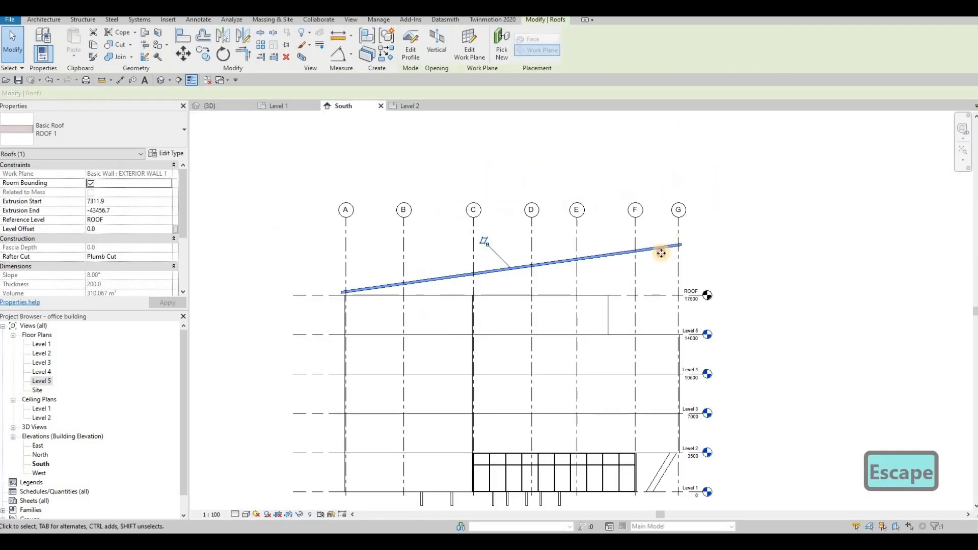
{"action": "scroll", "coordinate": [659, 252], "scroll_direction": "up", "scroll_amount": 3}
{"action": "key", "text": "Escape"}
{"action": "left_click", "coordinate": [651, 253]}
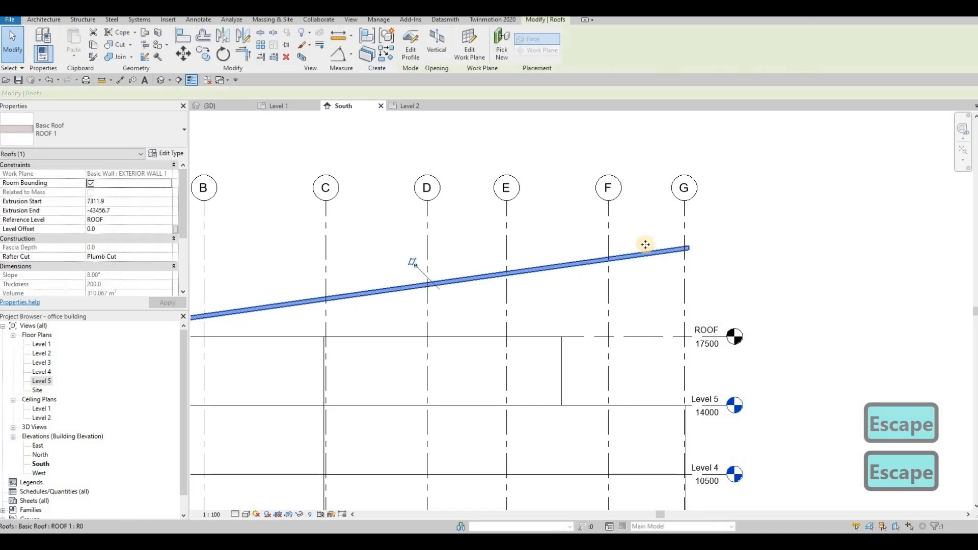
{"action": "scroll", "coordinate": [444, 112], "scroll_direction": "down", "scroll_amount": 2}
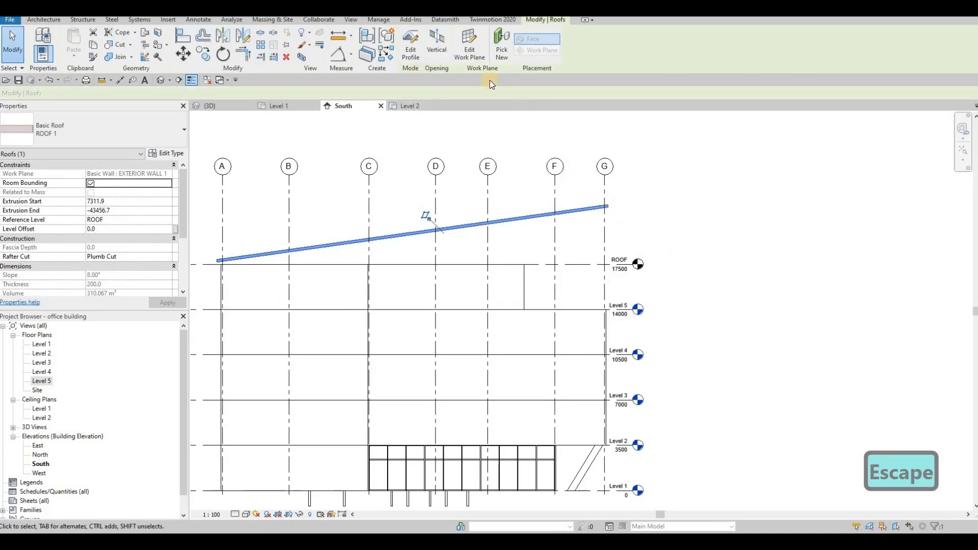
{"action": "left_click", "coordinate": [410, 53]}
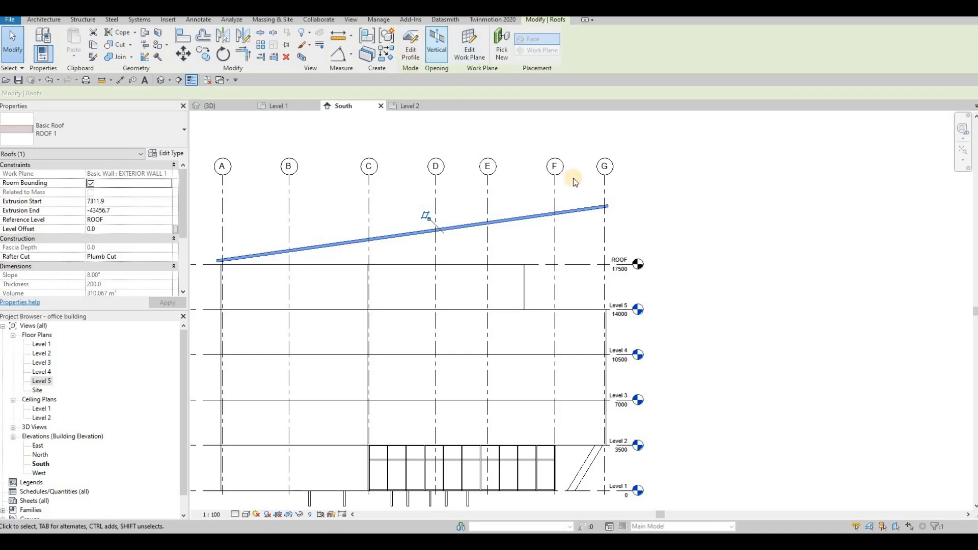
{"action": "scroll", "coordinate": [596, 201], "scroll_direction": "up", "scroll_amount": 3}
{"action": "left_click", "coordinate": [597, 201]}
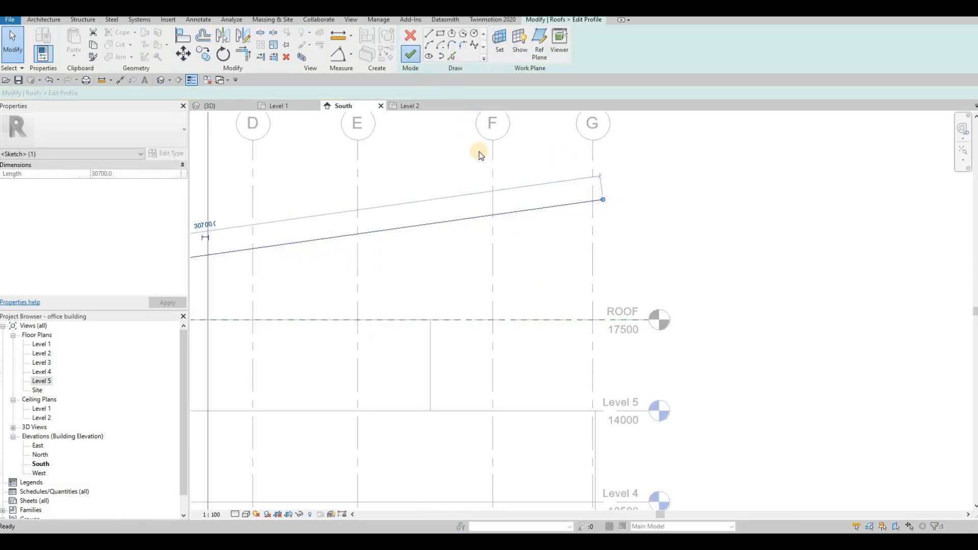
{"action": "left_click", "coordinate": [410, 53]}
{"action": "scroll", "coordinate": [562, 156], "scroll_direction": "down", "scroll_amount": 2}
{"action": "scroll", "coordinate": [273, 160], "scroll_direction": "down", "scroll_amount": 2}
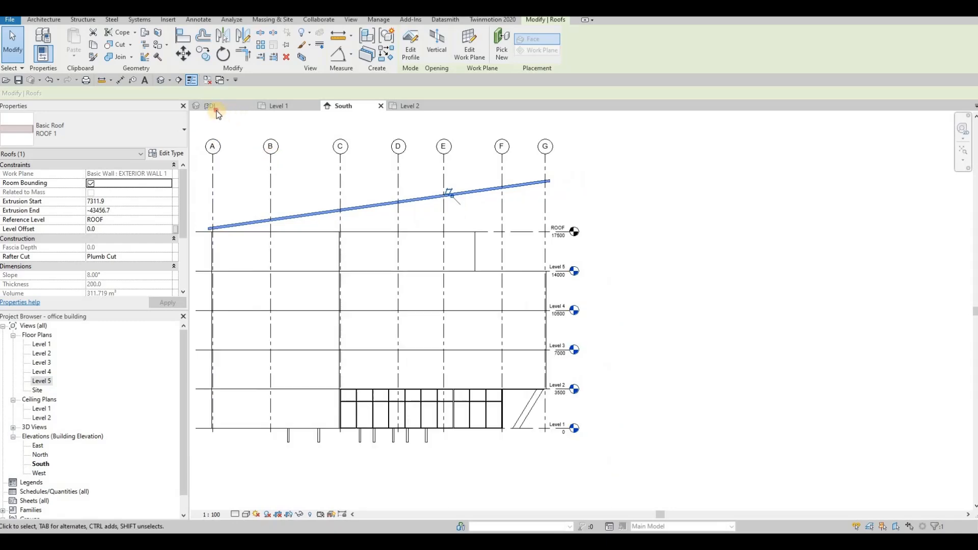
Step: Attach the tops of the chain of Level 5 exterior walls to the sloped roof in the 3D view
{"action": "key", "text": "ctrl+Tab"}
{"action": "middle_click_drag", "start_coordinate": [470, 290], "coordinate": [448, 267], "text": "shift"}
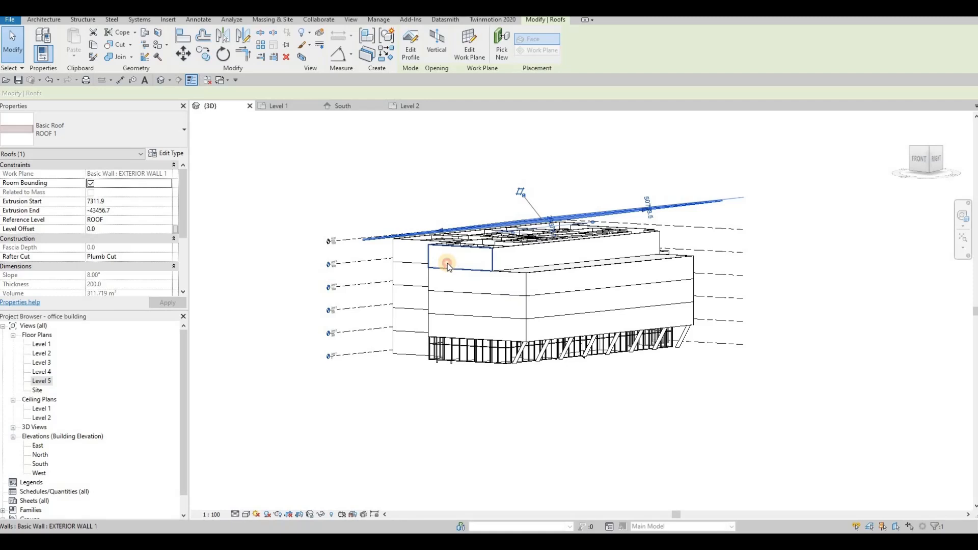
{"action": "left_click", "coordinate": [449, 265]}
{"action": "key", "text": "Escape"}
{"action": "key", "text": "Tab"}
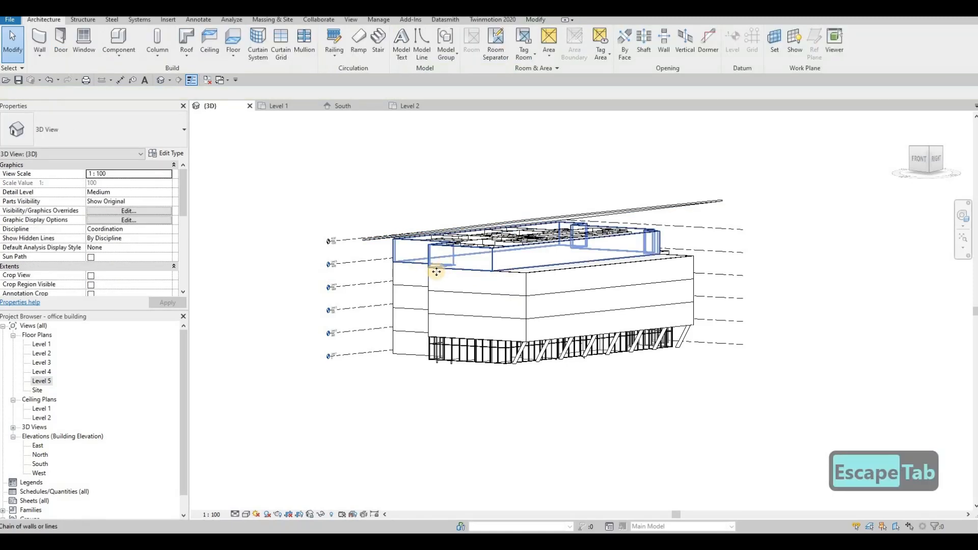
{"action": "left_click", "coordinate": [437, 269]}
{"action": "left_click", "coordinate": [483, 57]}
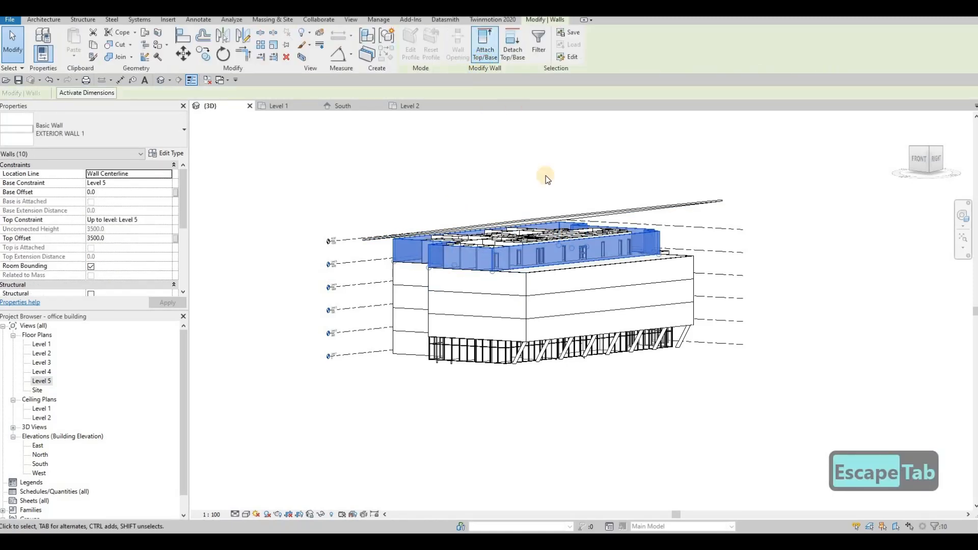
{"action": "left_click", "coordinate": [548, 223]}
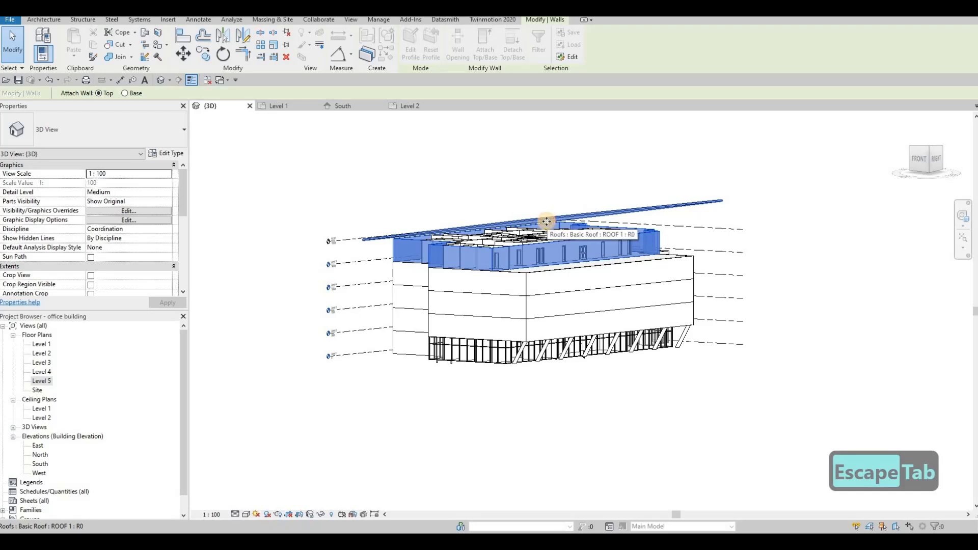
Step: Finish the wall attachment in the 3D view and open the Level 2 floor plan
{"action": "middle_click_drag", "start_coordinate": [552, 258], "coordinate": [515, 244], "text": "shift"}
{"action": "key", "text": "Escape"}
{"action": "scroll", "coordinate": [426, 252], "scroll_direction": "down", "scroll_amount": 1}
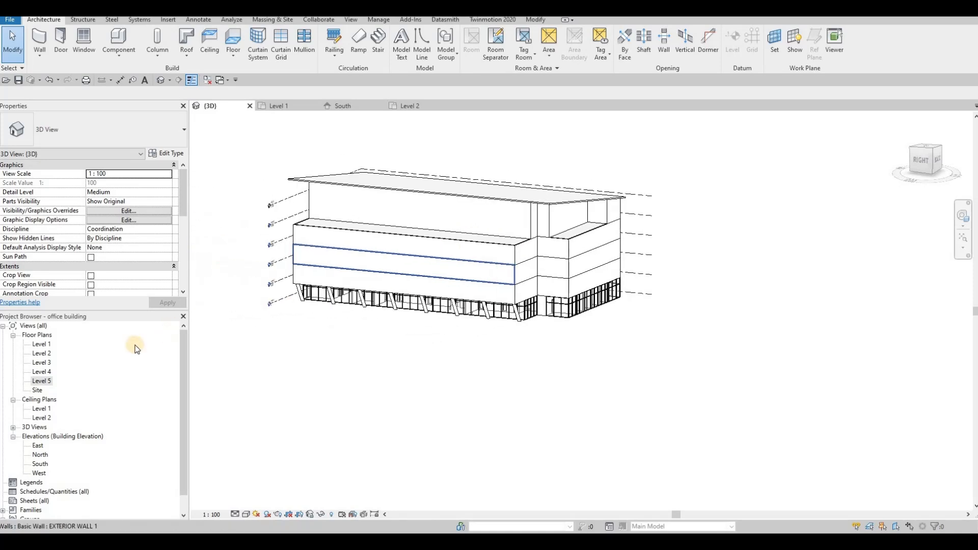
{"action": "double_click", "coordinate": [40, 353]}
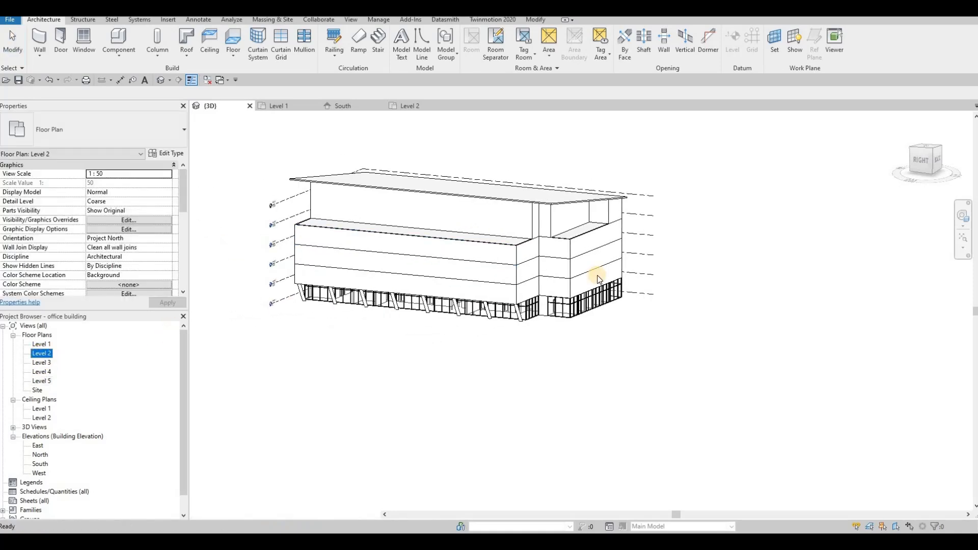
{"action": "middle_click_drag", "start_coordinate": [512, 267], "coordinate": [464, 237]}
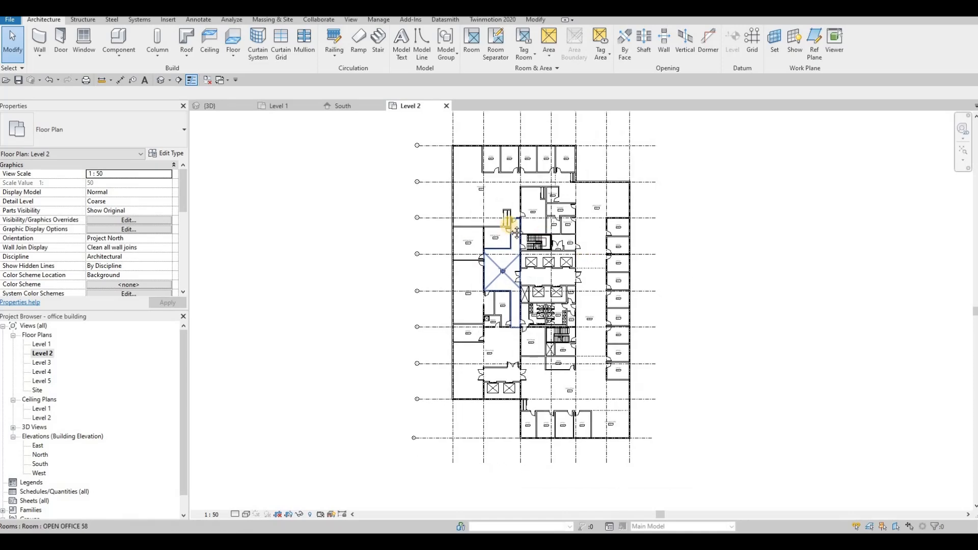
{"action": "middle_click_drag", "start_coordinate": [625, 214], "coordinate": [549, 189]}
{"action": "scroll", "coordinate": [548, 187], "scroll_direction": "up", "scroll_amount": 2}
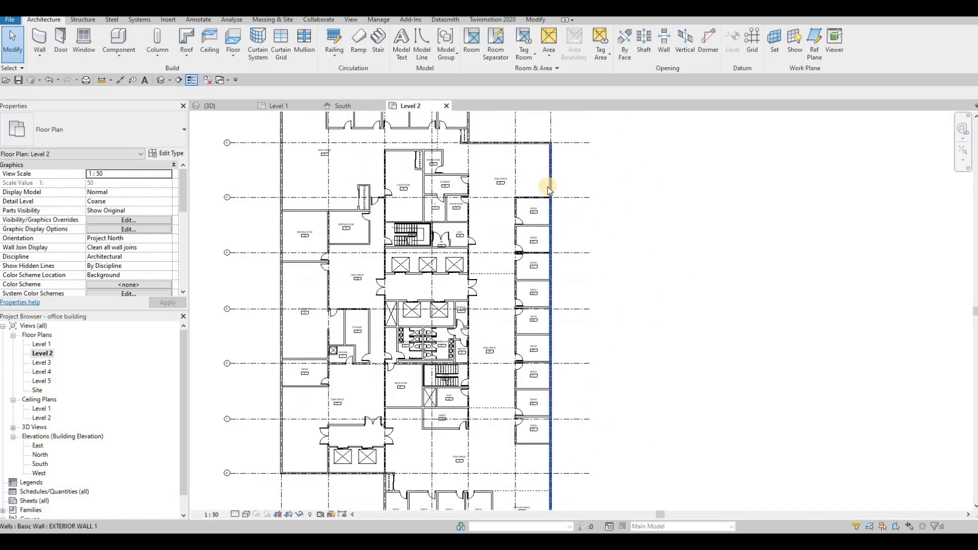
{"action": "scroll", "coordinate": [548, 187], "scroll_direction": "down", "scroll_amount": 1}
{"action": "scroll", "coordinate": [517, 178], "scroll_direction": "up", "scroll_amount": 2}
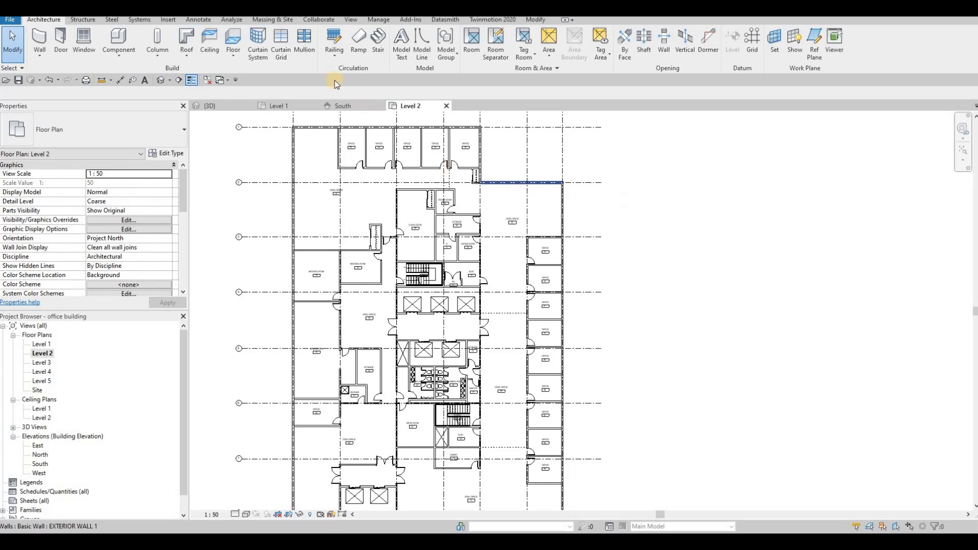
Step: Split the Level 2 exterior wall beside office 42 where the corridor-side office partition meets it
{"action": "key", "text": "Escape"}
{"action": "key", "text": "Escape"}
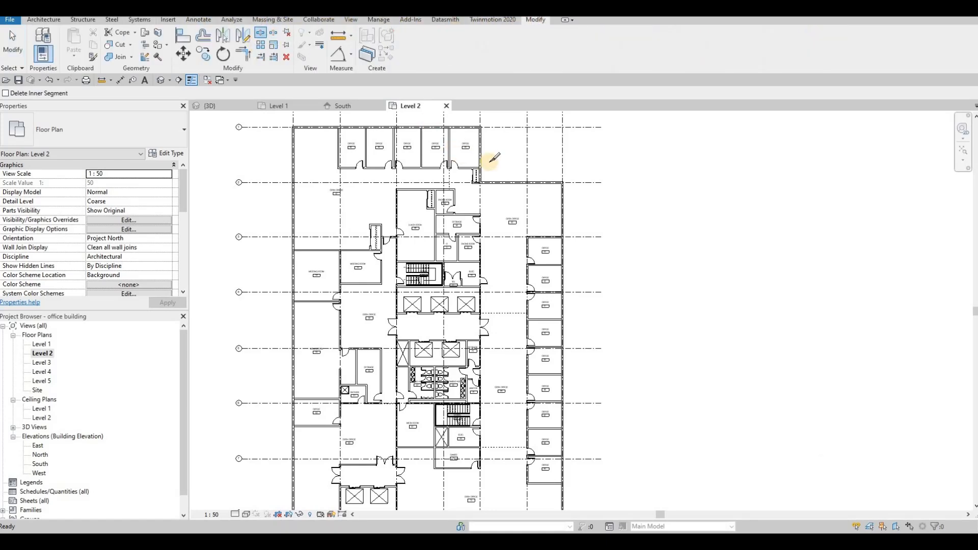
{"action": "scroll", "coordinate": [492, 158], "scroll_direction": "up", "scroll_amount": 5}
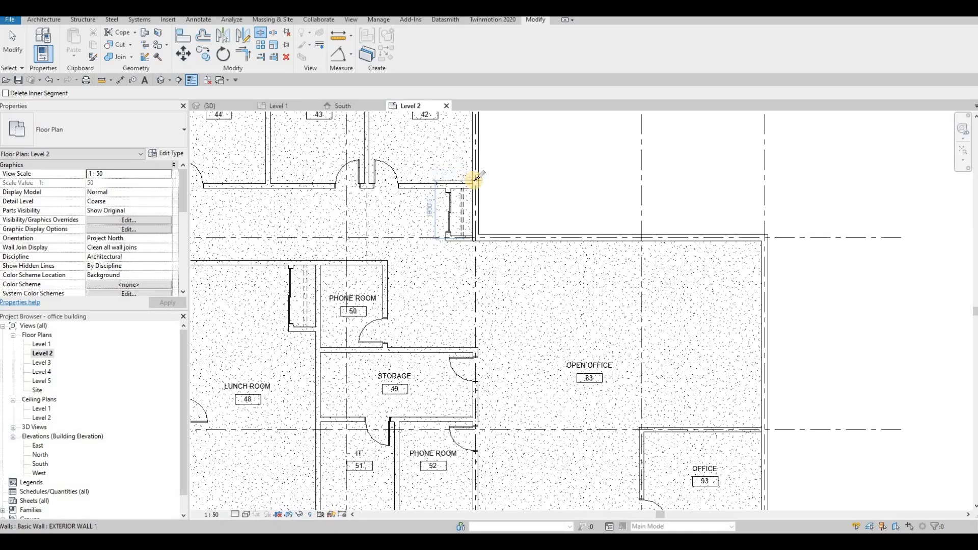
{"action": "left_click", "coordinate": [262, 35]}
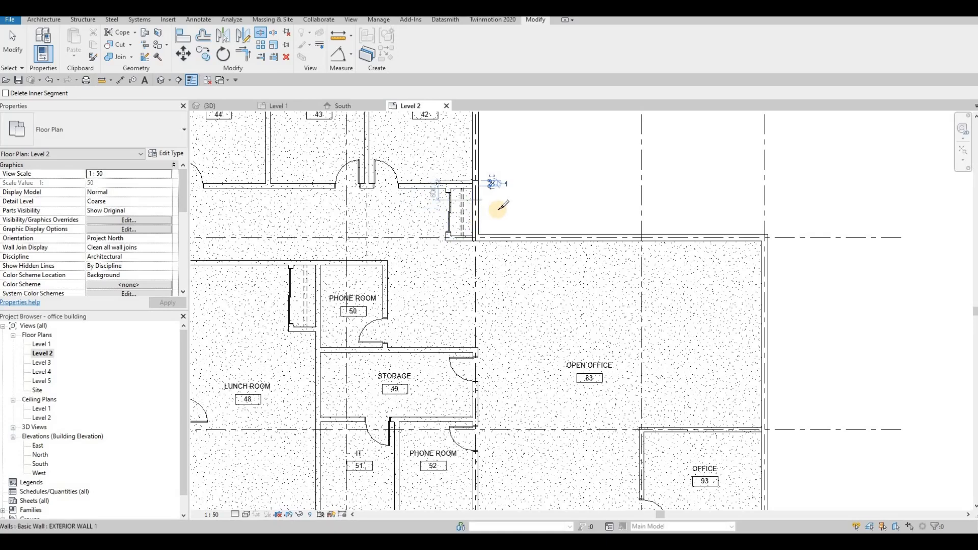
{"action": "scroll", "coordinate": [498, 209], "scroll_direction": "down", "scroll_amount": 4}
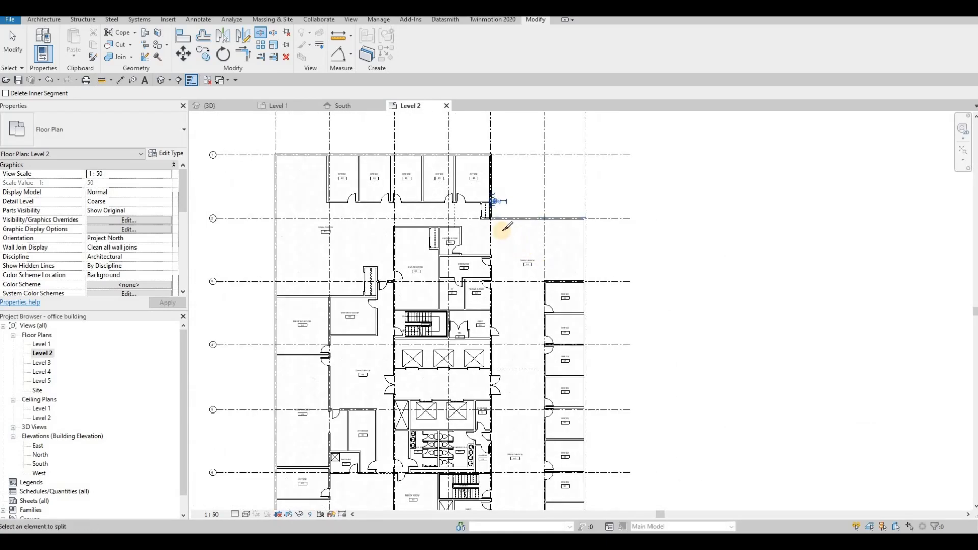
{"action": "scroll", "coordinate": [489, 210], "scroll_direction": "up", "scroll_amount": 4}
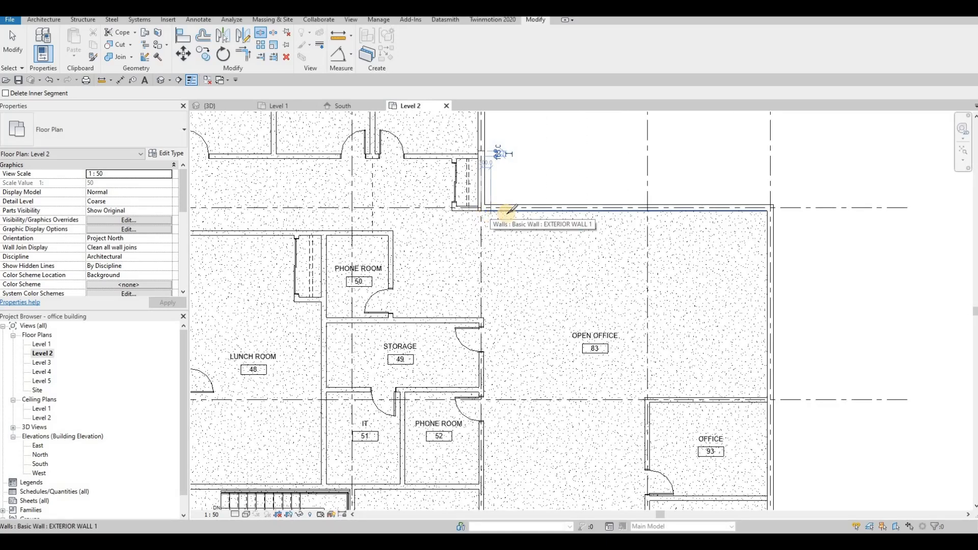
Step: Split the Level 2 exterior wall beside office 74 where the corridor-side office partition meets it
{"action": "scroll", "coordinate": [560, 239], "scroll_direction": "down", "scroll_amount": 4}
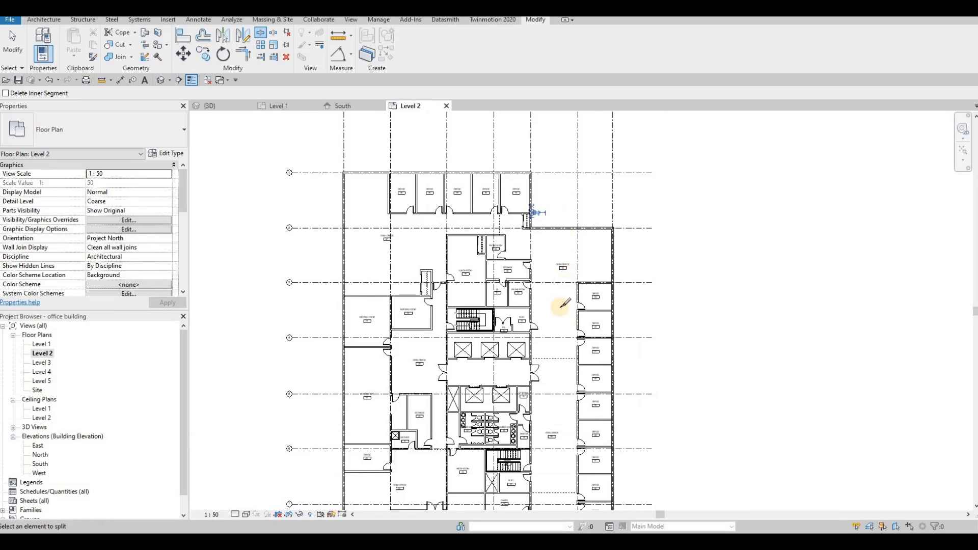
{"action": "middle_click_drag", "start_coordinate": [588, 449], "coordinate": [584, 332]}
{"action": "middle_click_drag", "start_coordinate": [496, 464], "coordinate": [504, 361]}
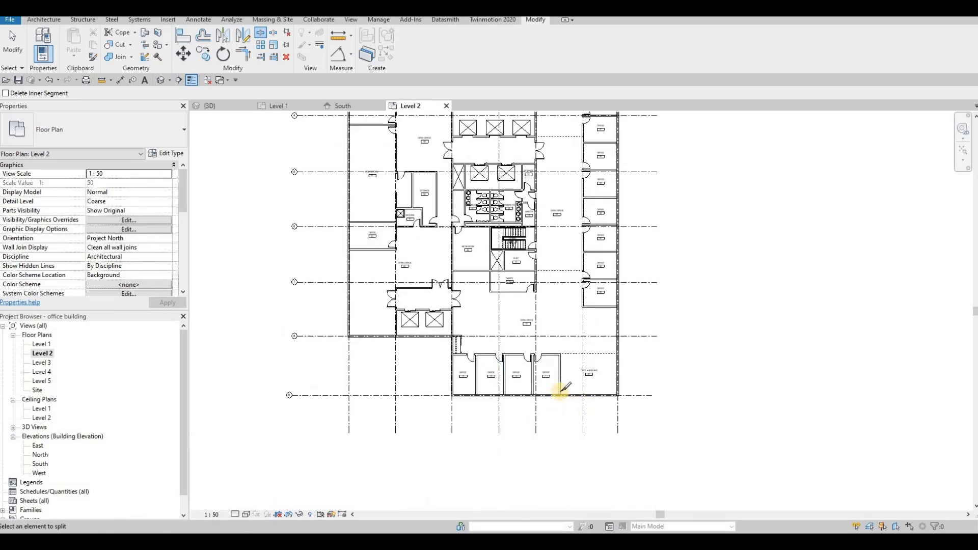
{"action": "scroll", "coordinate": [560, 388], "scroll_direction": "up", "scroll_amount": 3}
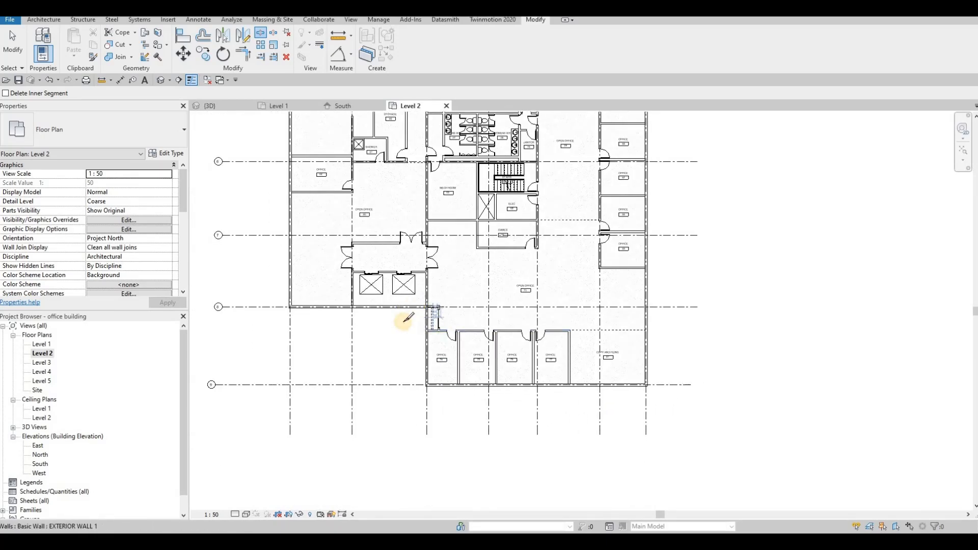
{"action": "scroll", "coordinate": [421, 311], "scroll_direction": "up", "scroll_amount": 4}
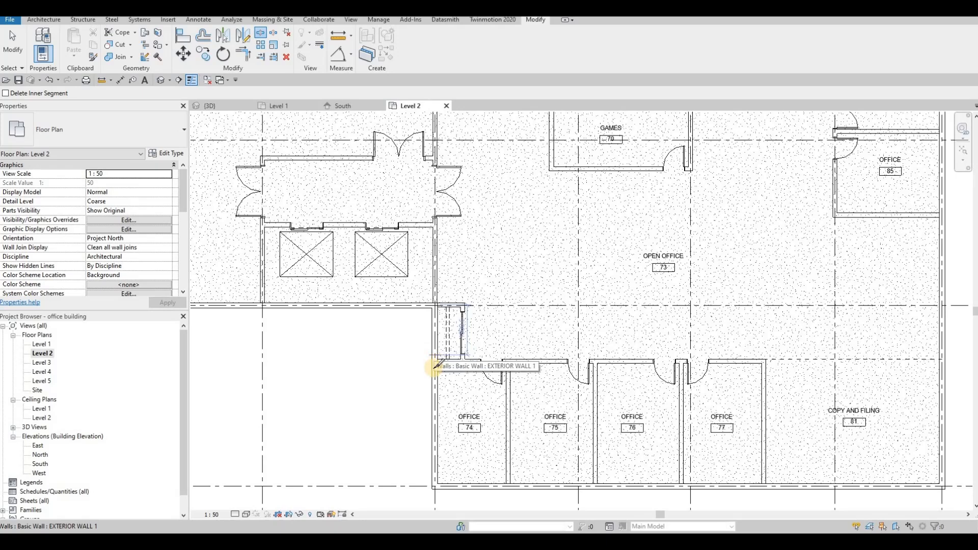
{"action": "left_click", "coordinate": [434, 367]}
{"action": "scroll", "coordinate": [366, 326], "scroll_direction": "down", "scroll_amount": 4}
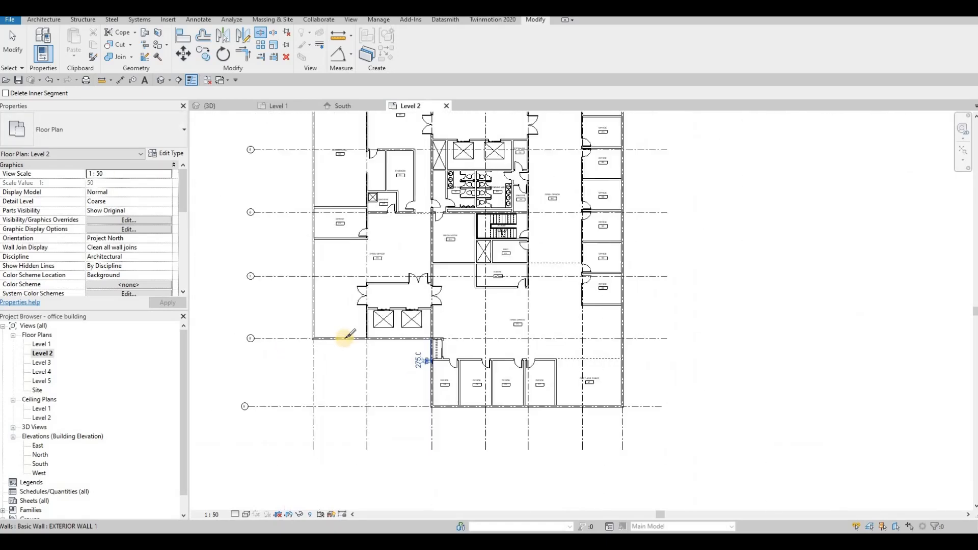
Step: Split the Level 2 horizontal exterior wall below the two elevators where the elevator shaft's outer side wall meets it
{"action": "scroll", "coordinate": [390, 295], "scroll_direction": "down", "scroll_amount": 2}
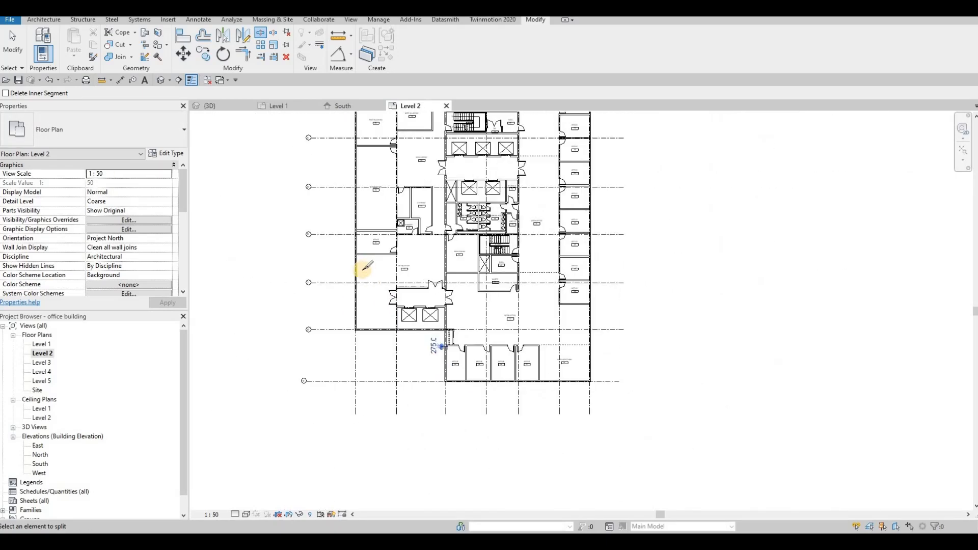
{"action": "scroll", "coordinate": [402, 332], "scroll_direction": "up", "scroll_amount": 5}
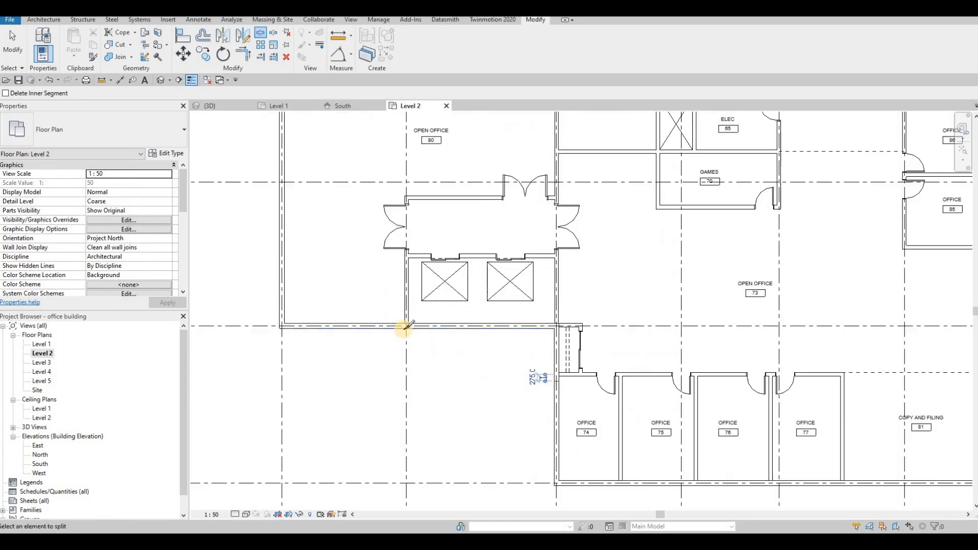
{"action": "scroll", "coordinate": [367, 301], "scroll_direction": "down", "scroll_amount": 7}
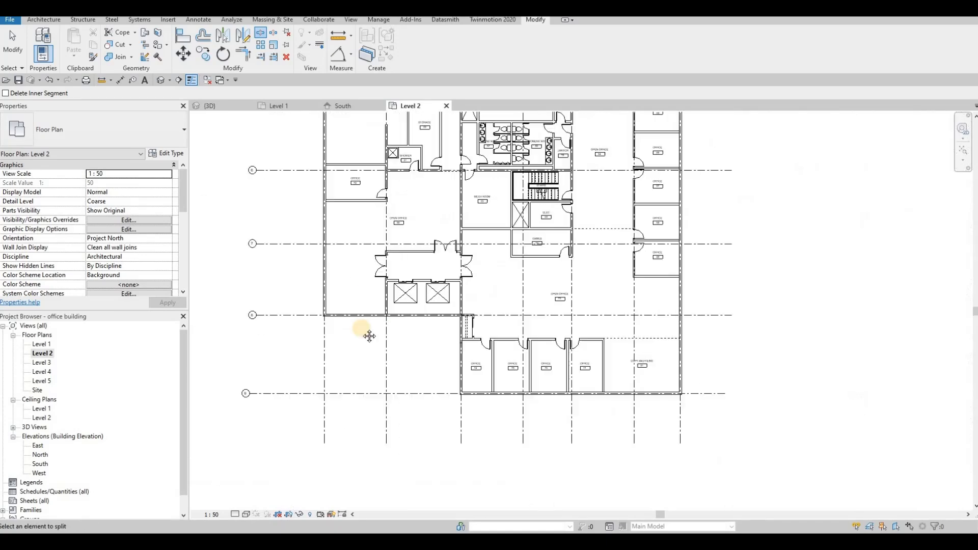
{"action": "scroll", "coordinate": [371, 183], "scroll_direction": "up", "scroll_amount": 3}
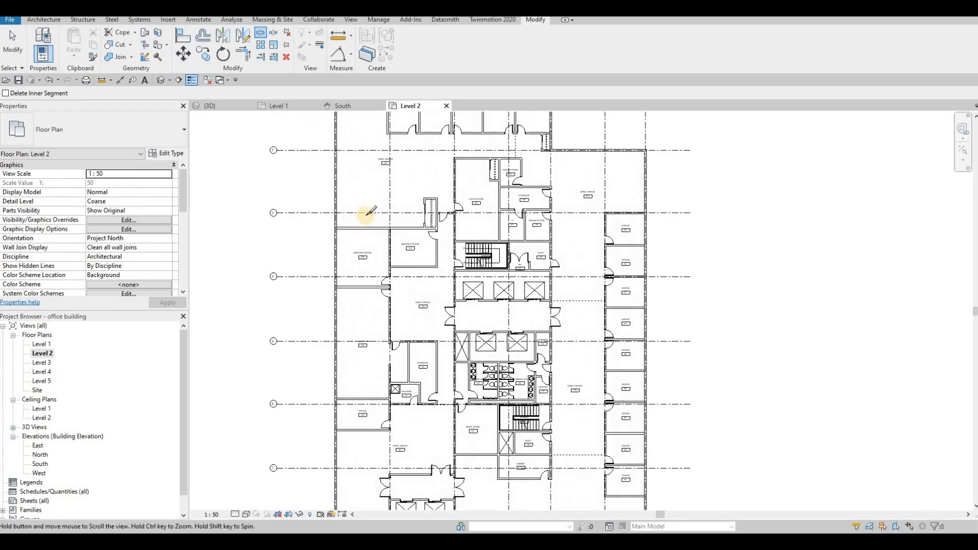
Step: Open the Level 3 floor plan and split the exterior wall on grid E between grids 1 and 2 at the office partition
{"action": "middle_click_drag", "start_coordinate": [418, 218], "coordinate": [379, 159]}
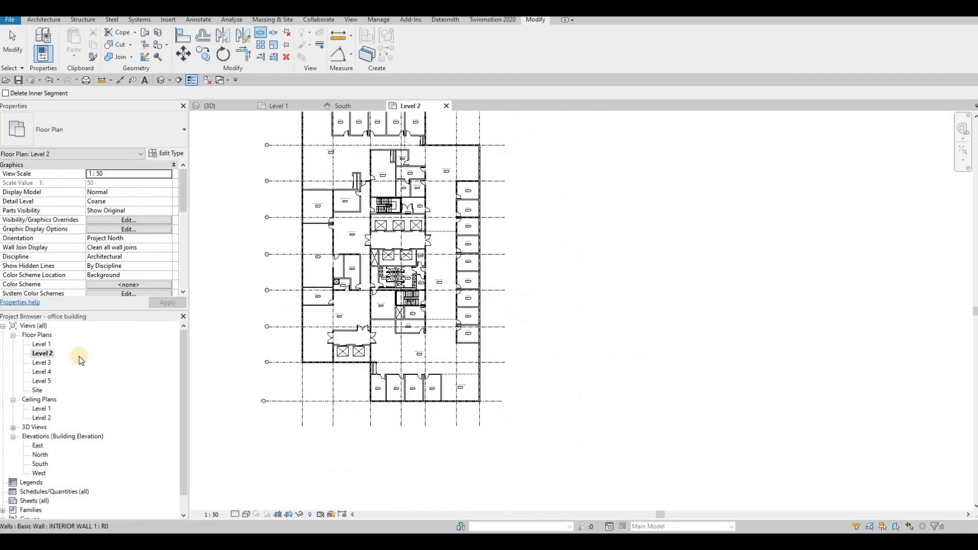
{"action": "double_click", "coordinate": [42, 363]}
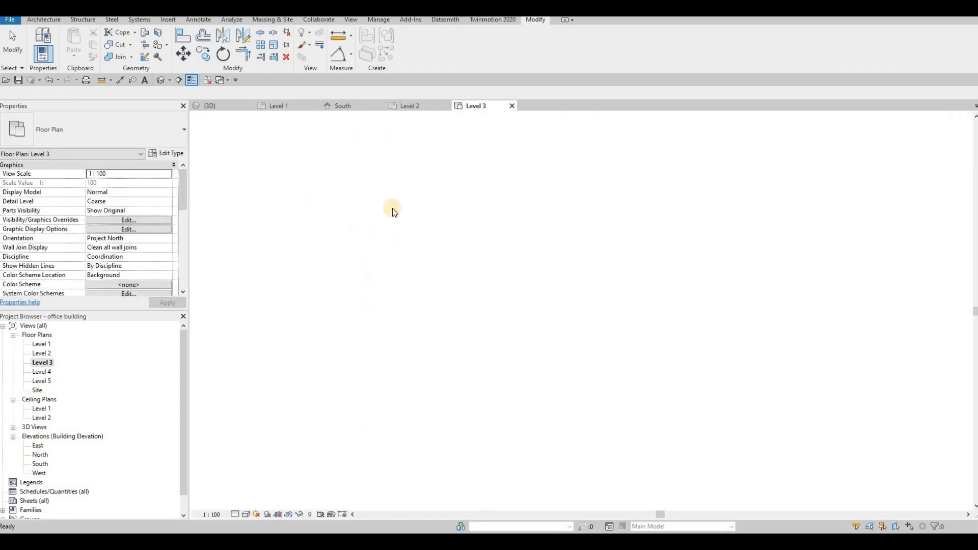
{"action": "left_click", "coordinate": [261, 32]}
{"action": "scroll", "coordinate": [637, 247], "scroll_direction": "up", "scroll_amount": 5}
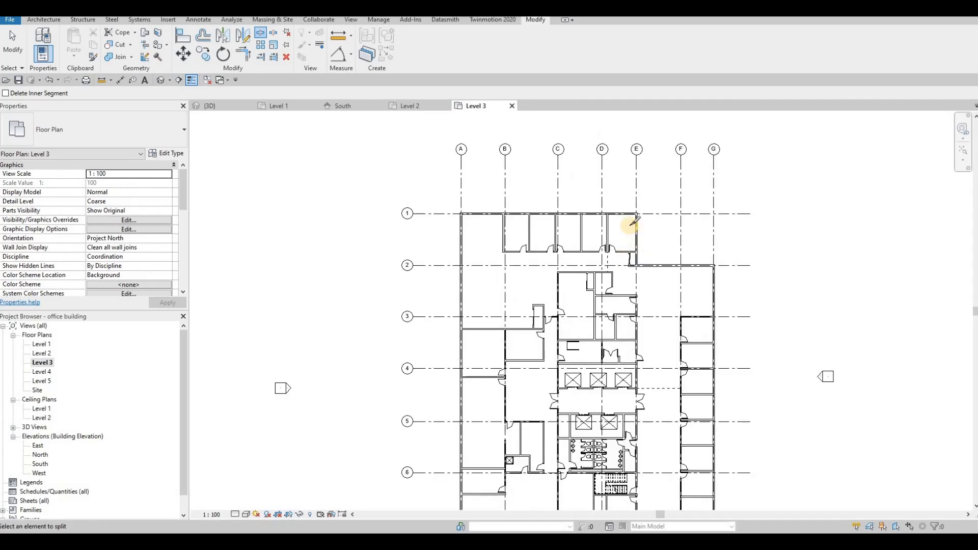
{"action": "scroll", "coordinate": [576, 210], "scroll_direction": "down", "scroll_amount": 6}
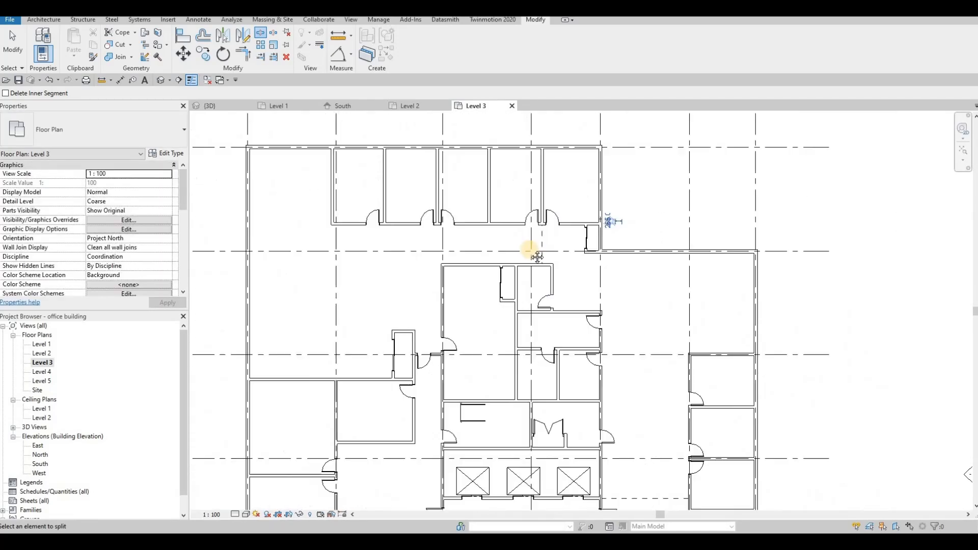
Step: Split the Level 3 exterior walls on grid 8 at grid B and on grid C at the office partition just below grid 8
{"action": "scroll", "coordinate": [441, 347], "scroll_direction": "up", "scroll_amount": 5}
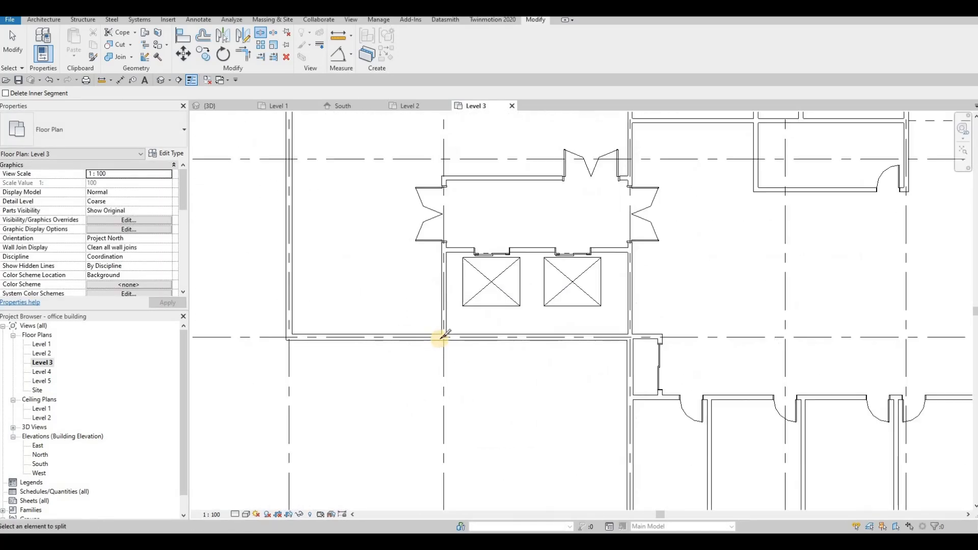
{"action": "scroll", "coordinate": [589, 284], "scroll_direction": "down", "scroll_amount": 4}
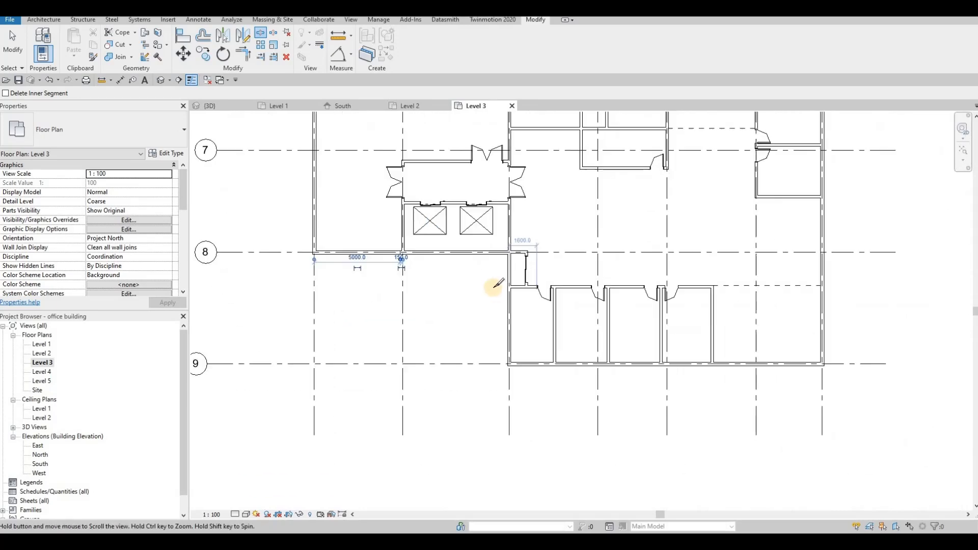
{"action": "scroll", "coordinate": [500, 286], "scroll_direction": "up", "scroll_amount": 4}
{"action": "scroll", "coordinate": [458, 256], "scroll_direction": "down", "scroll_amount": 6}
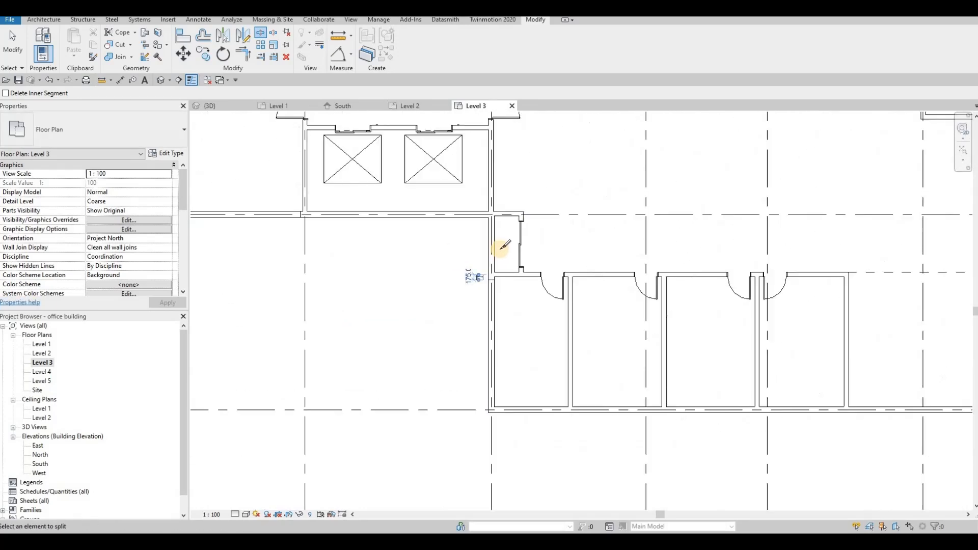
{"action": "scroll", "coordinate": [292, 178], "scroll_direction": "down", "scroll_amount": 2}
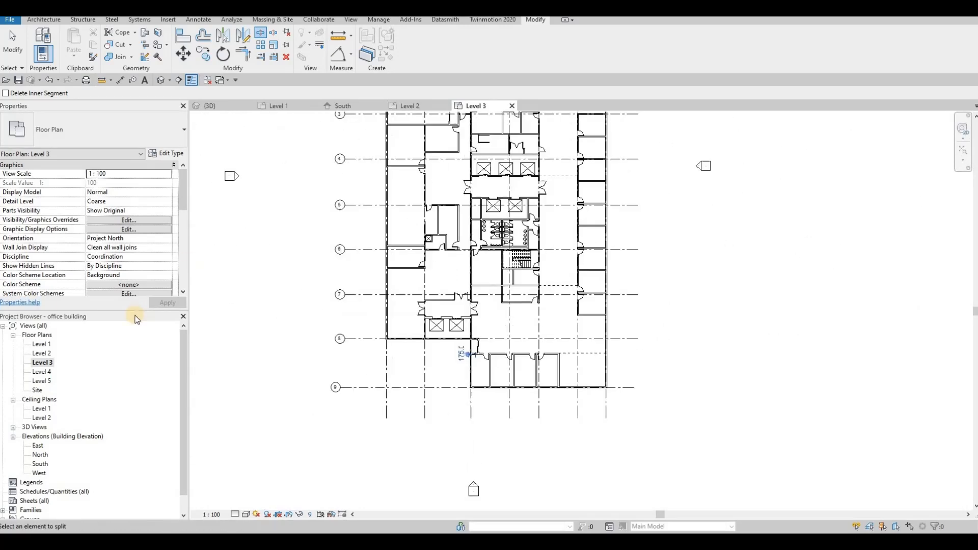
Step: Open the Level 4 floor plan and split the exterior walls on grid 8 at grid B and on grid C below grid 8
{"action": "double_click", "coordinate": [44, 373]}
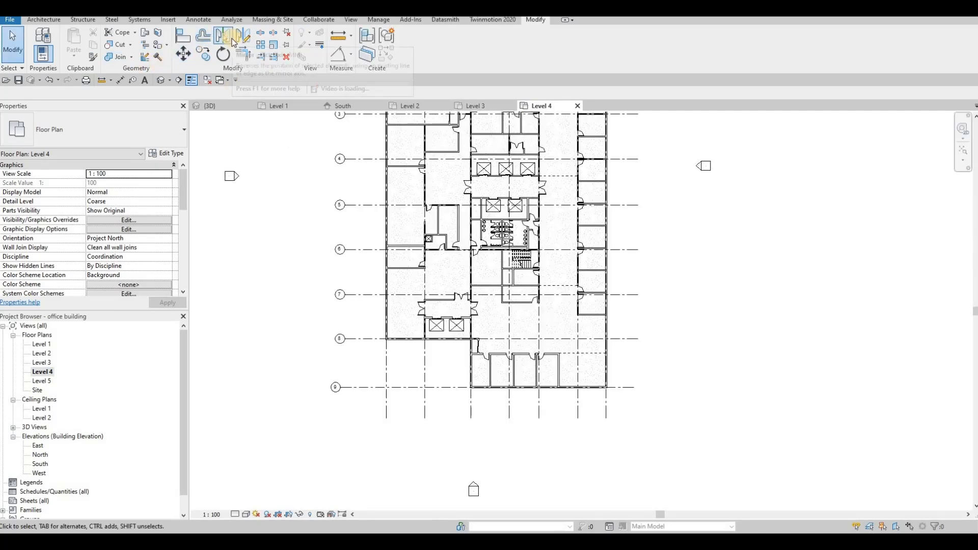
{"action": "left_click", "coordinate": [233, 43]}
{"action": "scroll", "coordinate": [423, 356], "scroll_direction": "up", "scroll_amount": 6}
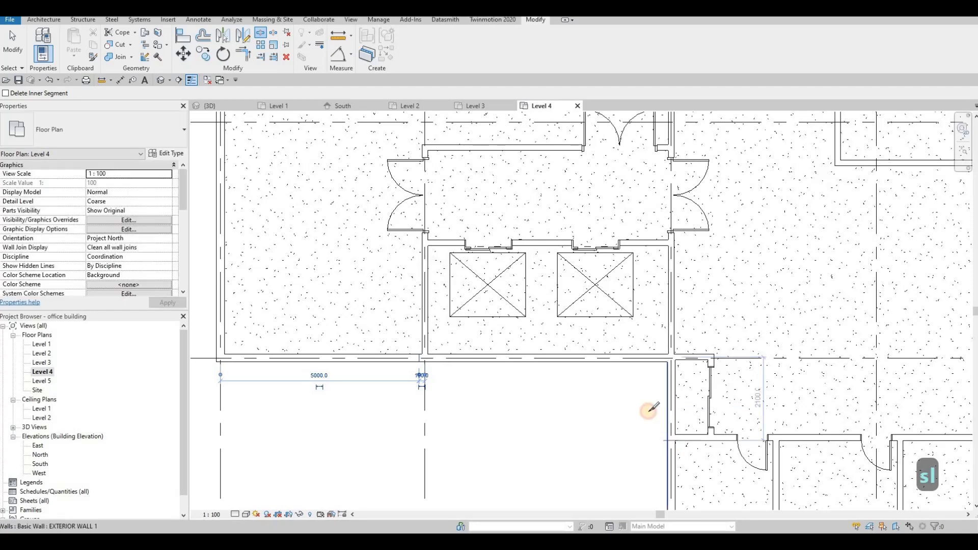
{"action": "scroll", "coordinate": [637, 292], "scroll_direction": "down", "scroll_amount": 6}
Step: Split the Level 4 exterior wall on grid E between grids 1 and 2 at the office partition
{"action": "scroll", "coordinate": [634, 184], "scroll_direction": "up", "scroll_amount": 6}
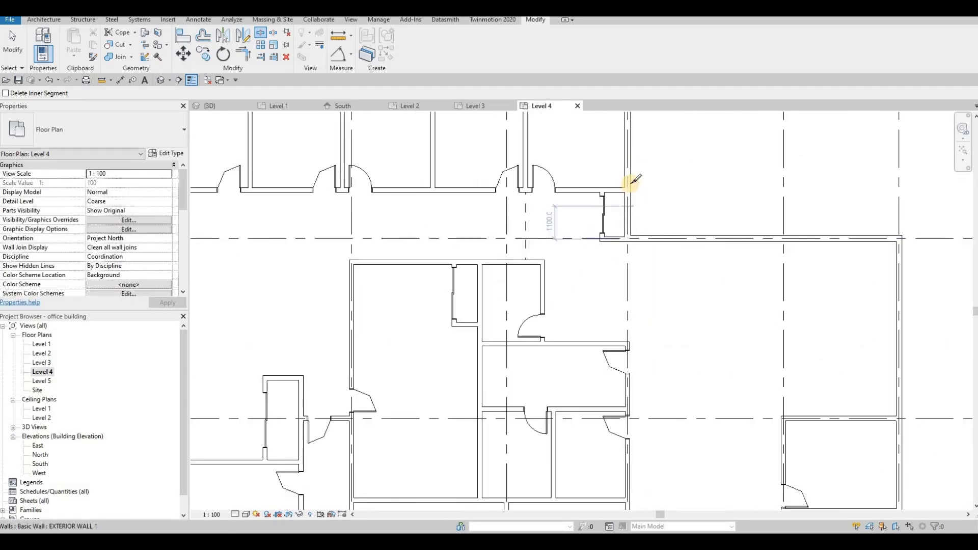
{"action": "left_click", "coordinate": [630, 191]}
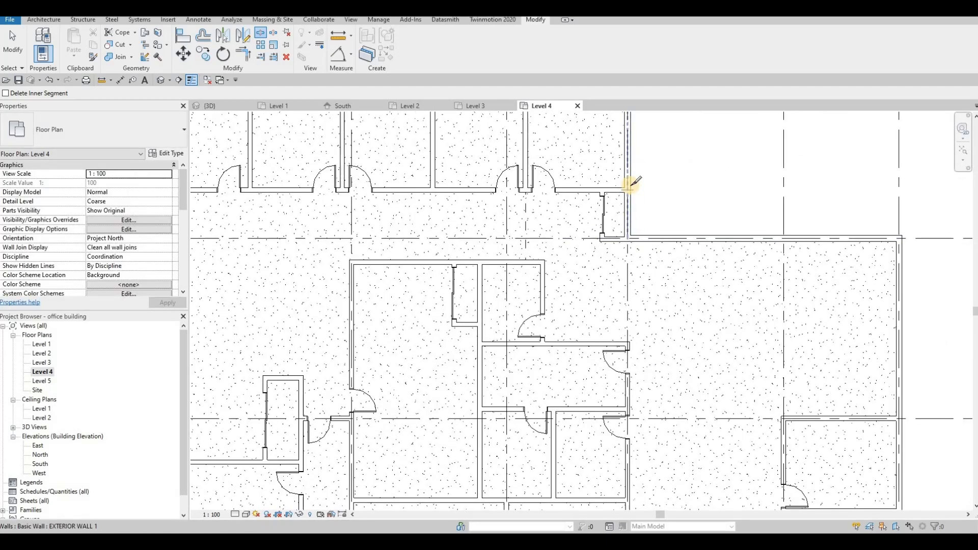
{"action": "key", "text": "Escape"}
Step: Open the Level 5 floor plan and split the exterior wall on grid 8 at grid B
{"action": "double_click", "coordinate": [43, 381]}
{"action": "key", "text": "Escape"}
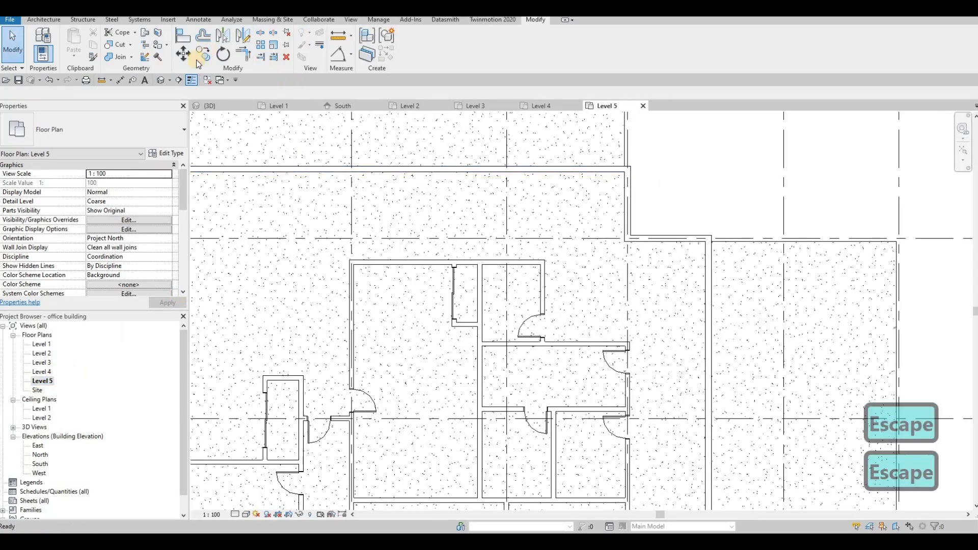
{"action": "key", "text": "Escape"}
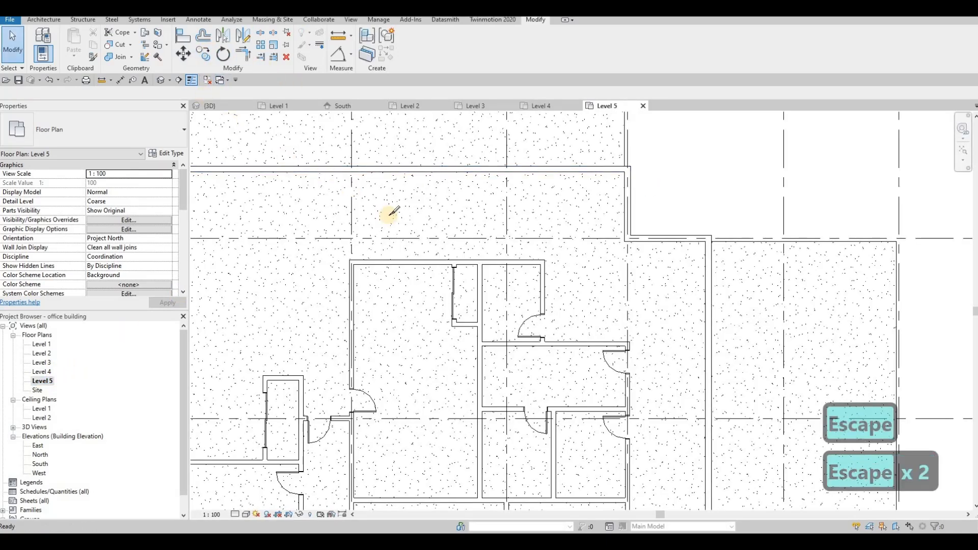
{"action": "key", "text": "s"}
{"action": "key", "text": "l"}
{"action": "scroll", "coordinate": [479, 240], "scroll_direction": "down", "scroll_amount": 5}
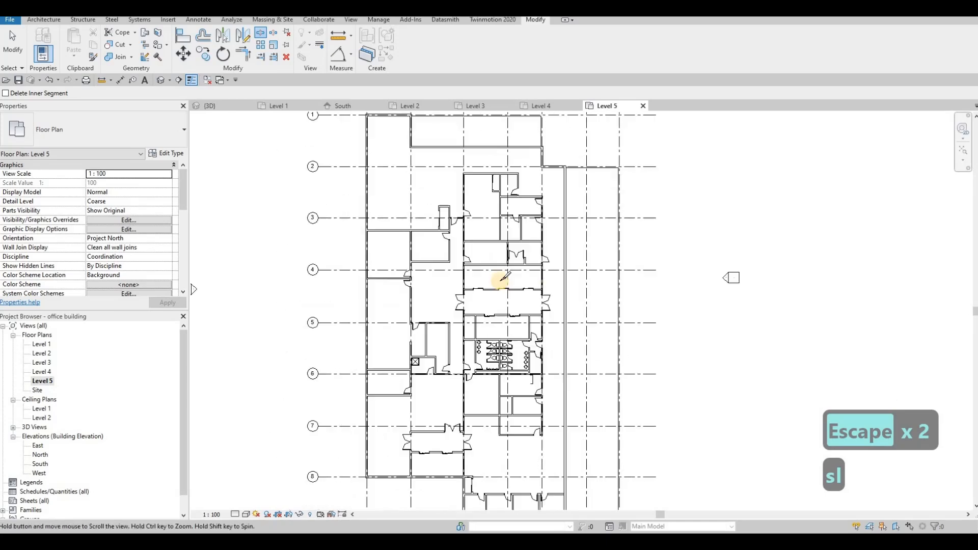
{"action": "middle_click_drag", "start_coordinate": [519, 295], "coordinate": [509, 250]}
{"action": "middle_click_drag", "start_coordinate": [480, 355], "coordinate": [480, 296]}
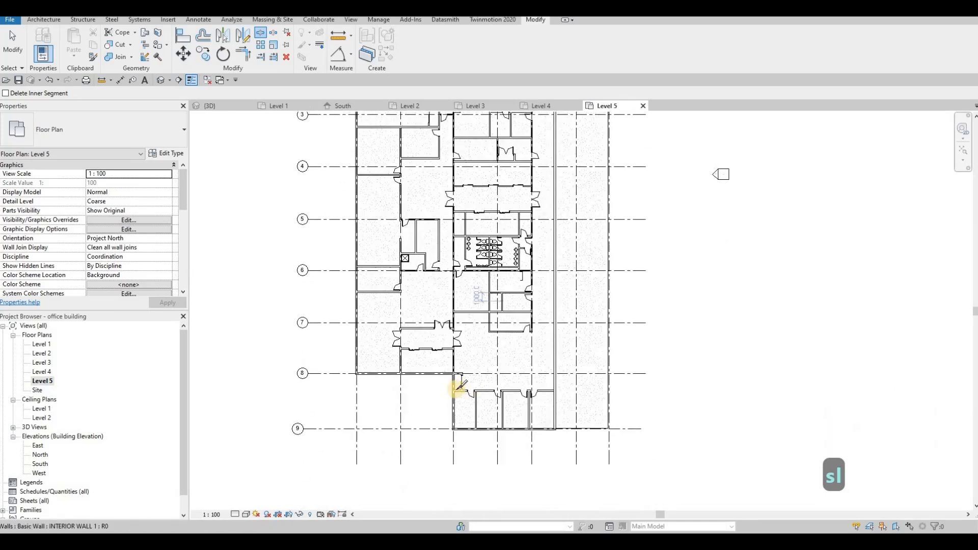
{"action": "scroll", "coordinate": [447, 393], "scroll_direction": "up", "scroll_amount": 4}
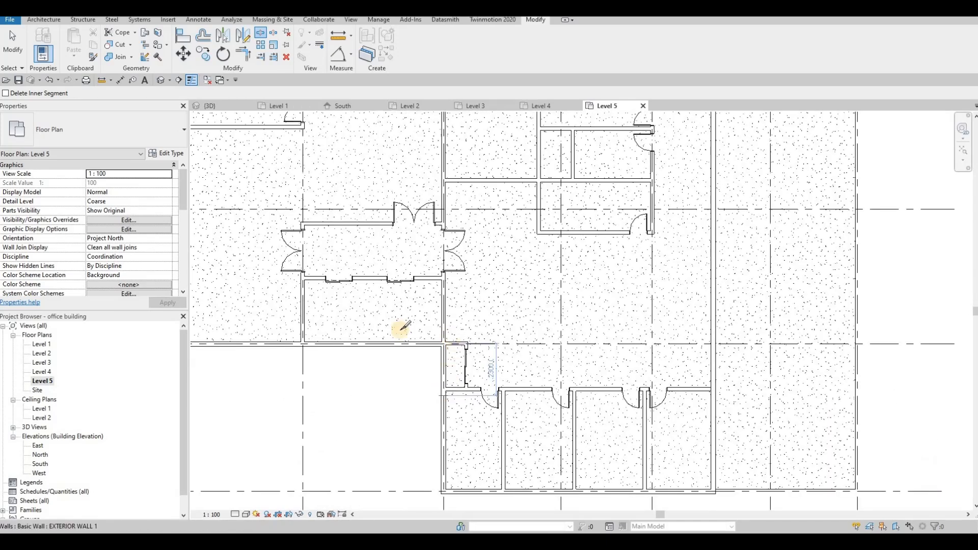
{"action": "scroll", "coordinate": [377, 339], "scroll_direction": "down", "scroll_amount": 5}
{"action": "scroll", "coordinate": [377, 339], "scroll_direction": "up", "scroll_amount": 4}
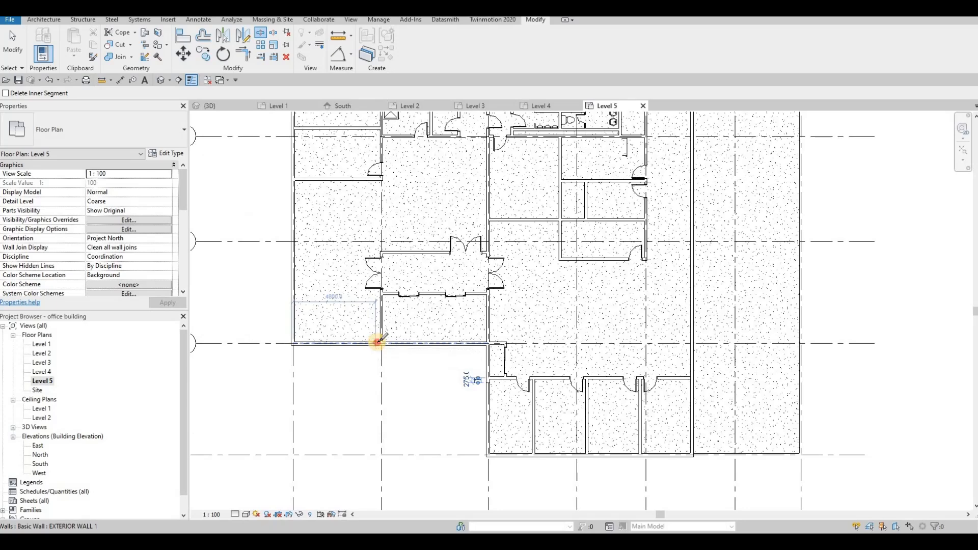
{"action": "left_click", "coordinate": [379, 327]}
Step: Check the Level 5 exterior walls around grids 1 and 2 for partition junctions, and end the splitting
{"action": "scroll", "coordinate": [380, 328], "scroll_direction": "down", "scroll_amount": 5}
{"action": "middle_click_drag", "start_coordinate": [425, 241], "coordinate": [407, 348]}
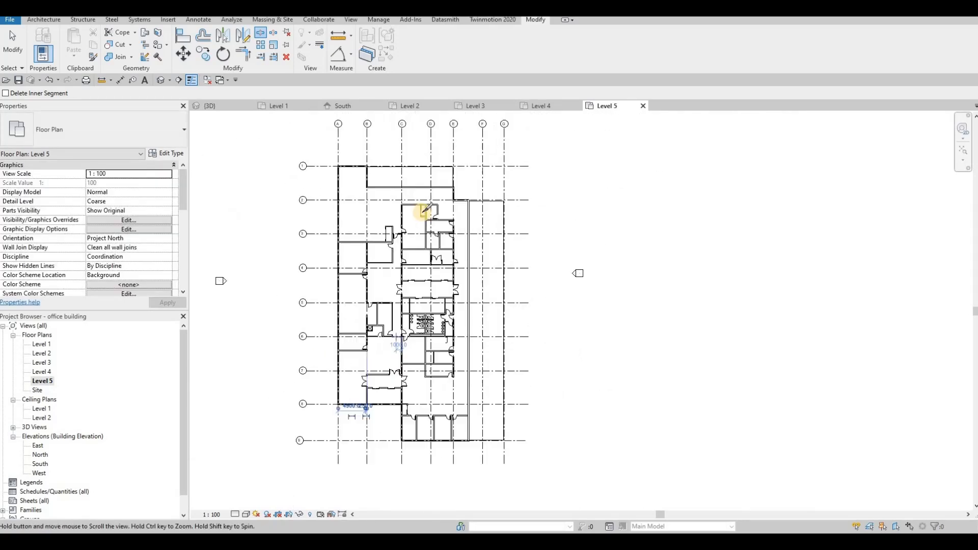
{"action": "scroll", "coordinate": [420, 210], "scroll_direction": "up", "scroll_amount": 2}
{"action": "scroll", "coordinate": [443, 257], "scroll_direction": "up", "scroll_amount": 2}
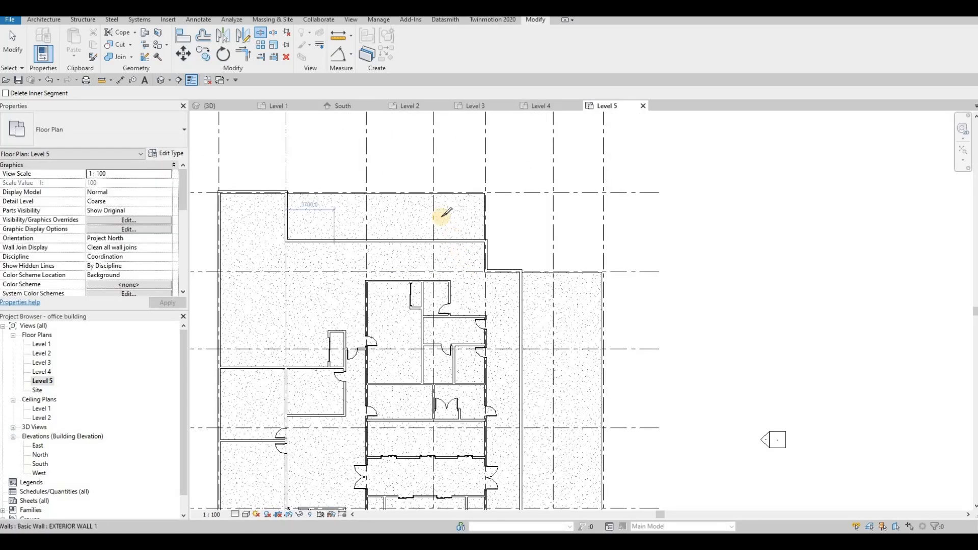
{"action": "scroll", "coordinate": [456, 200], "scroll_direction": "down", "scroll_amount": 5}
{"action": "key", "text": "Escape"}
{"action": "key", "text": "Escape"}
{"action": "key", "text": "Escape"}
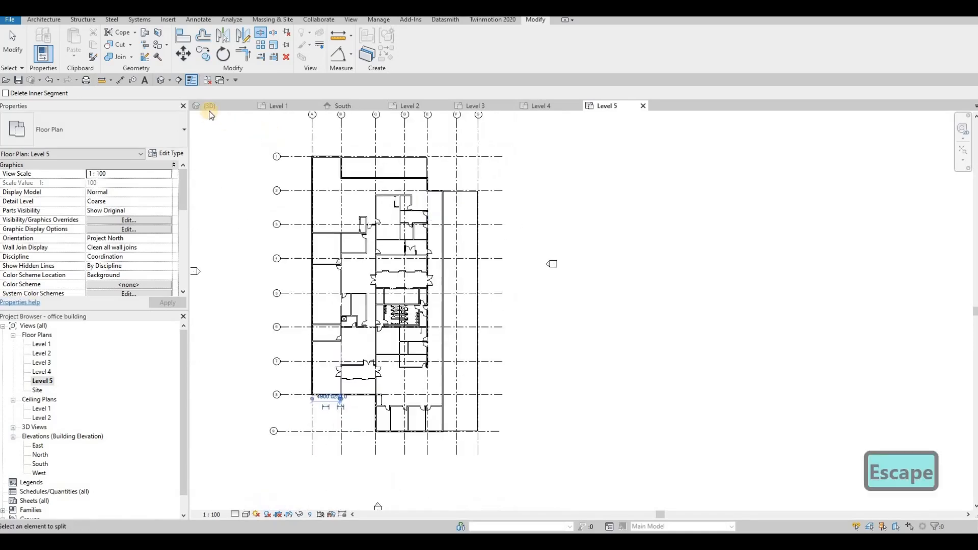
Step: Return to the 3D view and examine the building's exterior walls and roof from the front and right sides
{"action": "left_click", "coordinate": [215, 107]}
{"action": "key", "text": "Escape"}
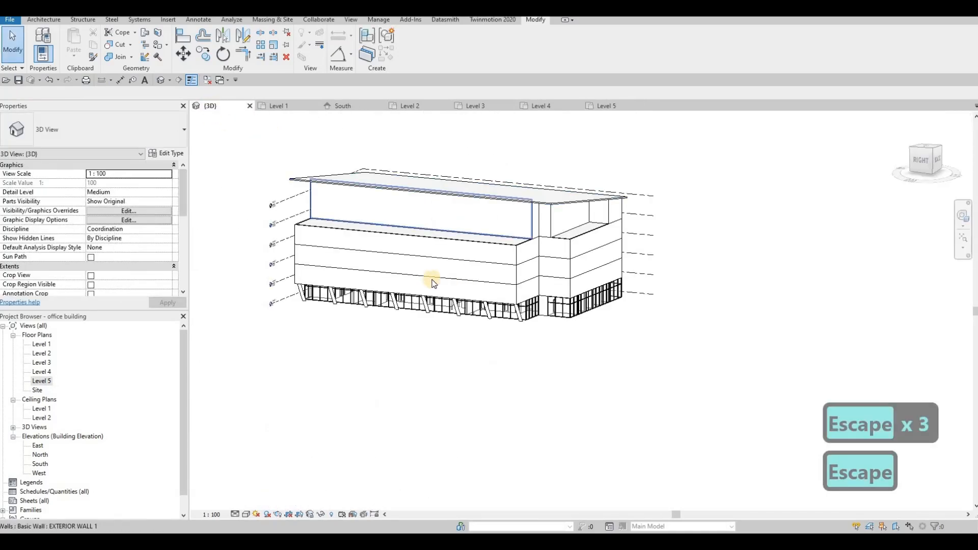
{"action": "left_click", "coordinate": [44, 355]}
{"action": "key", "text": "Escape"}
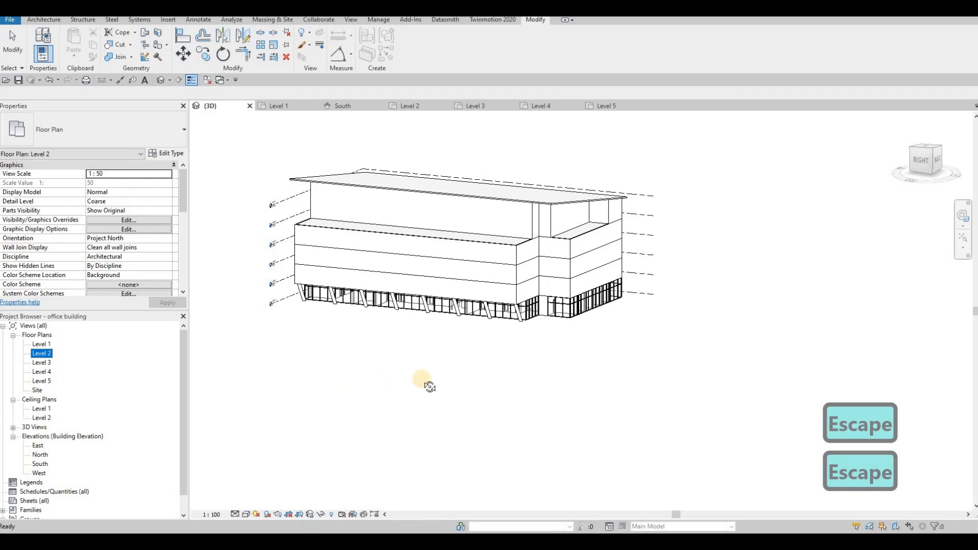
{"action": "middle_click_drag", "start_coordinate": [430, 387], "coordinate": [581, 300], "text": "shift"}
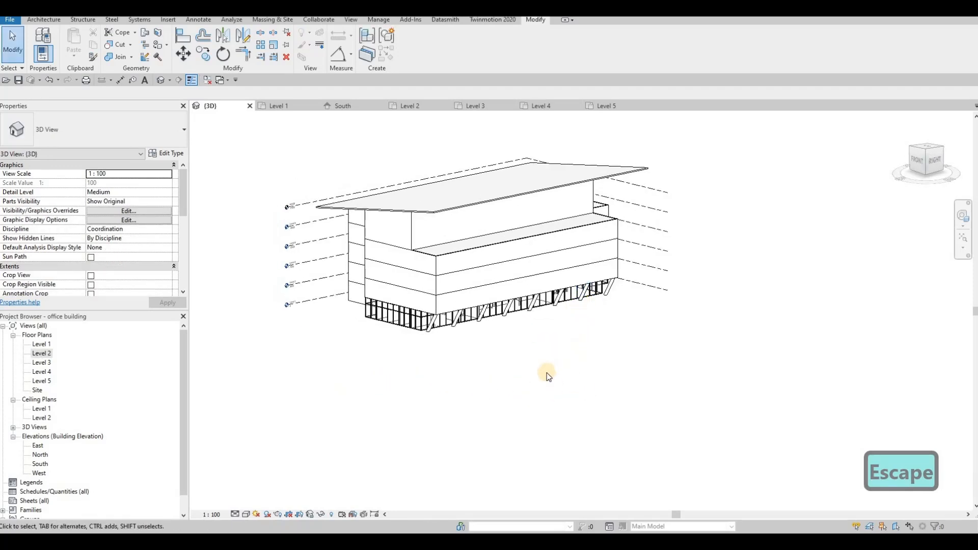
{"action": "middle_click_drag", "start_coordinate": [546, 373], "coordinate": [518, 385]}
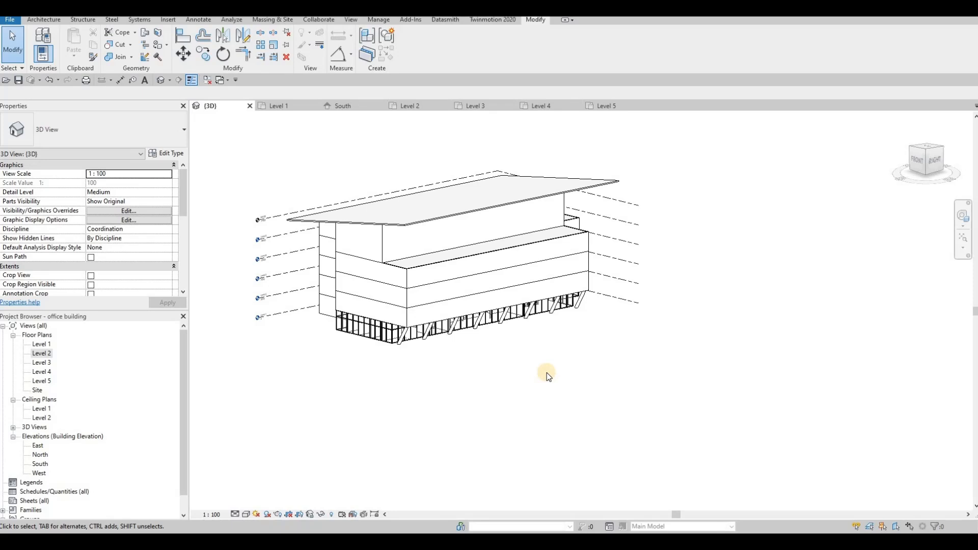